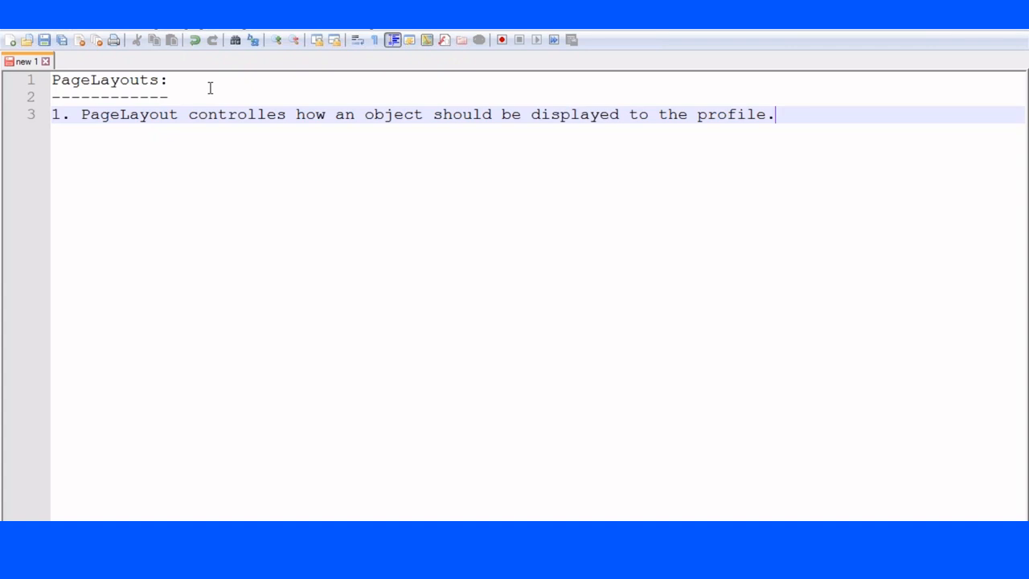
Add indented items a. Fields, b. Buttons, 3. Related List and 4. Inline VF page under point 1.
key("Return")
key("Return")
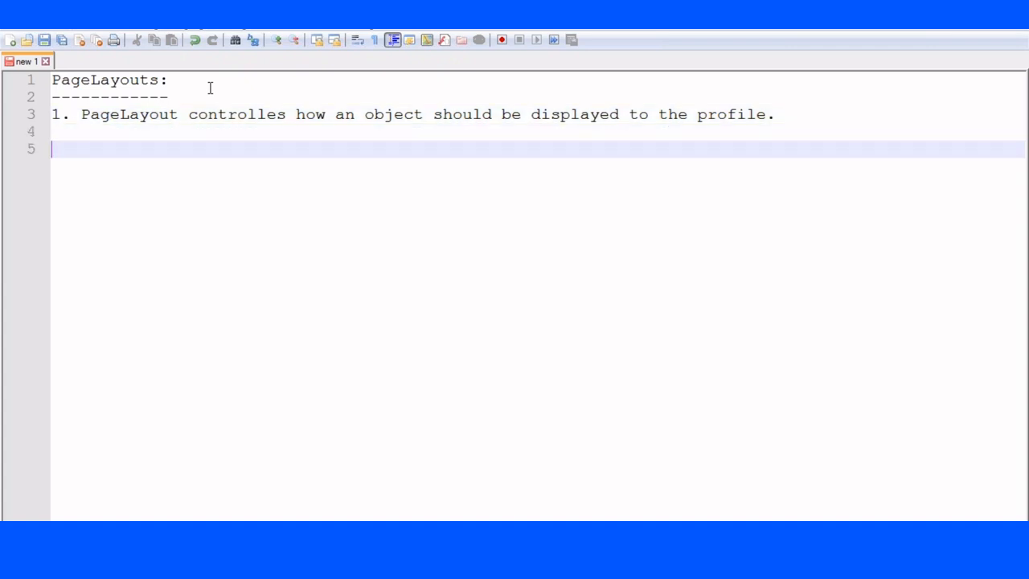
key("Tab")
type("a. Fields")
key("Return")
key("Return")
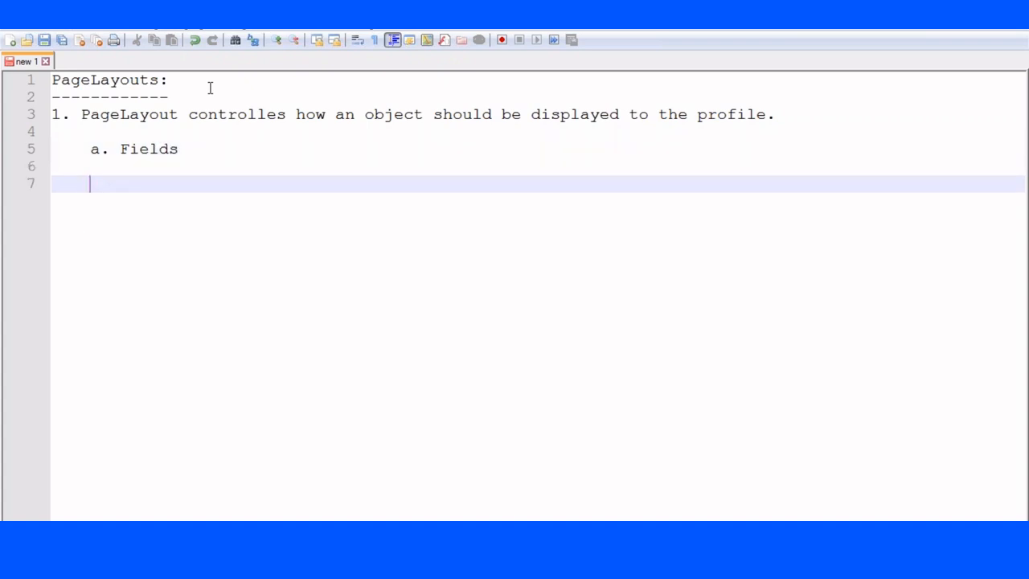
type("b. Buttons")
key("Return")
key("Return")
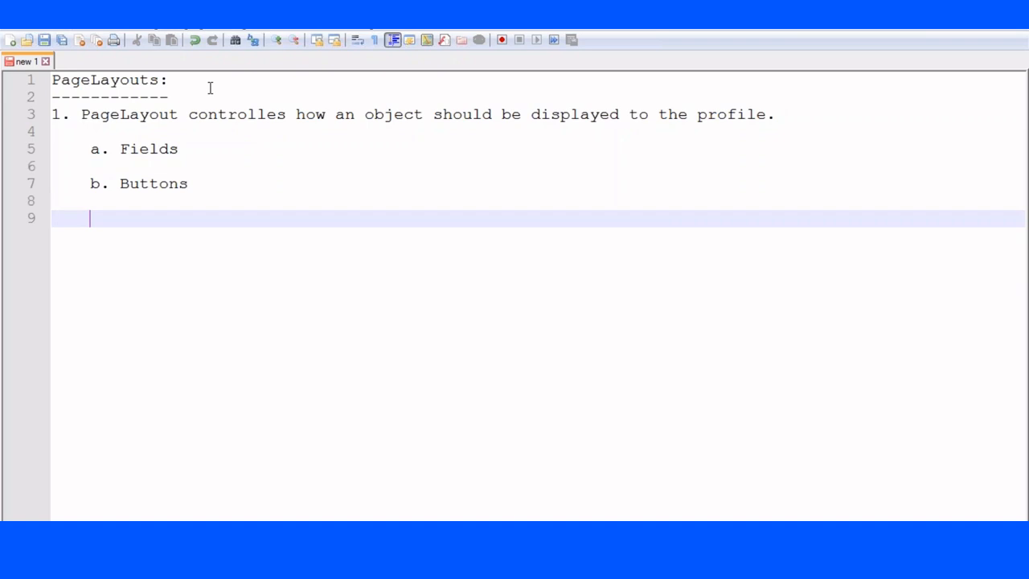
type("3. Related Lis")
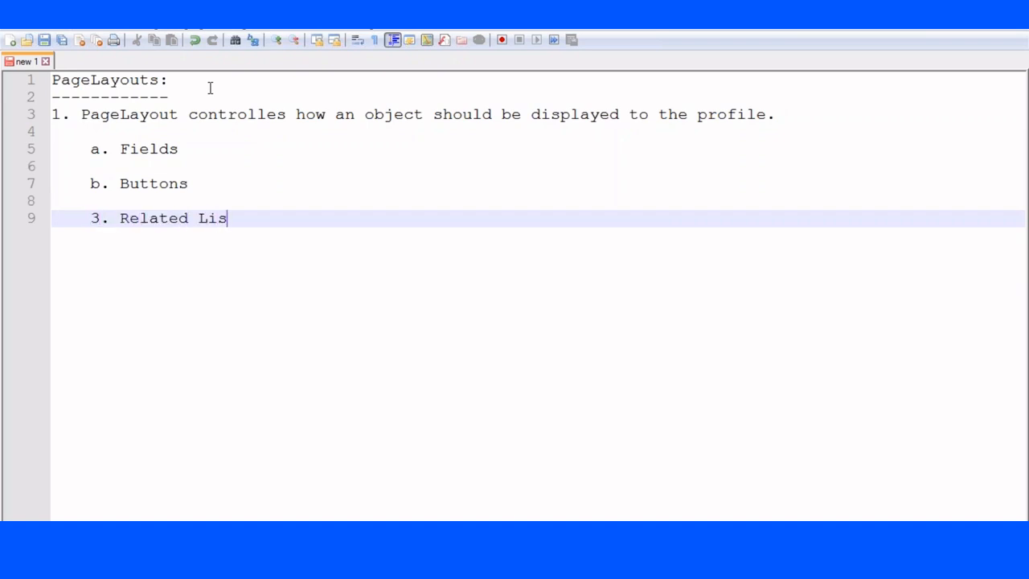
type("t")
key("Return")
key("Return")
type("4. In")
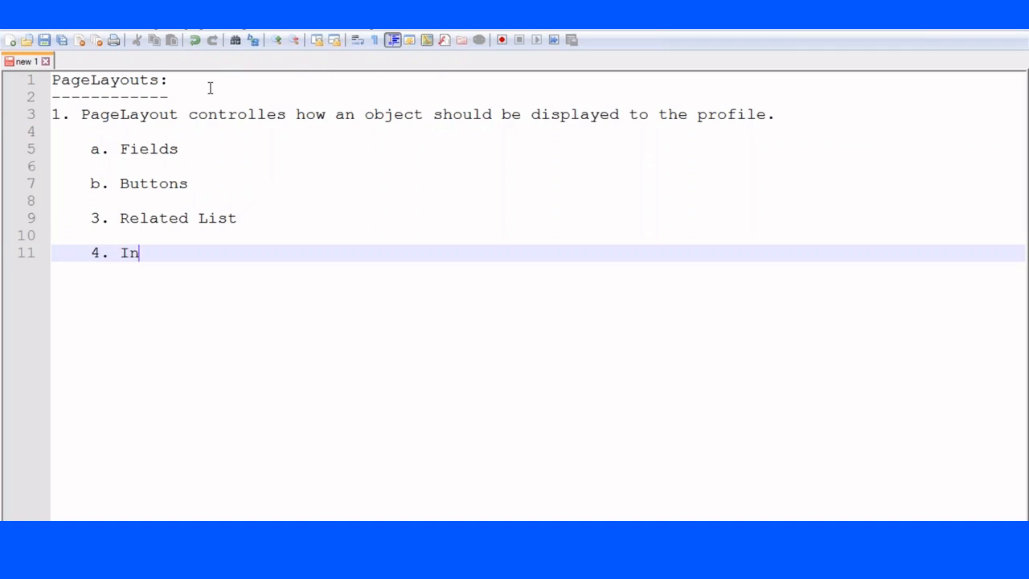
type("line VF page .")
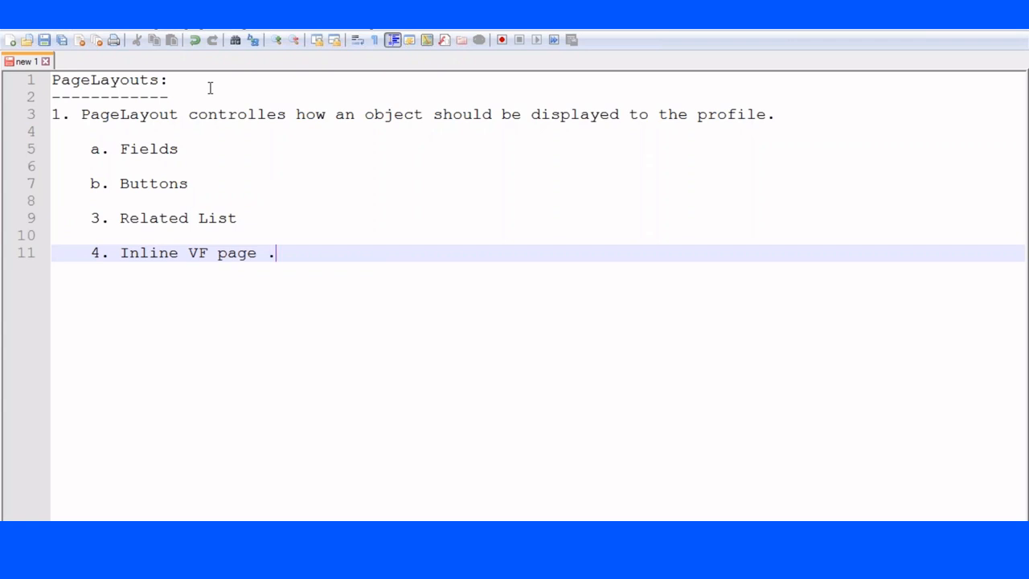
key("Return")
key("Return")
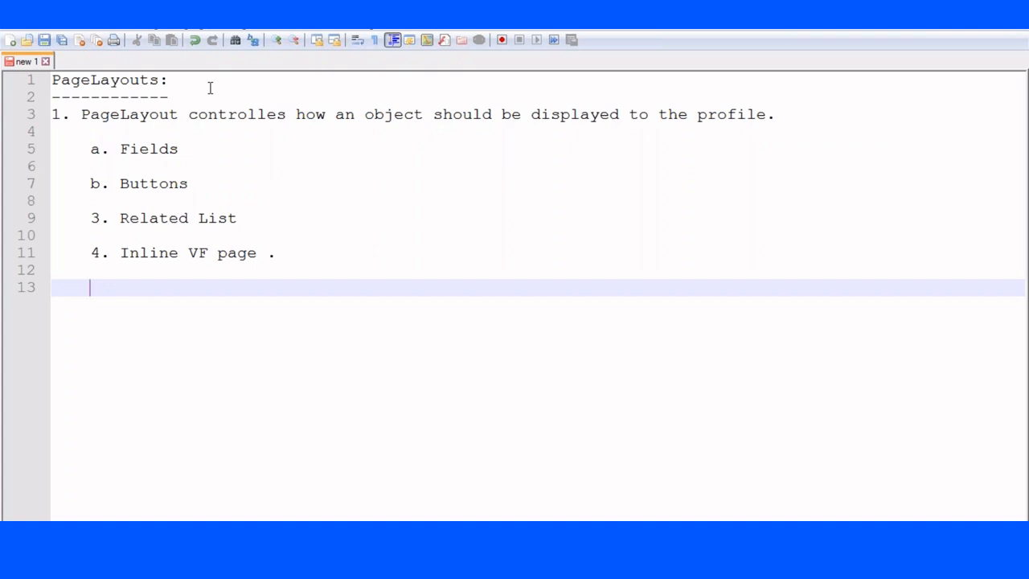
Add the indented sub-point '1. Which fields' under a. Fields.
left_click(223, 148)
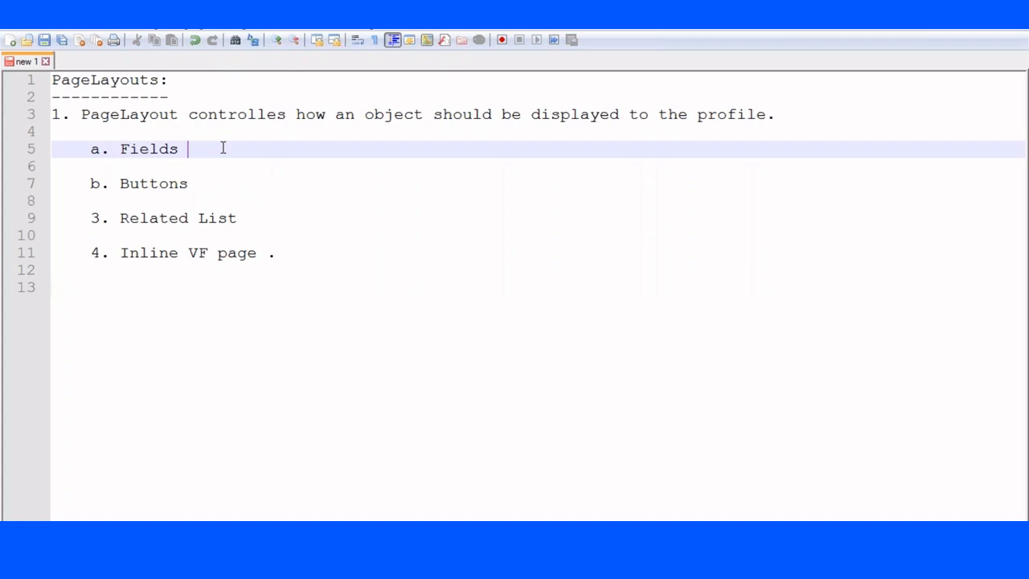
key("Return")
key("Tab")
type("1. WHo")
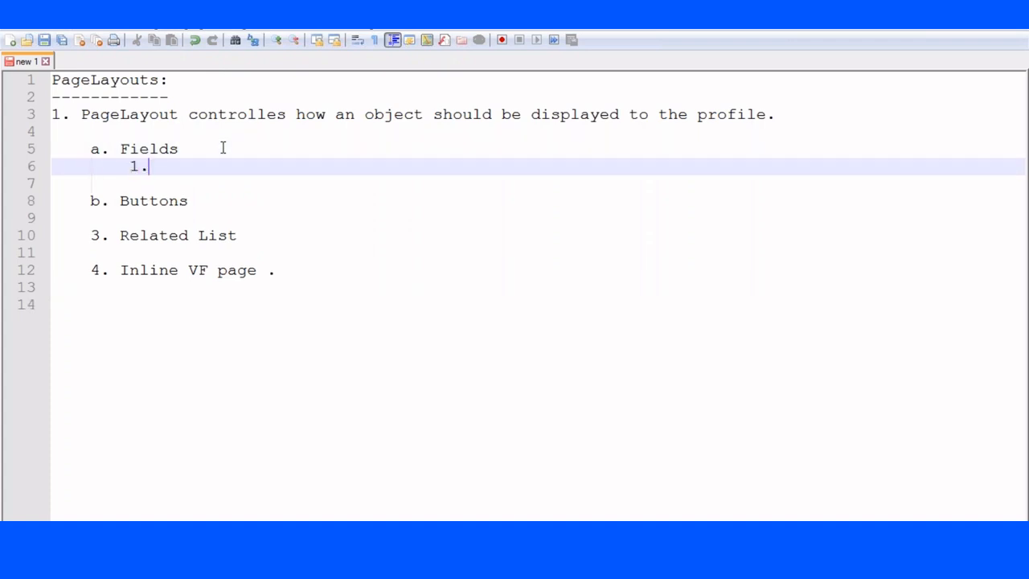
key("BackSpace")
key("BackSpace")
type("hich fi")
key("BackSpace")
type("e")
key("BackSpace")
type("ifle")
key("BackSpace")
key("BackSpace")
key("BackSpace")
type("elds")
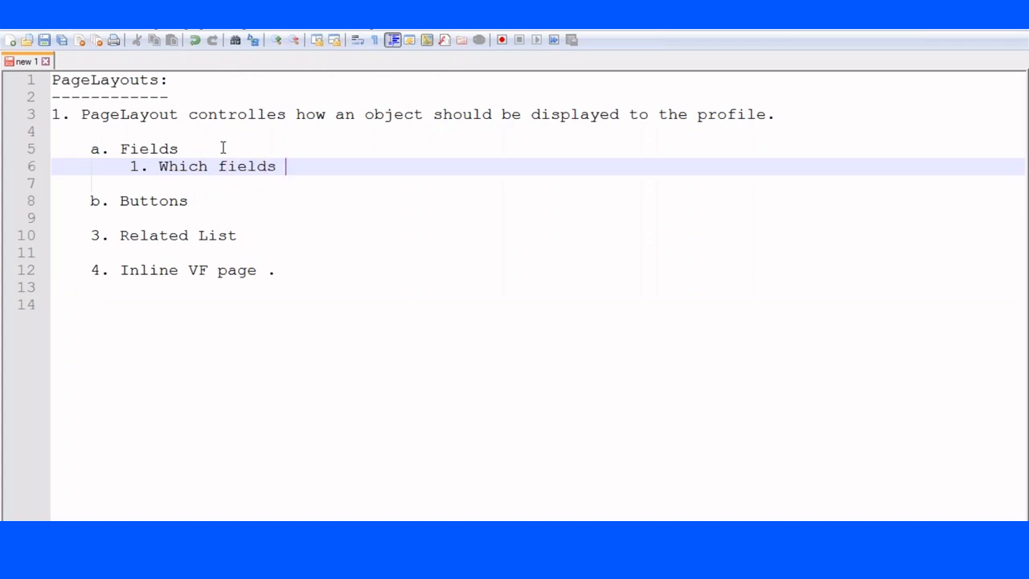
Add sub-points '2. In which order' and '3. In Which format they should be displayed.'.
key("Return")
key("Return")
type("2. In whcih")
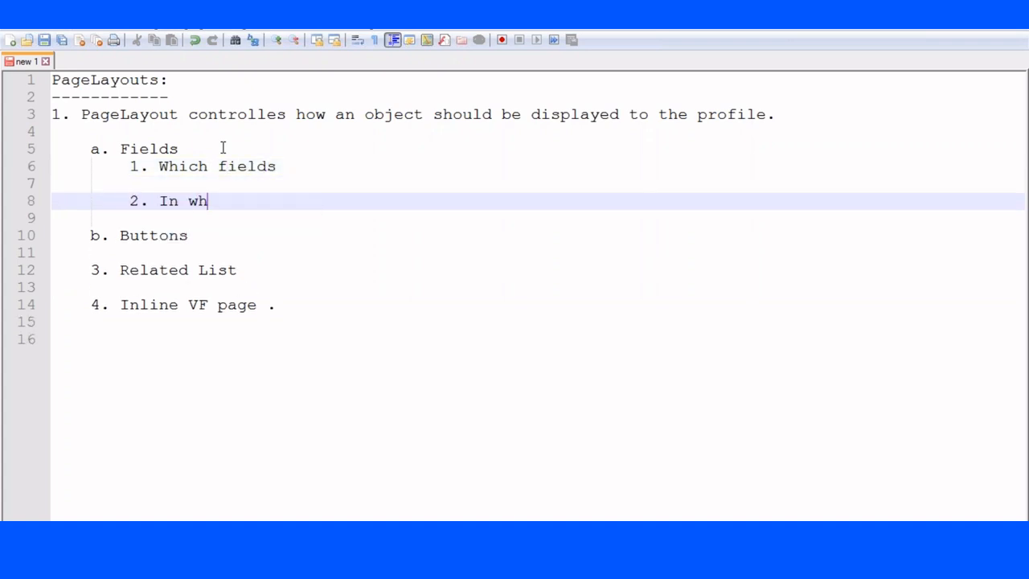
key("BackSpace")
key("BackSpace")
key("BackSpace")
type("ich order")
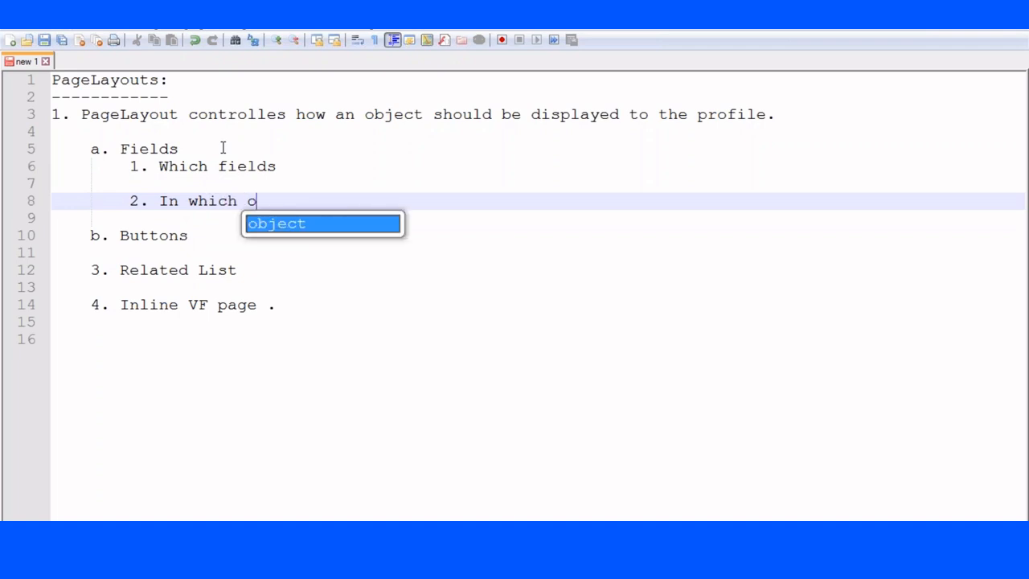
key("Return")
key("Return")
type("3. In WHic")
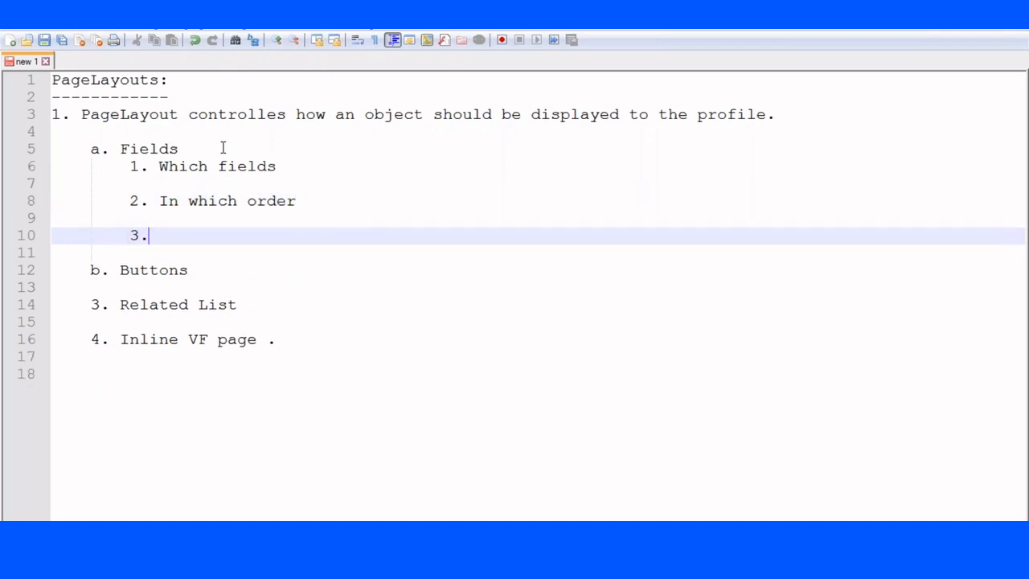
key("BackSpace")
key("BackSpace")
key("BackSpace")
type("hich format ")
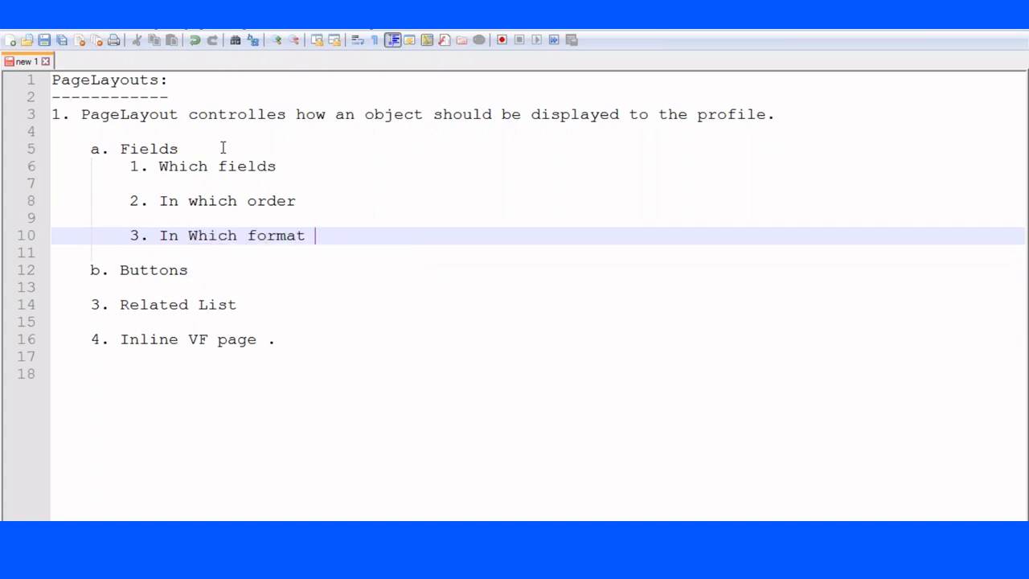
type("they should b")
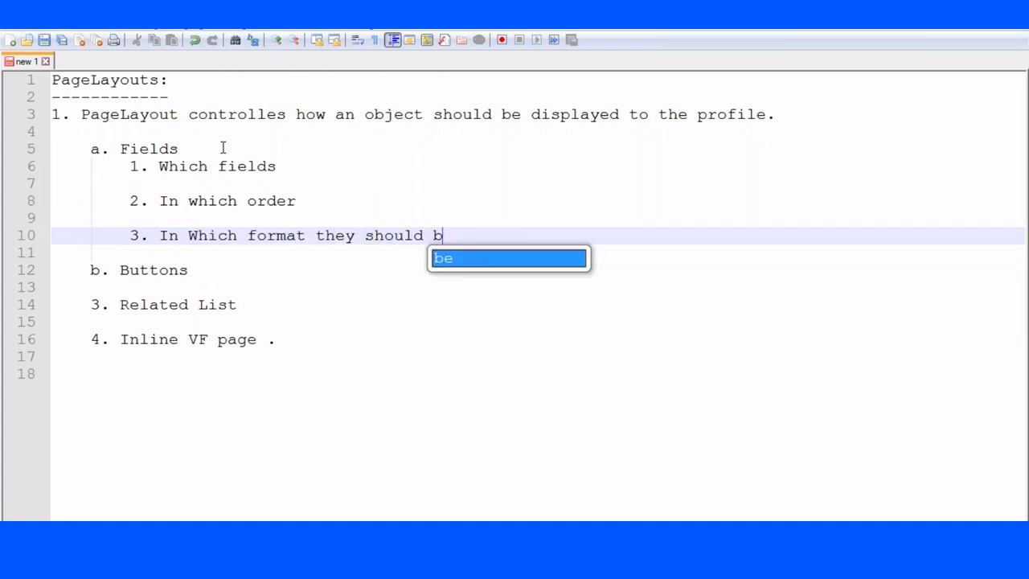
type("e displayed.")
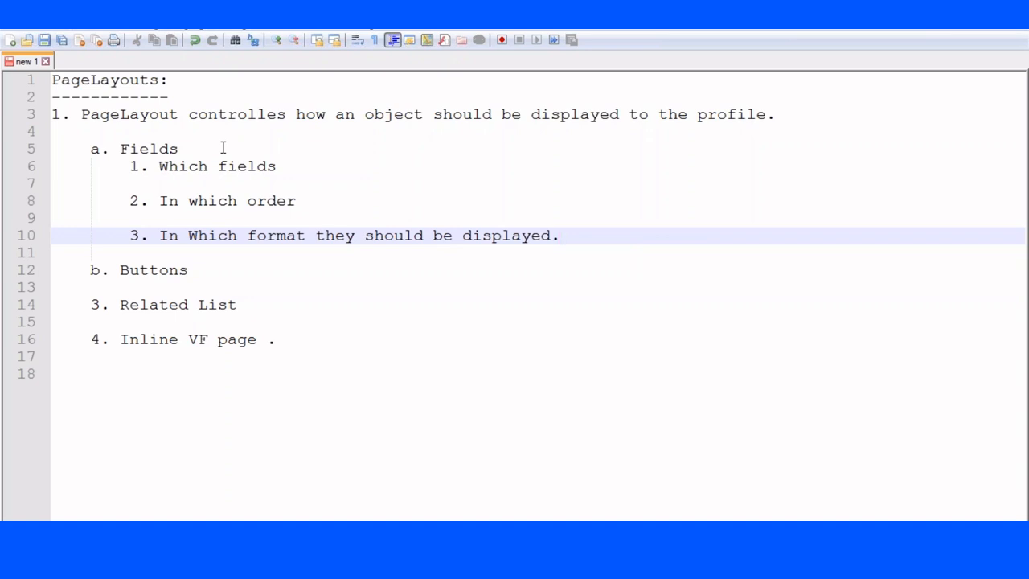
Under Buttons, add '1. Which buttons should be displayed in the detail page of the record.'.
left_click(202, 271)
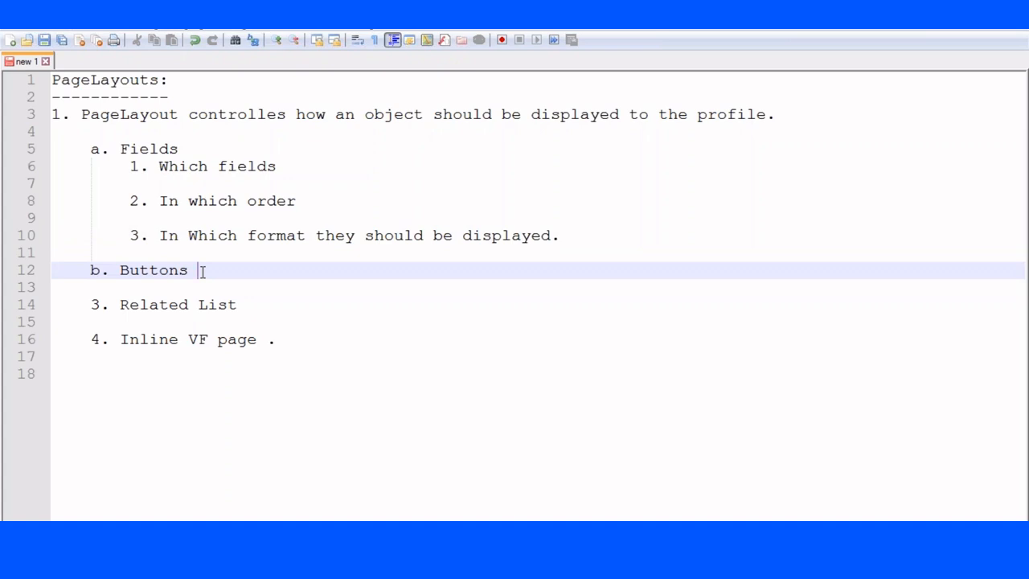
key("Return")
key("Tab")
type("1. Whcih")
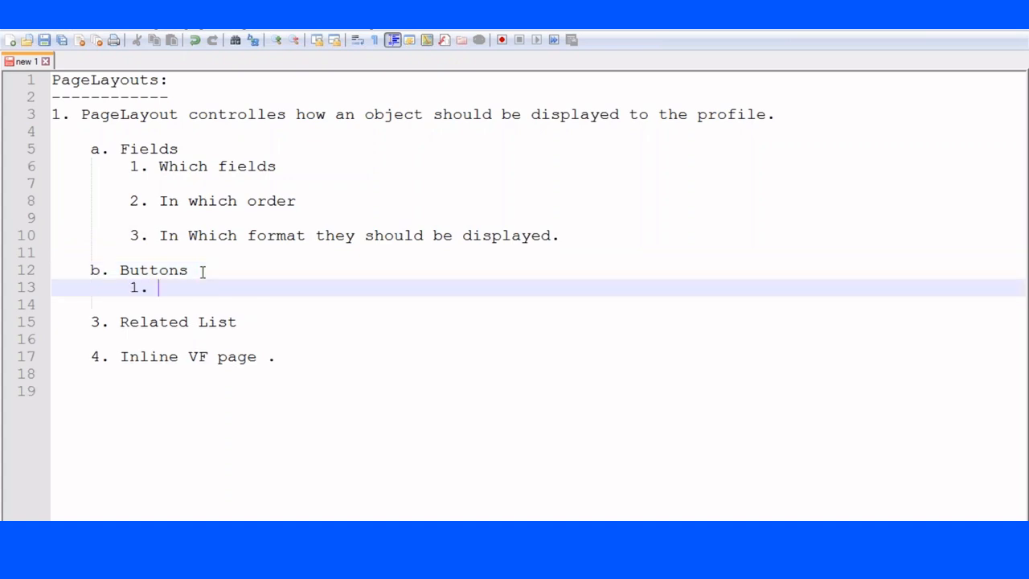
key("BackSpace")
key("BackSpace")
type("ih")
key("BackSpace")
key("BackSpace")
key("BackSpace")
type("ich button")
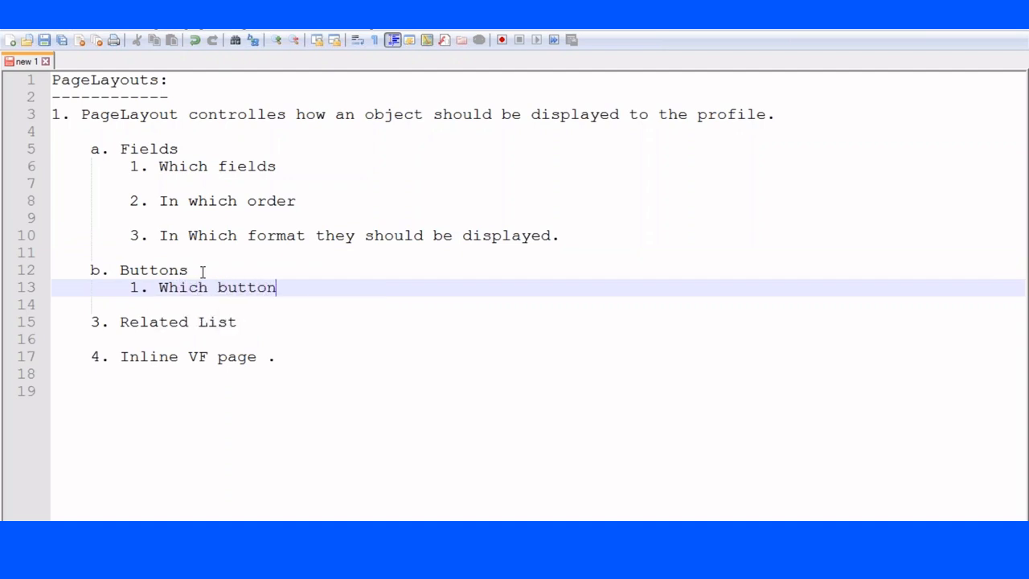
type("s should de dis")
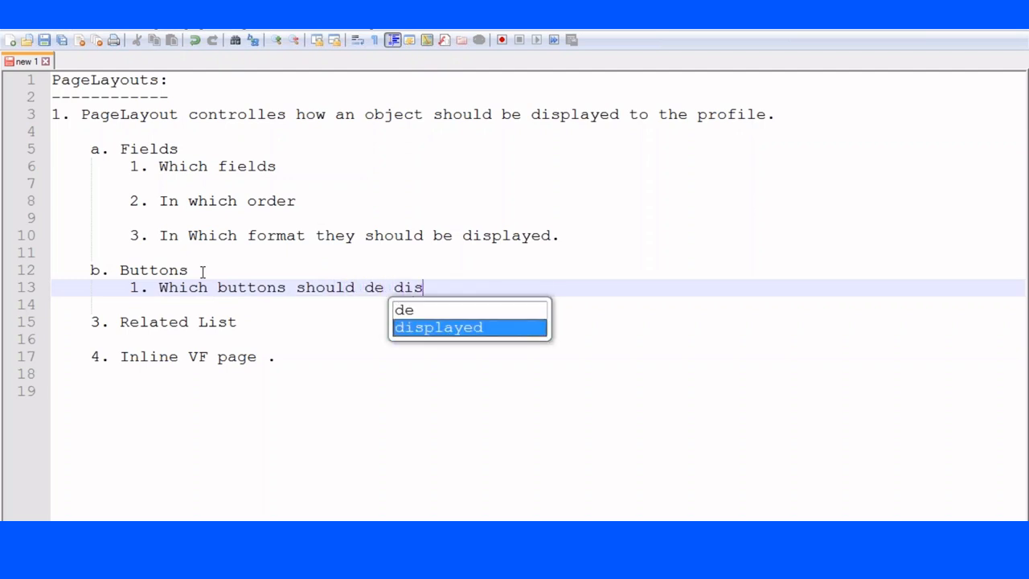
key("Escape")
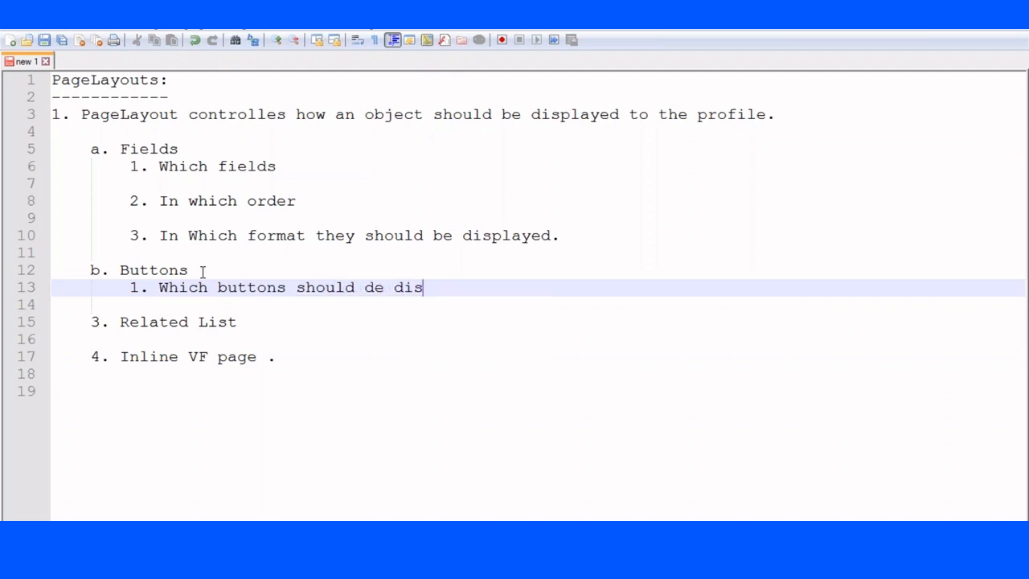
type("played int he")
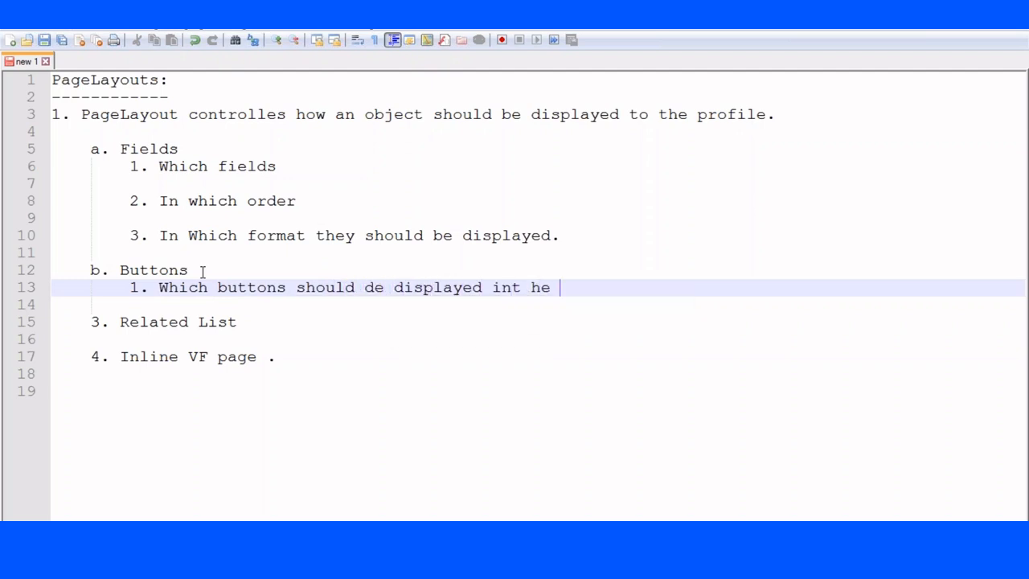
key("BackSpace")
key("BackSpace")
key("BackSpace")
key("BackSpace")
key("BackSpace")
type("the detail page of the r")
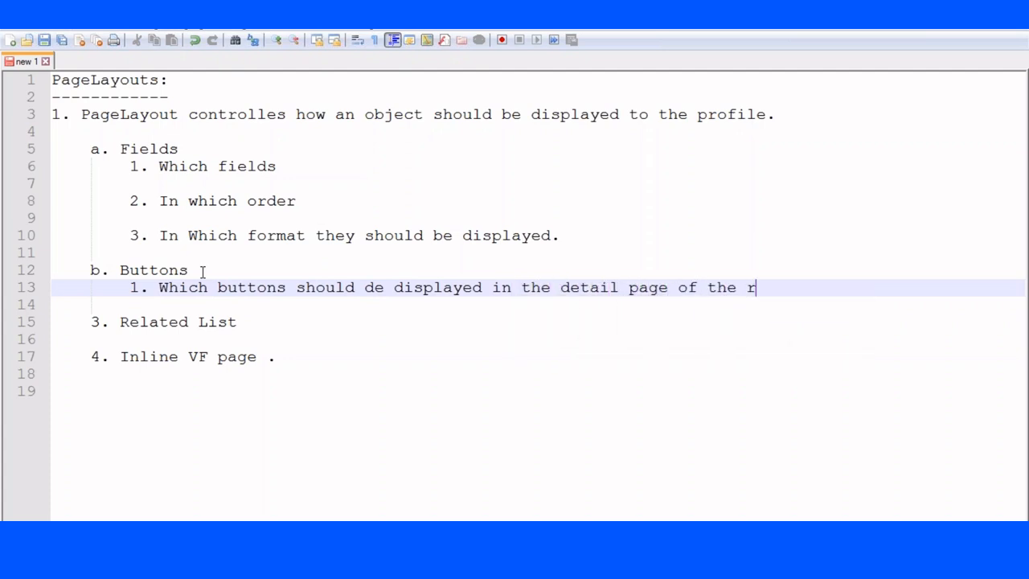
type("ecord.")
Begin the Related List sub-point with '1. This controllers the related list'.
left_click(254, 319)
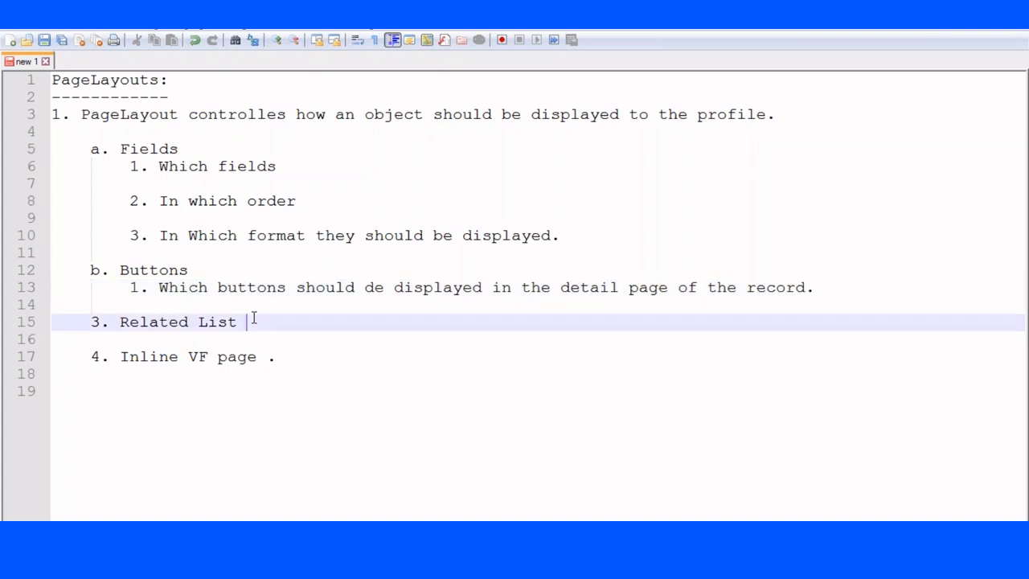
key("Return")
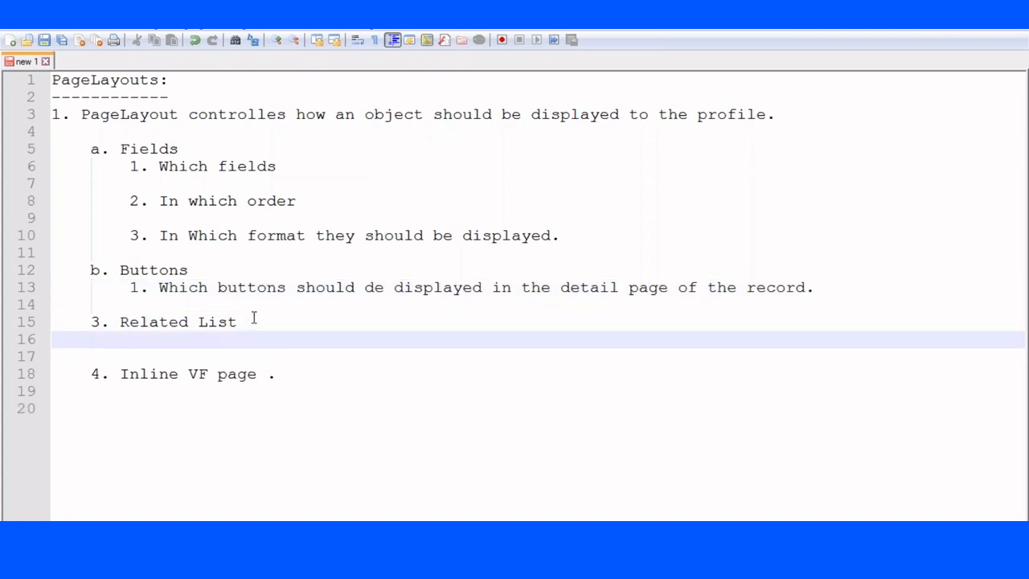
type("1. Thiss")
key("BackSpace")
key("BackSpace")
type("controll")
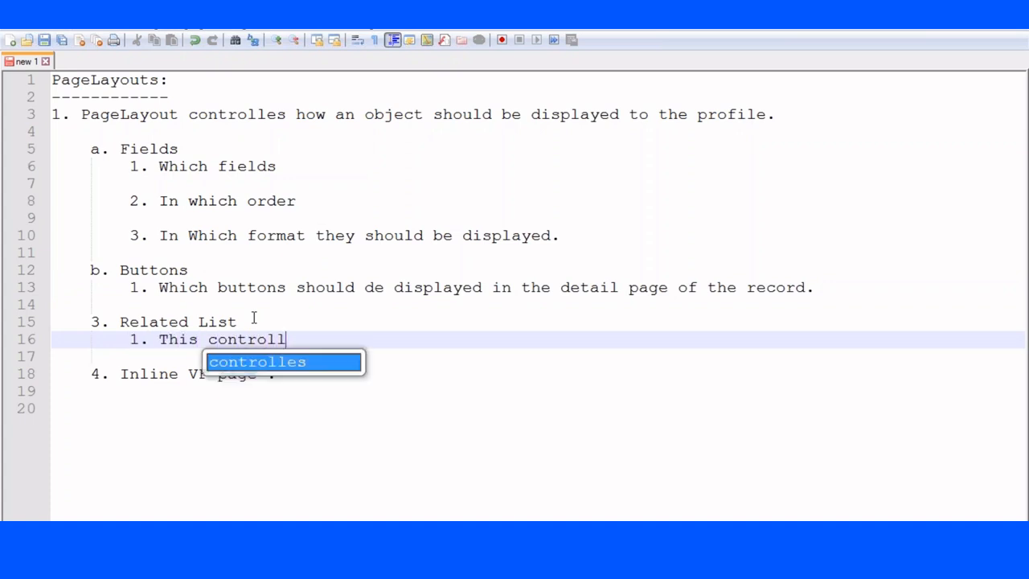
type("ers the related to")
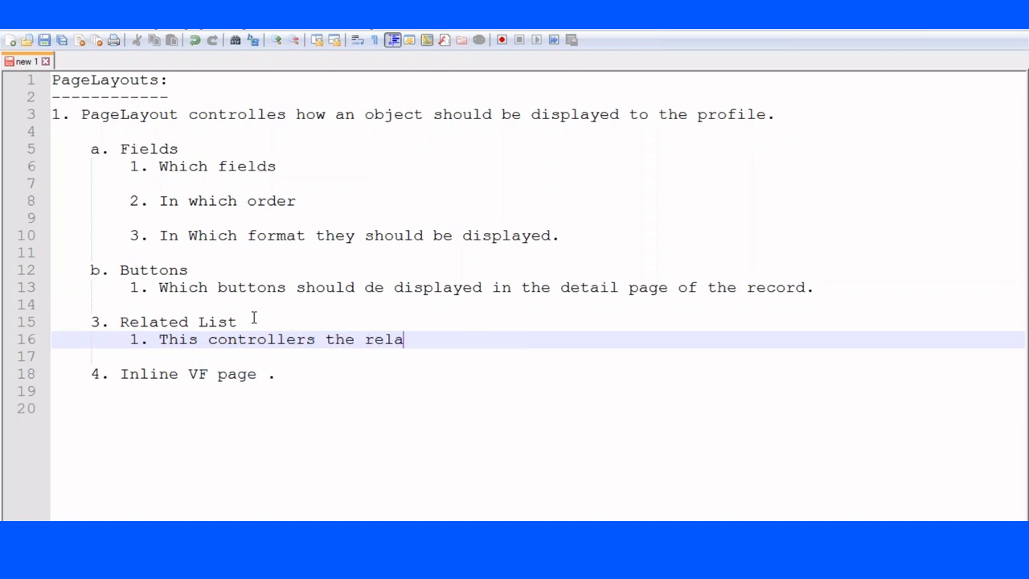
key("BackSpace")
key("BackSpace")
key("BackSpace")
type("list to")
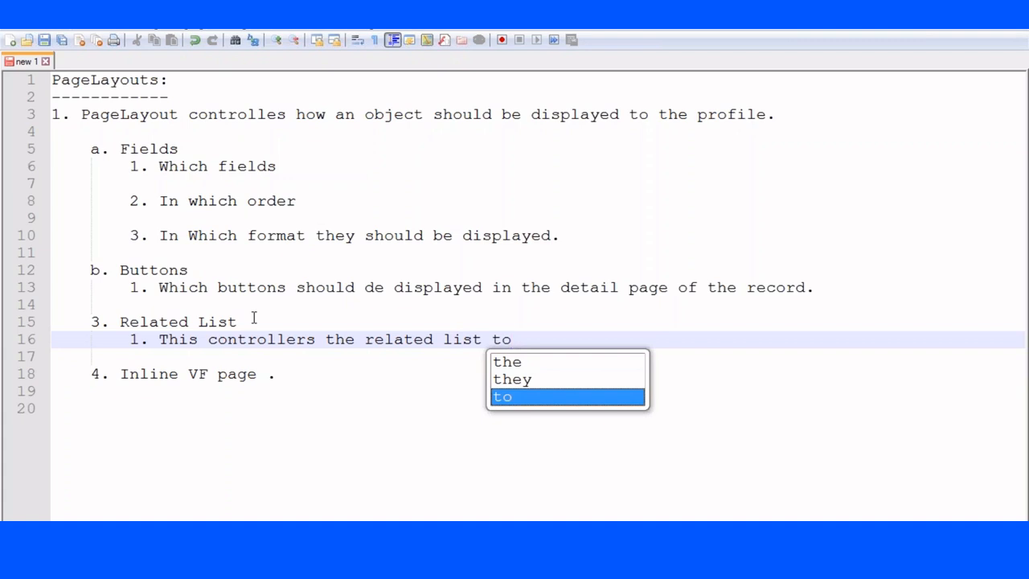
Finish the Related List sub-point with 'on the Detail page of the record.'.
left_click(364, 340)
double_click(498, 340)
key("BackSpace")
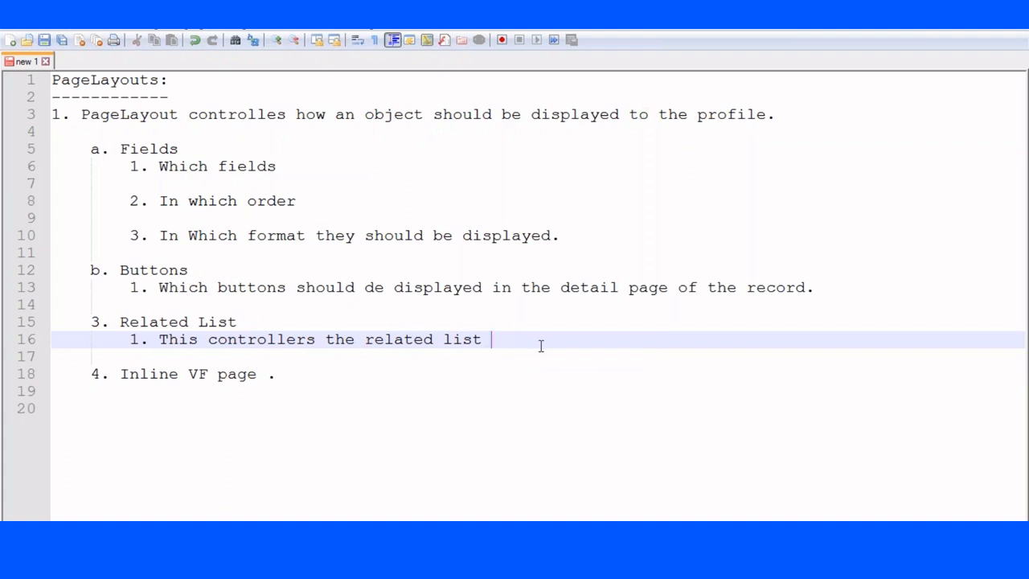
type("on the")
key("BackSpace")
type("he ")
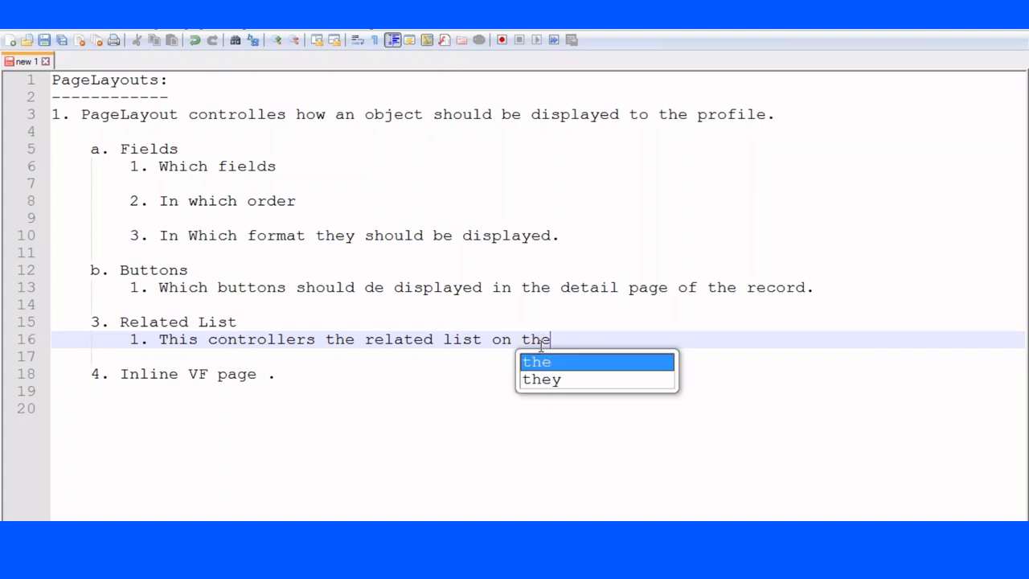
type("record")
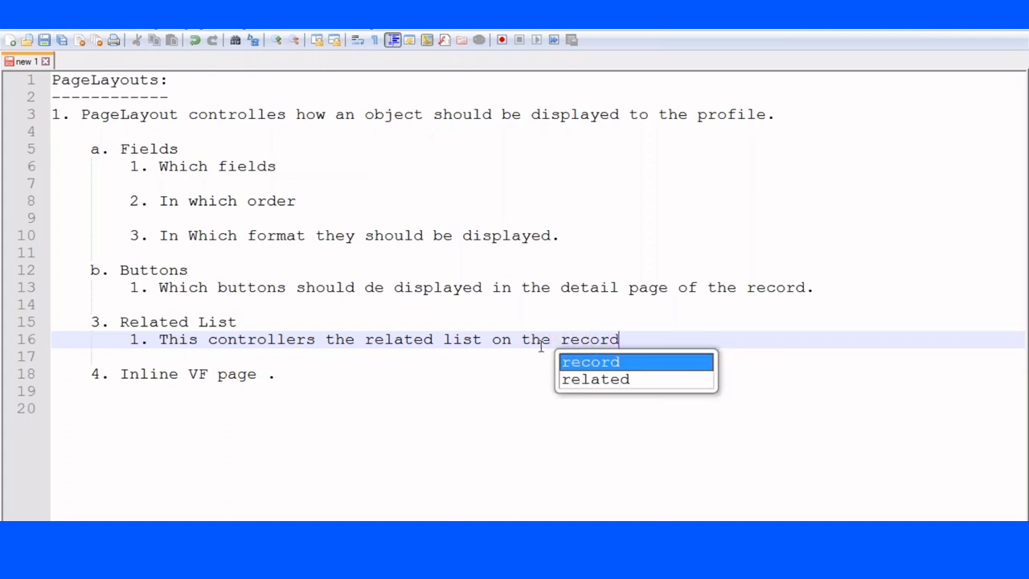
key("BackSpace")
key("BackSpace")
key("BackSpace")
key("BackSpace")
key("BackSpace")
key("BackSpace")
type("D")
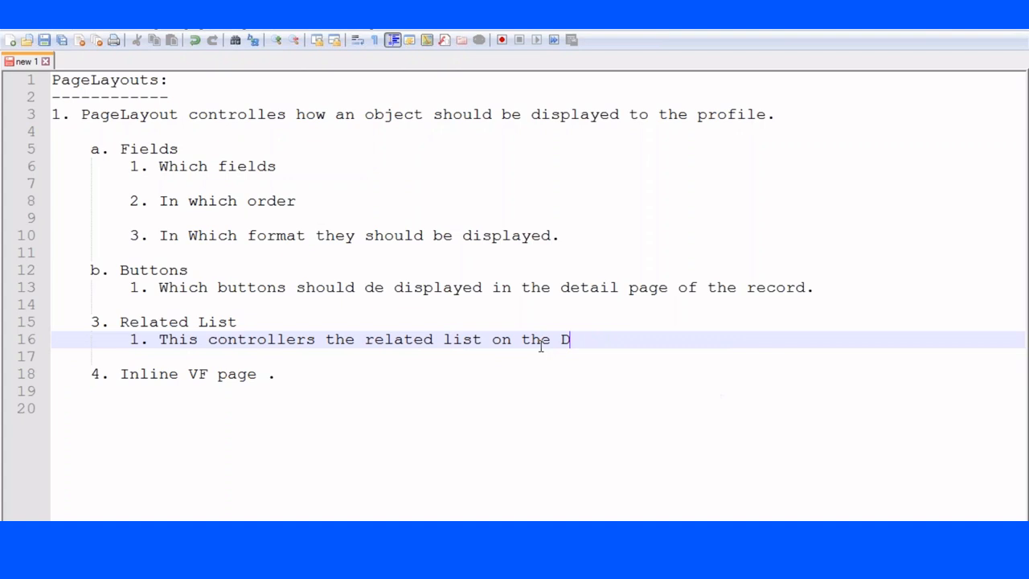
type("etail page of th")
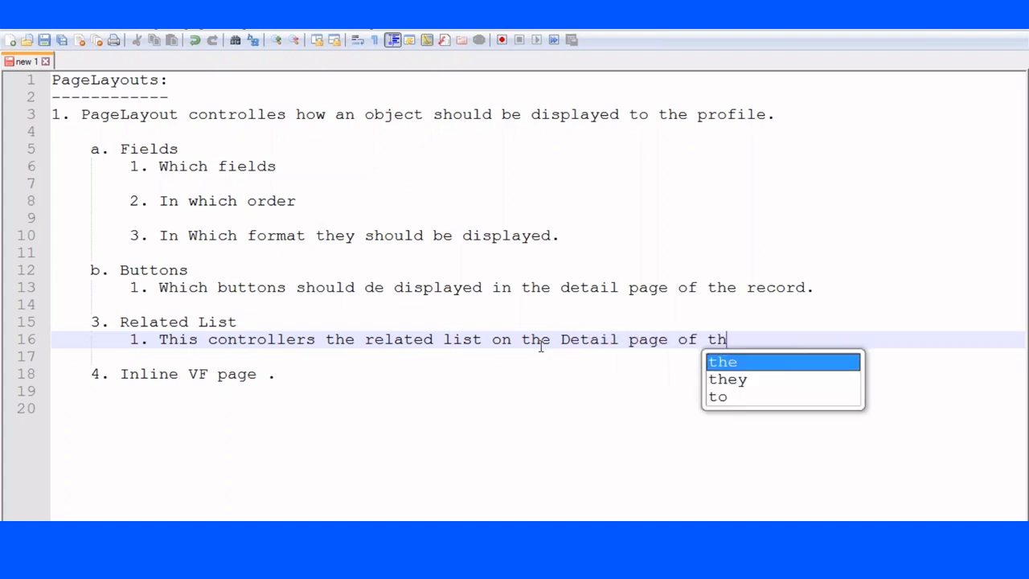
type("e record.")
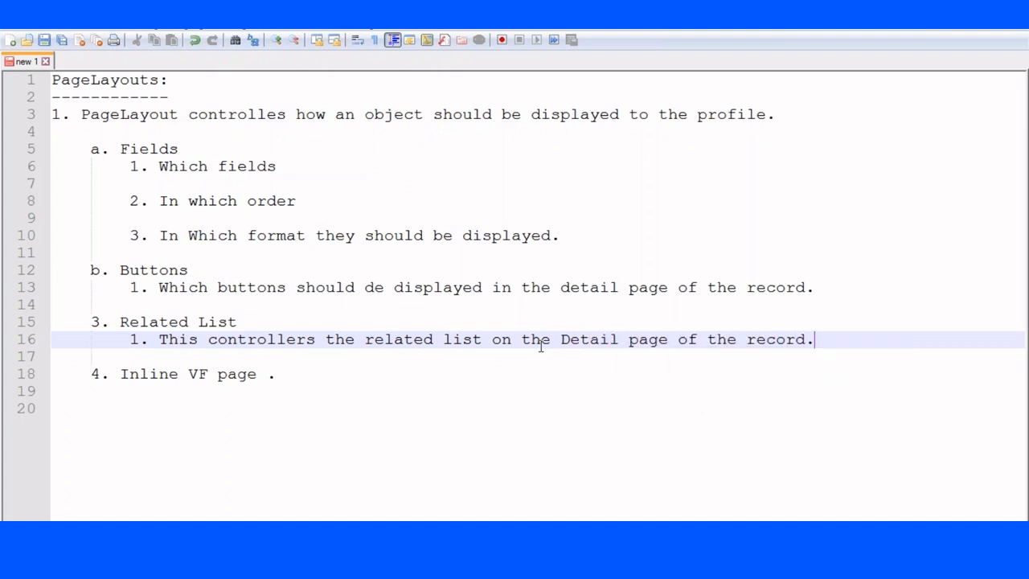
left_click(297, 374)
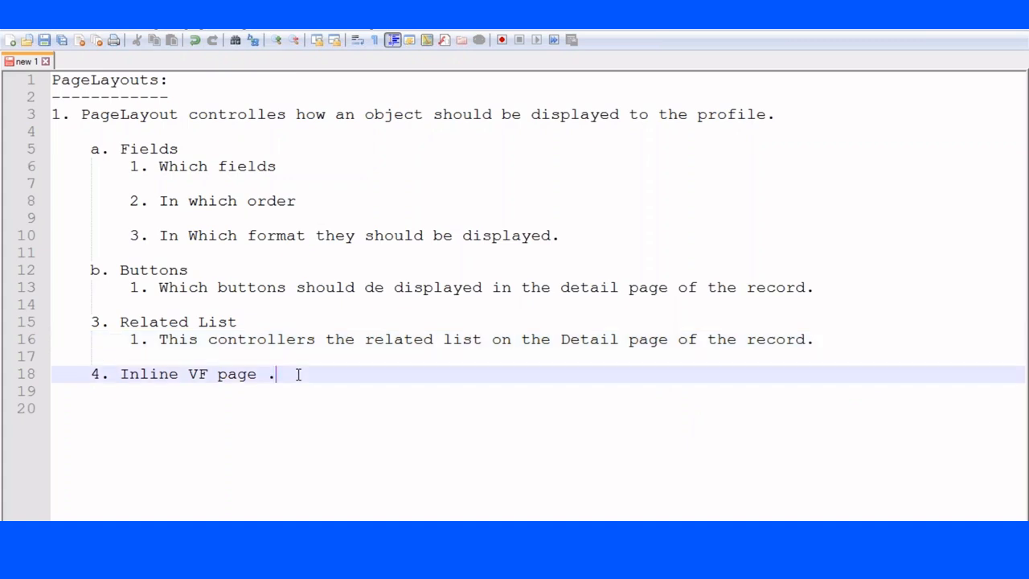
Add a new indented line below the Inline VF page point.
key("Return")
key("Tab")
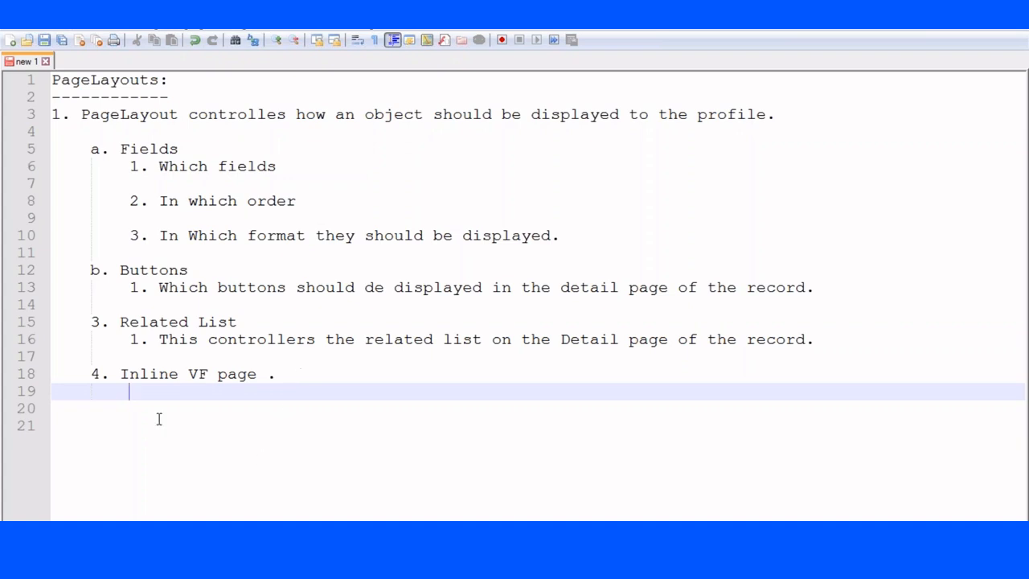
Type the heading '==>Object :' on line 20.
left_click(100, 410)
type("==>0")
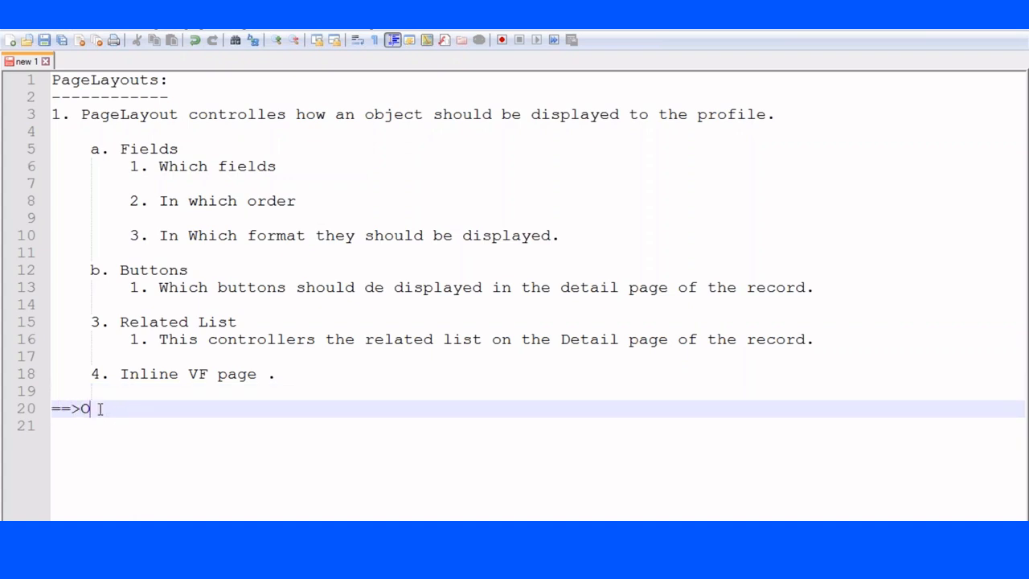
type("bject :")
key("Return")
key("Return")
key("Return")
key("Return")
key("Return")
key("Return")
key("Return")
key("Return")
key("Return")
key("Return")
key("Return")
key("Return")
key("Return")
key("Return")
key("Return")
key("Return")
key("Return")
key("Return")
key("Return")
key("Return")
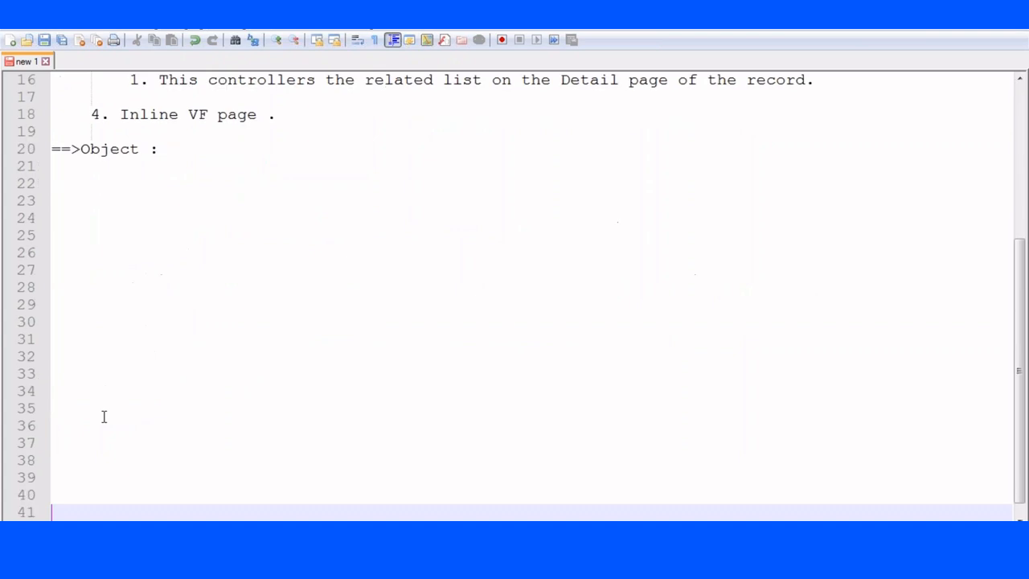
List Home page, List View Page, Edit Page and Detail Page under the Object heading.
left_click(89, 183)
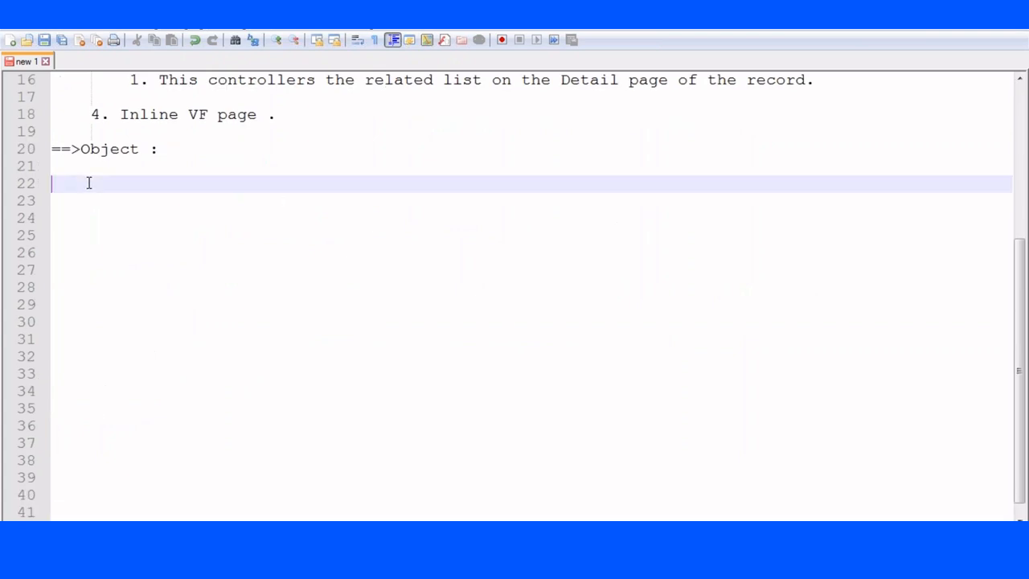
type("Hoom")
key("BackSpace")
key("BackSpace")
type("me page of")
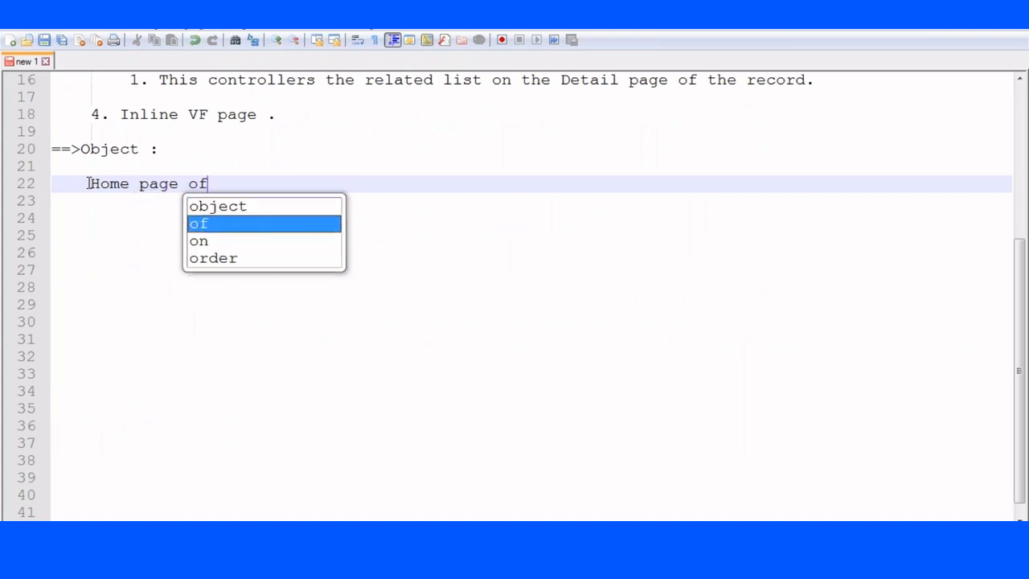
key("BackSpace")
key("BackSpace")
key("BackSpace")
key("BackSpace")
key("Return")
key("Return")
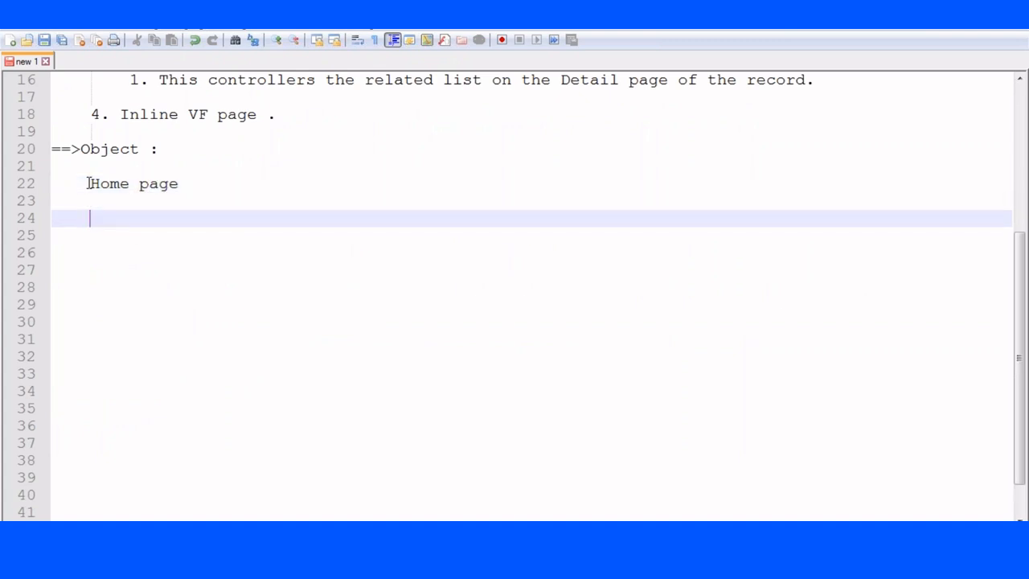
type("List V")
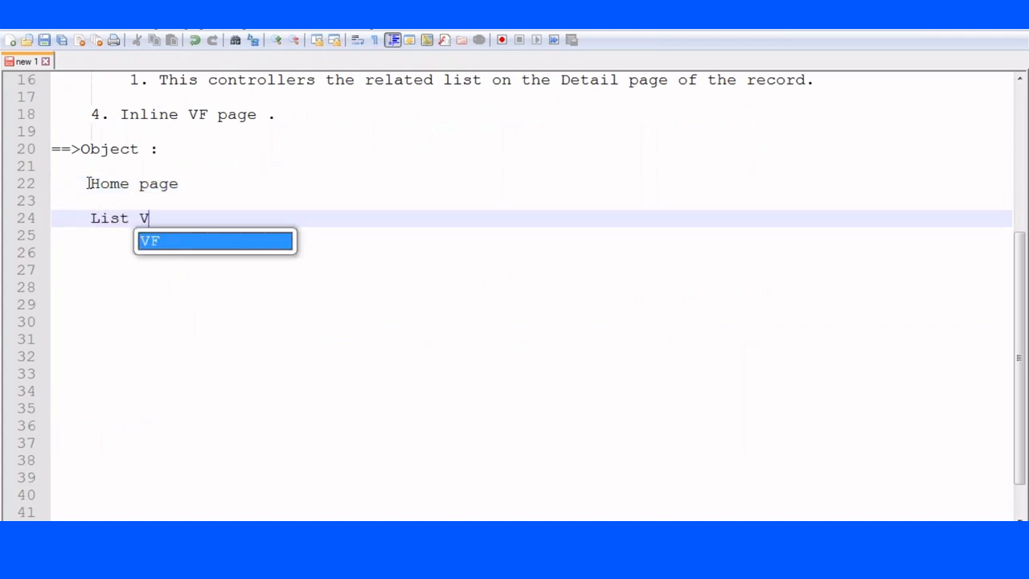
type("iew Page")
key("Return")
key("Return")
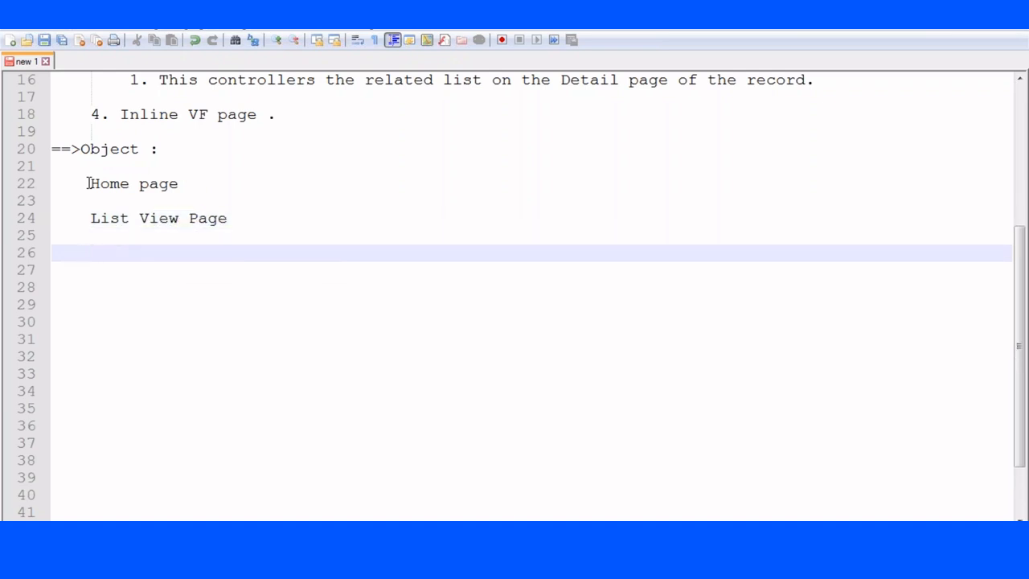
type("Edit Page")
key("Return")
key("Return")
type("De")
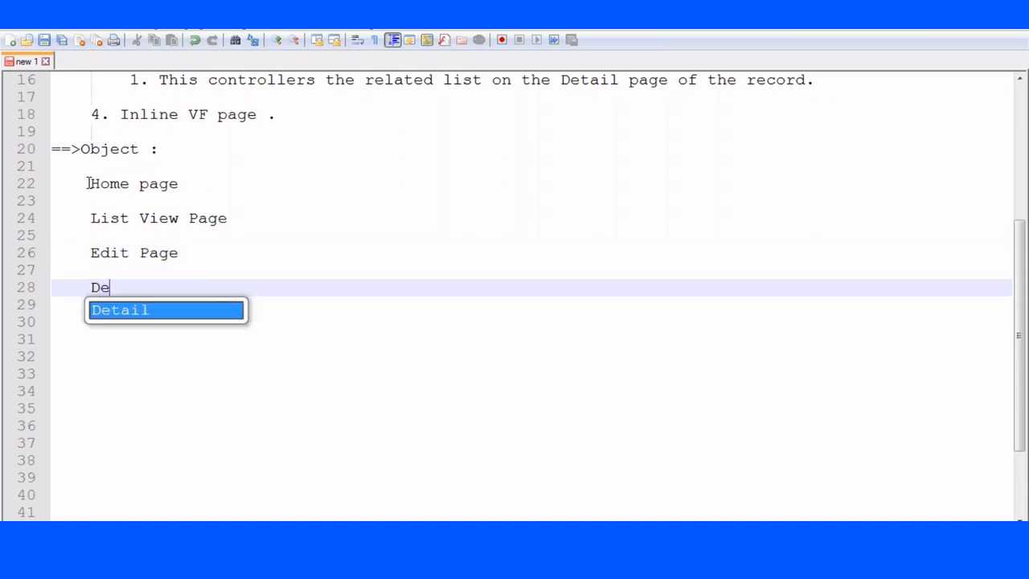
type("tail Page")
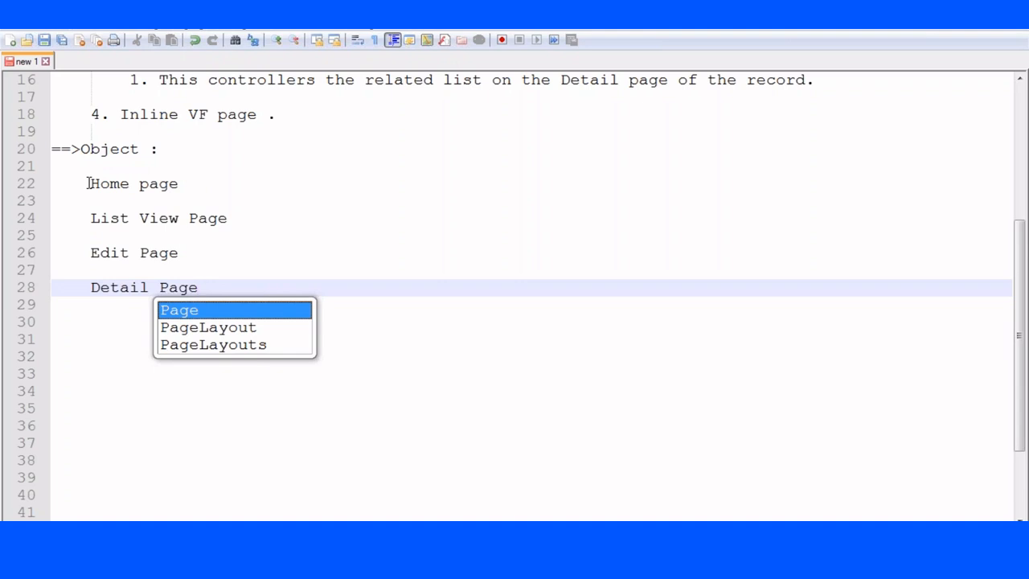
left_click(129, 534)
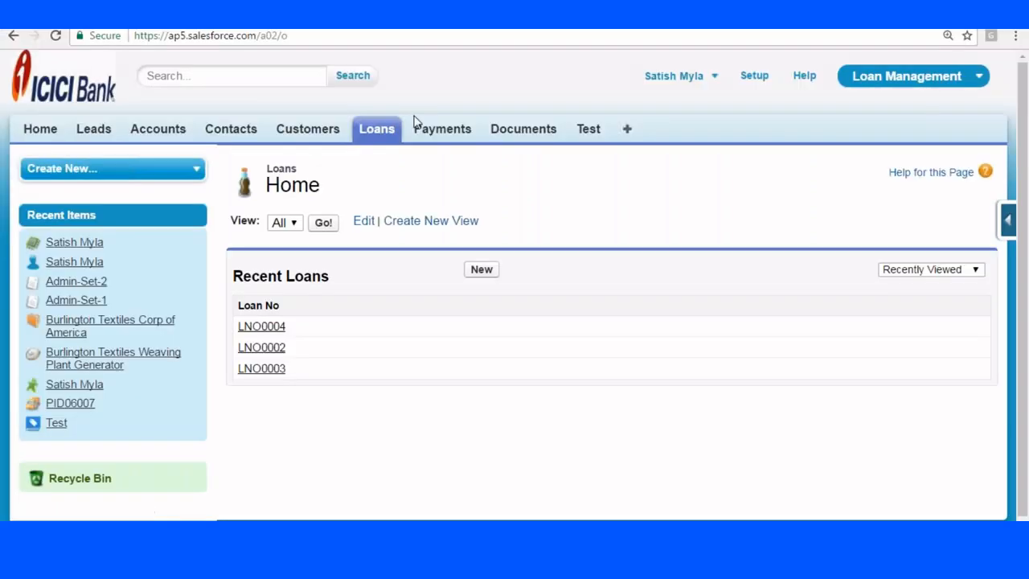
Show all customers in the Customers list view.
left_click(308, 130)
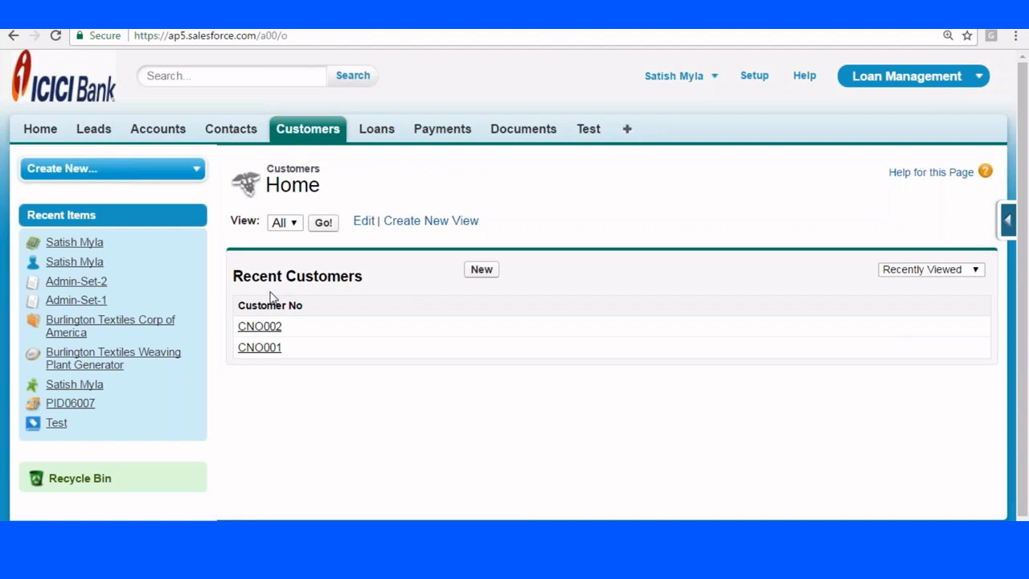
left_click(281, 223)
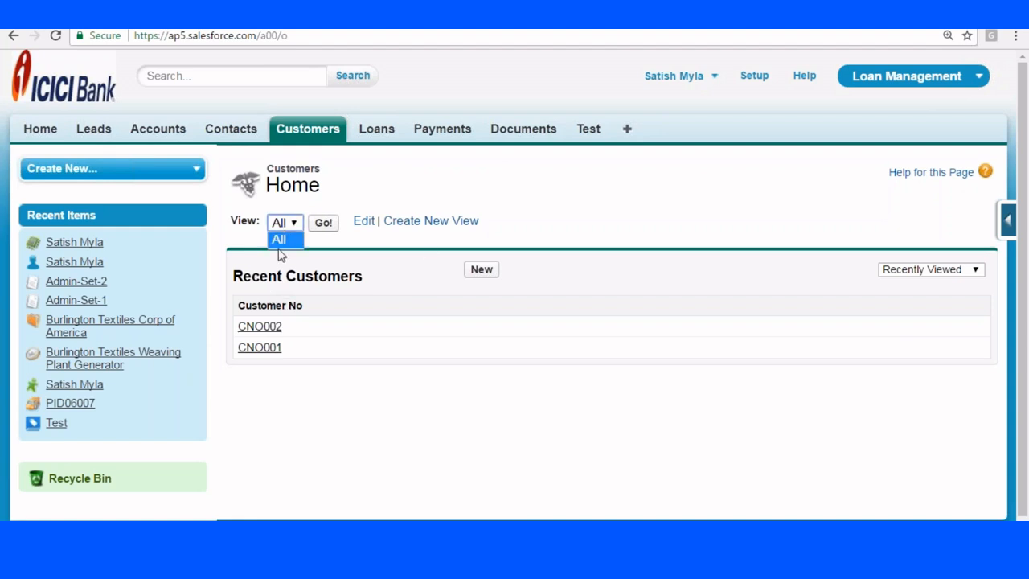
left_click(323, 226)
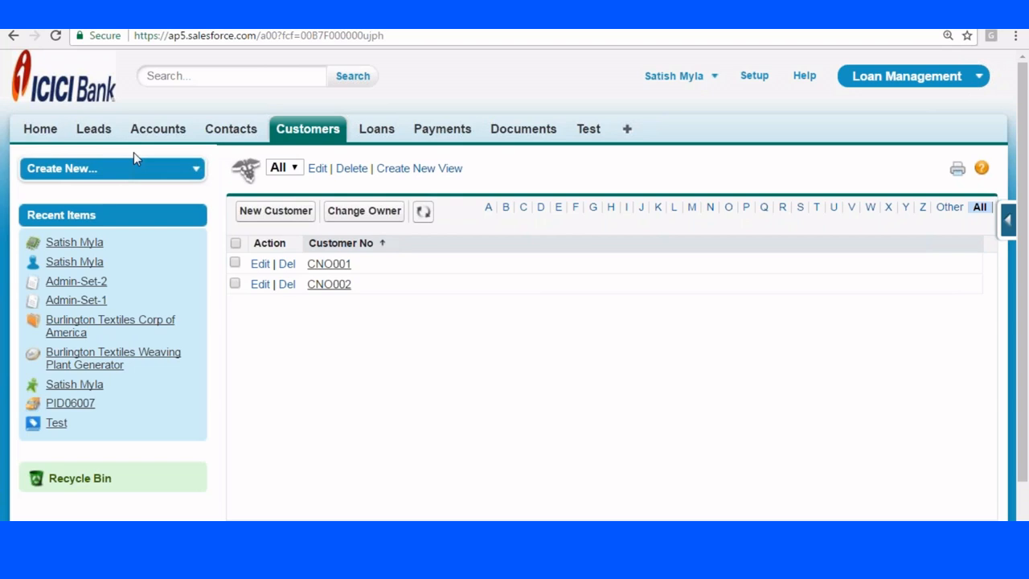
Show the All Accounts list view on the Accounts tab.
left_click(157, 128)
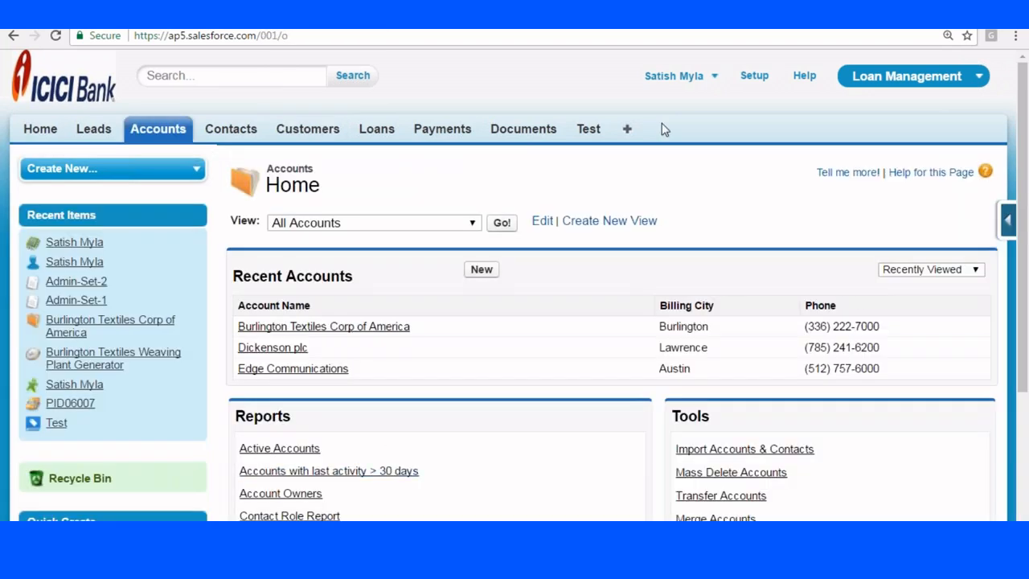
left_click(435, 228)
left_click(434, 228)
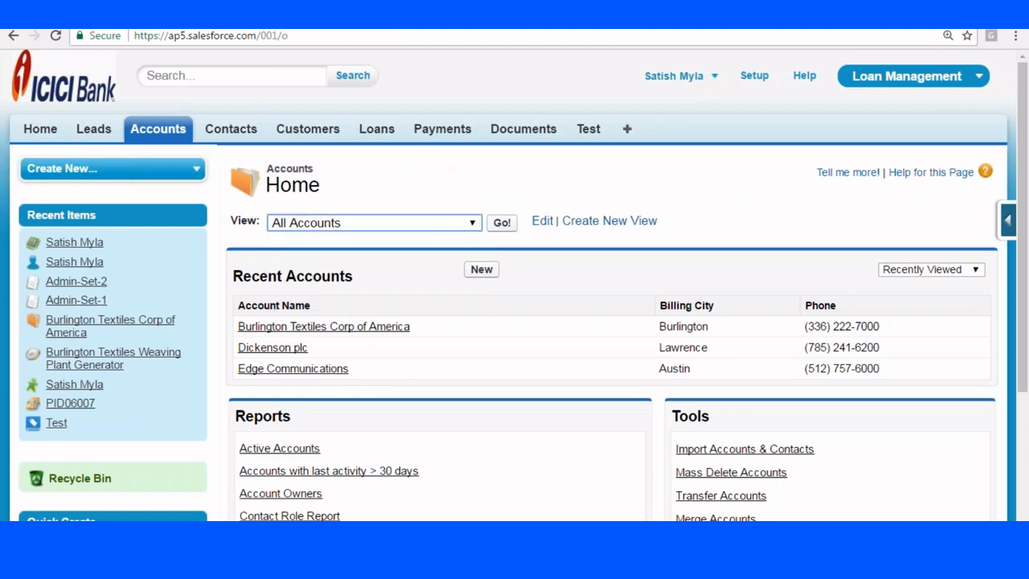
left_click(500, 223)
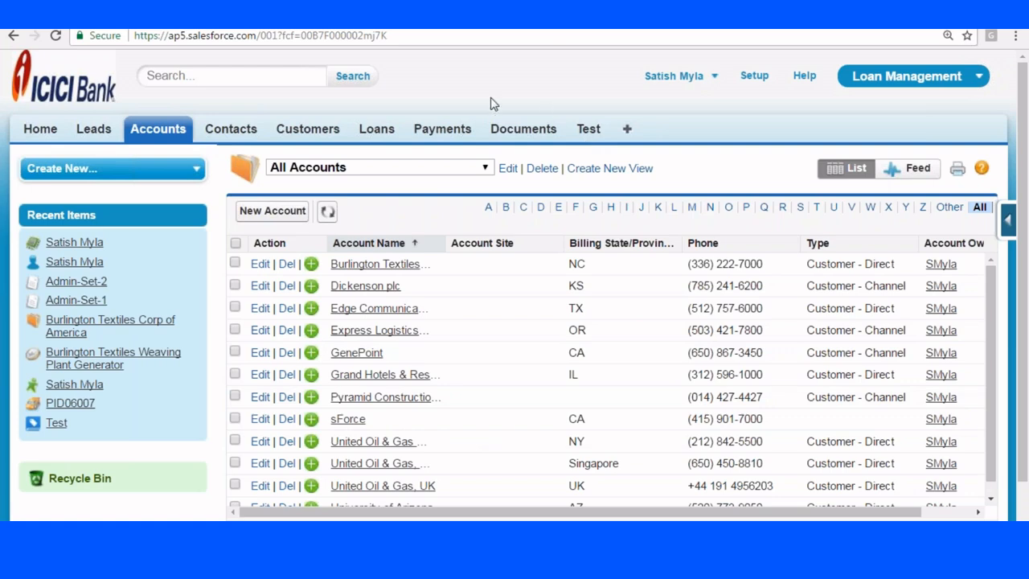
Look through the blank New Account form's sections, then return to the Accounts home page.
left_click(263, 215)
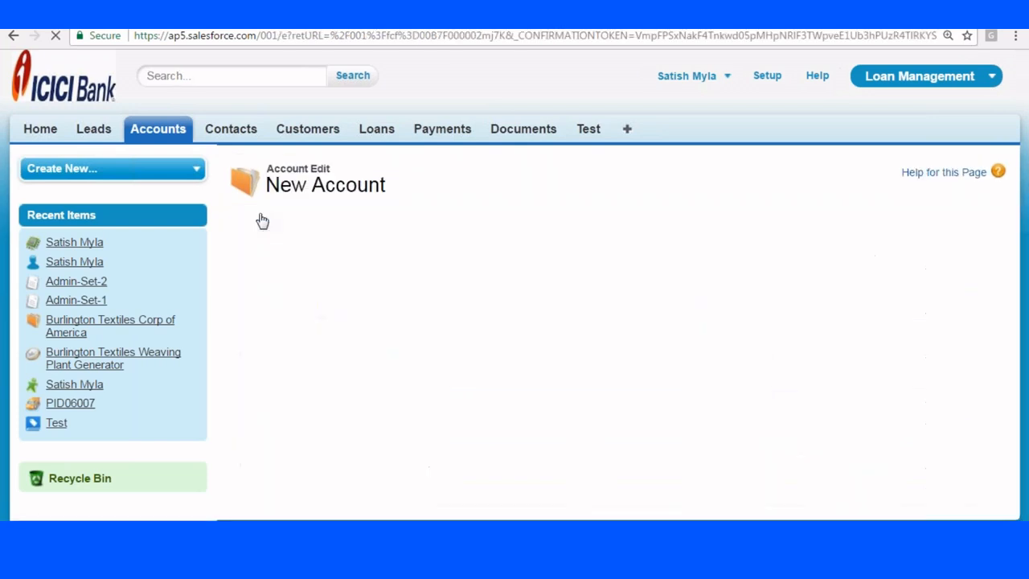
scroll(569, 223, "down", 1)
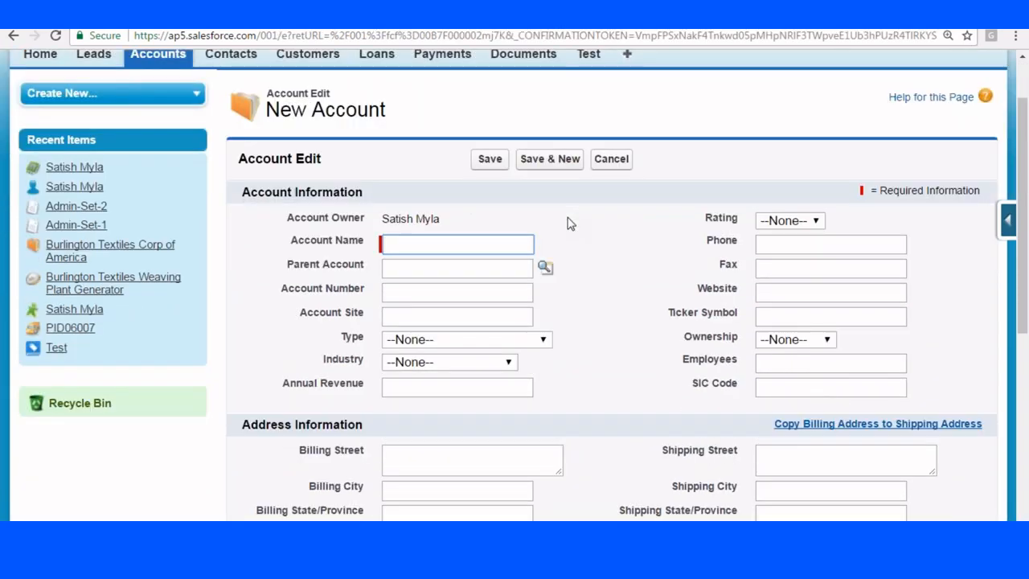
scroll(569, 222, "down", 2)
scroll(568, 223, "down", 4)
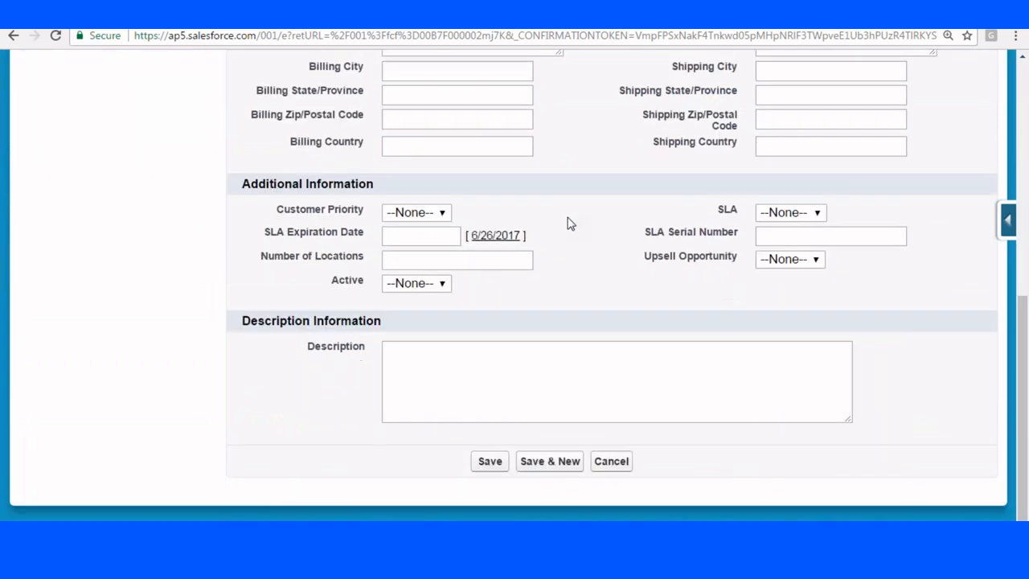
scroll(569, 223, "up", 7)
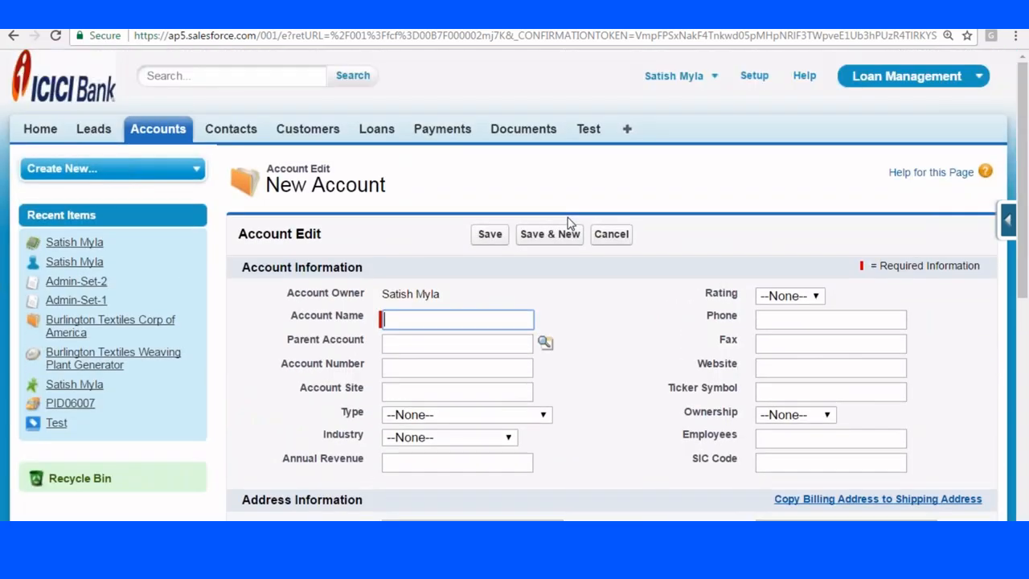
left_click(160, 131)
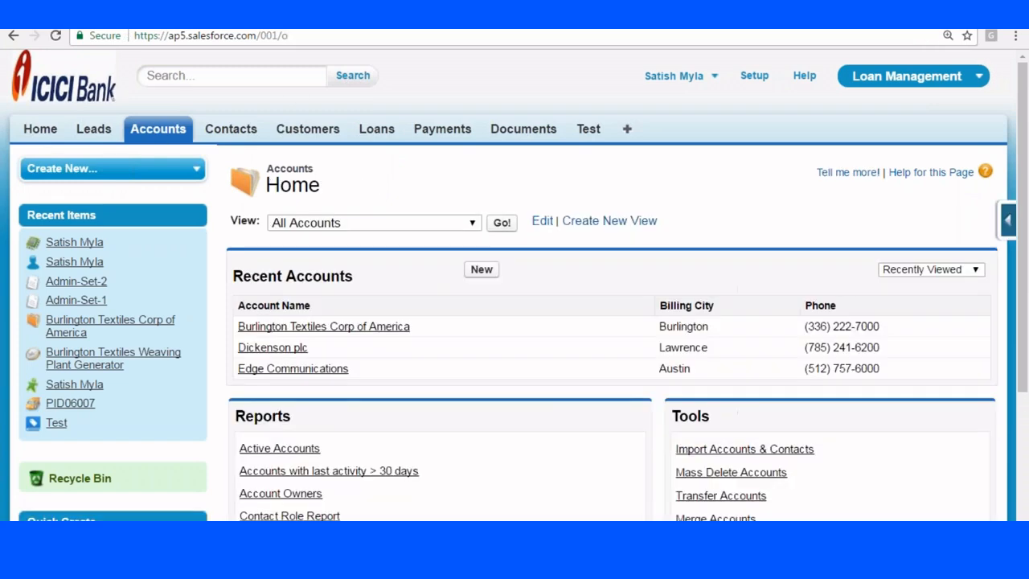
Open Burlington Textiles Corp of America and review its account details and related lists.
left_click(323, 326)
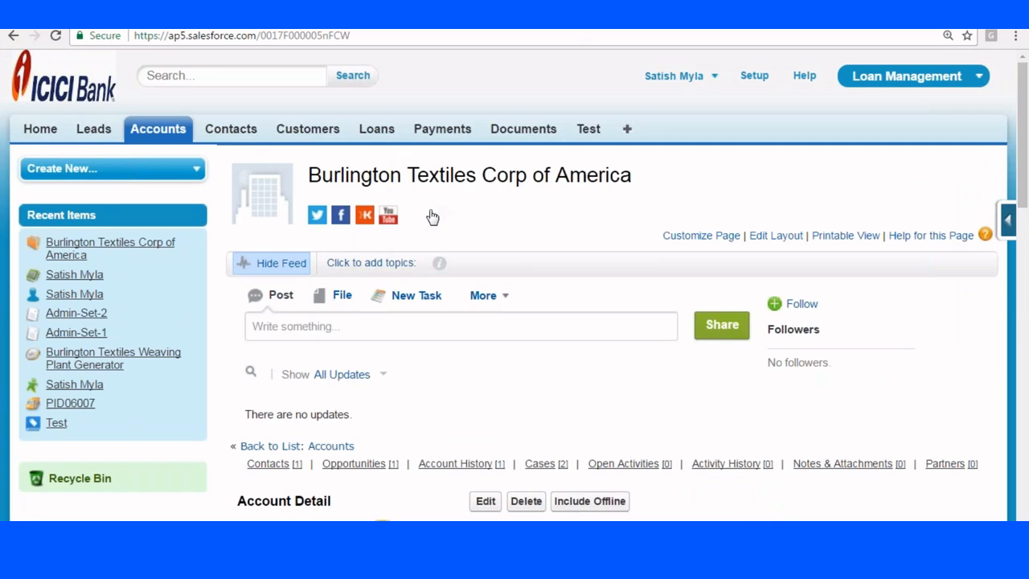
scroll(429, 214, "down", 5)
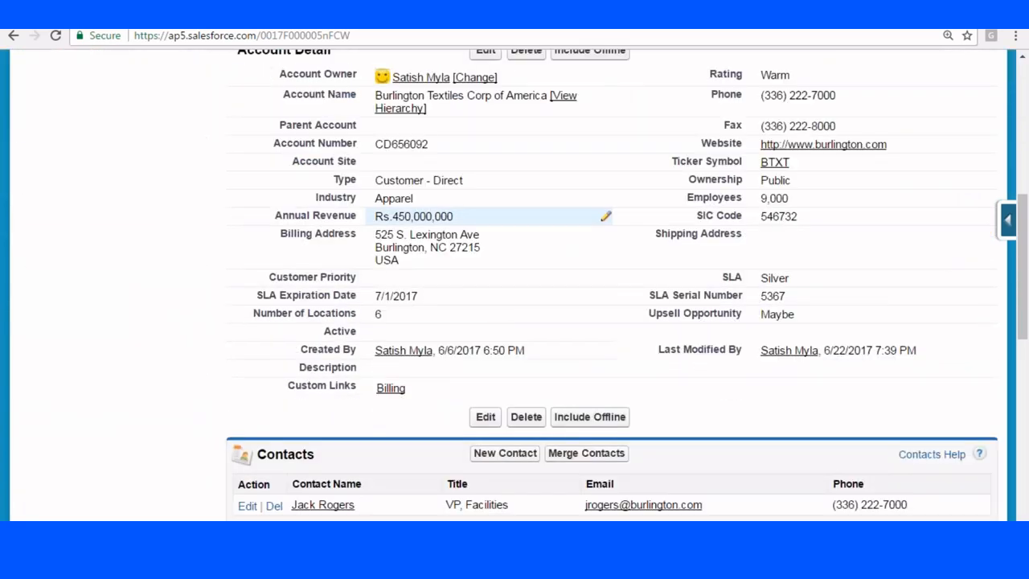
scroll(265, 215, "up", 2)
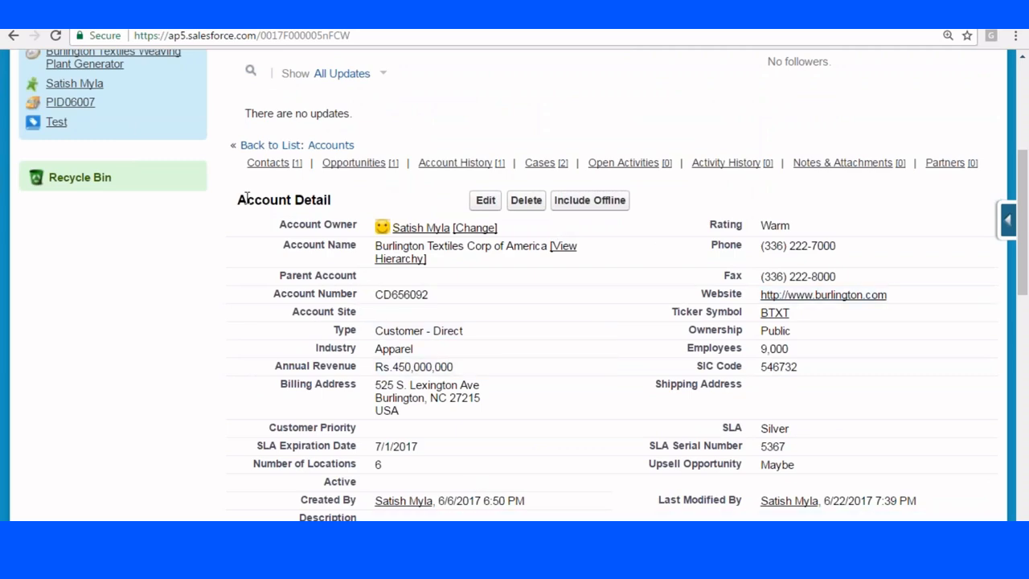
left_click_drag(245, 197, 135, 147)
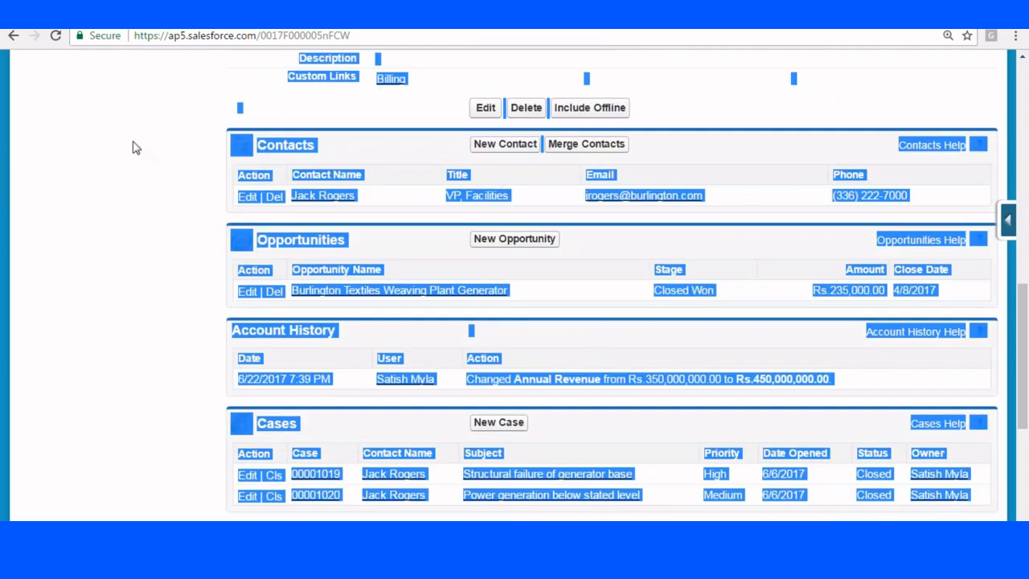
left_click(135, 147)
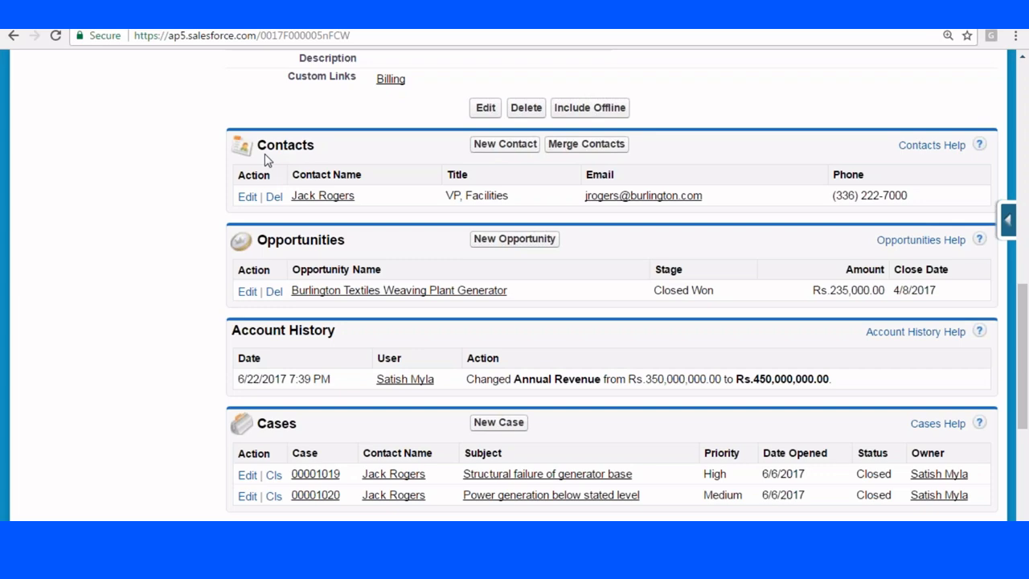
scroll(265, 160, "up", 5)
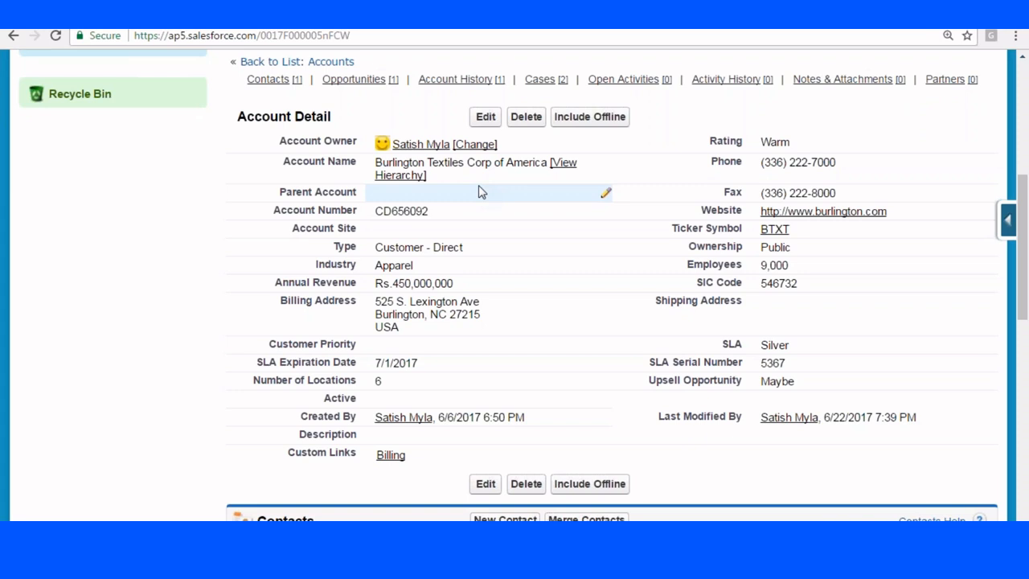
scroll(481, 185, "up", 5)
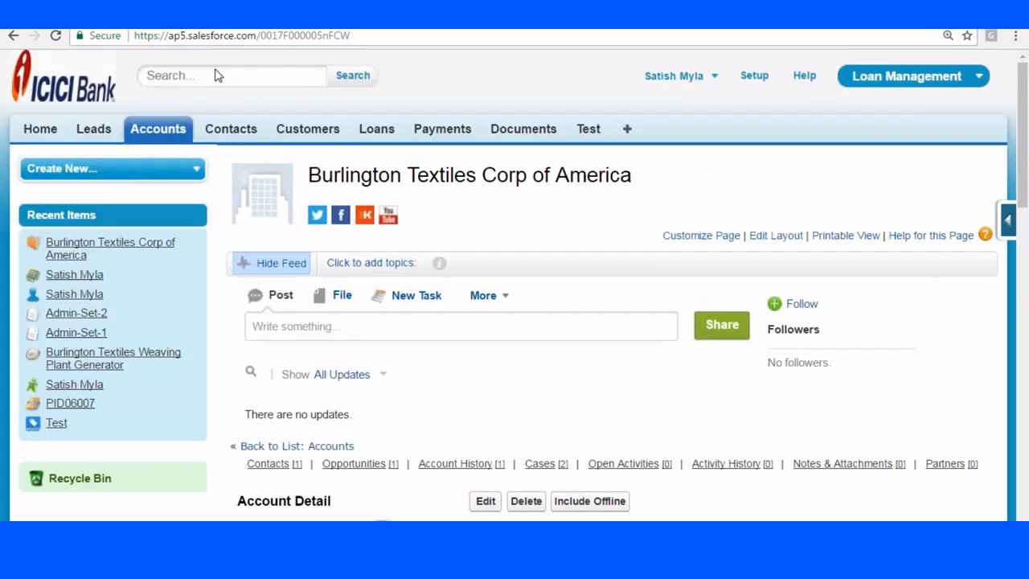
Preview a blank New Customer form, then bring up the Customer object's quick-access setup shortcuts.
left_click(310, 131)
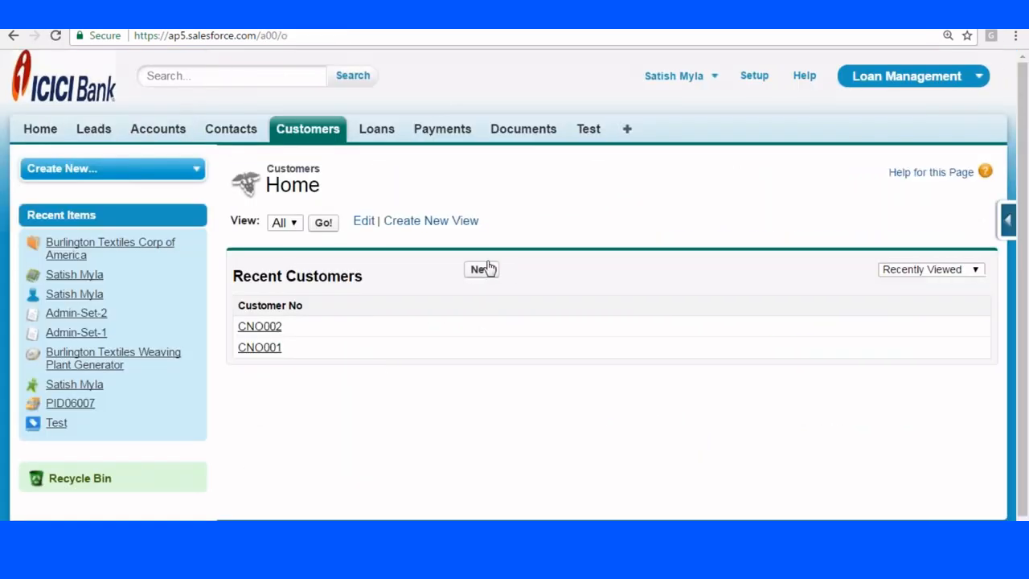
left_click(486, 269)
scroll(701, 342, "down", 3)
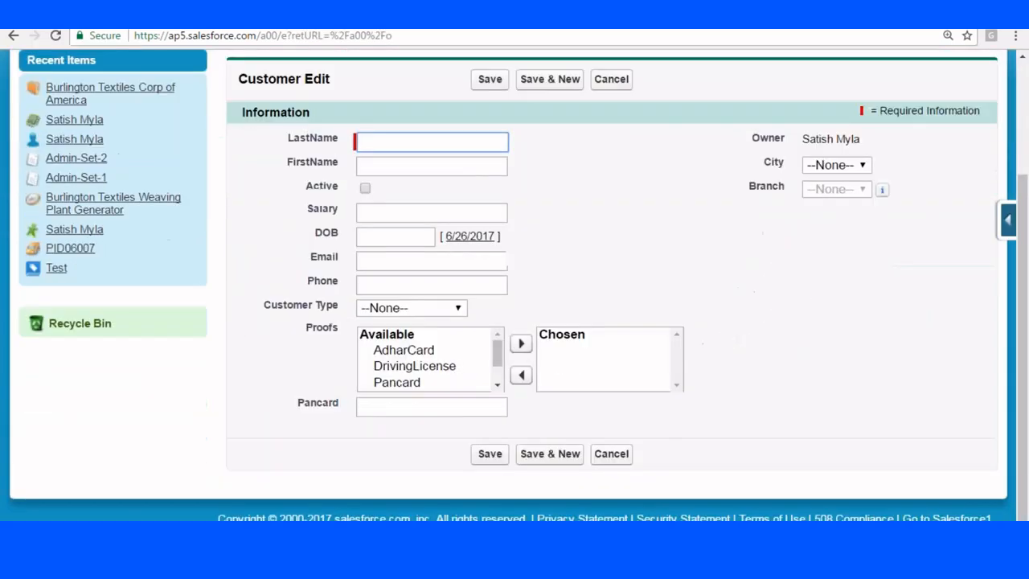
scroll(702, 342, "up", 3)
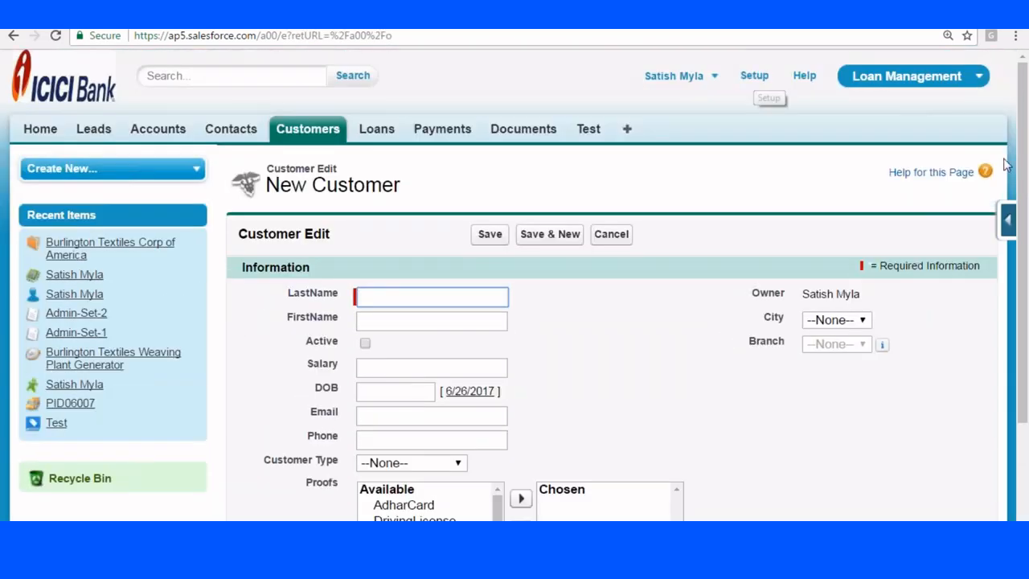
left_click(308, 134)
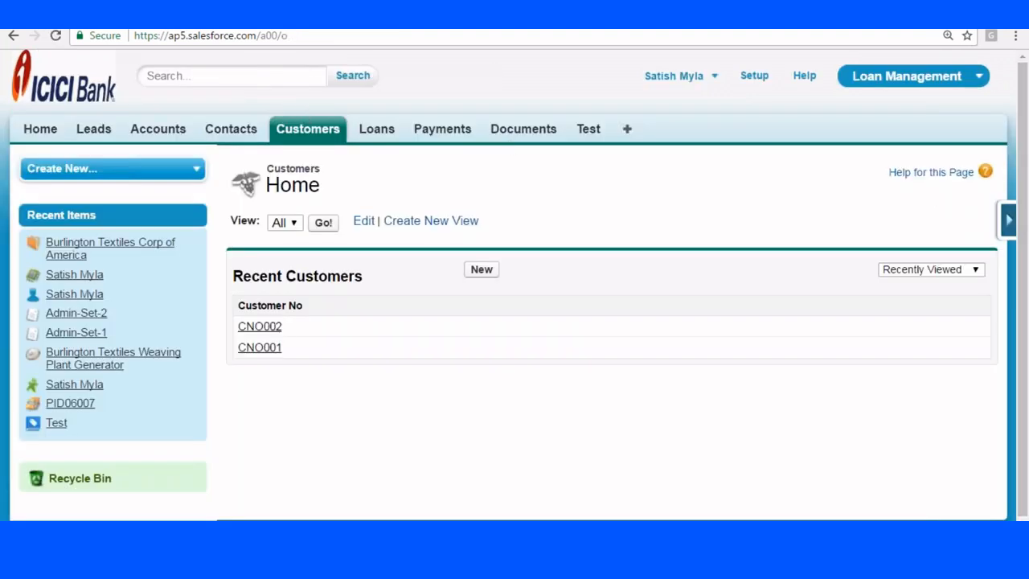
left_click(1012, 219)
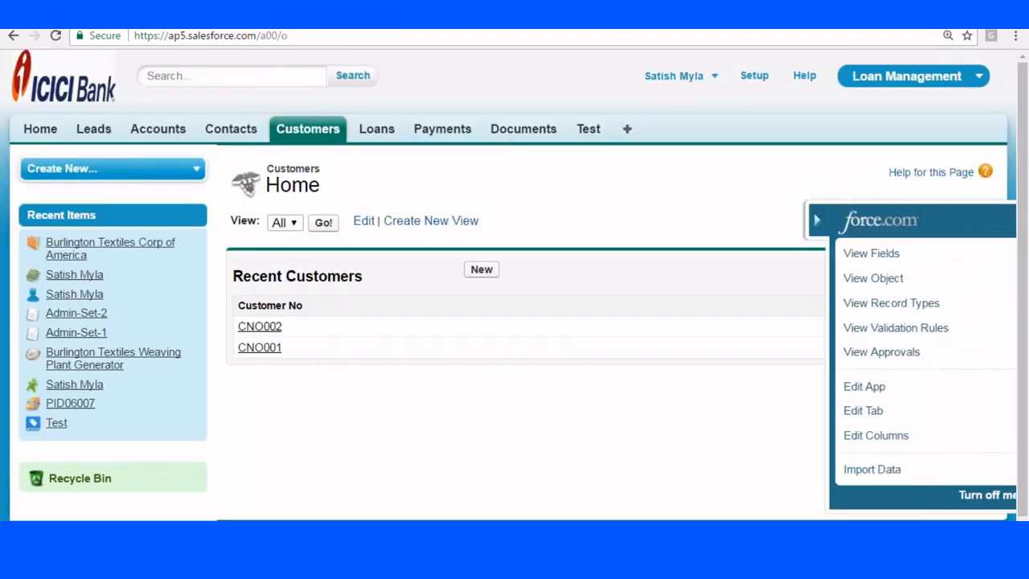
From the Customer object's fields page, start a new page layout under Page Layouts.
left_click(848, 254)
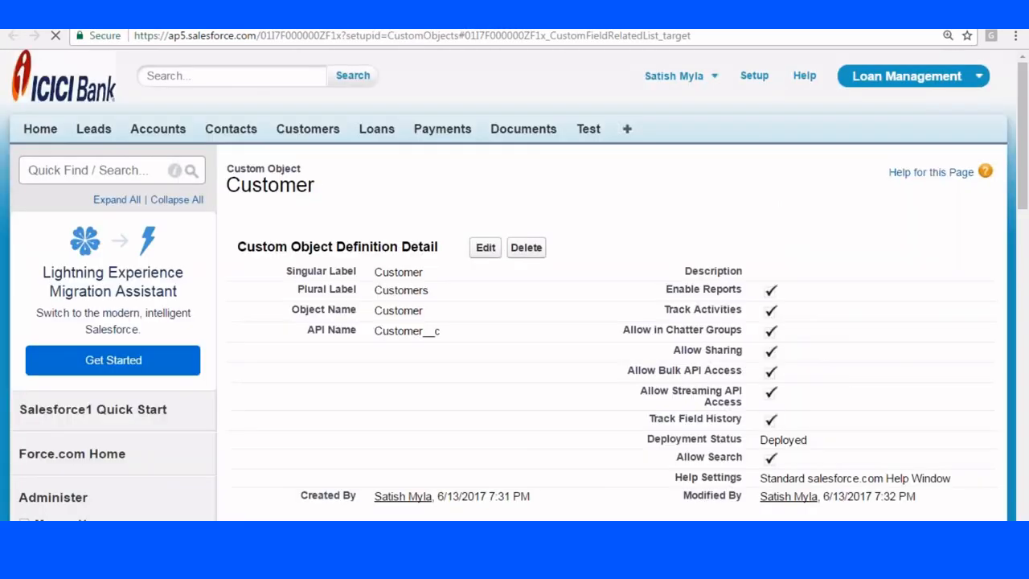
scroll(528, 174, "down", 7)
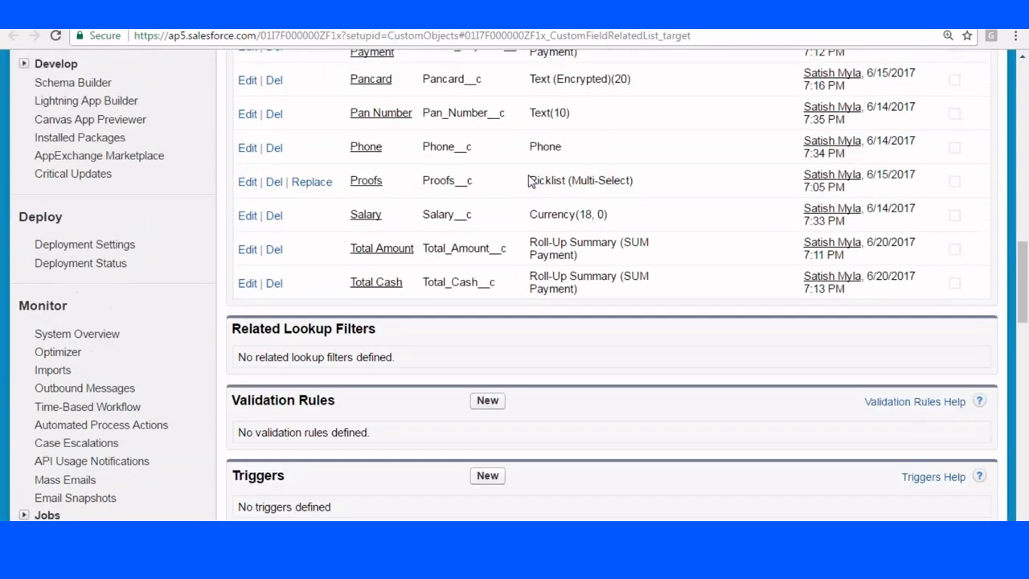
scroll(522, 178, "down", 5)
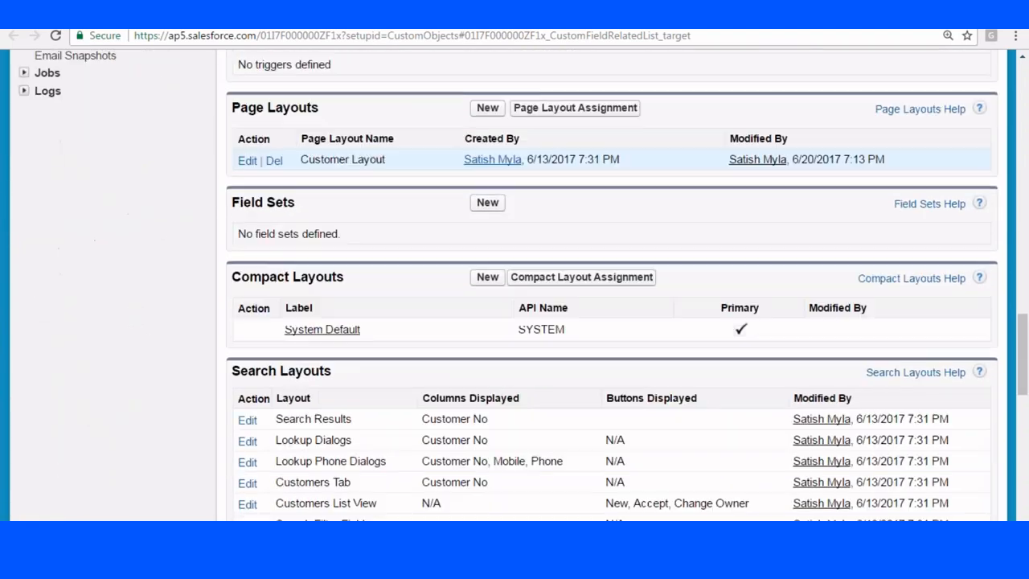
left_click_drag(272, 99, 328, 102)
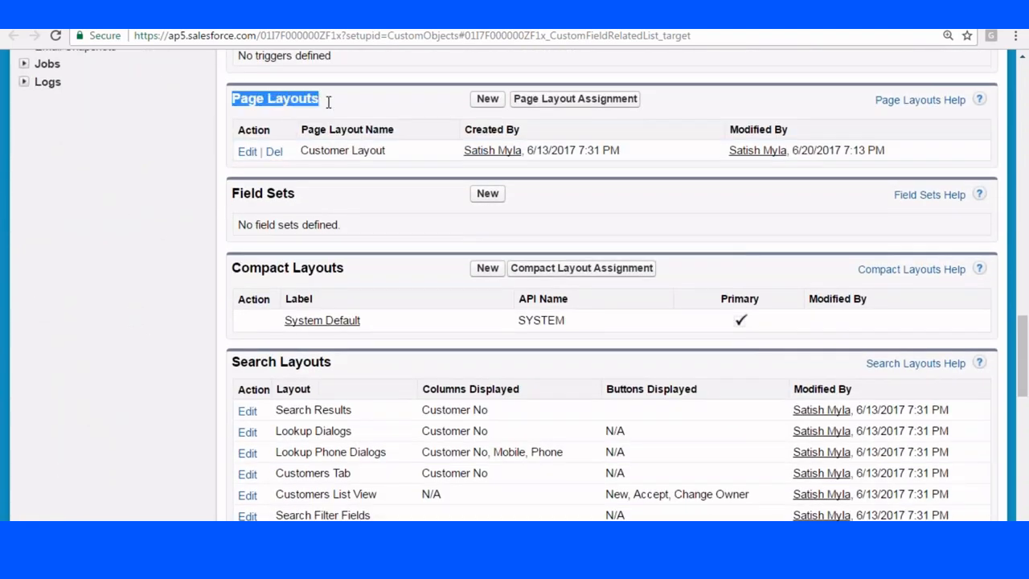
left_click(487, 99)
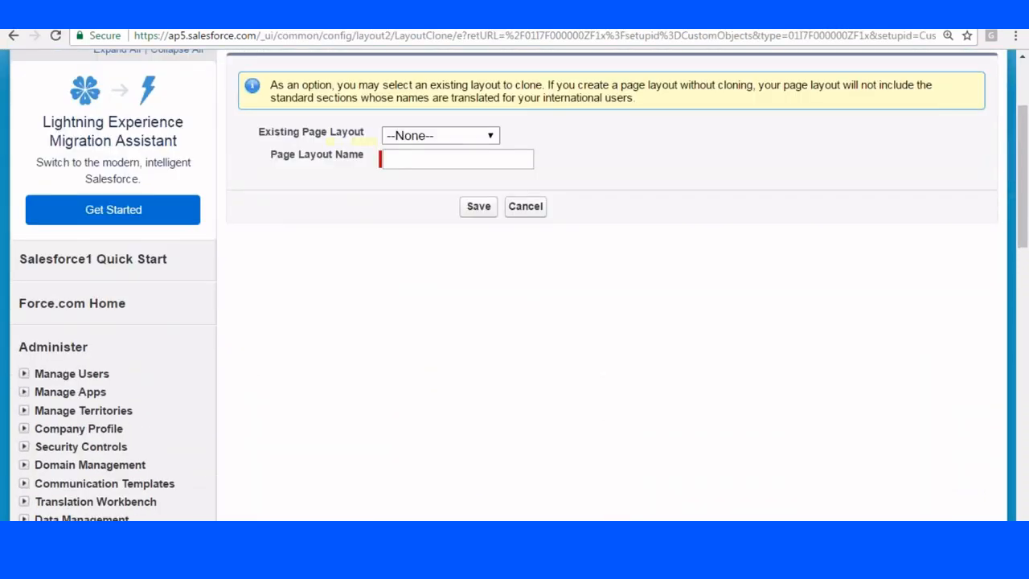
Save a new page layout named 'New Customer' and scroll its editor to Customer Detail.
left_click(399, 160)
type("New Customer")
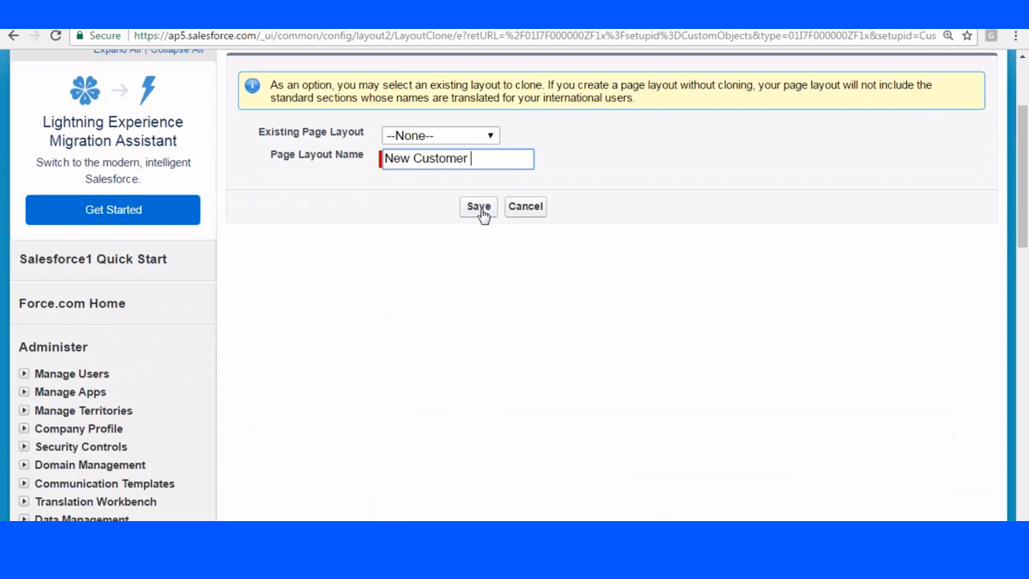
left_click(483, 211)
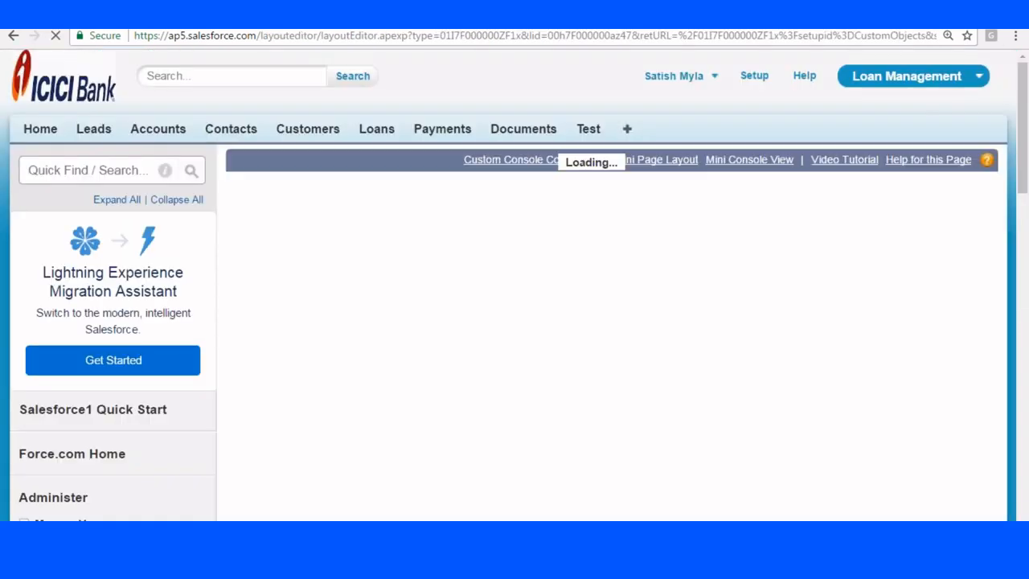
scroll(529, 295, "down", 3)
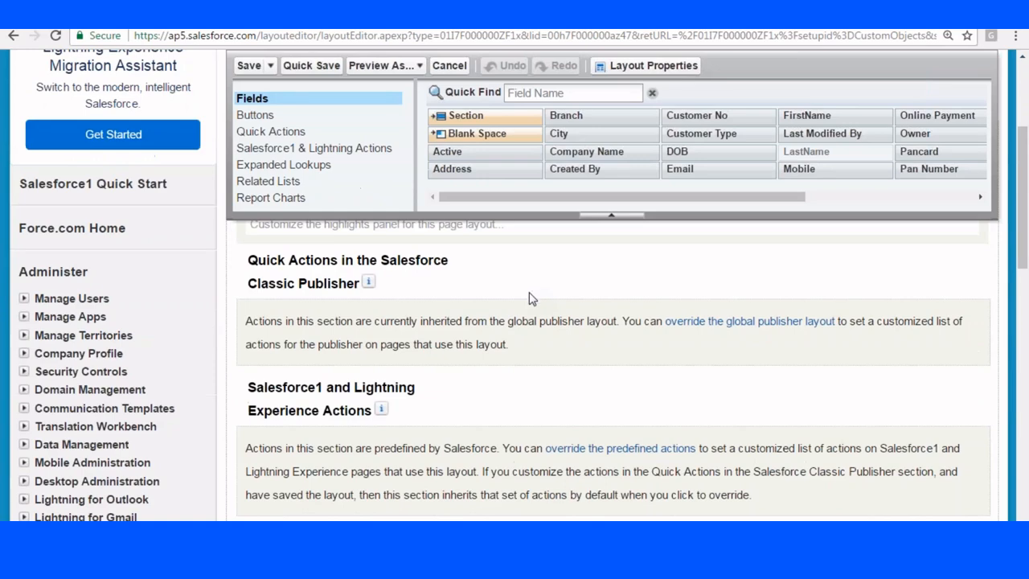
scroll(531, 304, "down", 1)
scroll(531, 306, "up", 2)
scroll(531, 306, "down", 1)
scroll(530, 322, "down", 4)
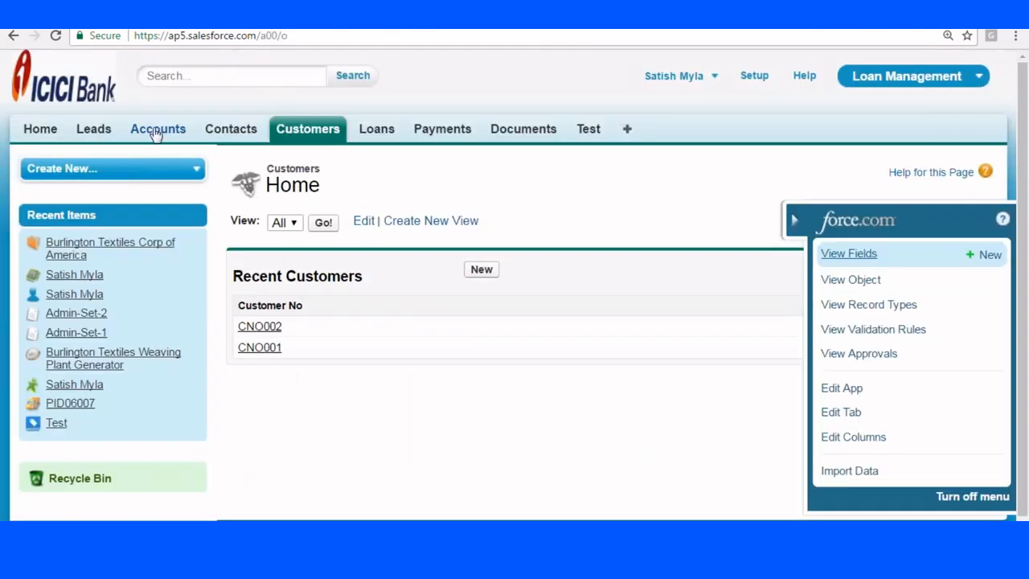
left_click(157, 131)
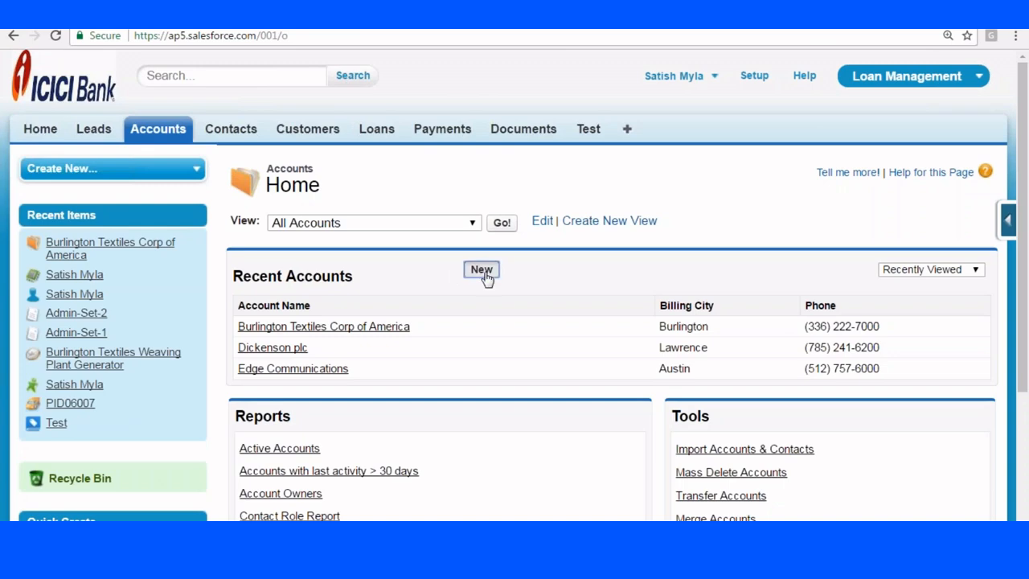
left_click(481, 270)
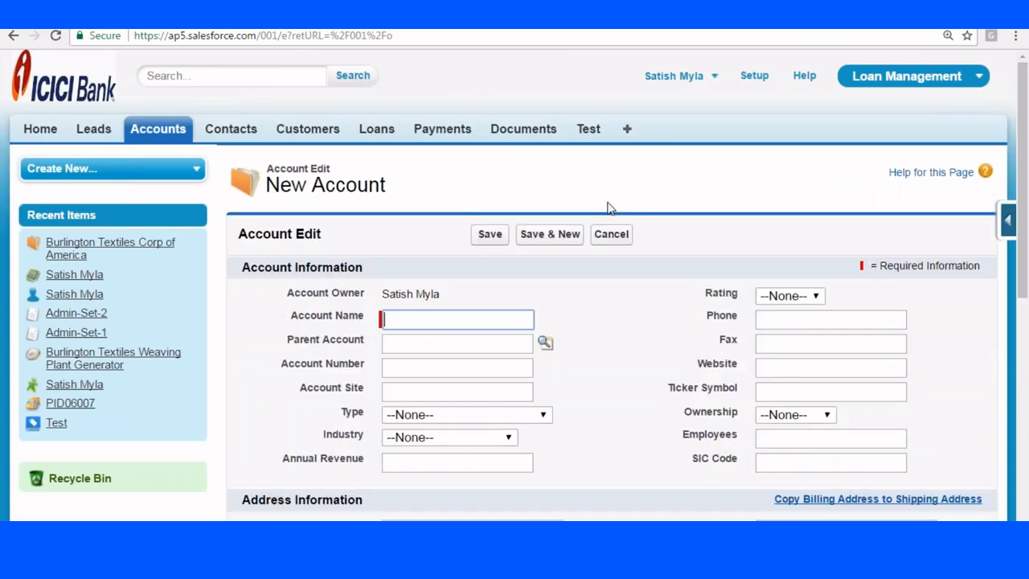
scroll(606, 207, "down", 2)
left_click_drag(243, 117, 387, 119)
left_click(234, 193)
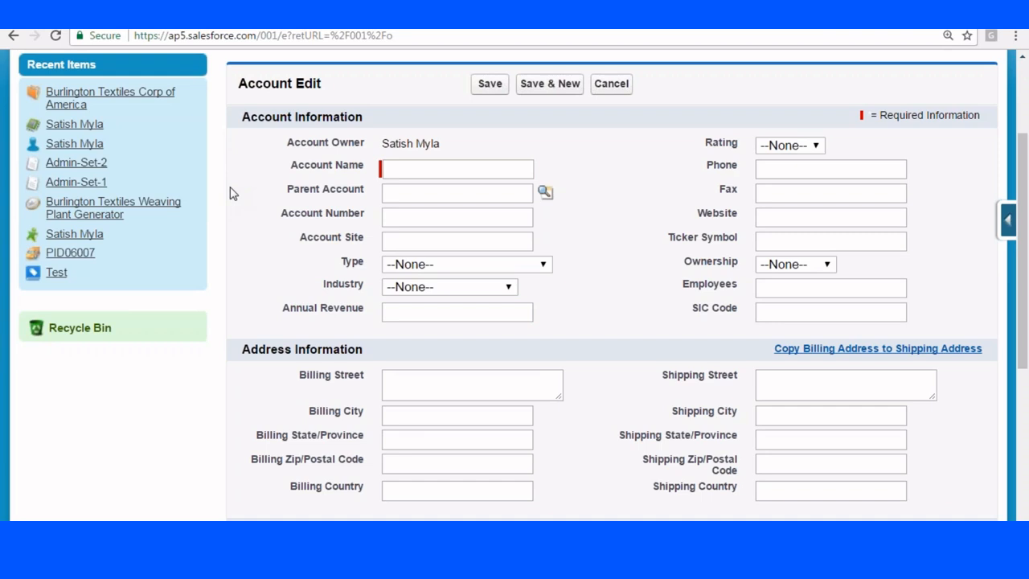
left_click_drag(289, 143, 575, 236)
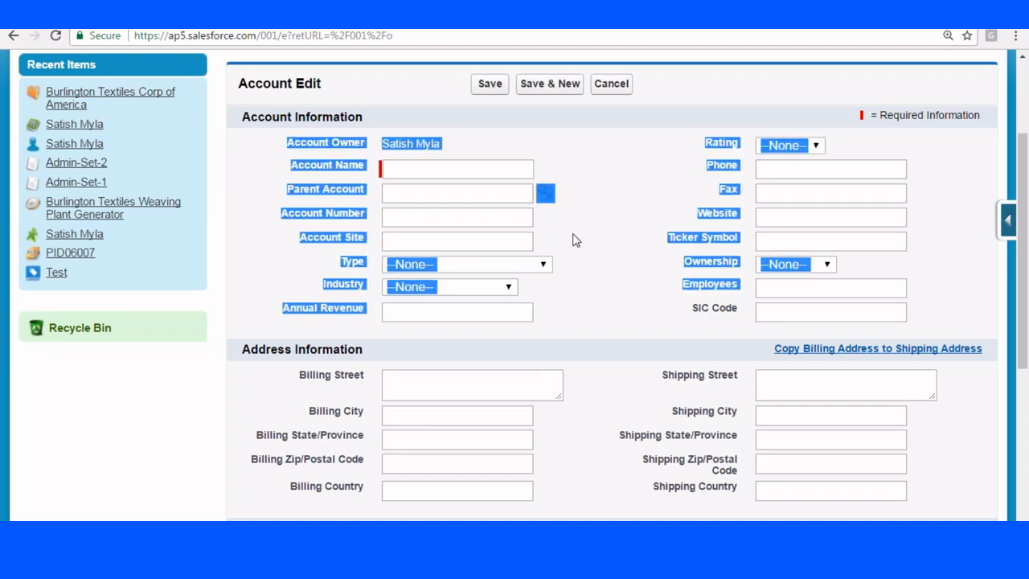
scroll(272, 141, "down", 3)
left_click_drag(243, 126, 383, 128)
left_click(288, 185)
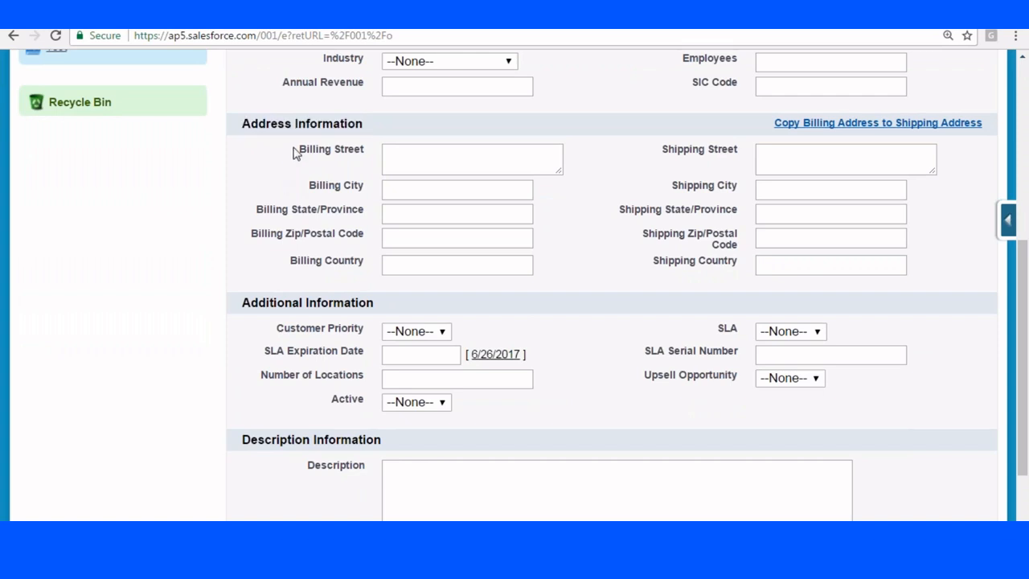
left_click_drag(295, 154, 437, 255)
scroll(437, 255, "down", 3)
left_click(270, 227)
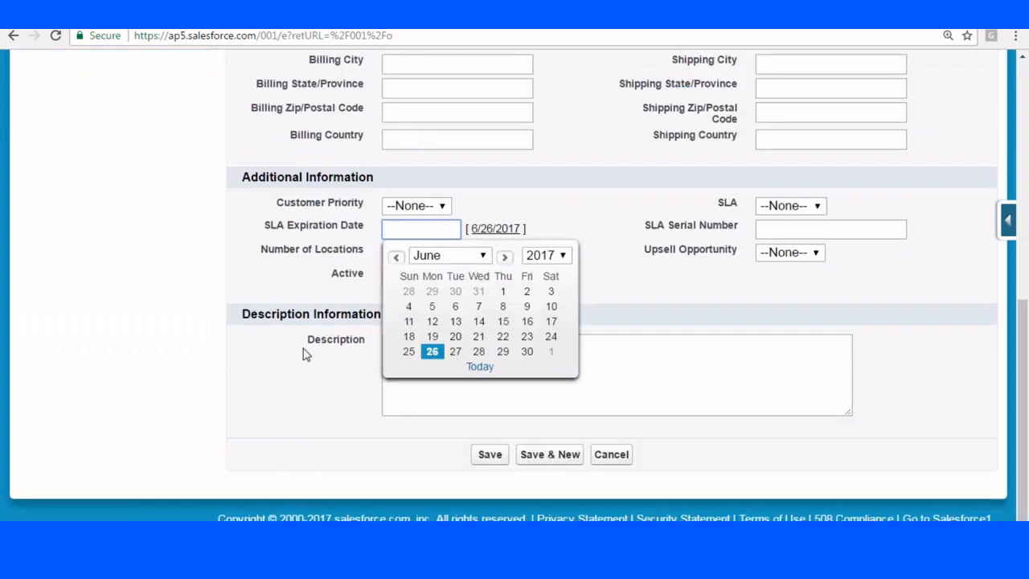
scroll(327, 259, "up", 5)
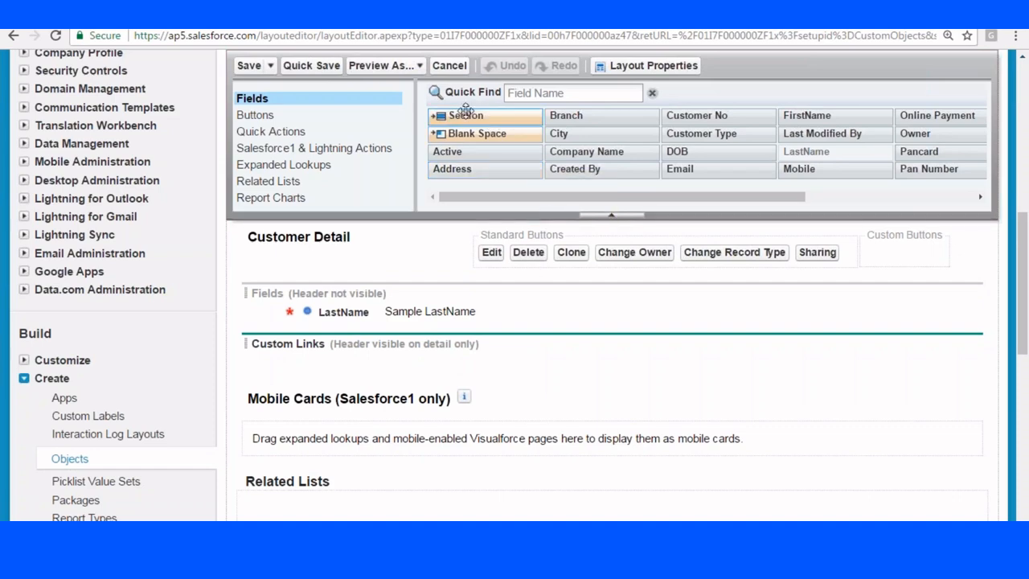
Add a 'Customer Information' section to Customer Detail, with its header shown on edit pages only.
left_click_drag(459, 112, 315, 304)
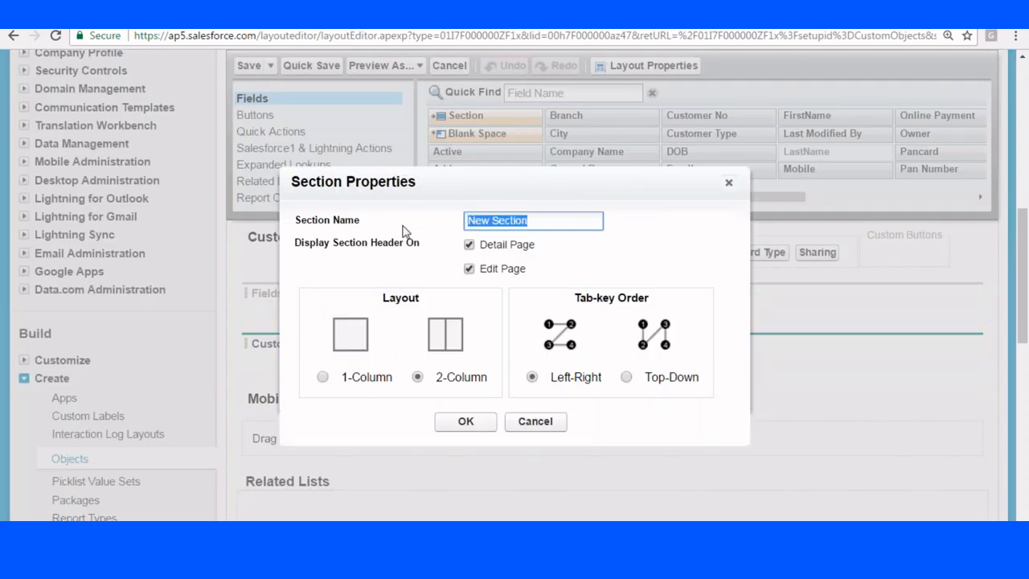
key("BackSpace")
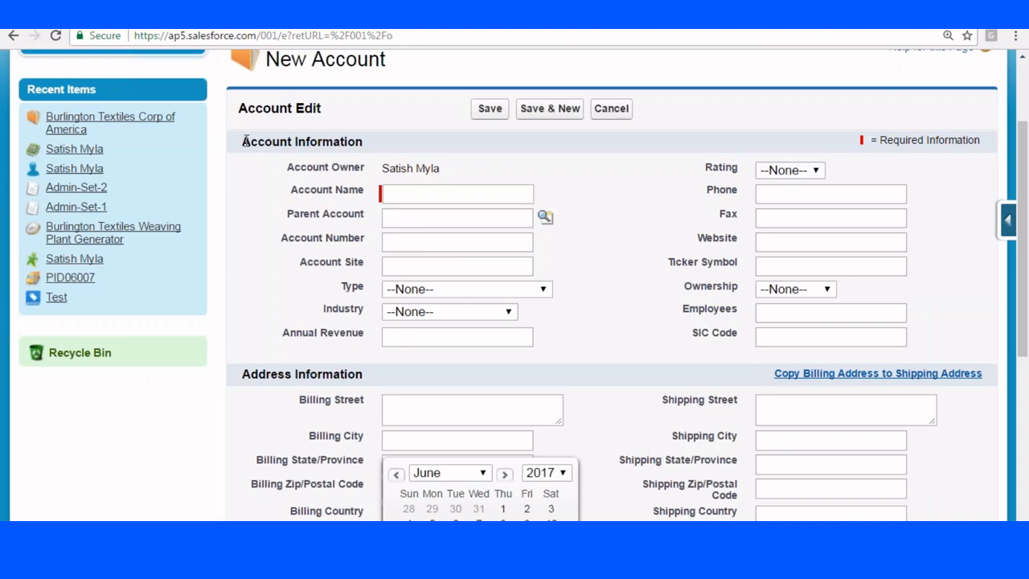
left_click_drag(245, 142, 418, 168)
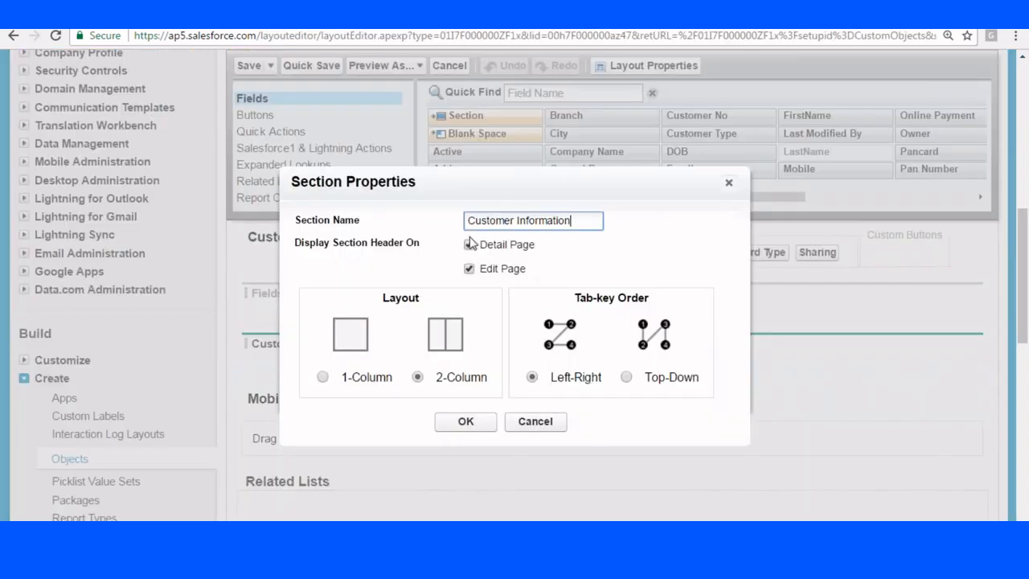
left_click(469, 245)
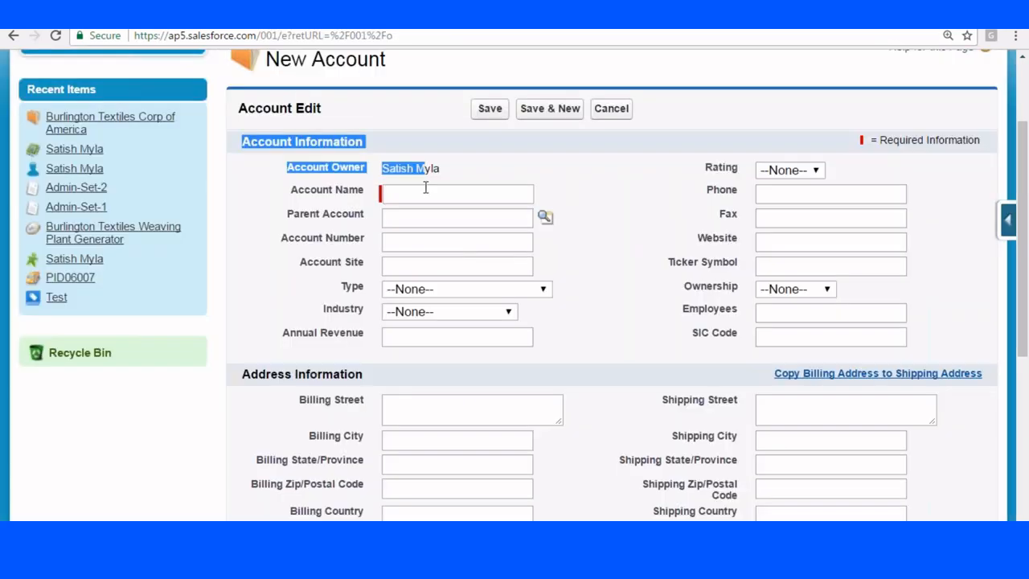
left_click(424, 191)
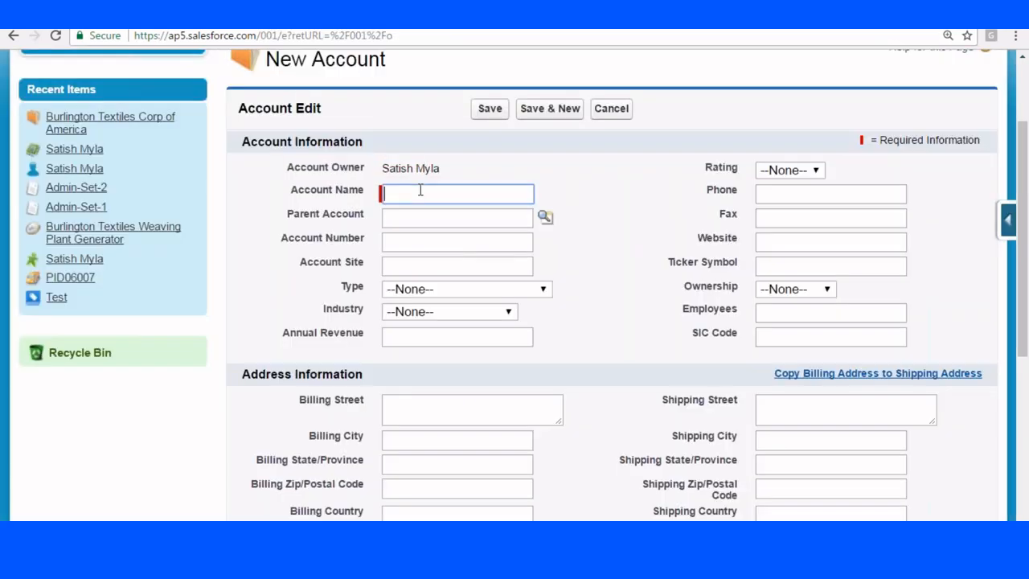
key("Tab")
key("Tab")
key("Tab")
key("Tab")
key("Tab")
key("Tab")
key("Tab")
key("Tab")
key("Tab")
key("Tab")
key("Tab")
key("Tab")
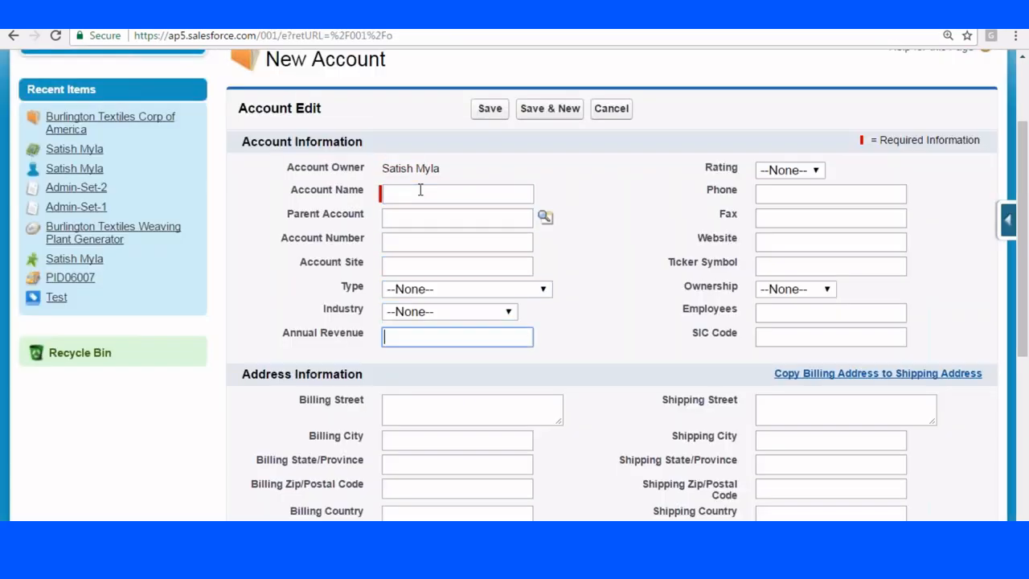
key("Tab")
key("Tab")
key("Tab")
key("Tab")
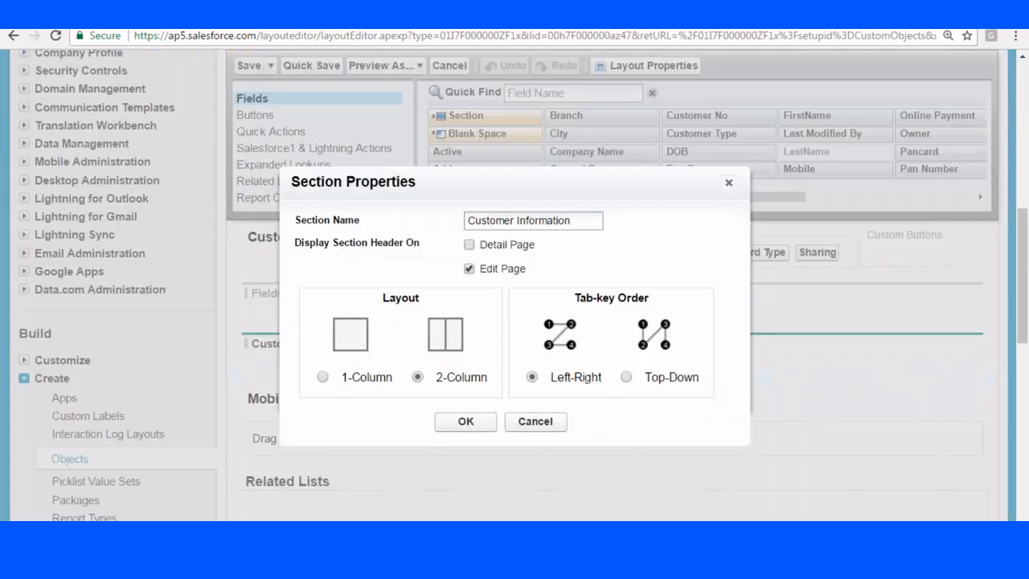
left_click(466, 421)
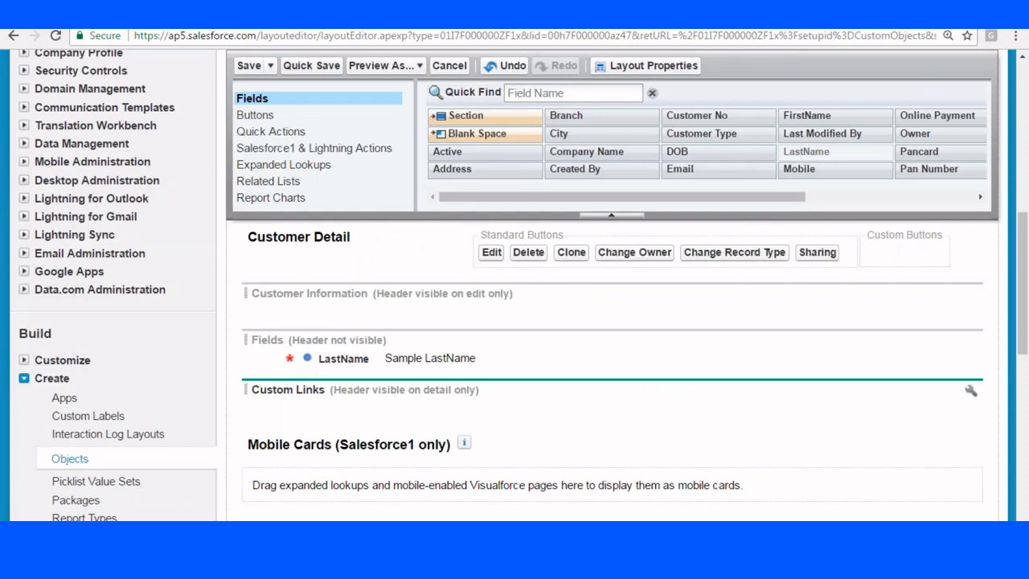
Place LastName, FirstName, Owner and Active in the Customer Information section.
left_click_drag(324, 358, 370, 294)
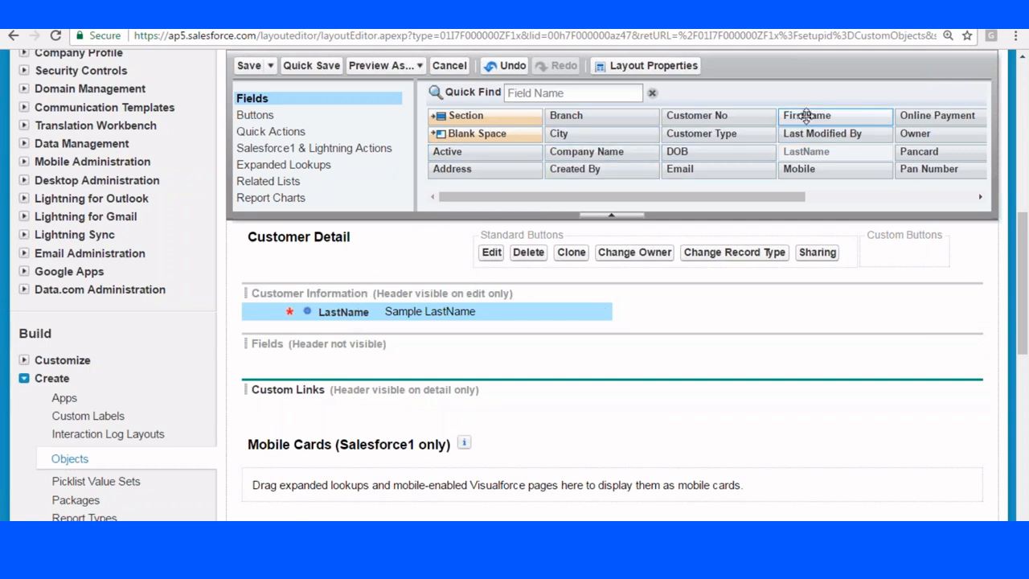
left_click_drag(802, 115, 337, 330)
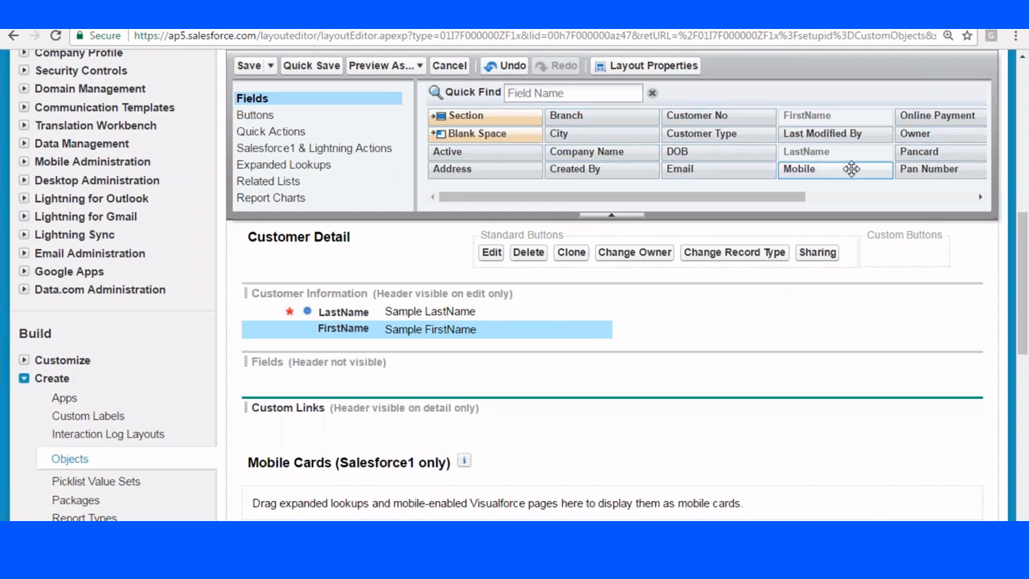
left_click_drag(781, 198, 883, 198)
left_click_drag(756, 134, 796, 311)
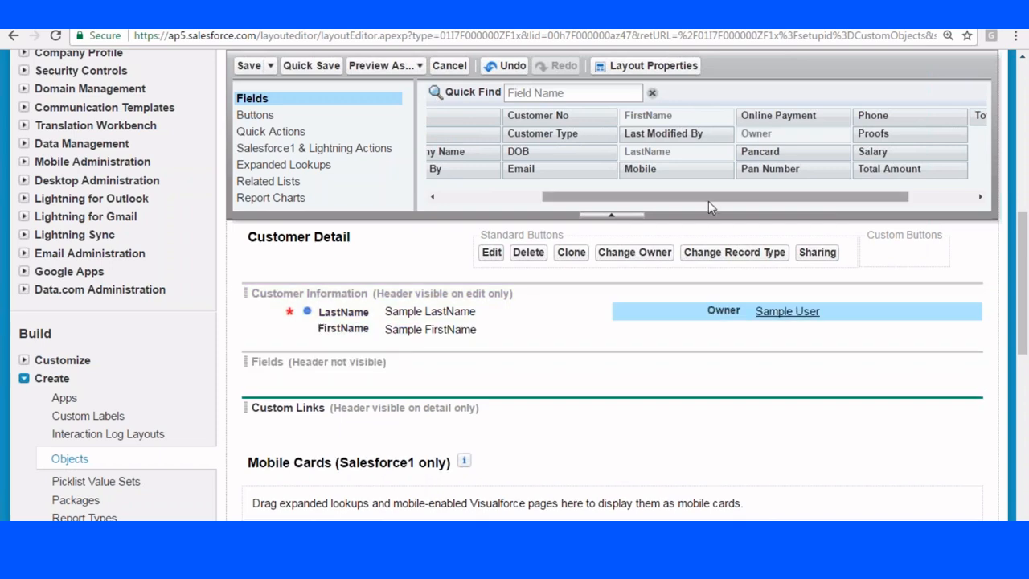
left_click_drag(708, 199, 604, 199)
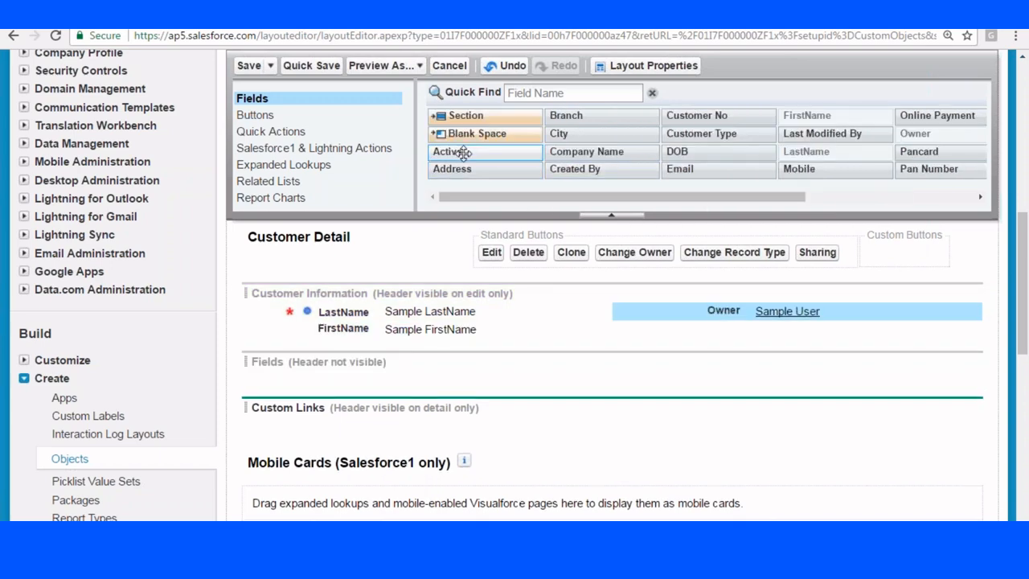
left_click_drag(447, 153, 723, 329)
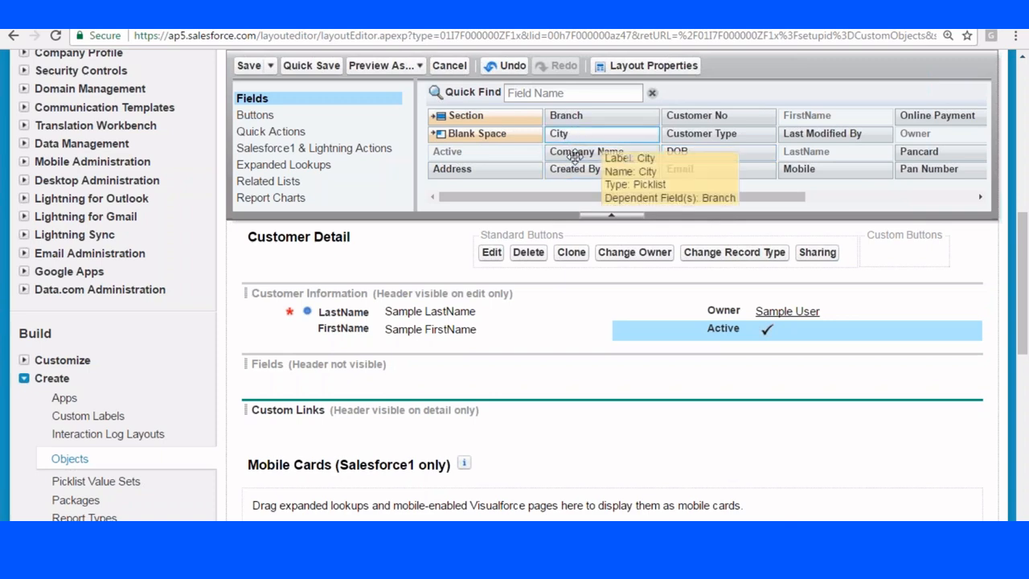
Add City, Branch, Created By, Mobile and Customer Type to Customer Information.
left_click_drag(572, 134, 344, 346)
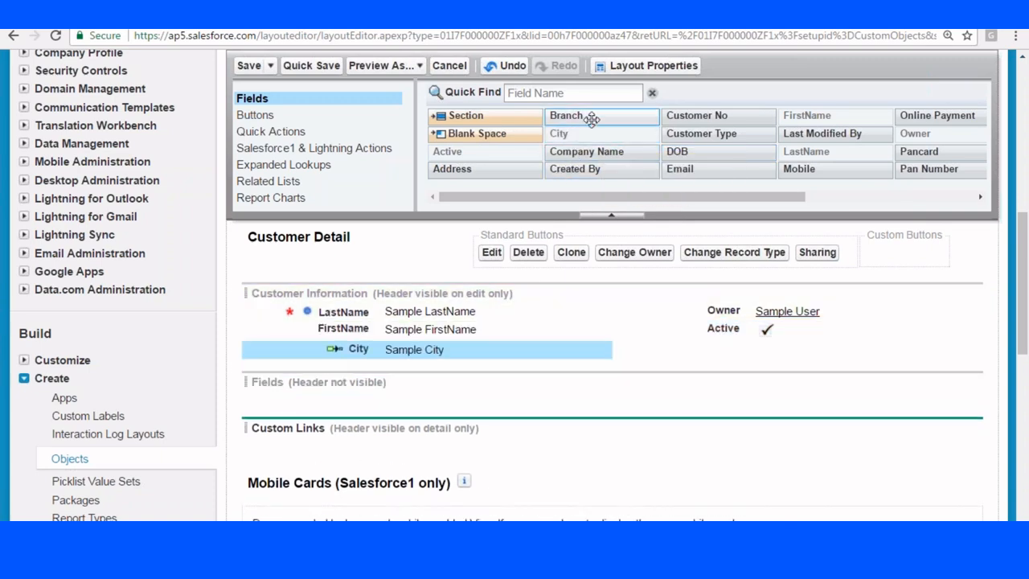
left_click_drag(583, 116, 373, 370)
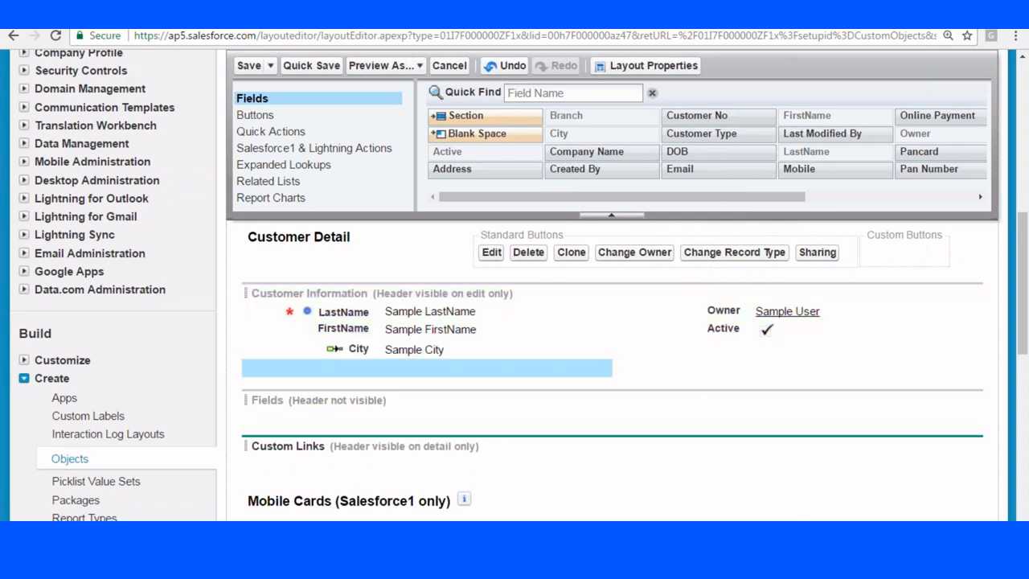
left_click_drag(695, 117, 331, 312)
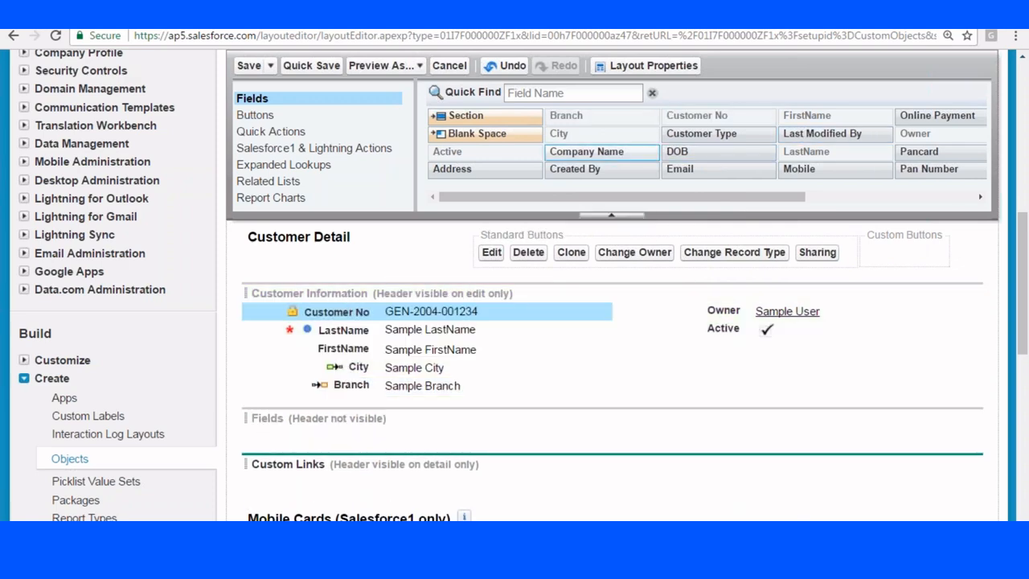
left_click_drag(587, 169, 724, 312)
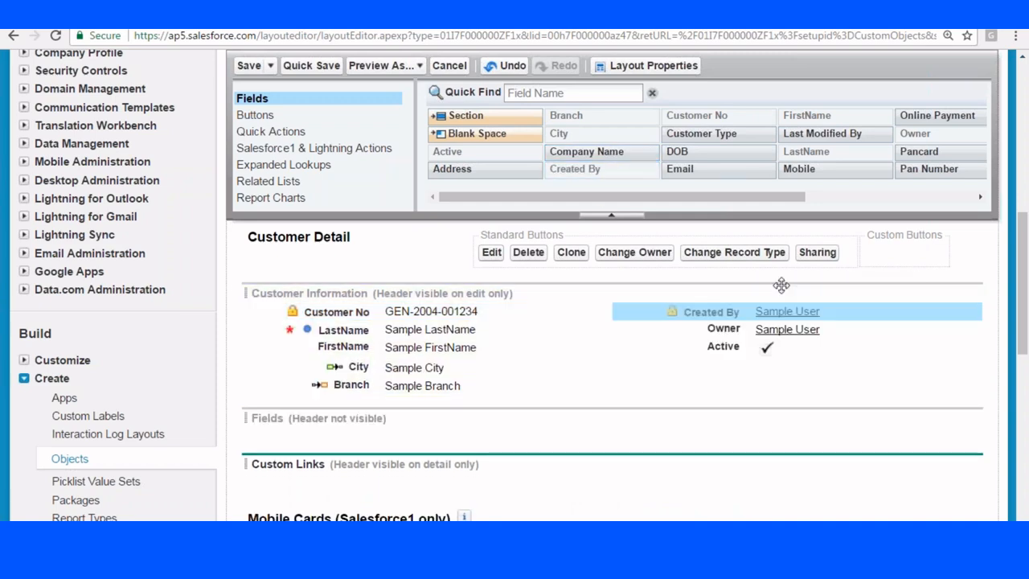
left_click_drag(799, 169, 713, 351)
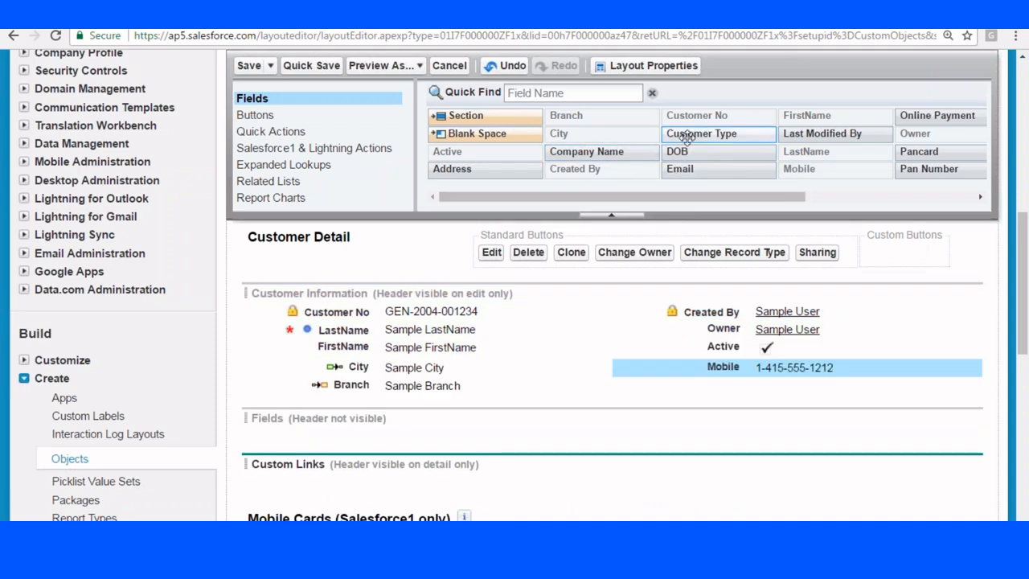
left_click_drag(692, 134, 708, 347)
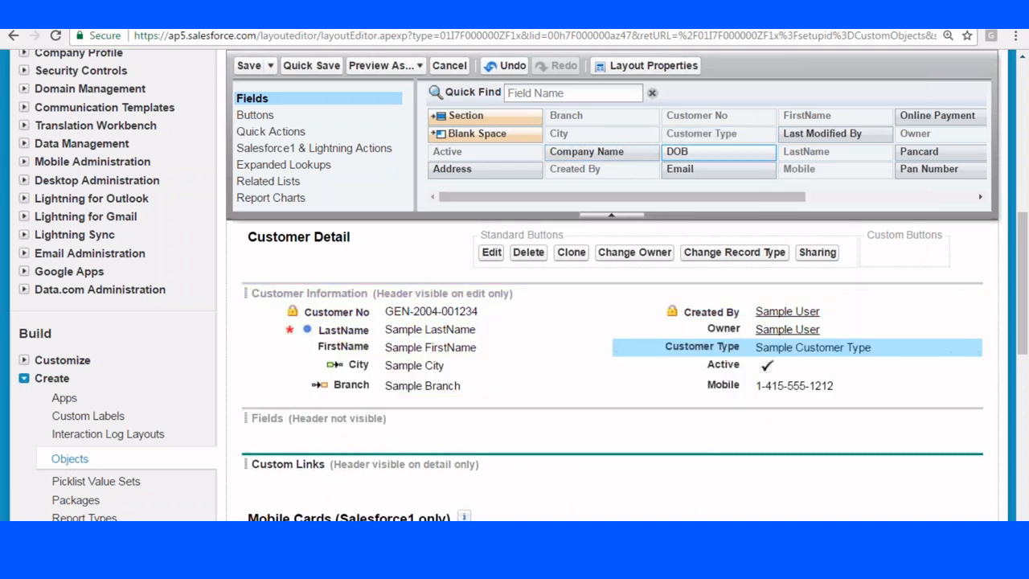
left_click_drag(779, 188, 900, 185)
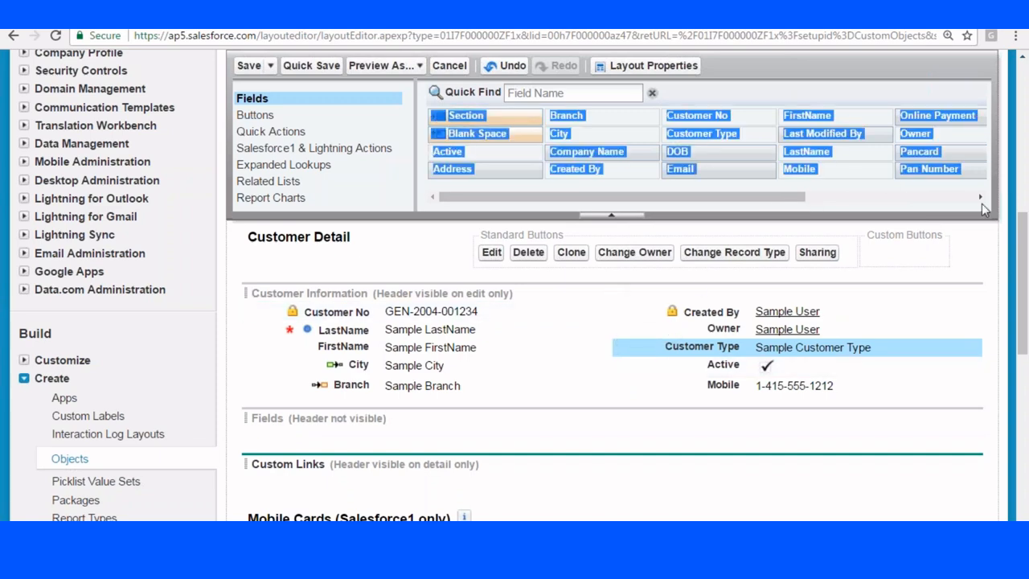
Begin adding another section to the layout below Customer Information.
left_click(275, 105)
scroll(274, 105, "up", 4)
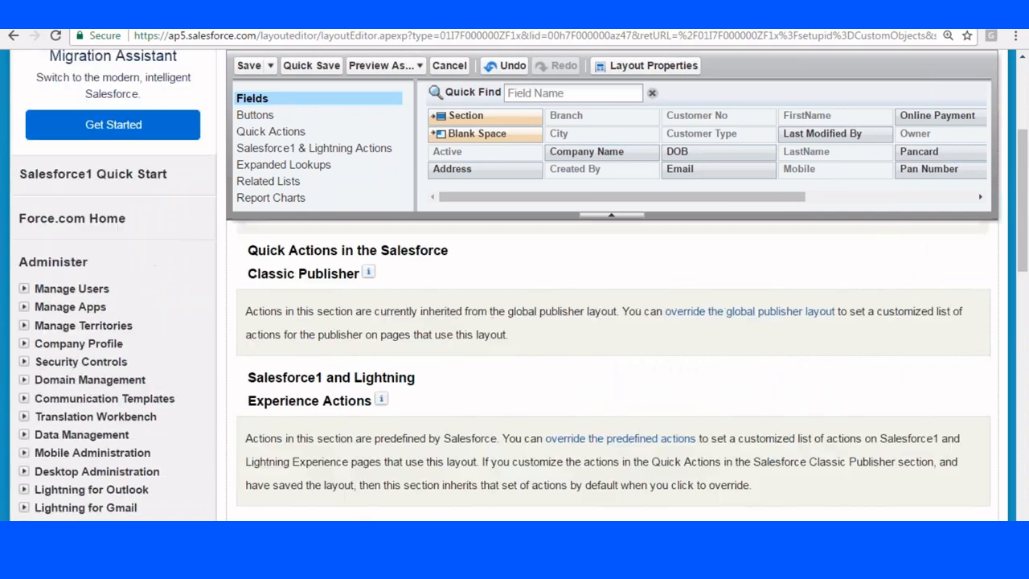
scroll(274, 104, "down", 6)
left_click_drag(465, 115, 343, 379)
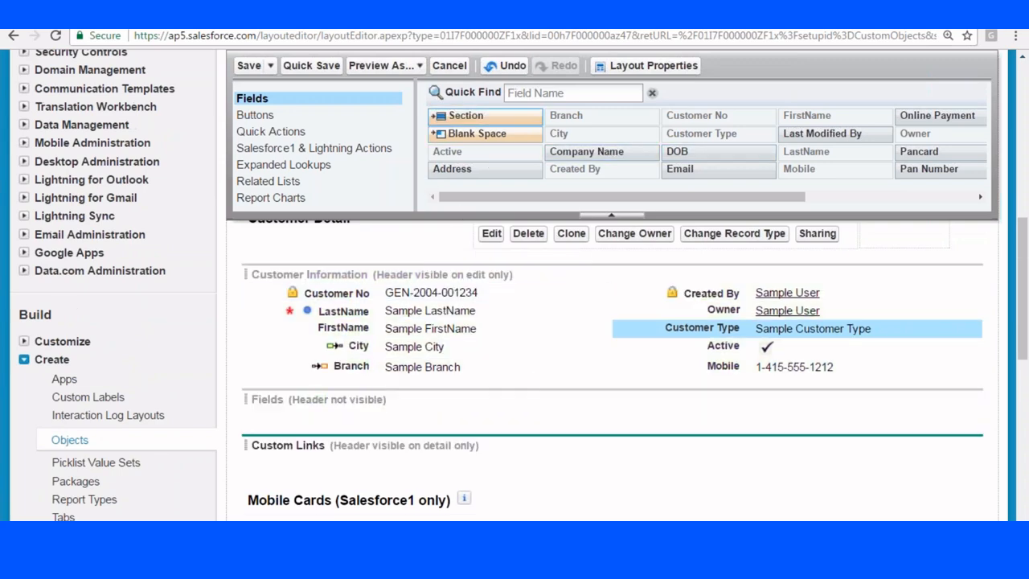
Name the new section 'Communication' and show its header on edit pages only.
left_click_drag(461, 115, 362, 363)
triple_click(496, 216)
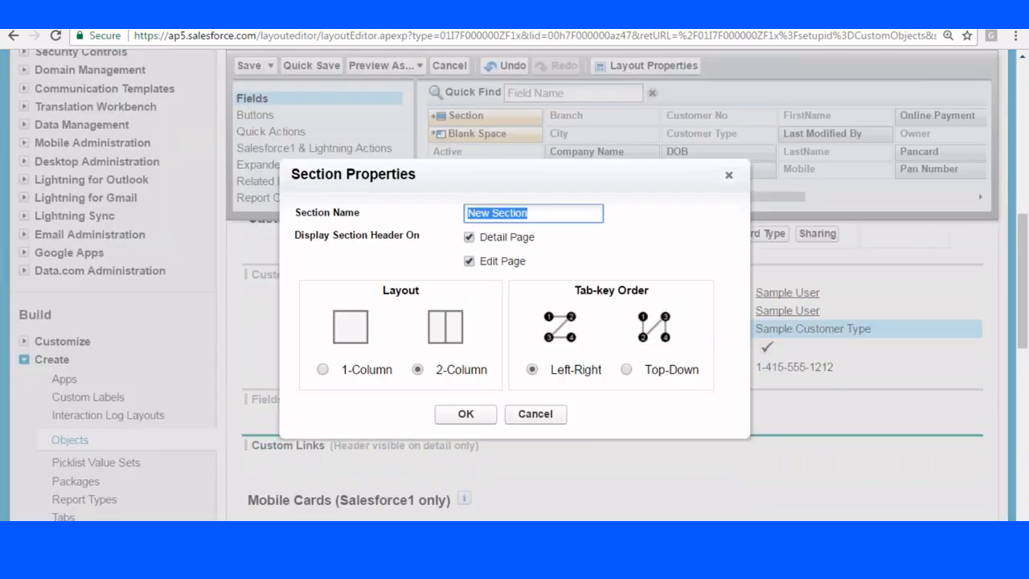
key("BackSpace")
type("Communication")
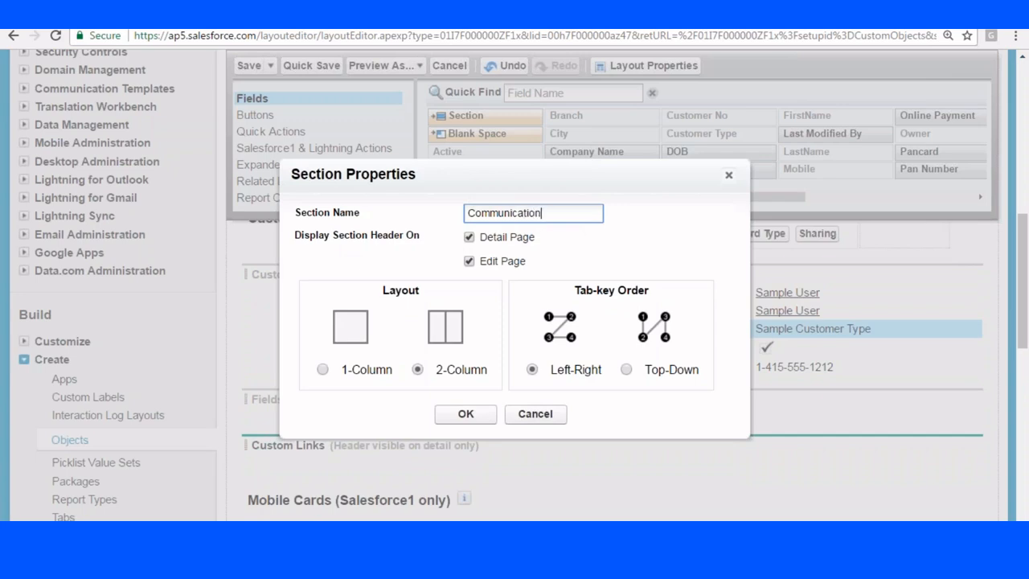
left_click(469, 237)
left_click(465, 414)
scroll(664, 393, "down", 3)
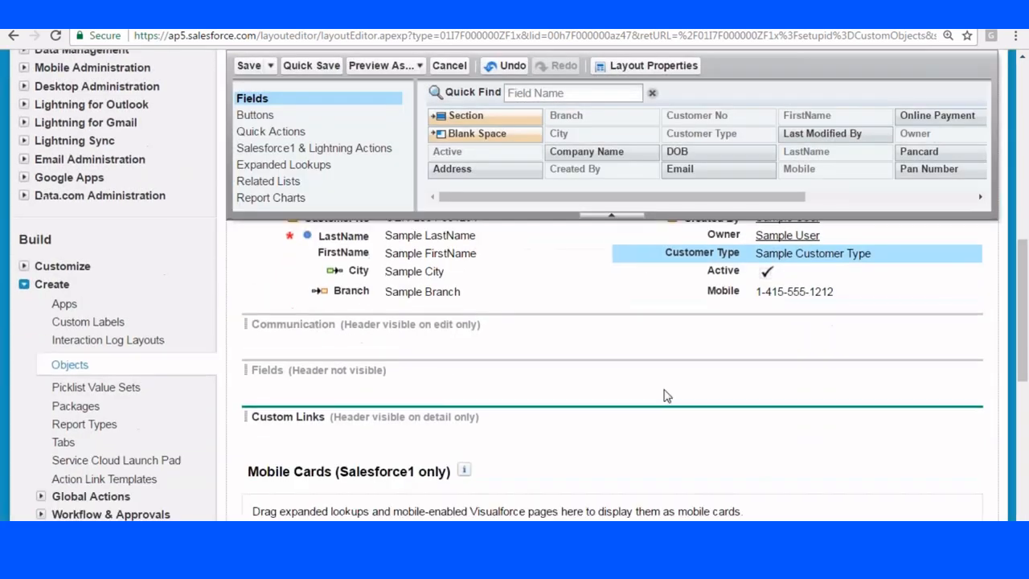
scroll(759, 230, "down", 1)
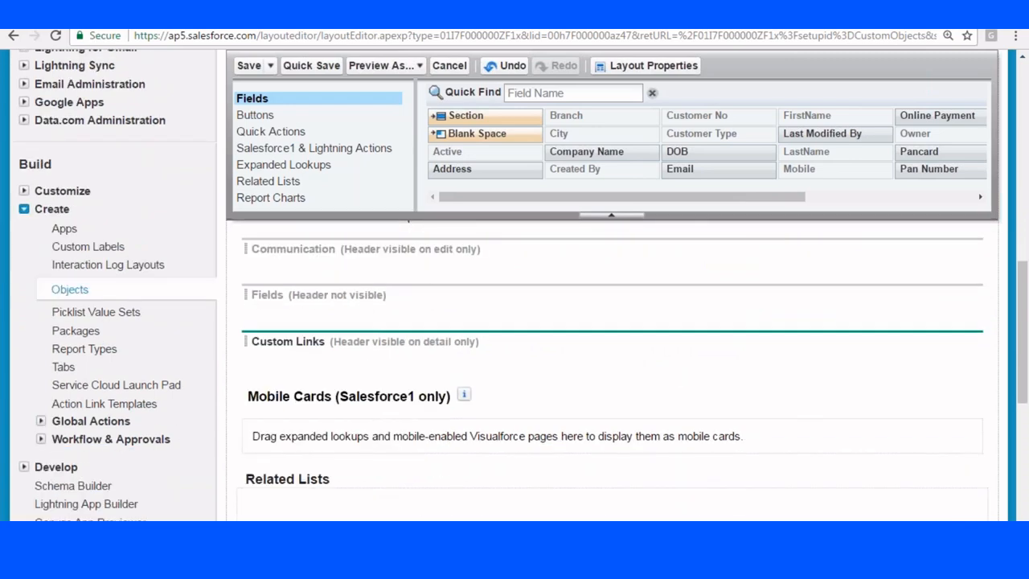
scroll(614, 209, "up", 2)
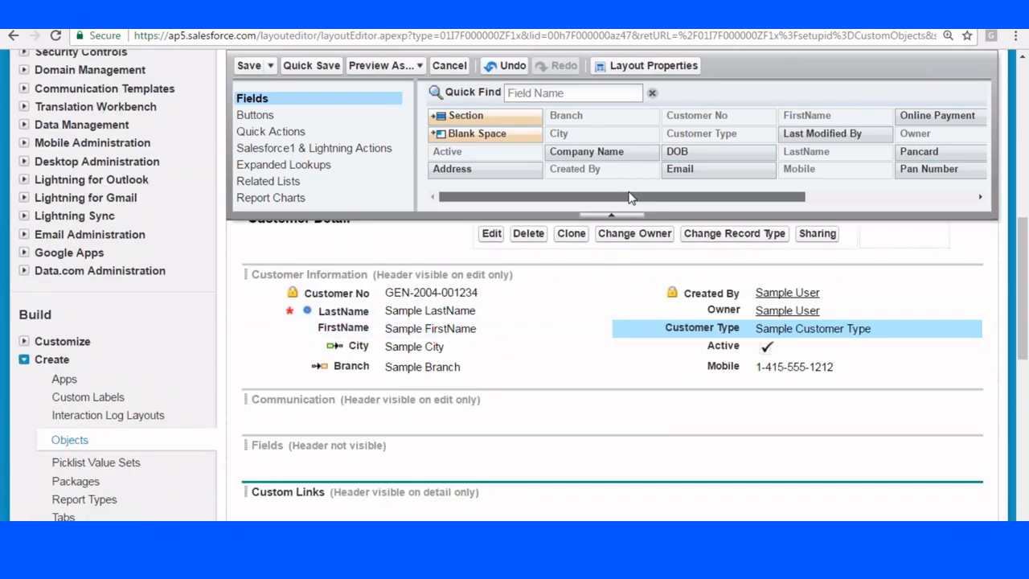
Put Pancard in Customer Information's right column and Phone and Mobile in Communication.
left_click_drag(615, 197, 809, 202)
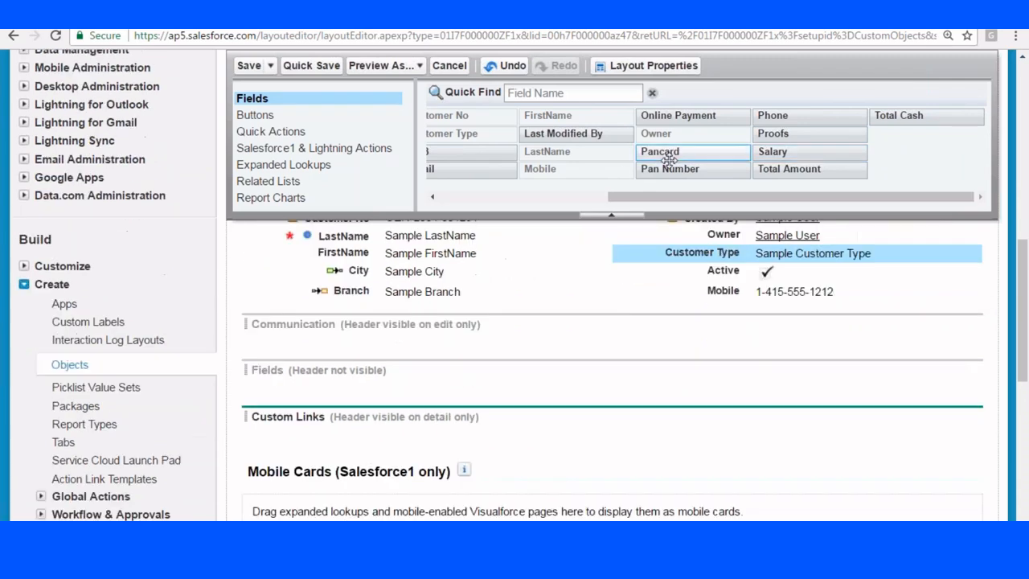
left_click_drag(670, 164, 493, 345)
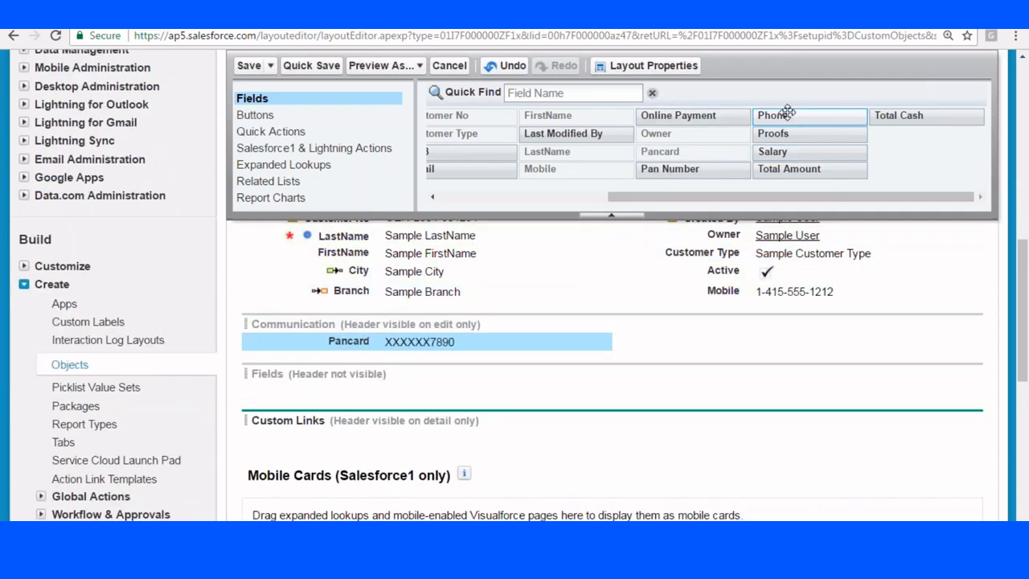
left_click_drag(788, 111, 724, 385)
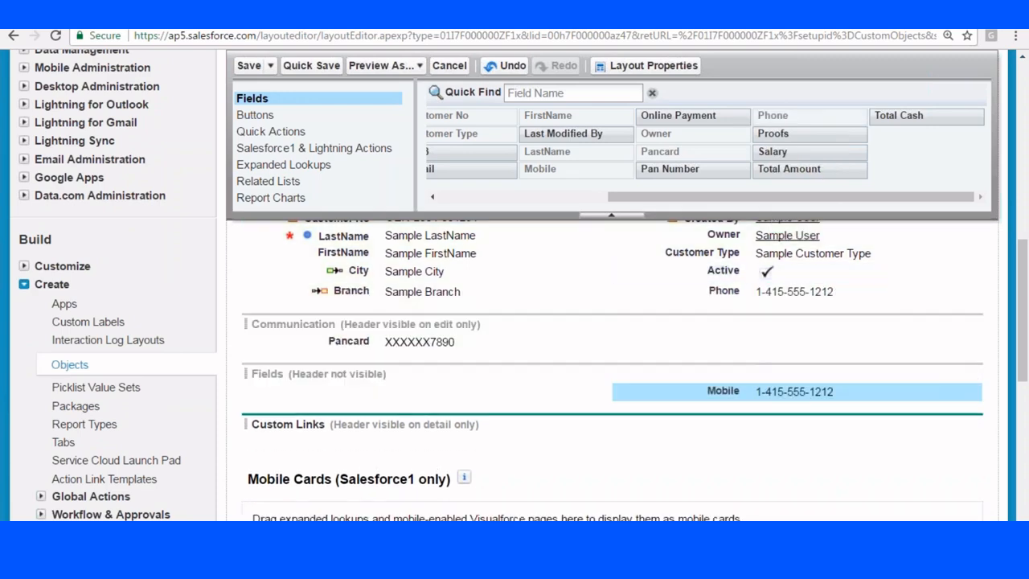
left_click_drag(724, 292, 361, 357)
left_click_drag(724, 388, 726, 343)
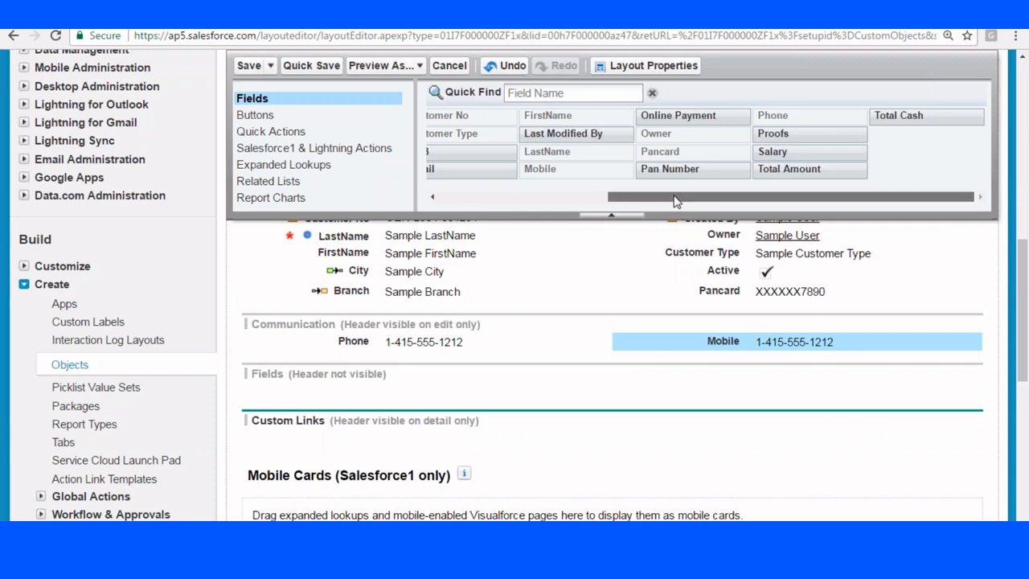
Add Email and DOB to the Communication section.
left_click_drag(683, 200, 573, 201)
left_click_drag(602, 163, 724, 362)
scroll(916, 354, "up", 2)
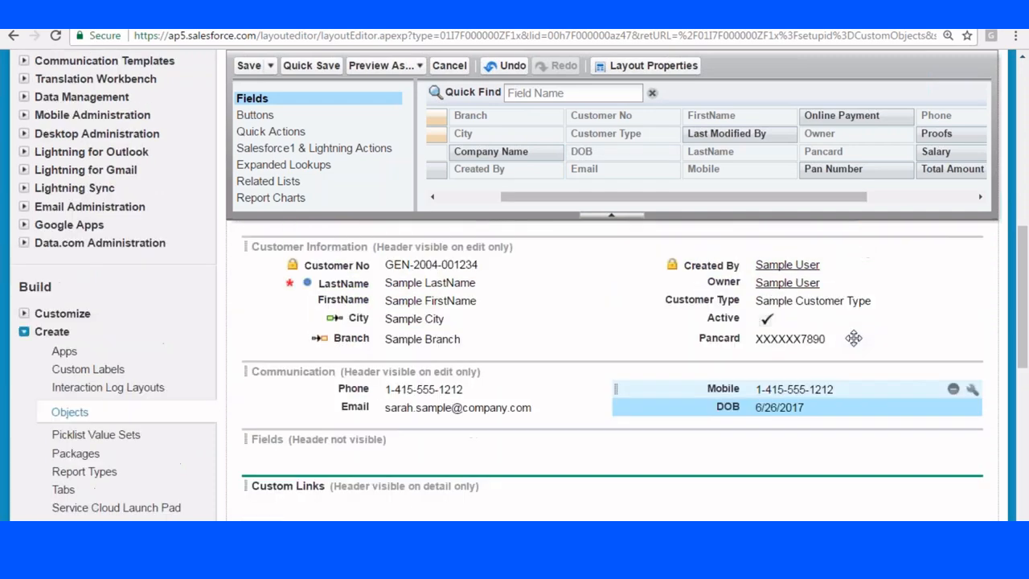
scroll(820, 303, "down", 3)
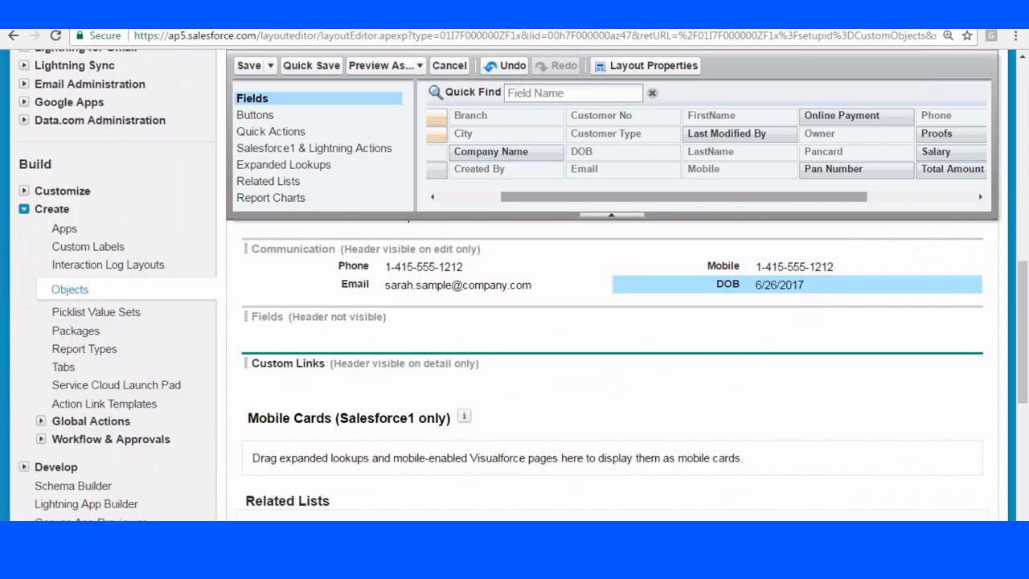
left_click_drag(834, 199, 950, 201)
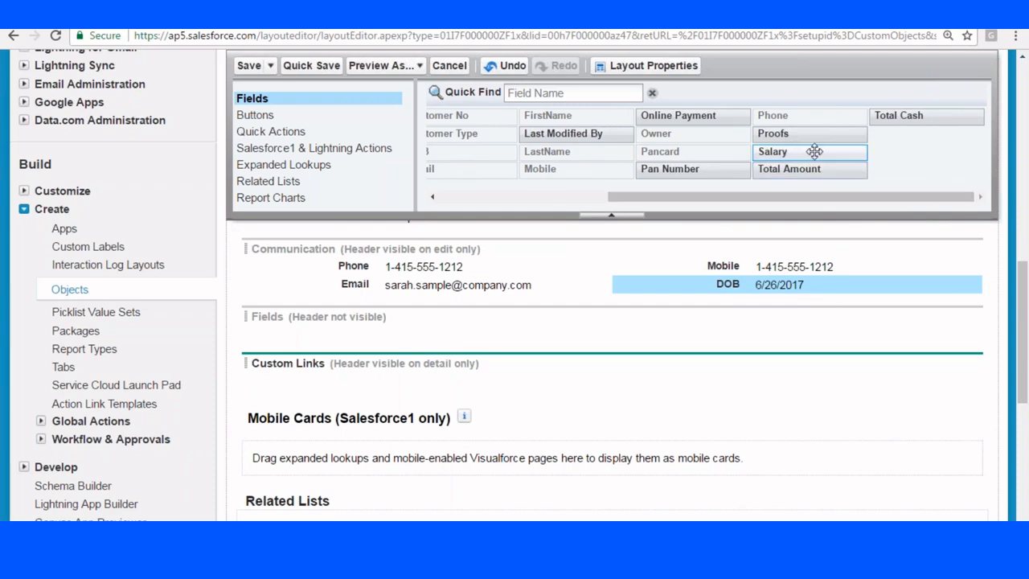
scroll(746, 394, "up", 4)
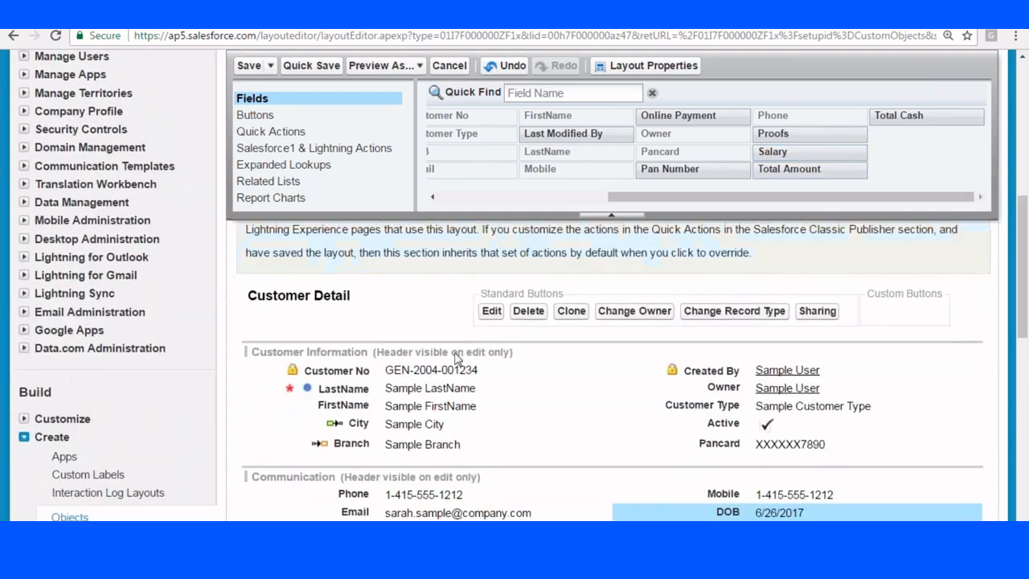
scroll(386, 285, "down", 4)
scroll(394, 287, "up", 2)
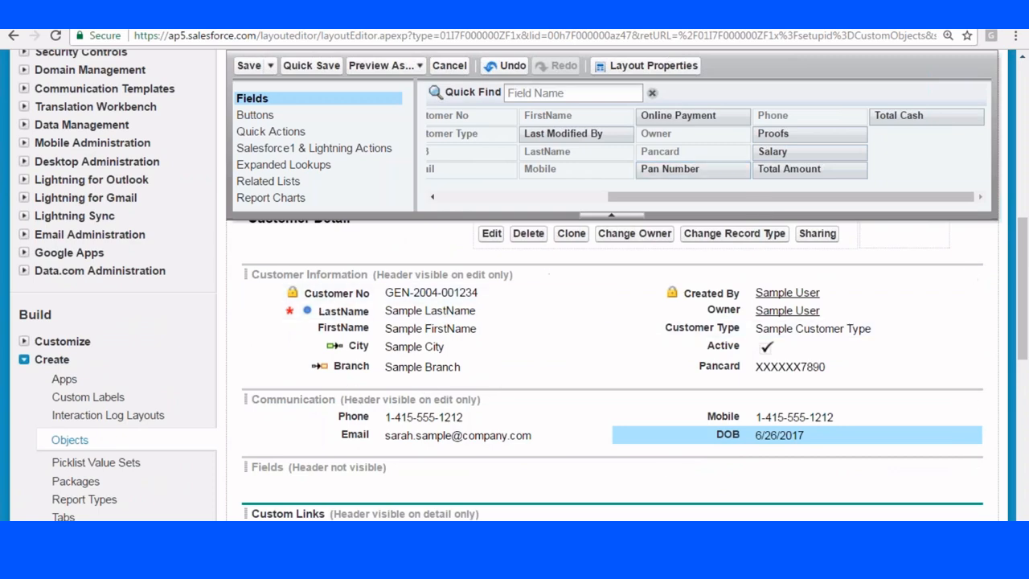
Remove Change Owner, Clone and Change Record Type, add Submit for Approval, and save the layout.
left_click(256, 115)
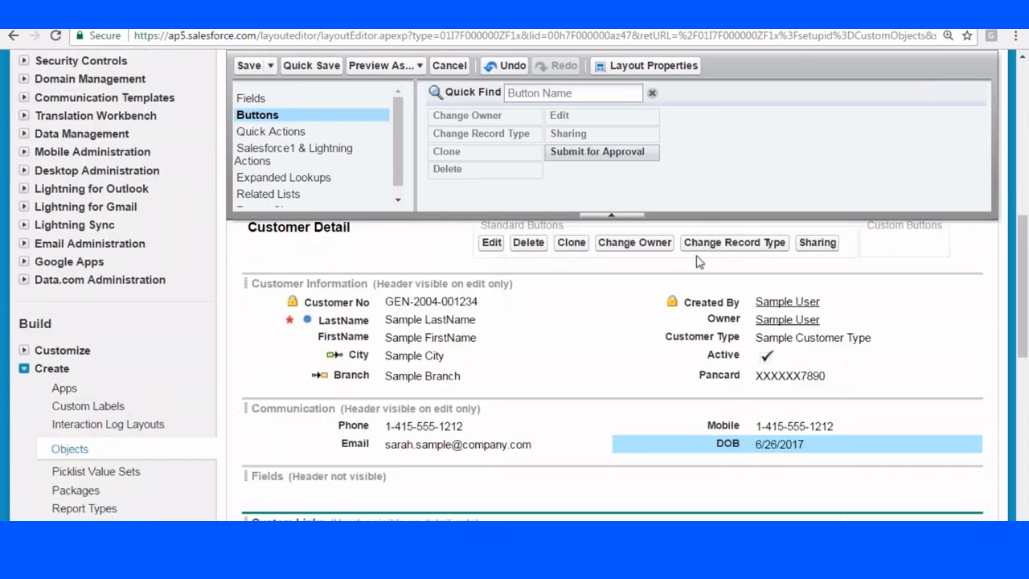
mouse_move(623, 249)
left_mouse_down()
mouse_move(586, 161)
mouse_move(465, 157)
left_mouse_up()
mouse_move(572, 248)
left_mouse_down()
mouse_move(595, 253)
mouse_move(494, 144)
mouse_move(483, 153)
left_mouse_up()
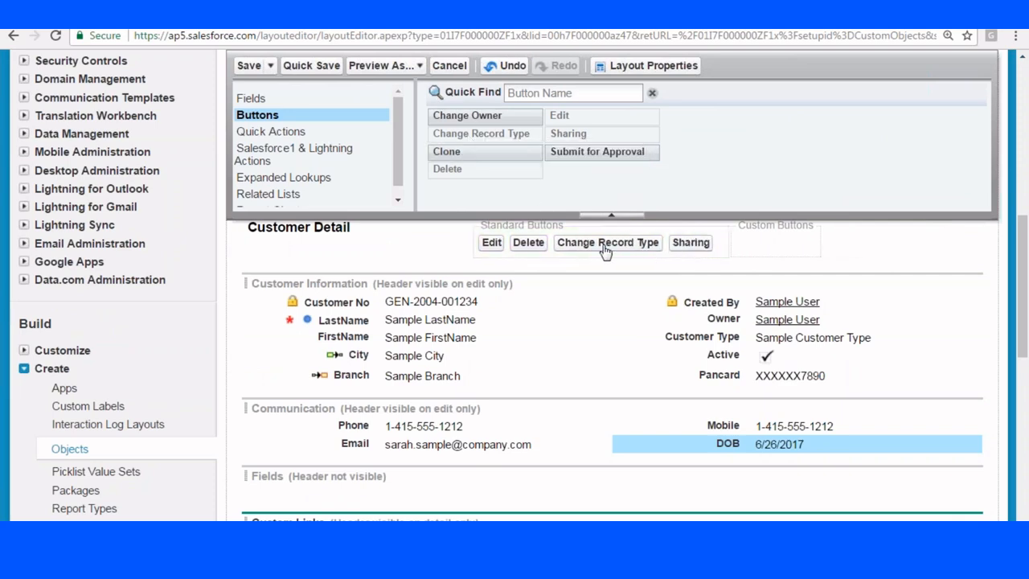
left_click_drag(606, 250, 477, 129)
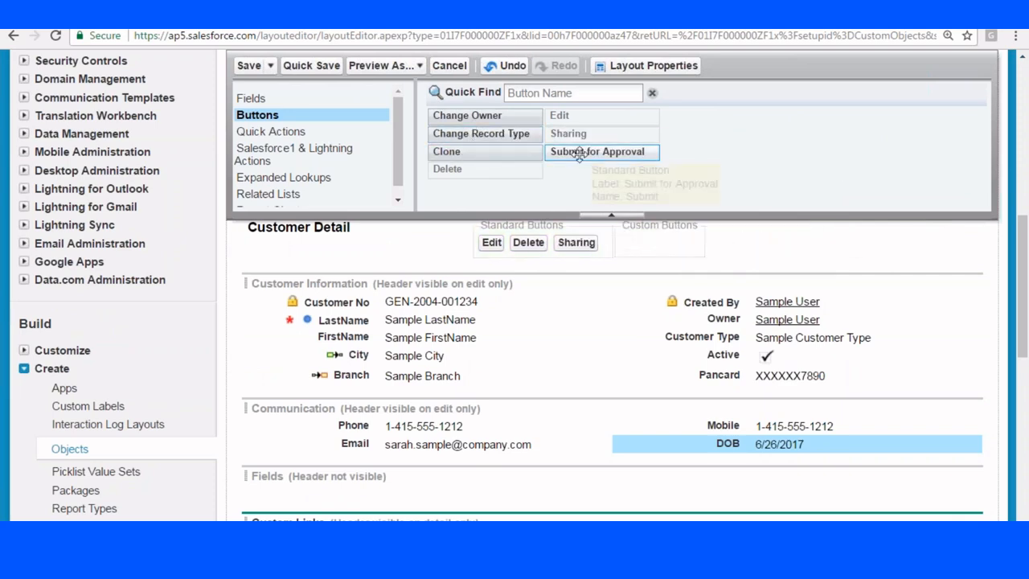
left_click_drag(579, 152, 599, 233)
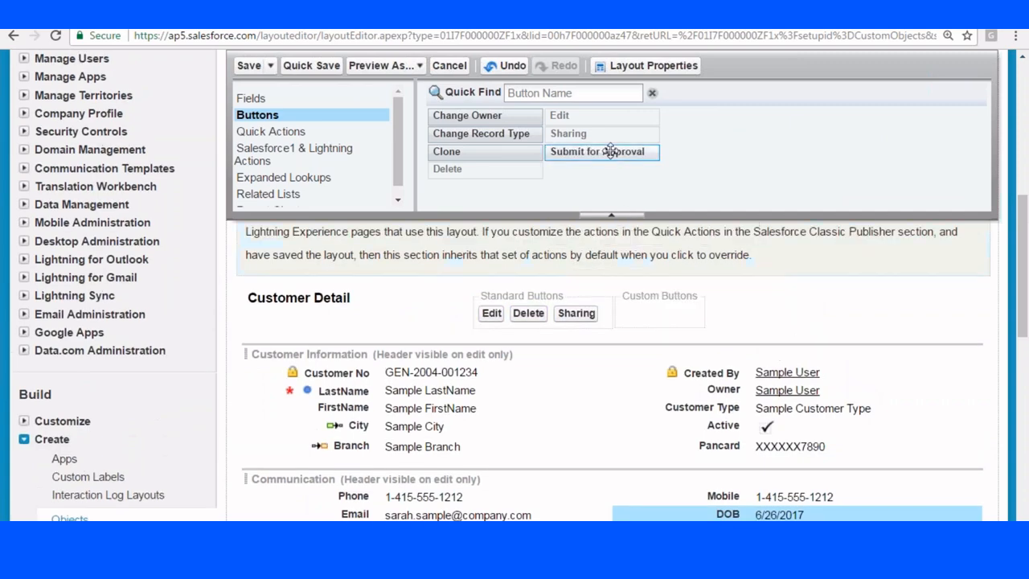
left_click_drag(609, 152, 628, 309)
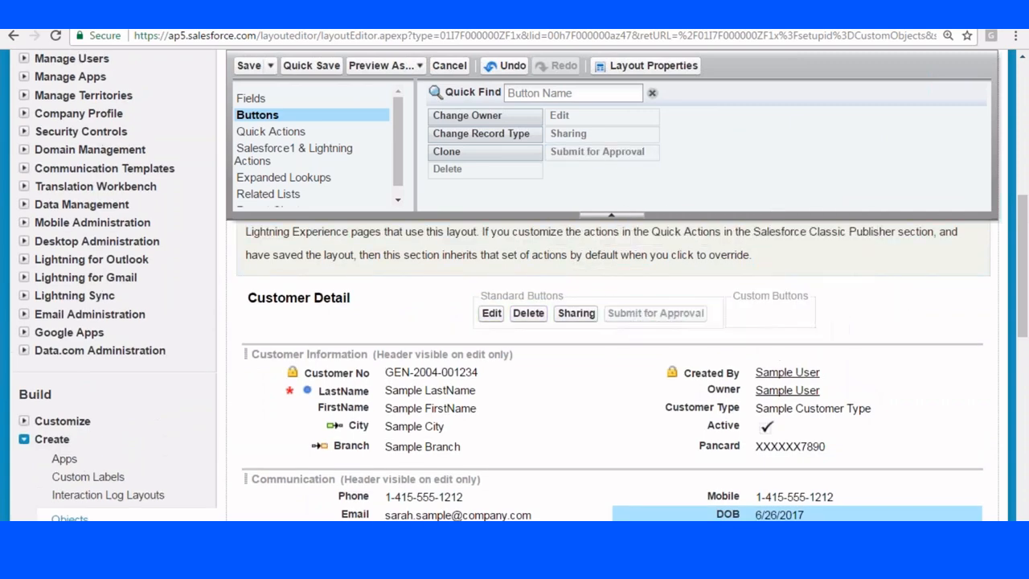
left_click(249, 65)
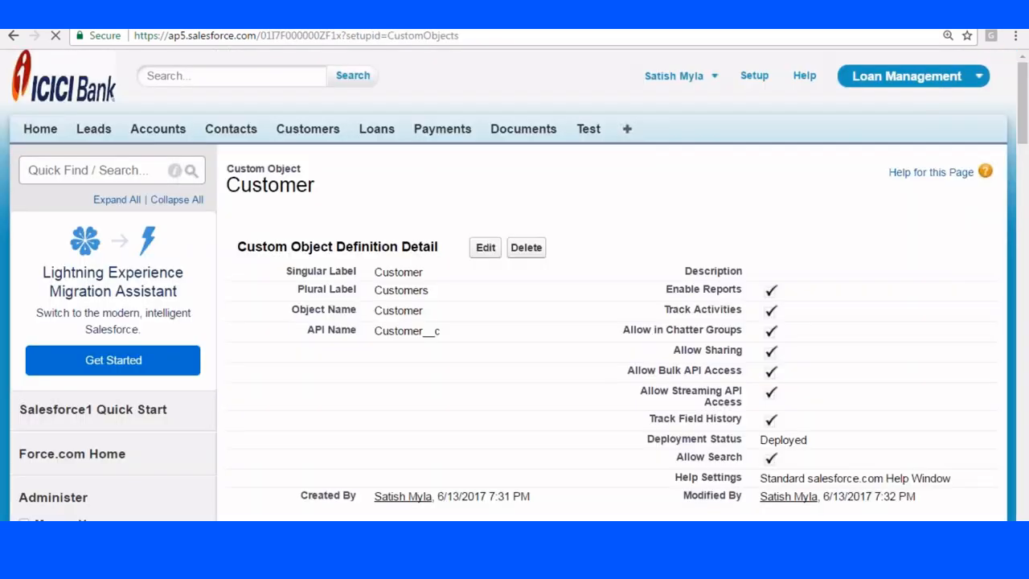
Assign the New Customer page layout to the System Administrator profile and save the assignment.
scroll(518, 236, "down", 3)
scroll(518, 236, "down", 15)
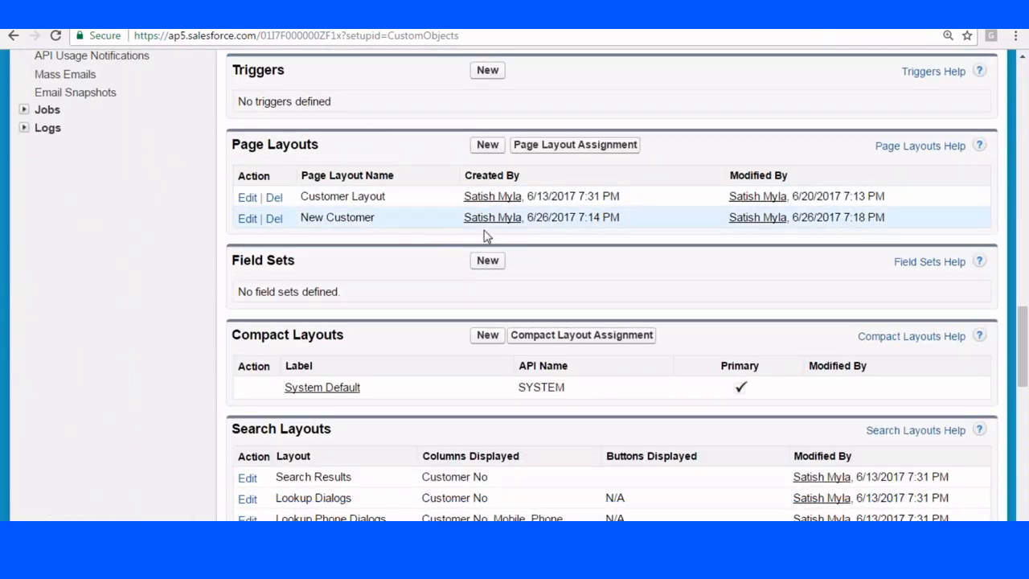
left_click(558, 146)
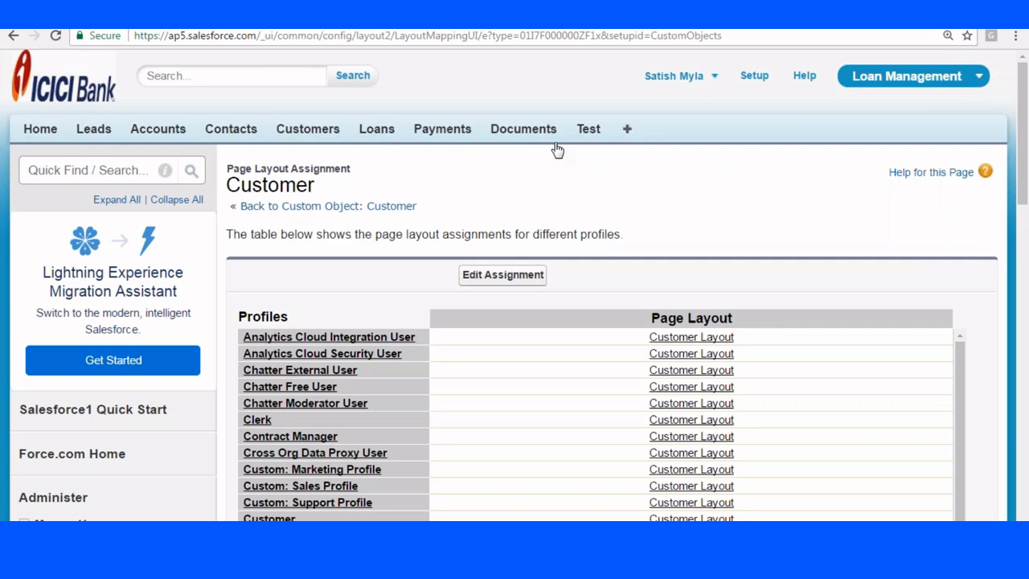
scroll(554, 241, "down", 2)
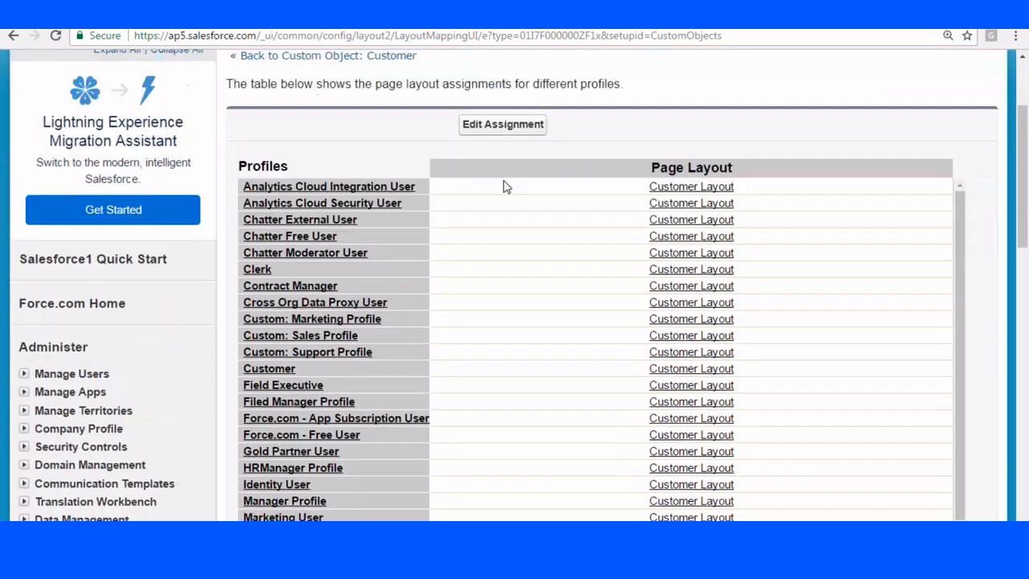
left_click(490, 127)
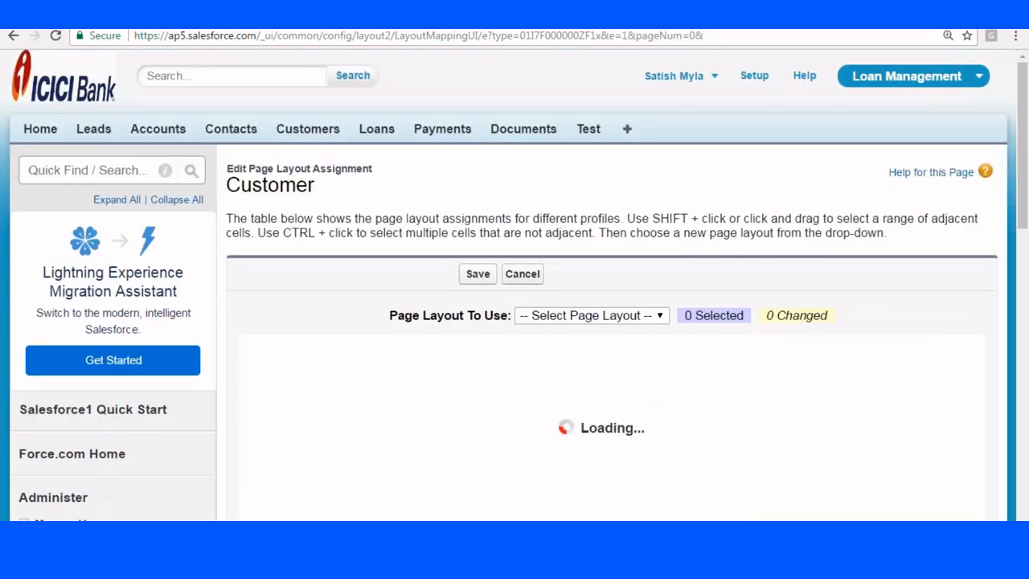
scroll(563, 315, "down", 10)
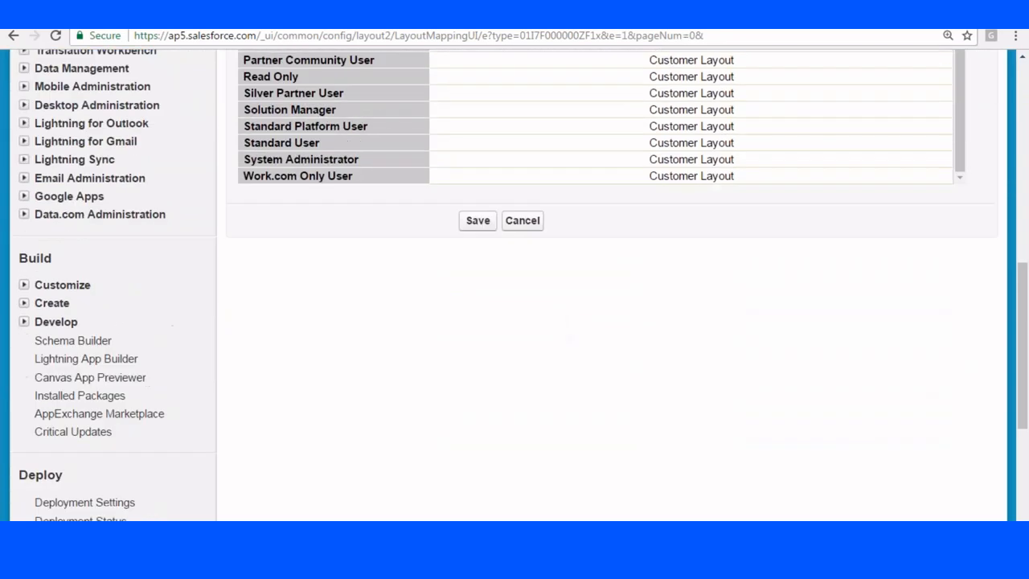
scroll(312, 298, "up", 2)
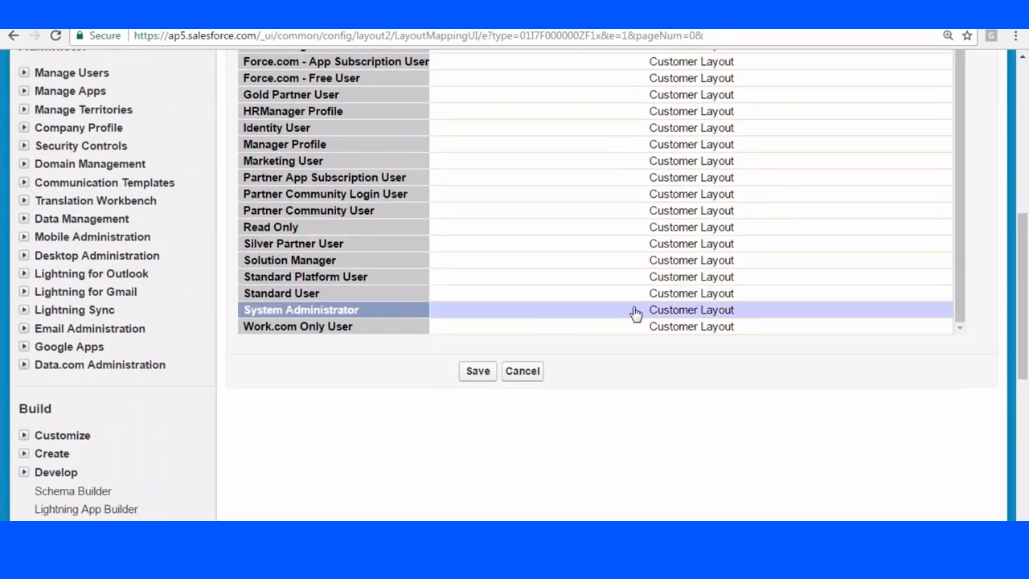
scroll(568, 320, "up", 1)
left_click_drag(1022, 233, 1023, 149)
left_click(579, 111)
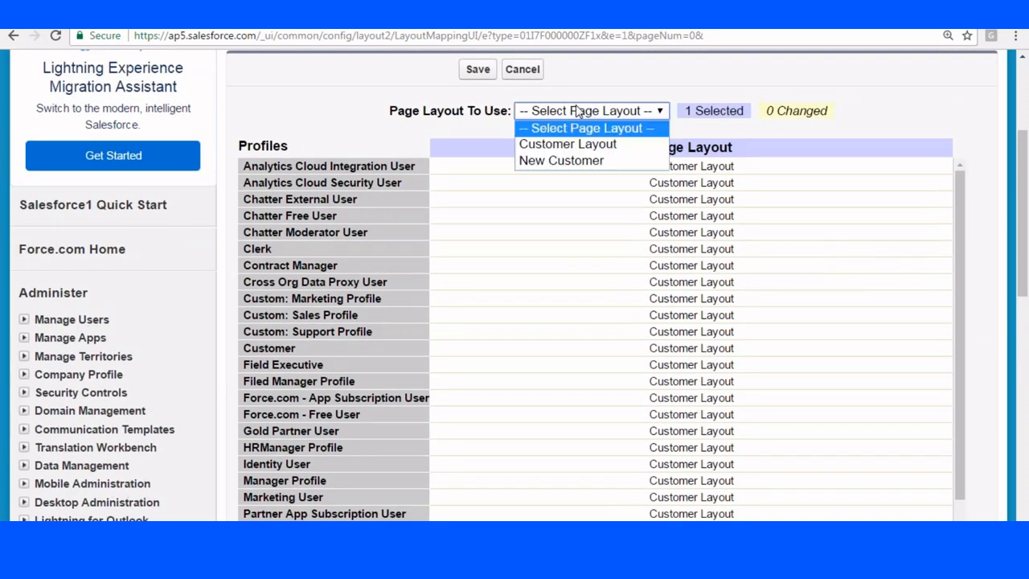
left_click(566, 161)
left_click(479, 71)
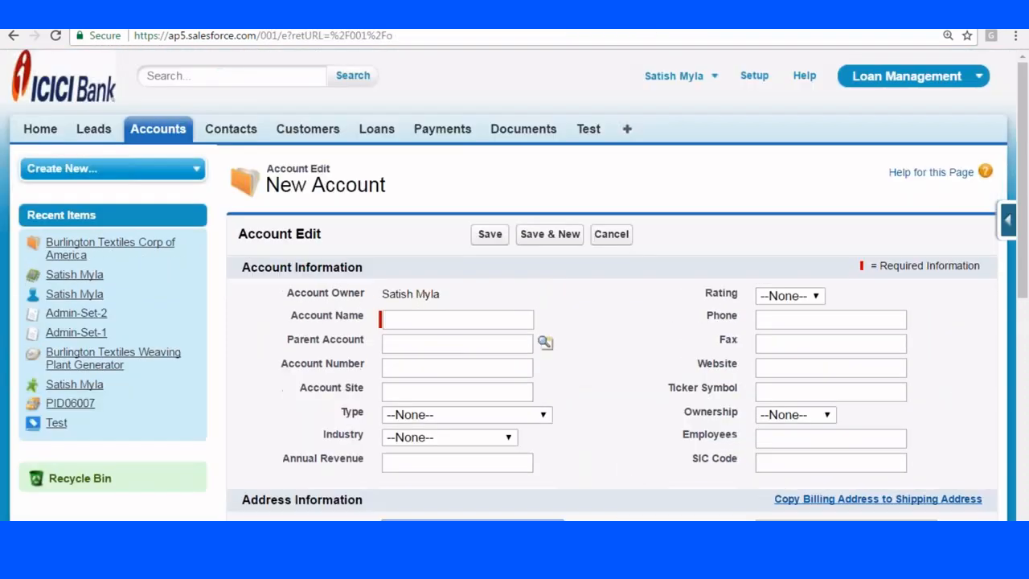
Open a new Customer record form from the Customers tab to check the layout.
left_click(296, 132)
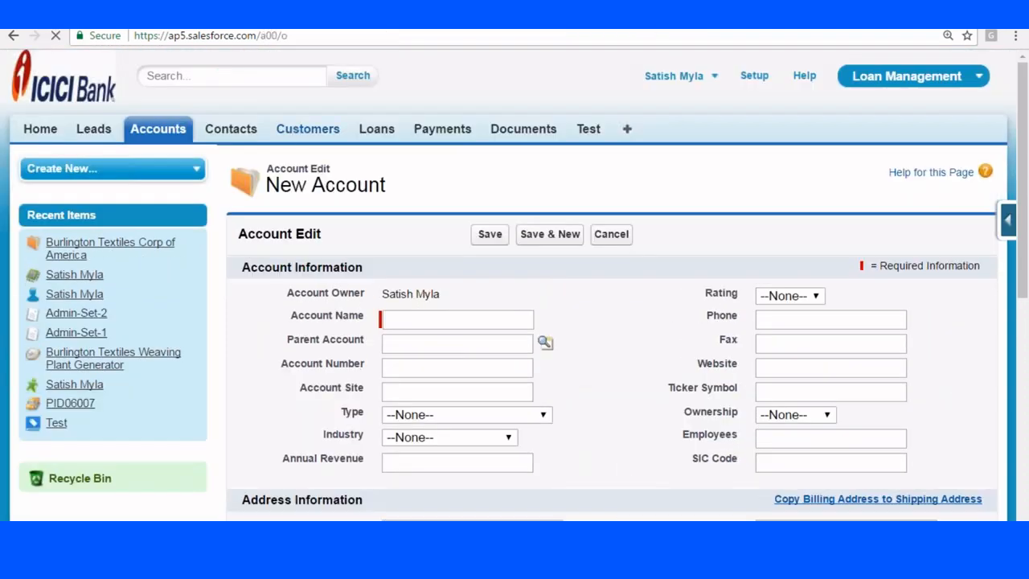
left_click(480, 271)
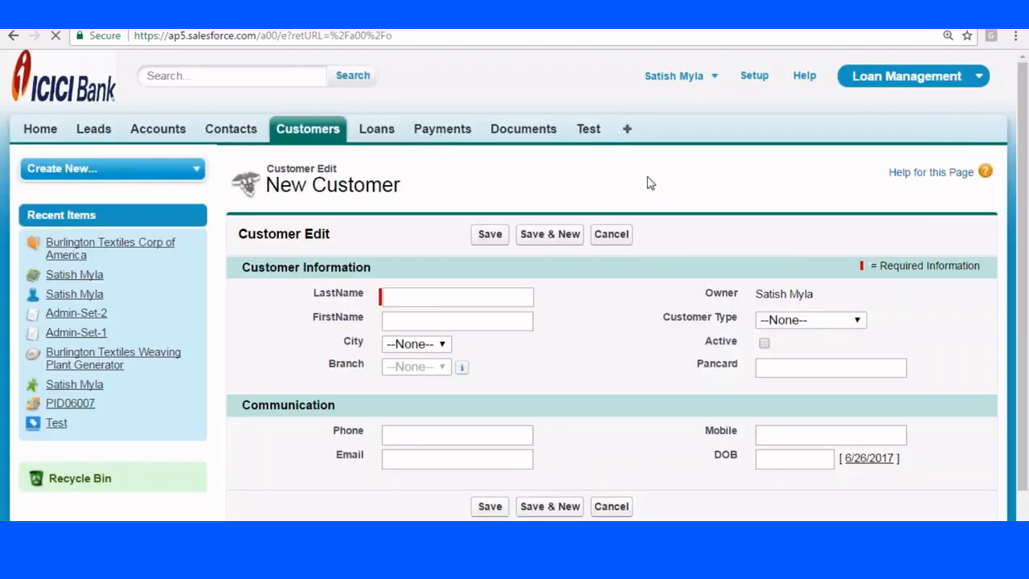
scroll(653, 212, "down", 1)
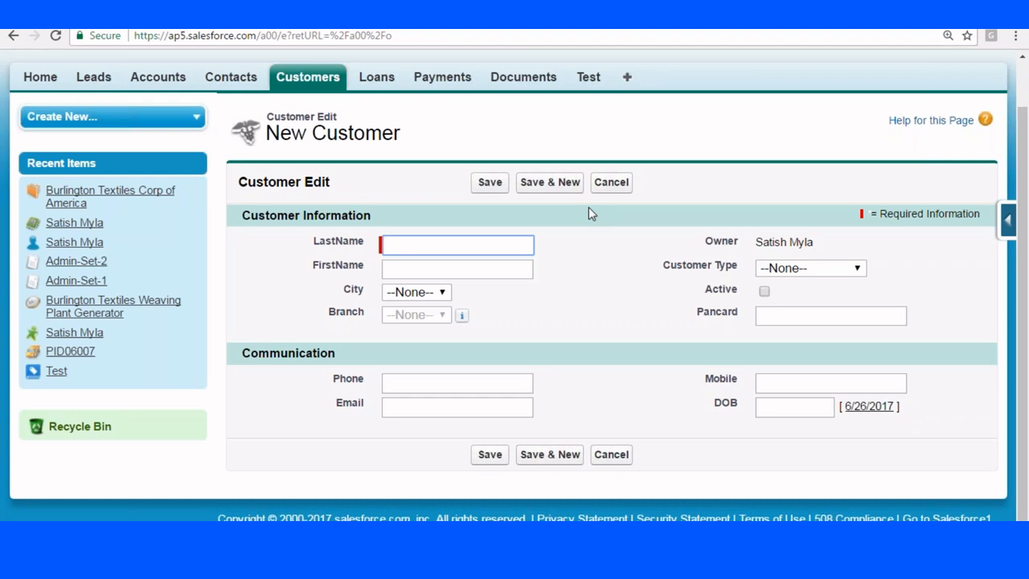
scroll(583, 210, "up", 2)
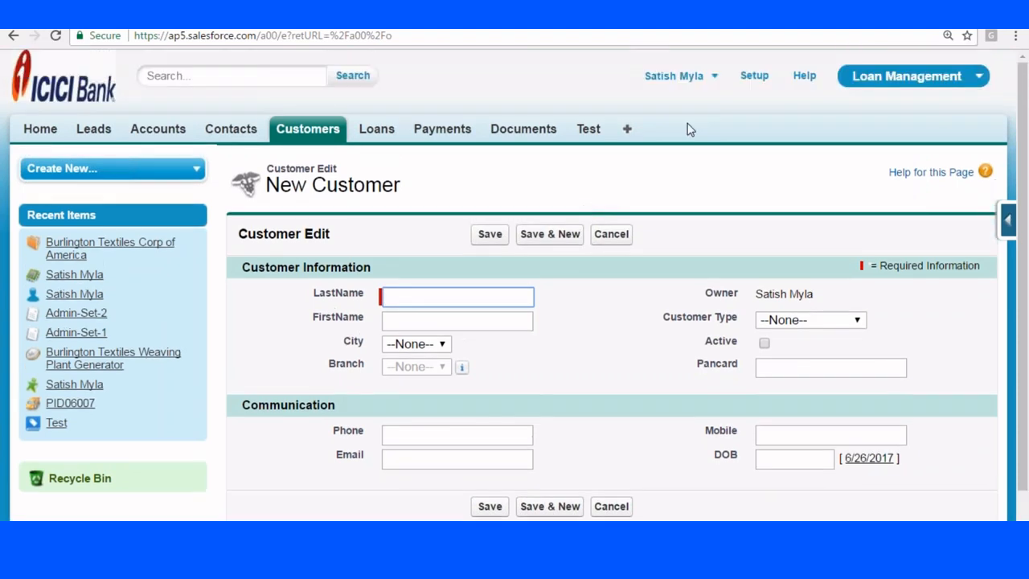
Open the Customer object's fields setup page and scroll to its Page Layouts list.
left_click(1009, 221)
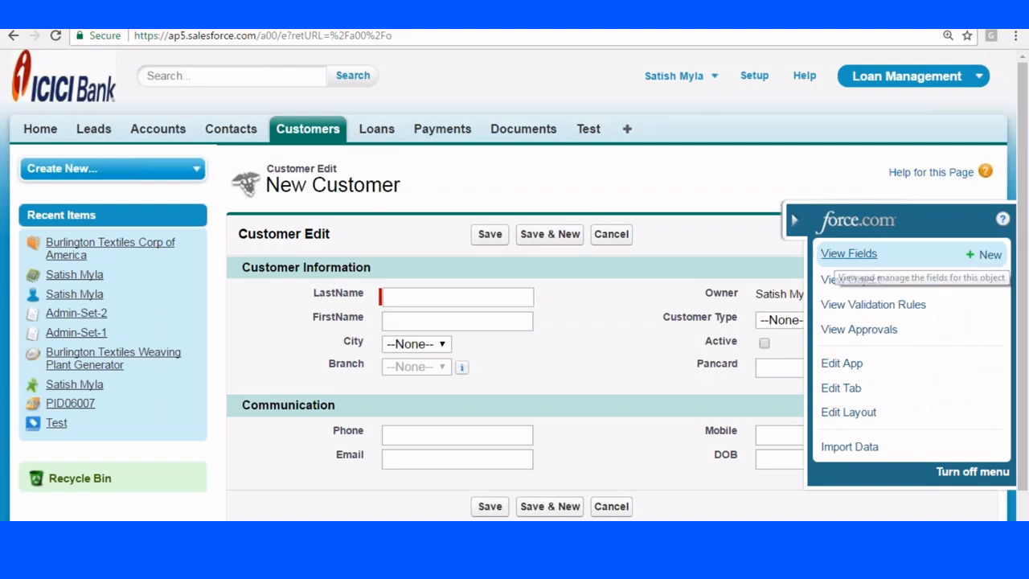
left_click(835, 252)
scroll(553, 169, "down", 10)
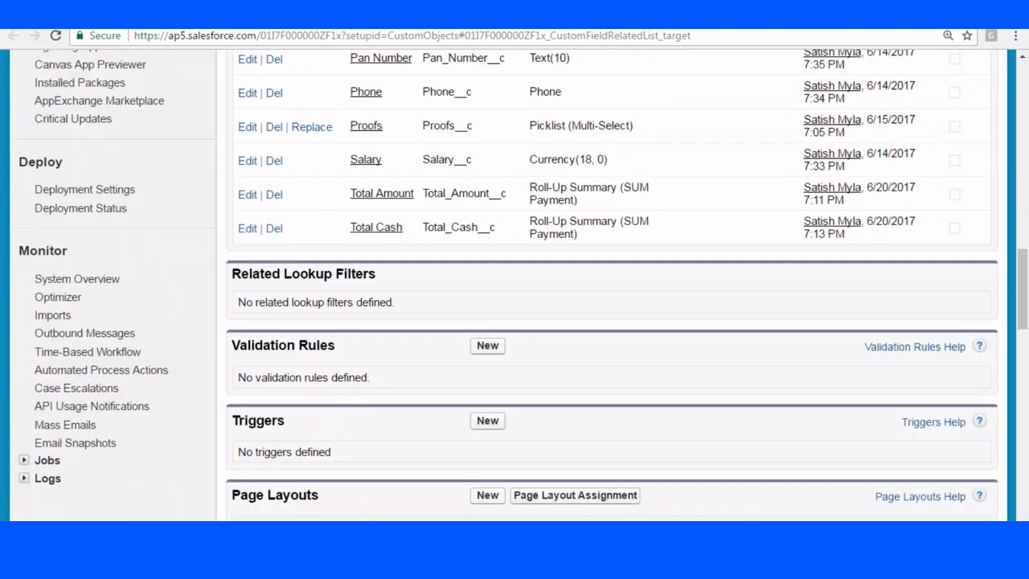
scroll(379, 214, "down", 3)
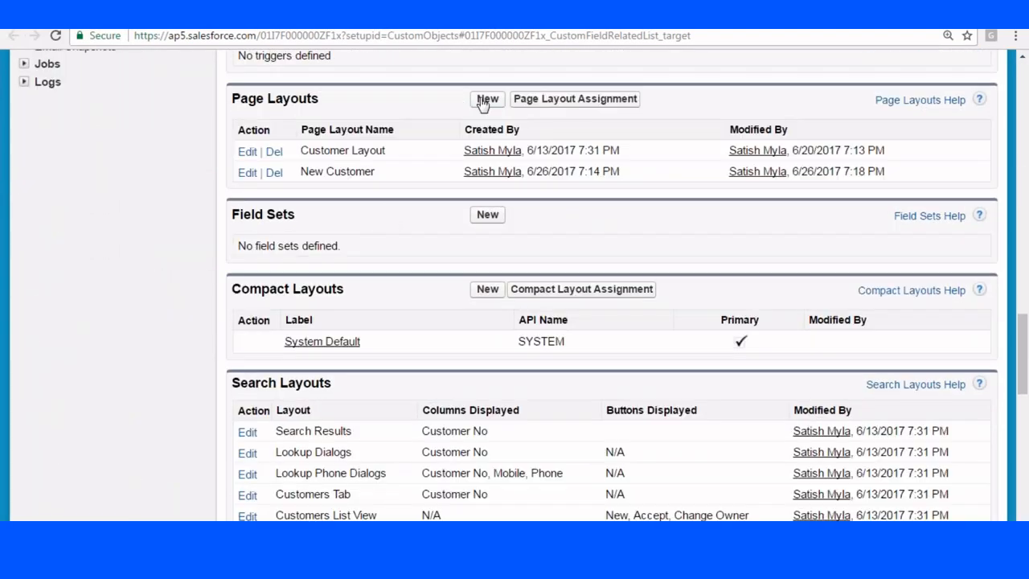
Create and save a new Customer page layout called 'Corporate'.
left_click(485, 98)
scroll(611, 281, "down", 2)
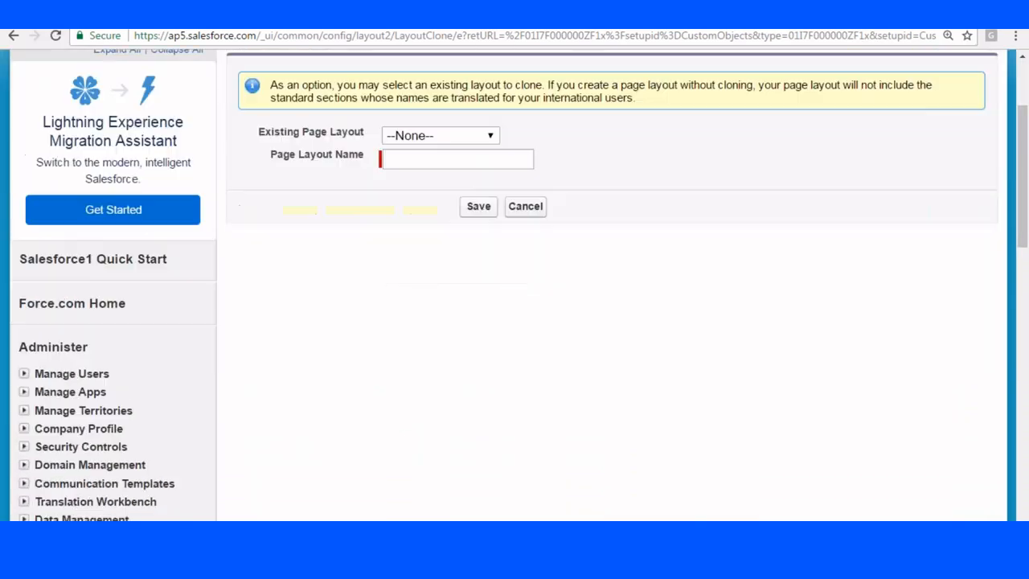
left_click(458, 159)
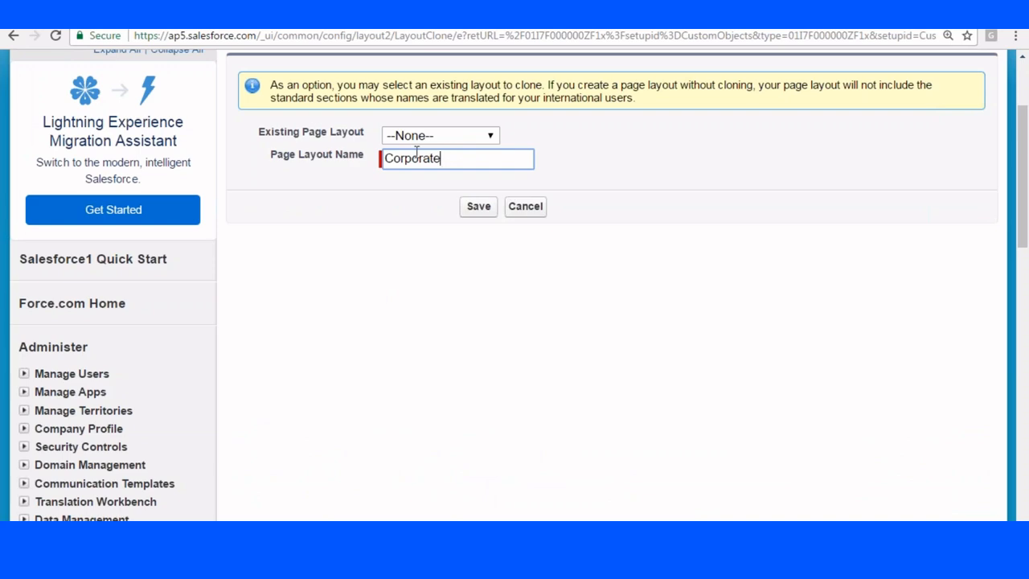
left_click(465, 205)
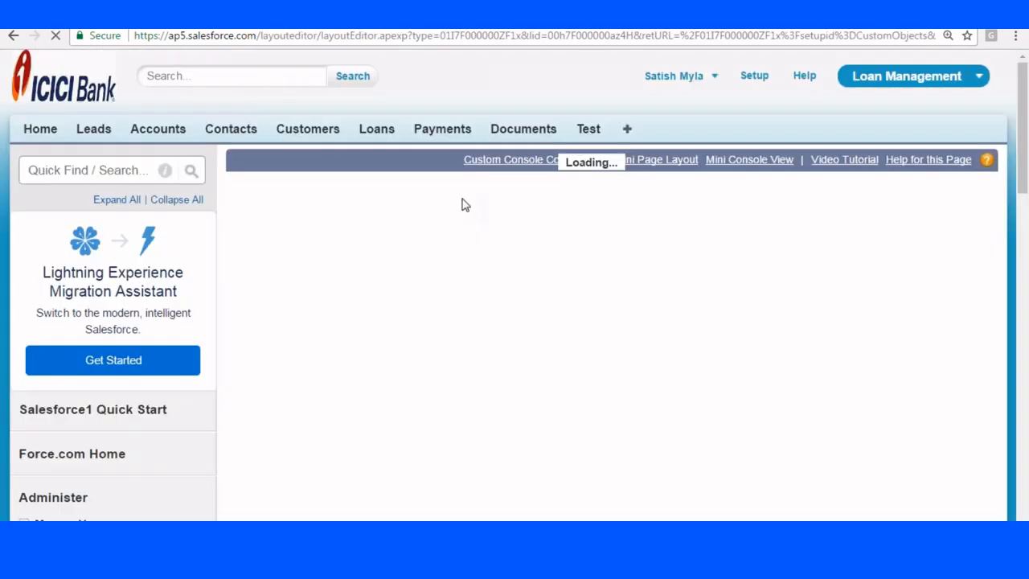
Add a 'Company Details' section to the Corporate layout, with its header shown on edit pages only.
scroll(515, 322, "down", 5)
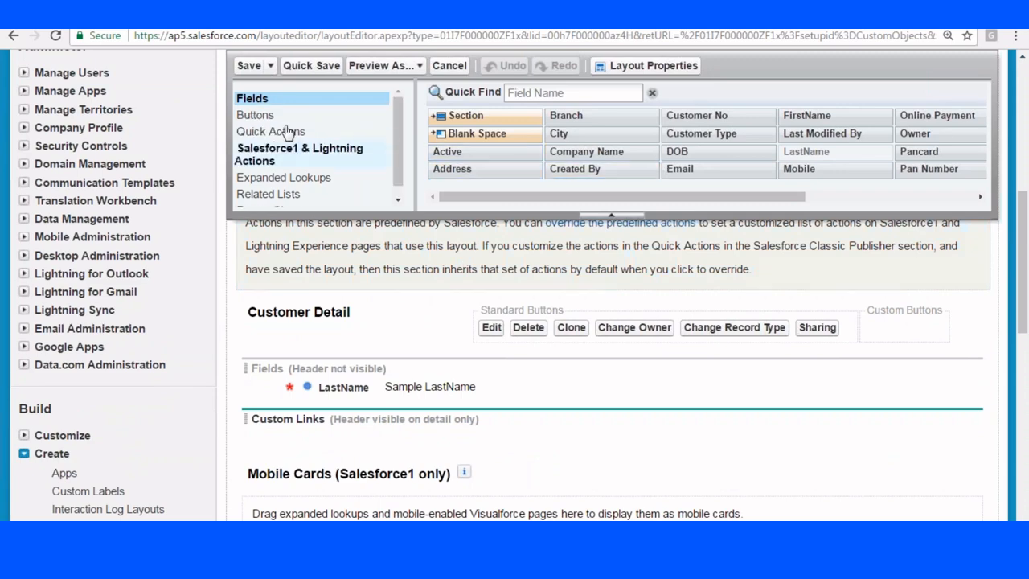
left_click_drag(448, 118, 356, 377)
key("ctrl+a")
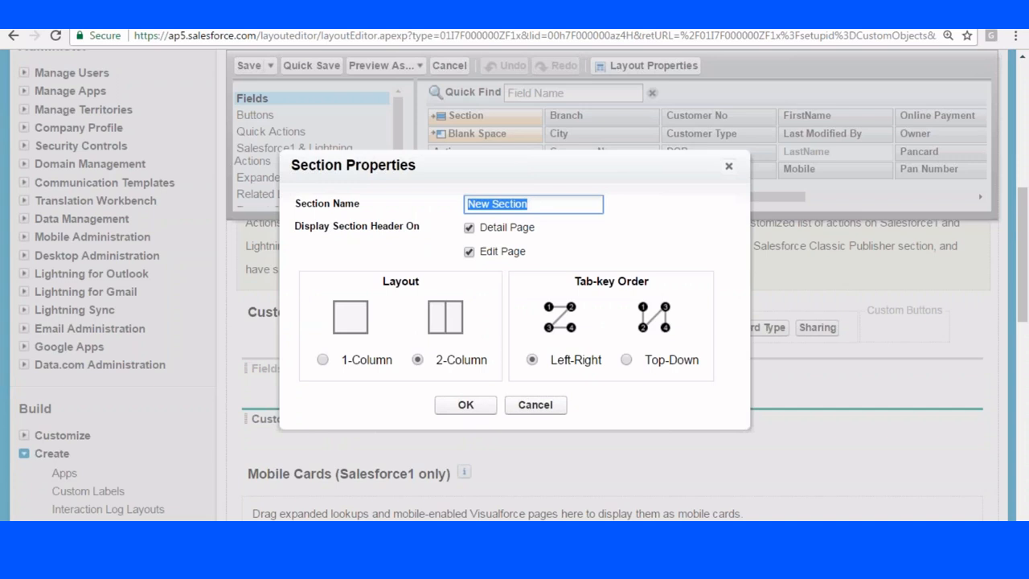
key("BackSpace")
type("Company ")
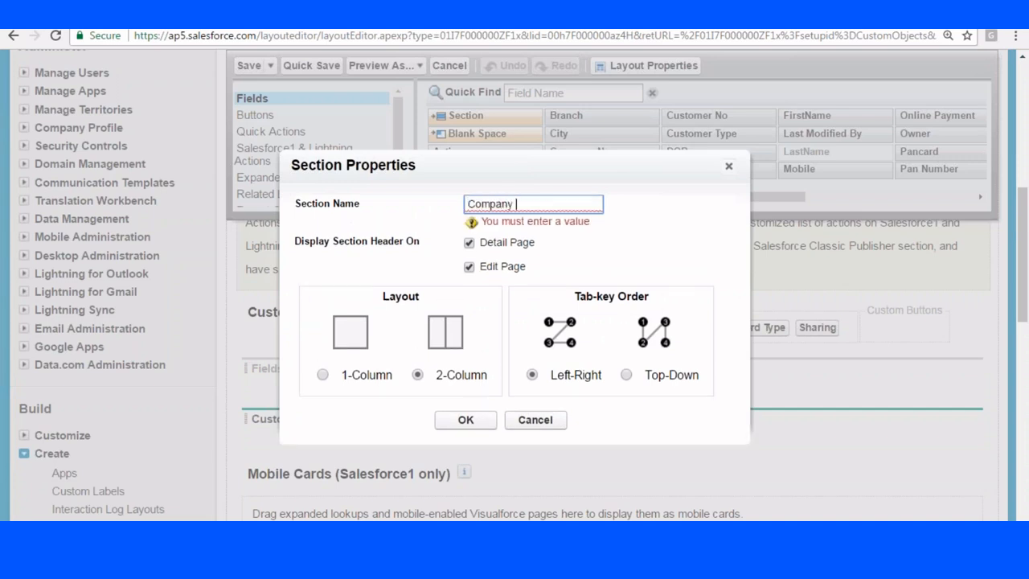
type("Details")
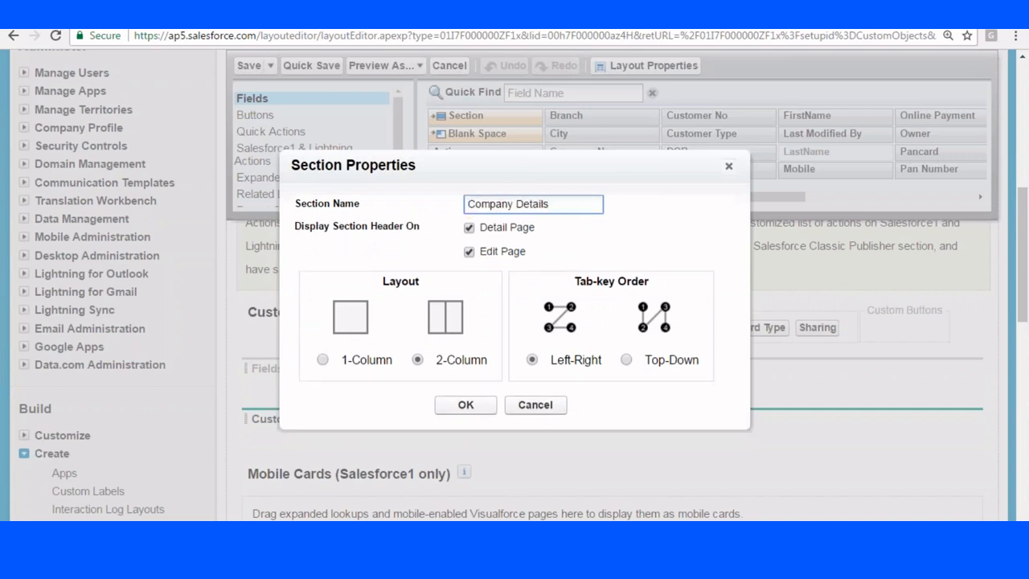
left_click(470, 228)
left_click(465, 405)
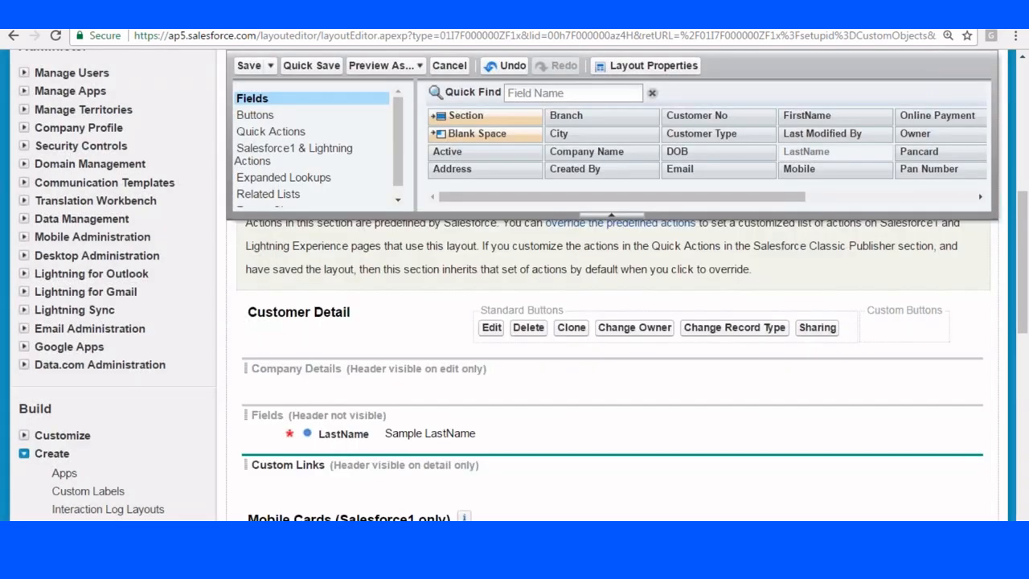
Place Company Name, Customer No, LastName and FirstName in the Company Details section.
scroll(706, 189, "down", 1)
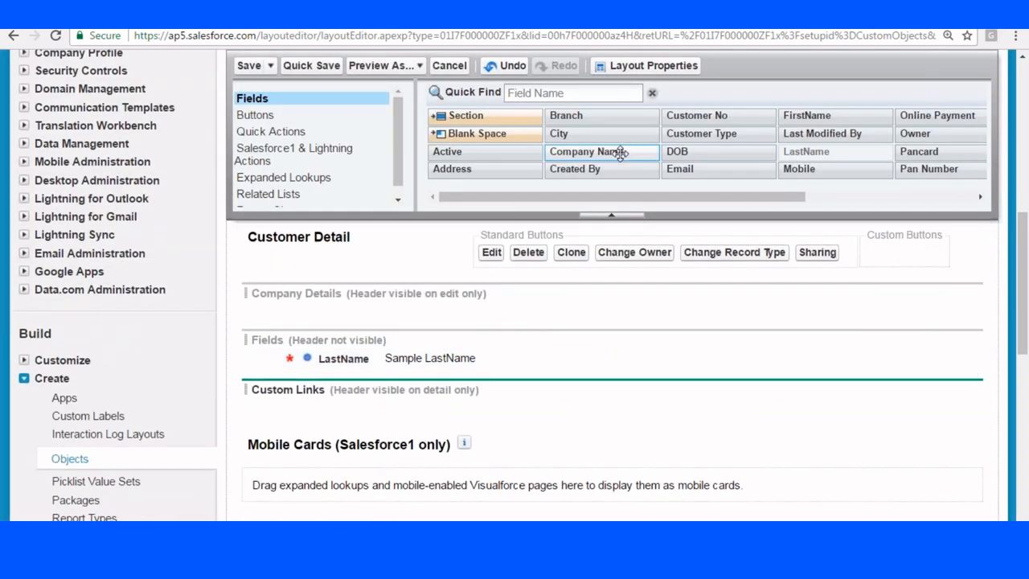
left_click_drag(616, 152, 353, 312)
mouse_move(346, 357)
left_mouse_down()
mouse_move(340, 340)
mouse_move(346, 360)
left_mouse_up()
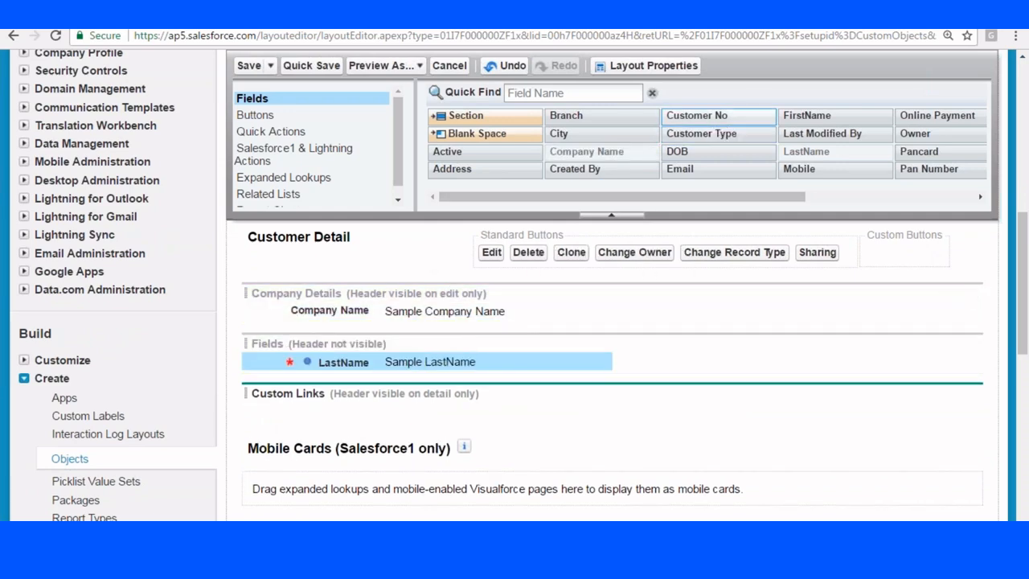
left_click_drag(697, 115, 354, 320)
left_click_drag(342, 378, 684, 314)
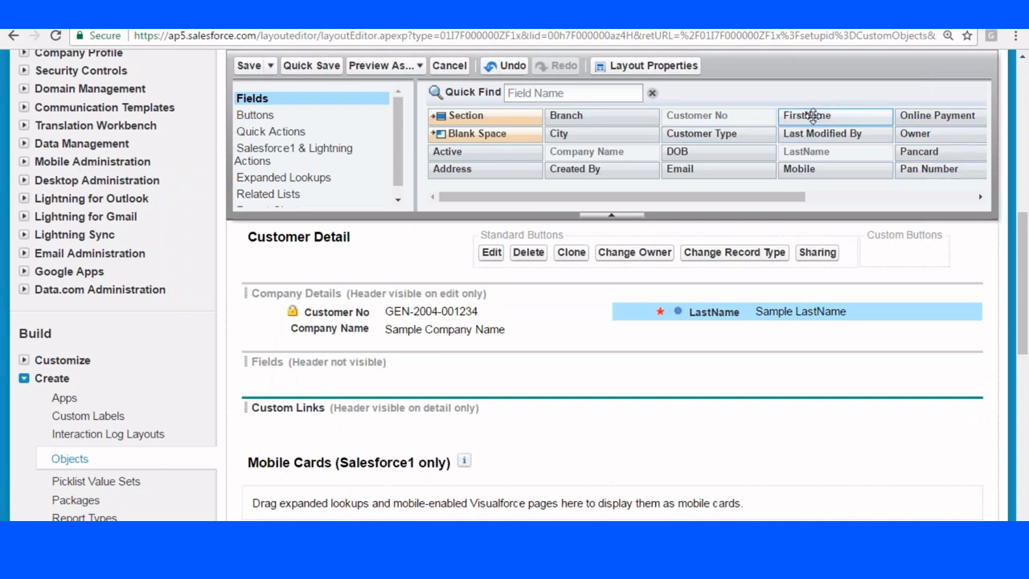
left_click_drag(808, 115, 734, 333)
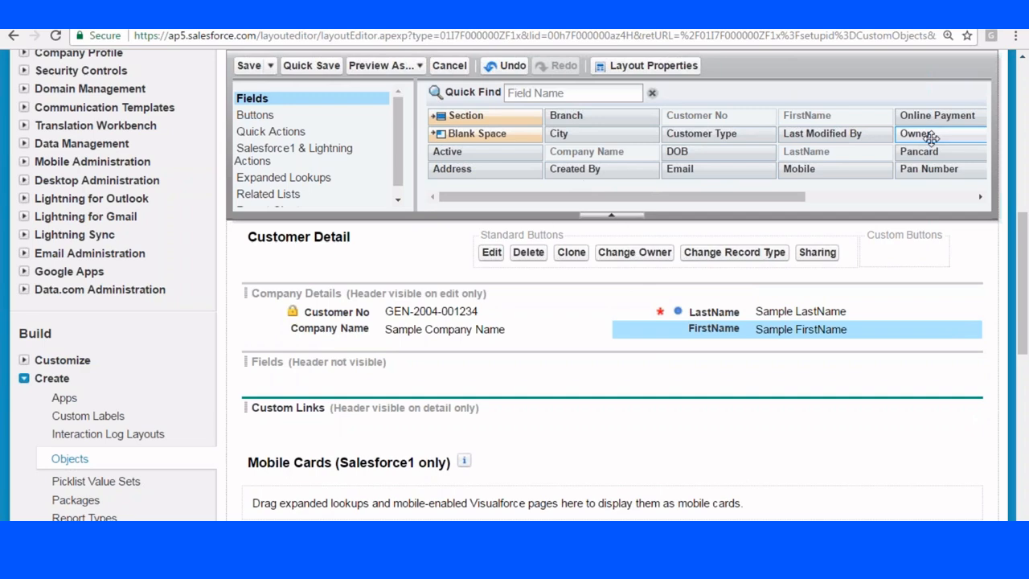
Add Active, Owner, Customer Type and Created By to Company Details.
left_click_drag(472, 152, 354, 346)
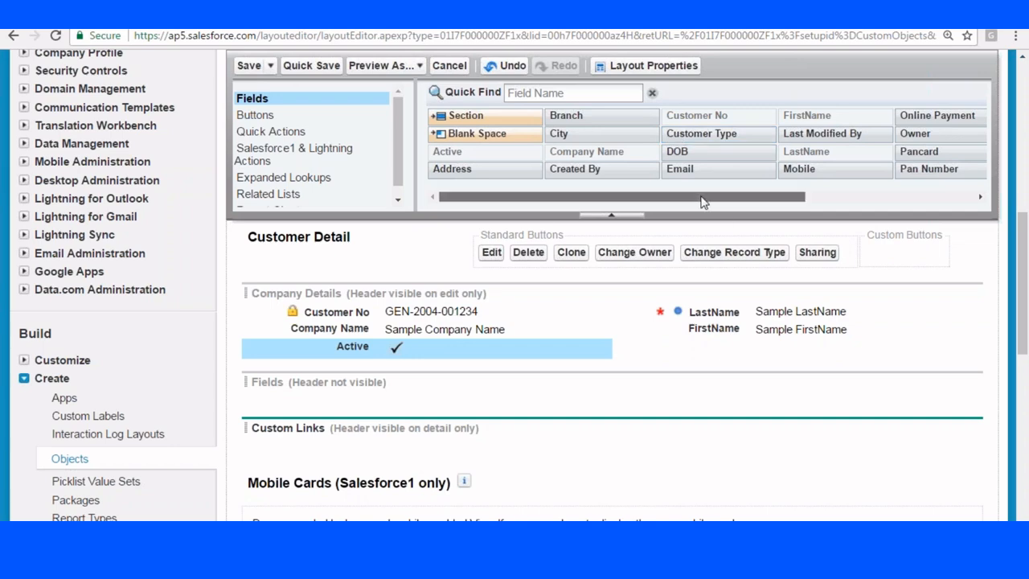
left_click_drag(702, 197, 811, 199)
left_click_drag(755, 137, 692, 309)
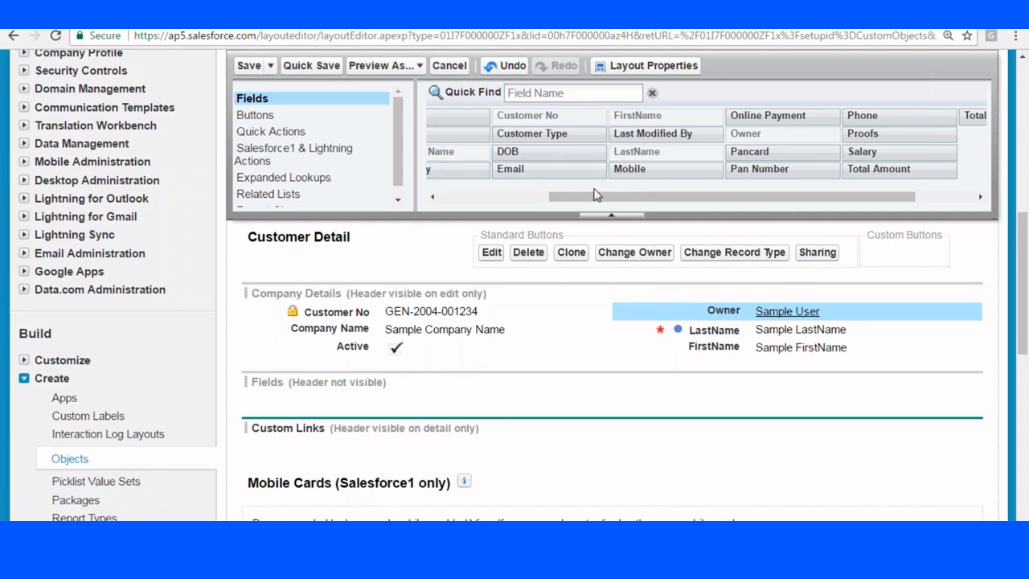
left_click_drag(554, 135, 338, 354)
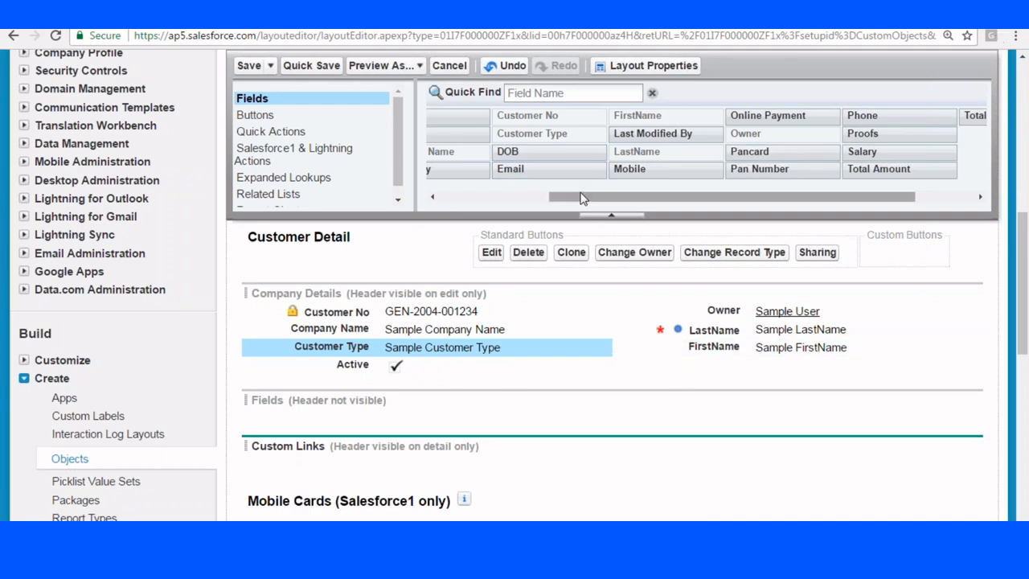
left_click_drag(582, 199, 480, 205)
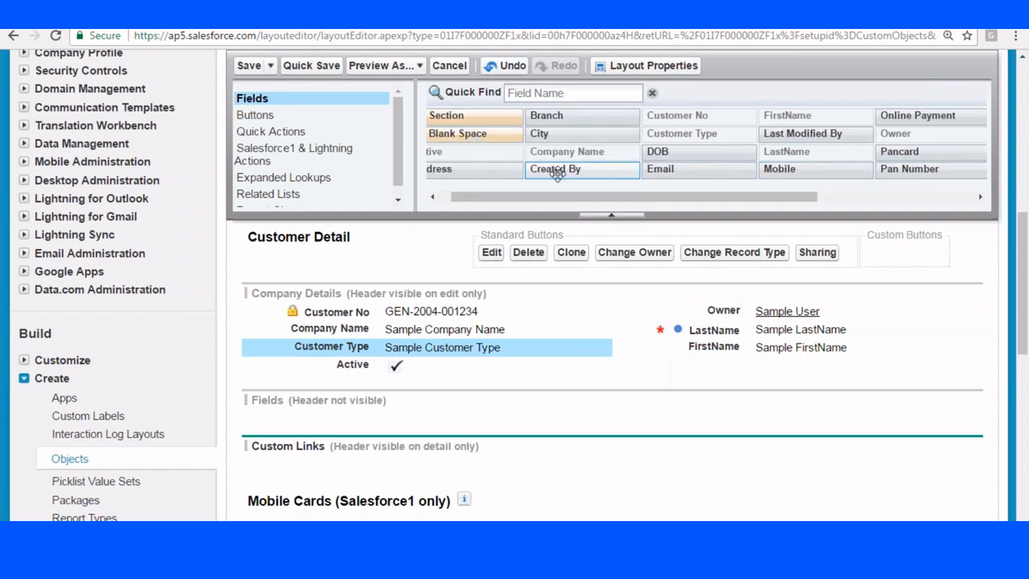
left_click_drag(555, 169, 748, 316)
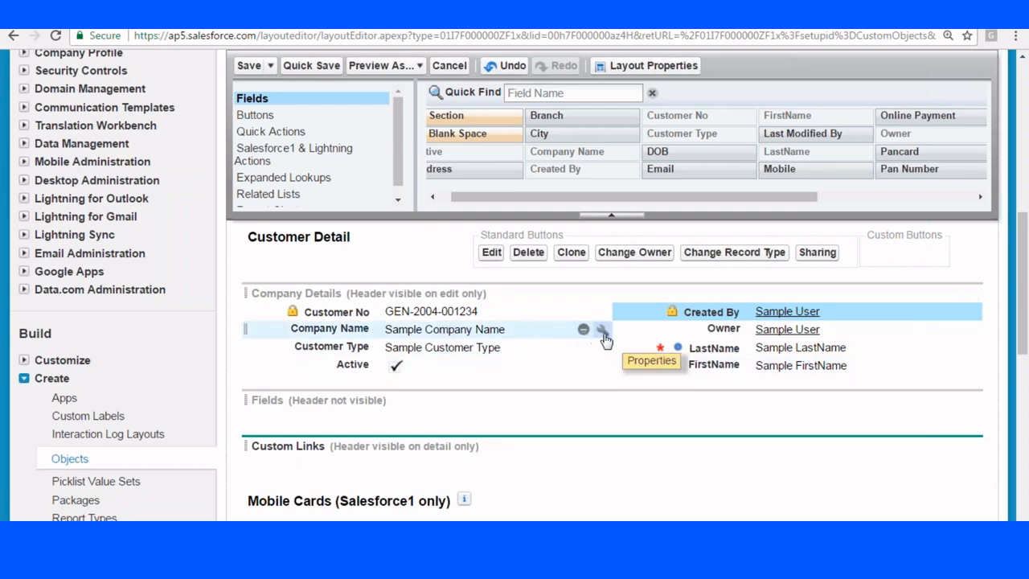
Mark the Company Name field as Required in its field properties.
left_click(601, 331)
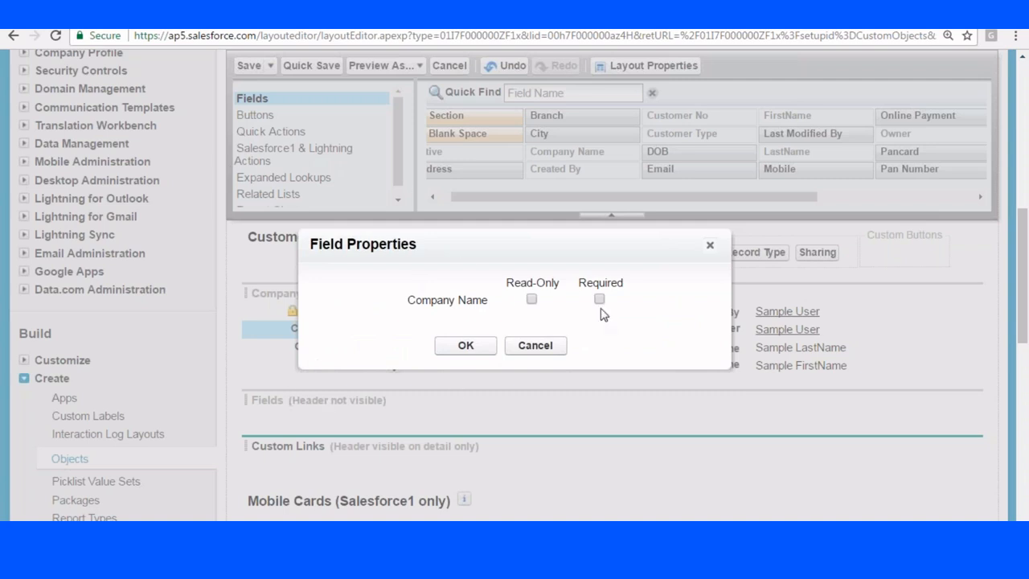
left_click(471, 347)
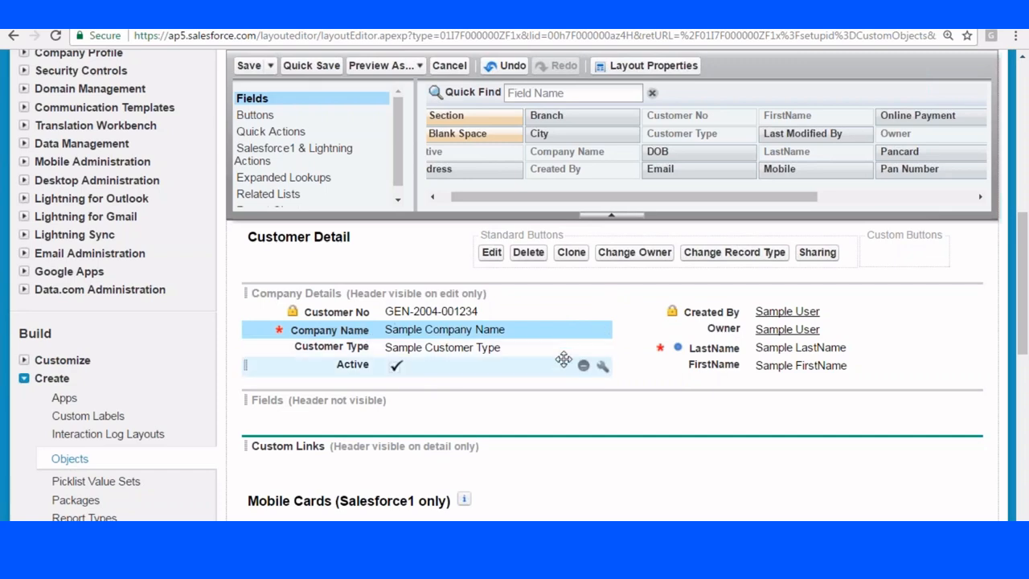
left_click(603, 330)
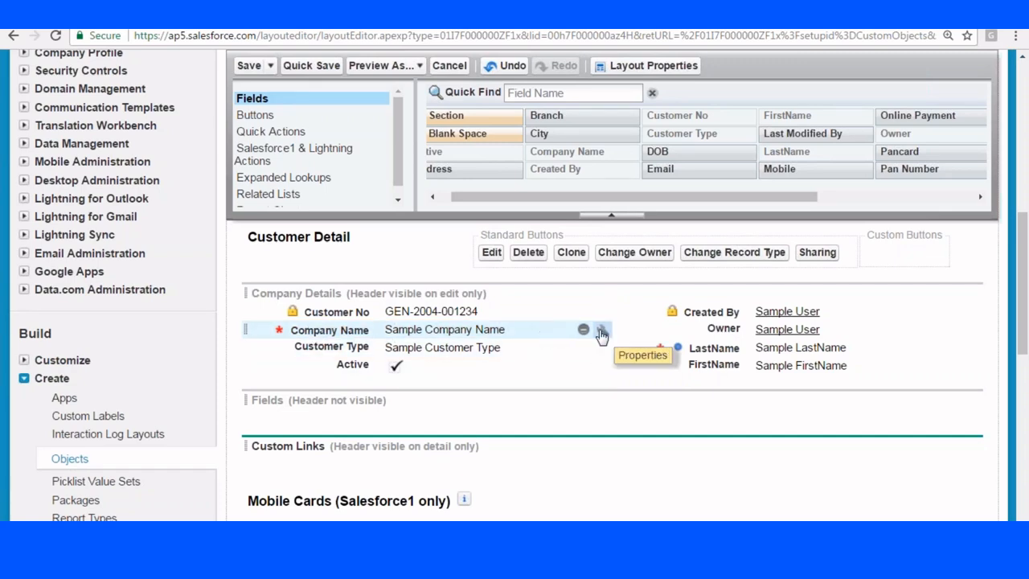
left_click(603, 330)
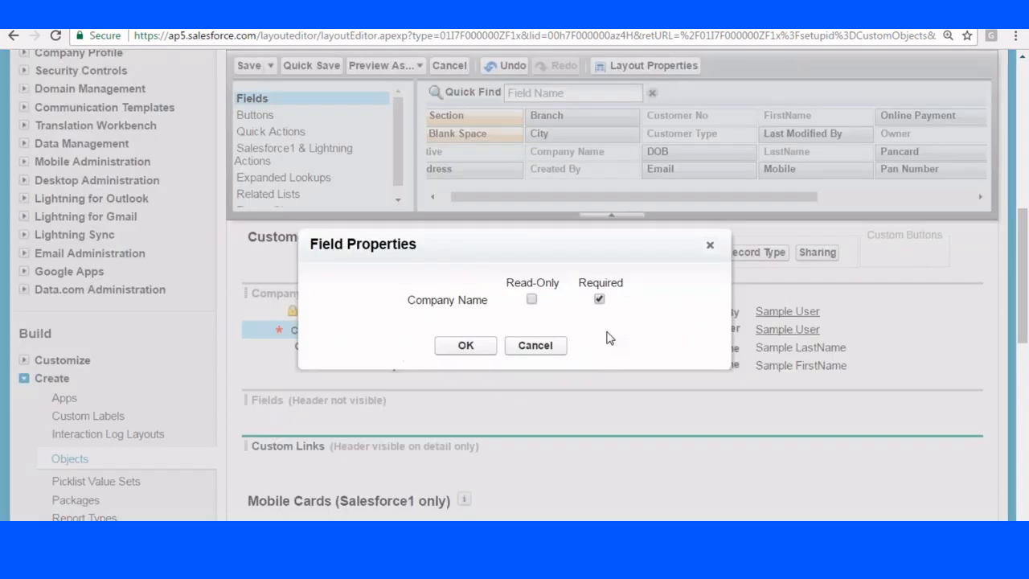
left_click(466, 345)
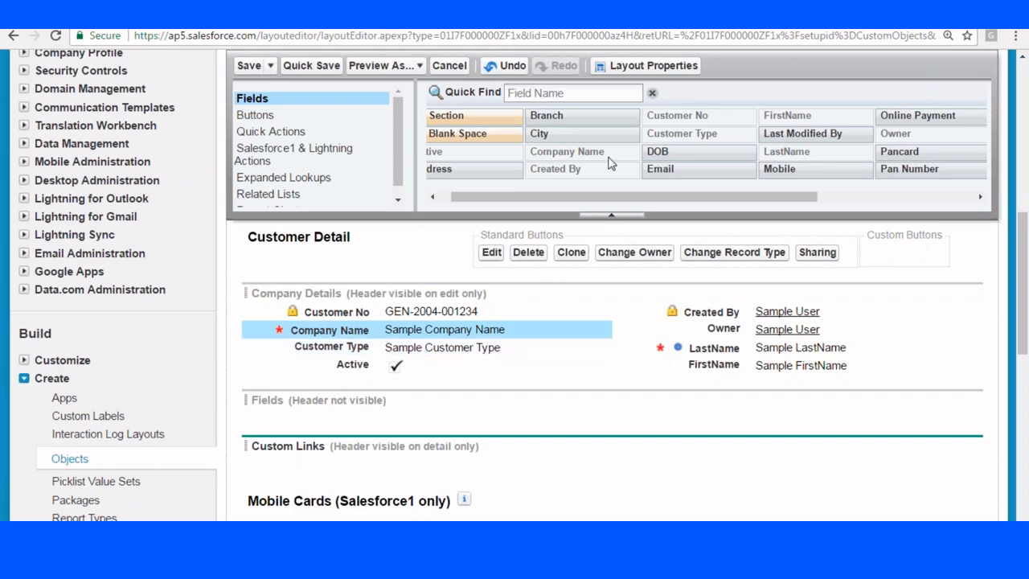
left_click(255, 115)
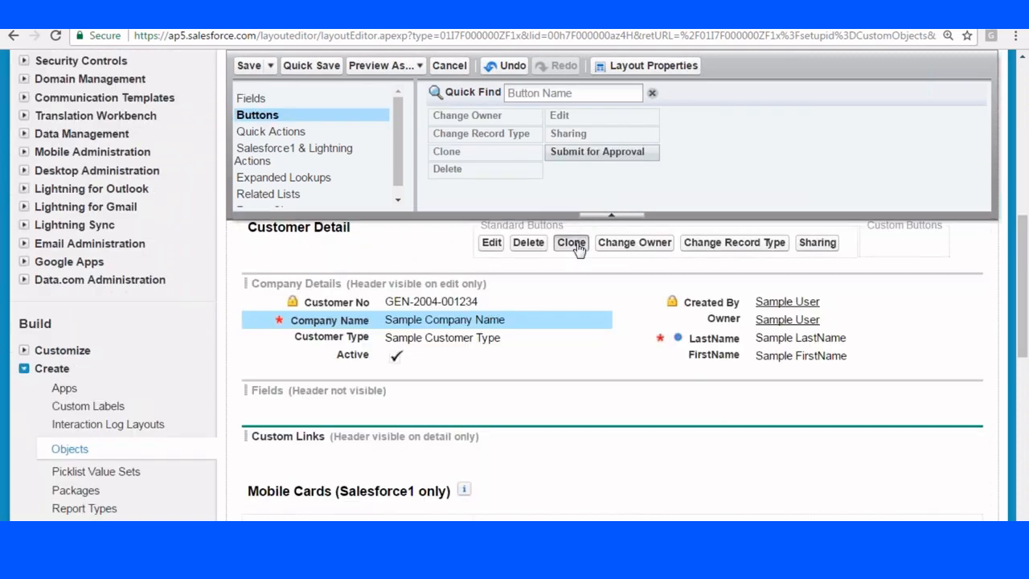
Remove Clone, Change Owner and Change Record Type from the standard buttons and add Submit for Approval.
mouse_move(573, 244)
left_mouse_down()
mouse_move(456, 144)
mouse_move(450, 150)
left_mouse_up()
left_click_drag(605, 247, 462, 131)
mouse_move(681, 245)
left_mouse_down()
mouse_move(660, 257)
mouse_move(690, 252)
left_mouse_up()
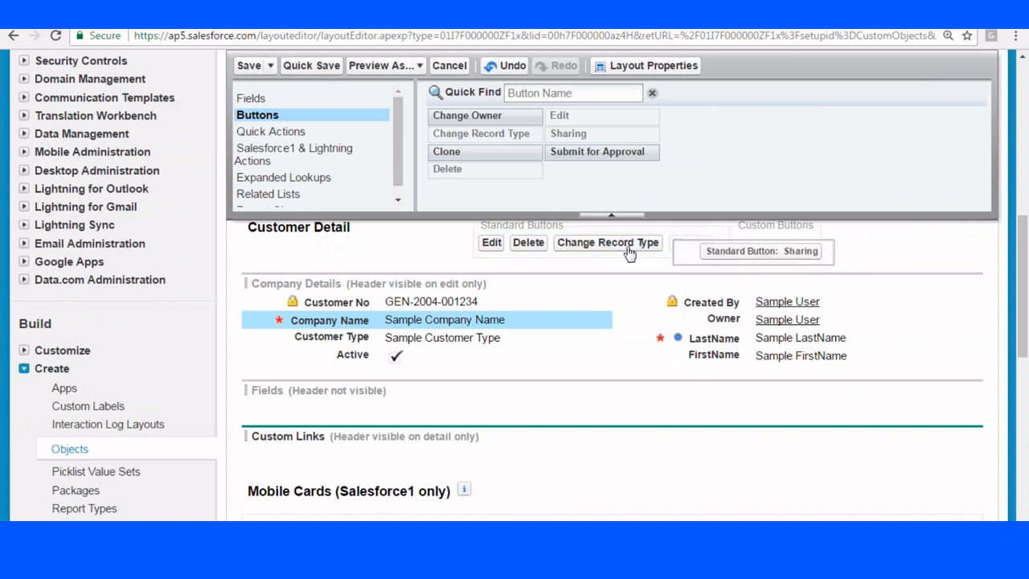
left_click_drag(624, 244, 458, 157)
left_click(810, 191)
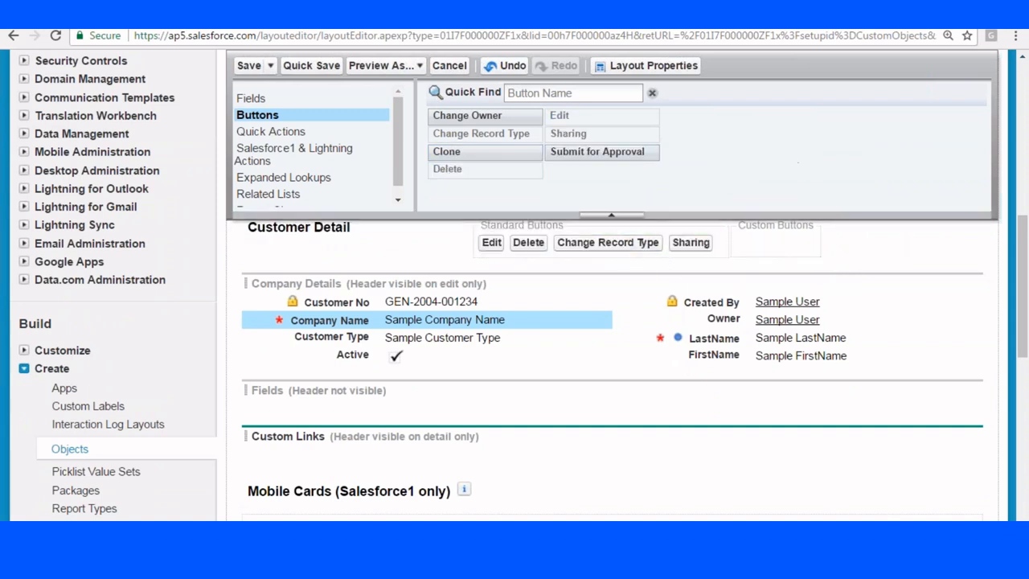
left_click_drag(608, 242, 462, 136)
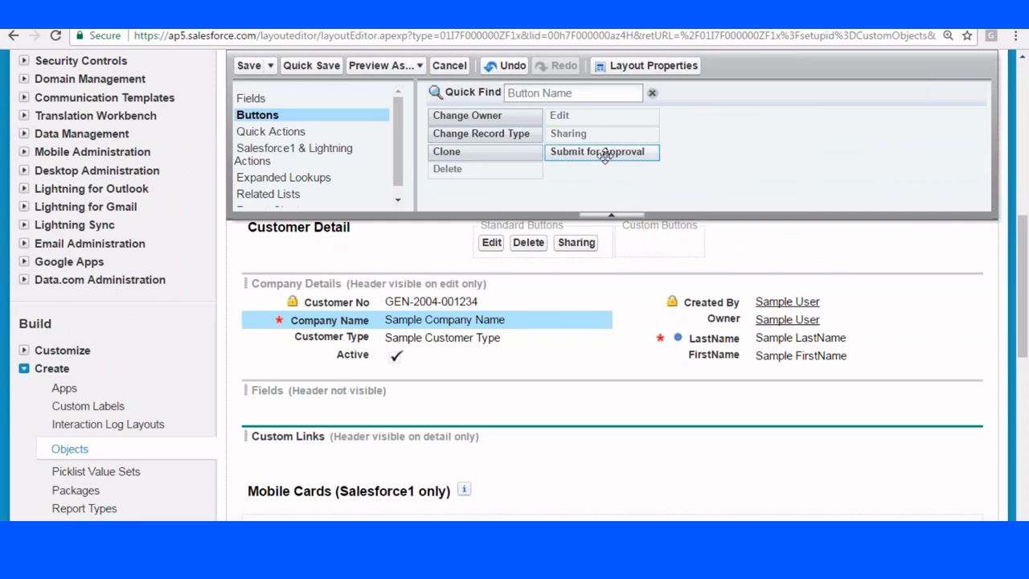
left_click_drag(598, 151, 651, 314)
scroll(651, 313, "down", 2)
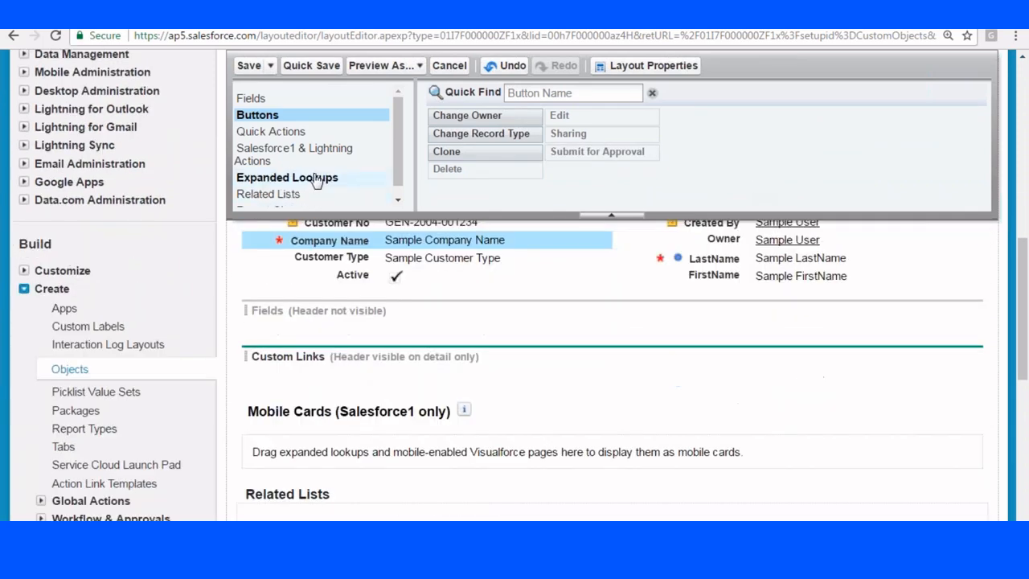
Add Notes & Attachments, Approval History, Payments and Open Activities related lists, with Payments above Approval History.
left_click(271, 195)
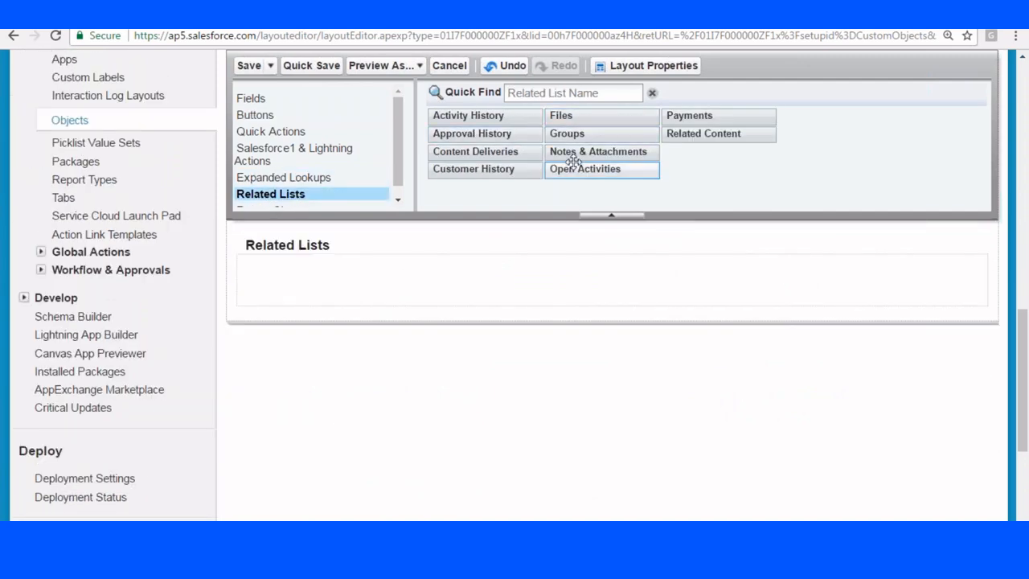
left_click_drag(567, 144, 498, 274)
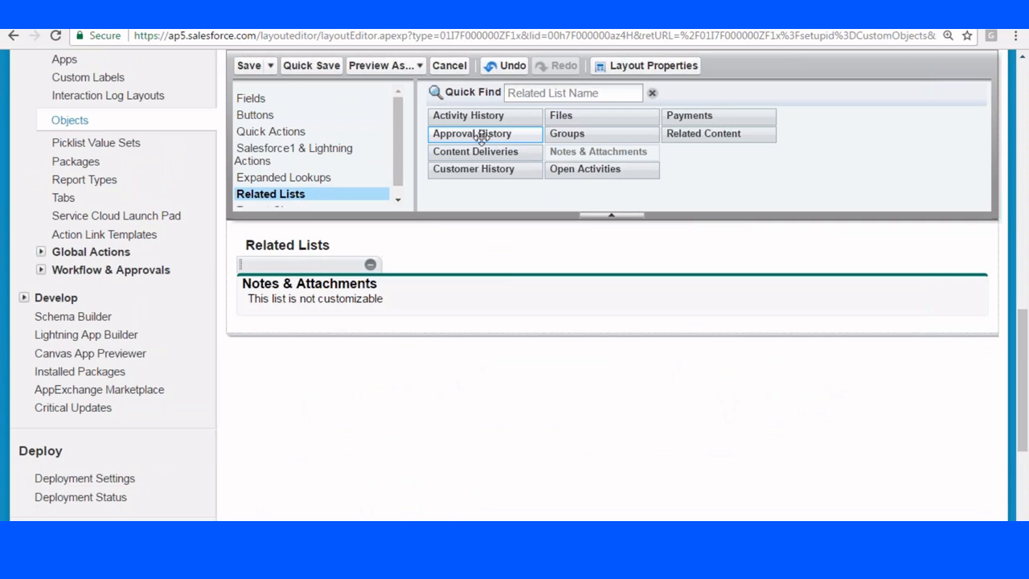
left_click_drag(473, 135, 304, 245)
left_click_drag(487, 137, 280, 271)
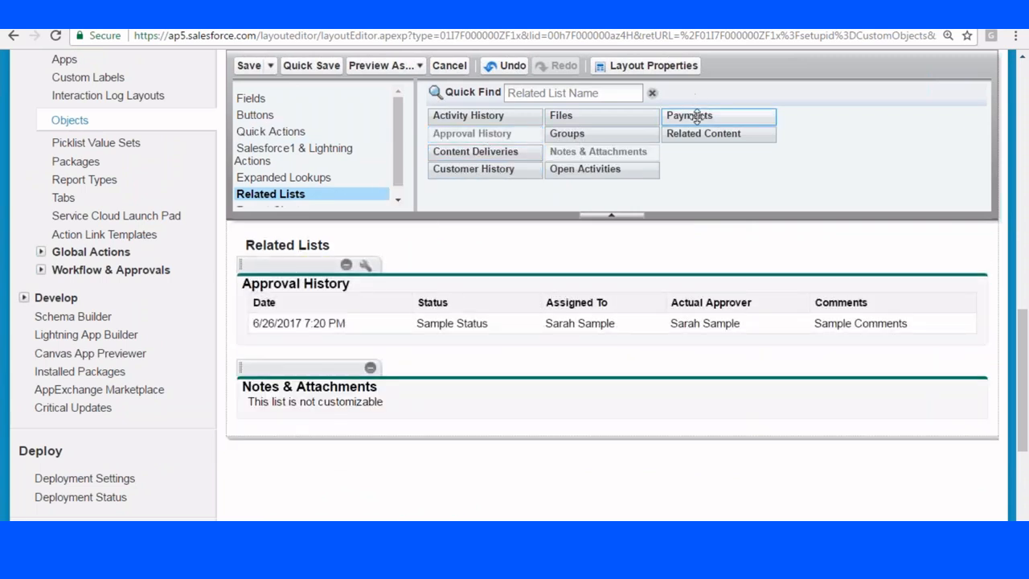
left_click_drag(696, 117, 358, 352)
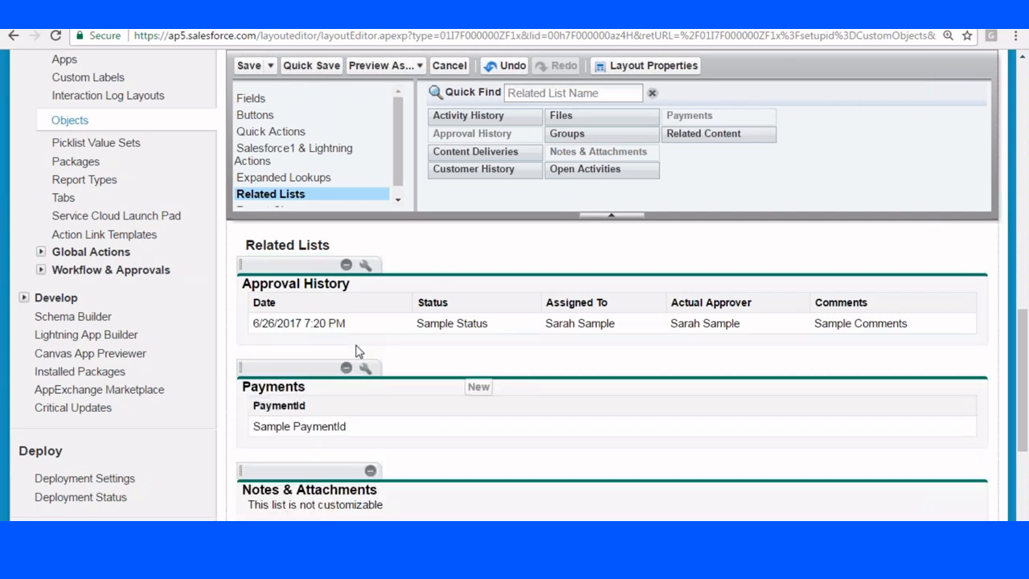
left_click_drag(287, 368, 411, 346)
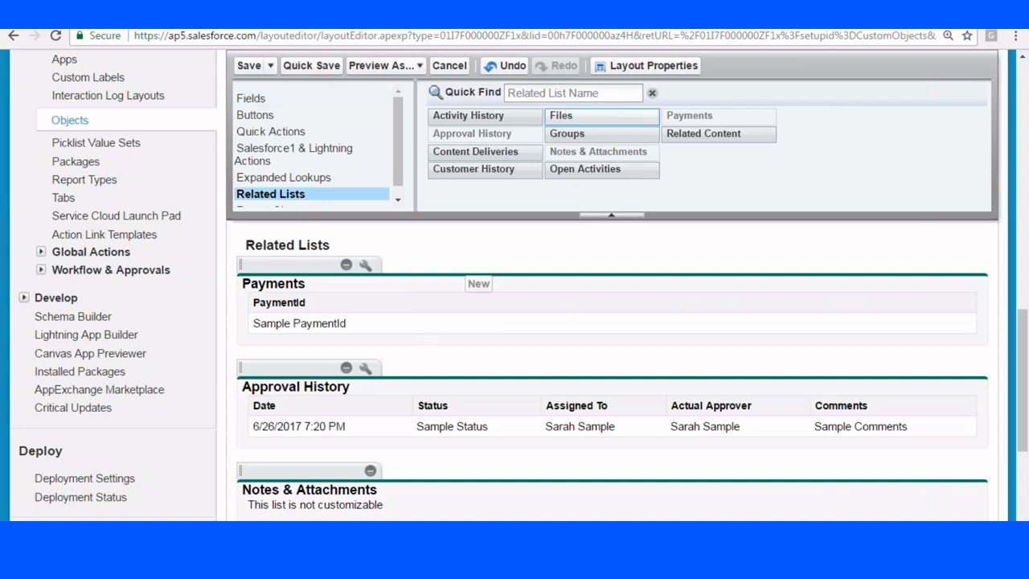
left_click_drag(580, 171, 254, 360)
Save the layout, overwriting users' personal related list customizations.
left_click(249, 65)
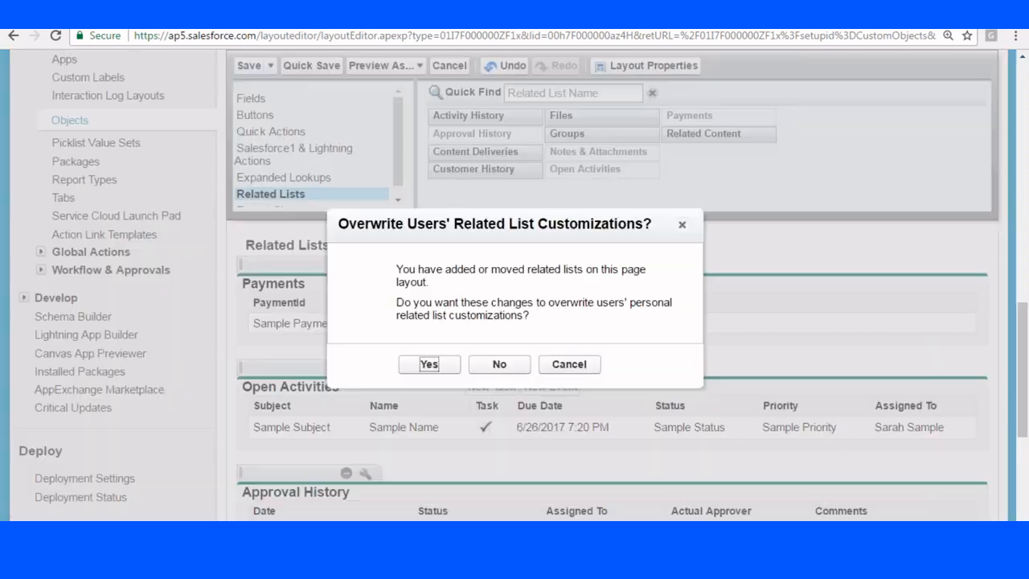
left_click(429, 365)
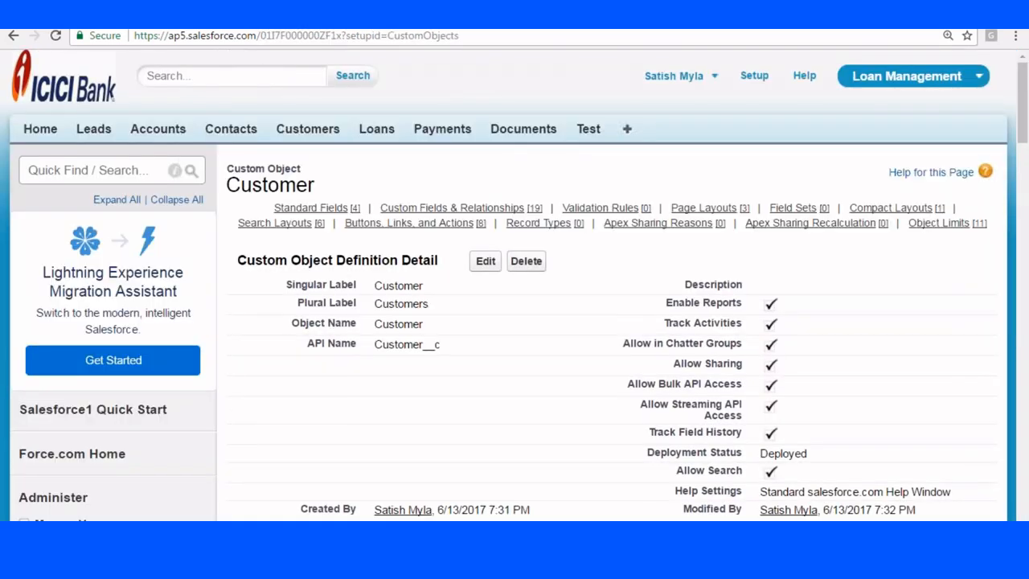
scroll(324, 316, "down", 15)
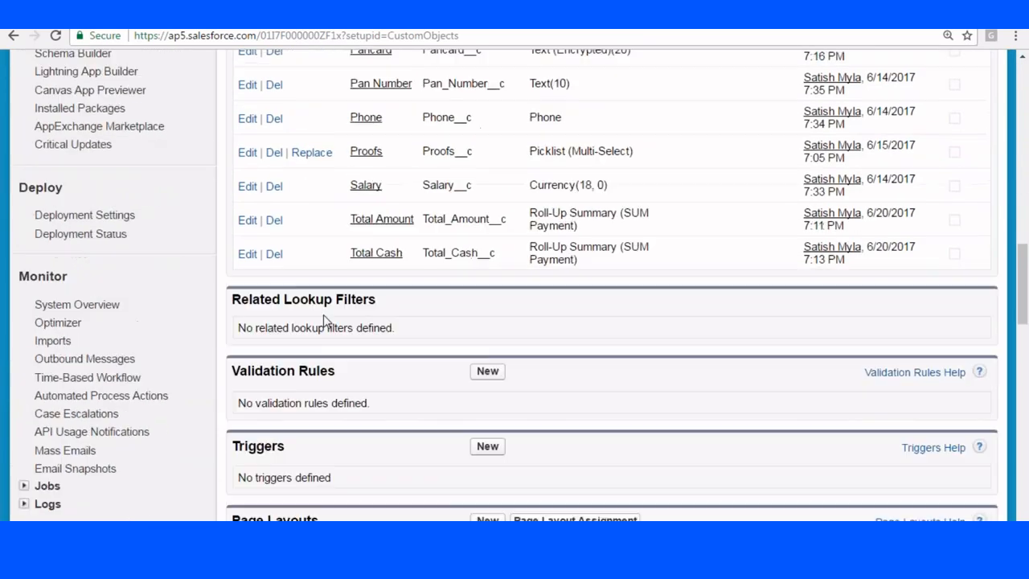
scroll(323, 316, "down", 4)
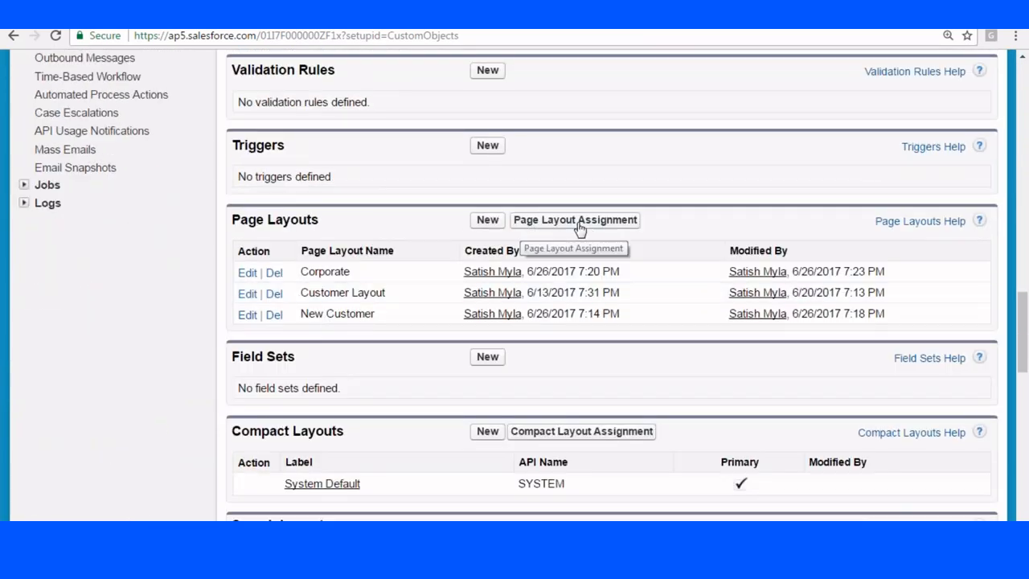
left_click(566, 223)
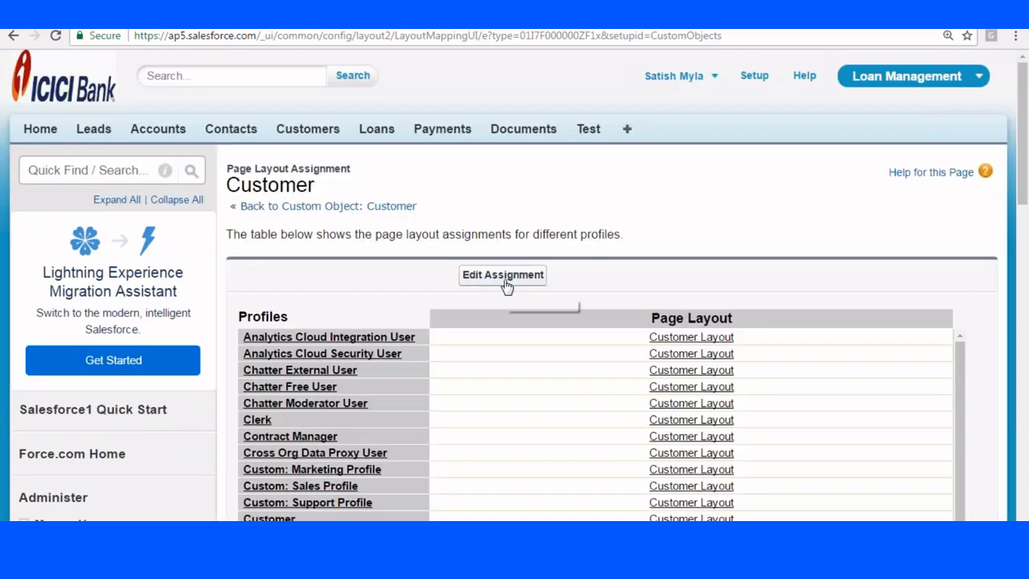
Assign the Corporate page layout to Manager Profile for Customer records and save.
left_click(504, 276)
scroll(689, 202, "down", 3)
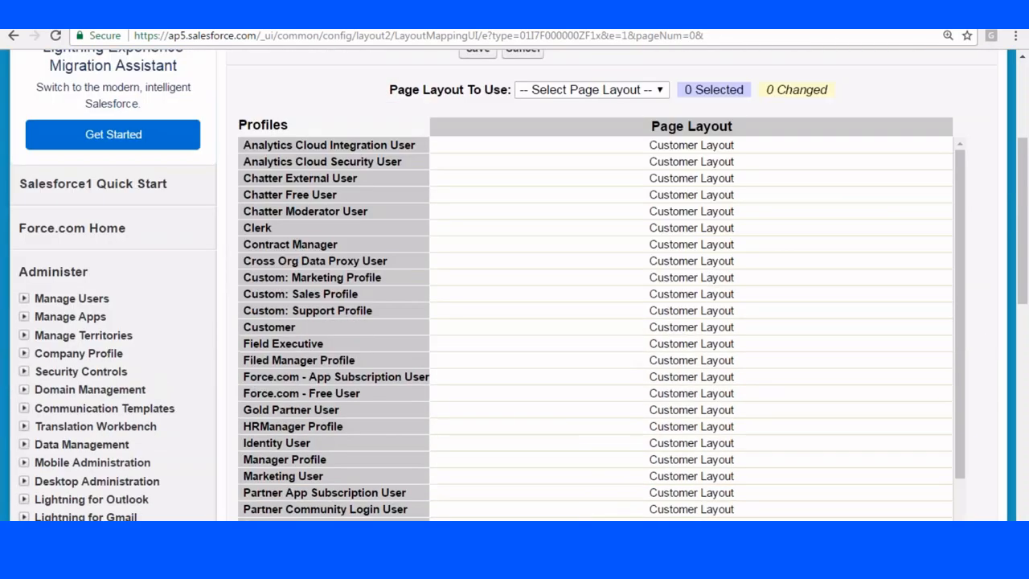
scroll(664, 239, "down", 3)
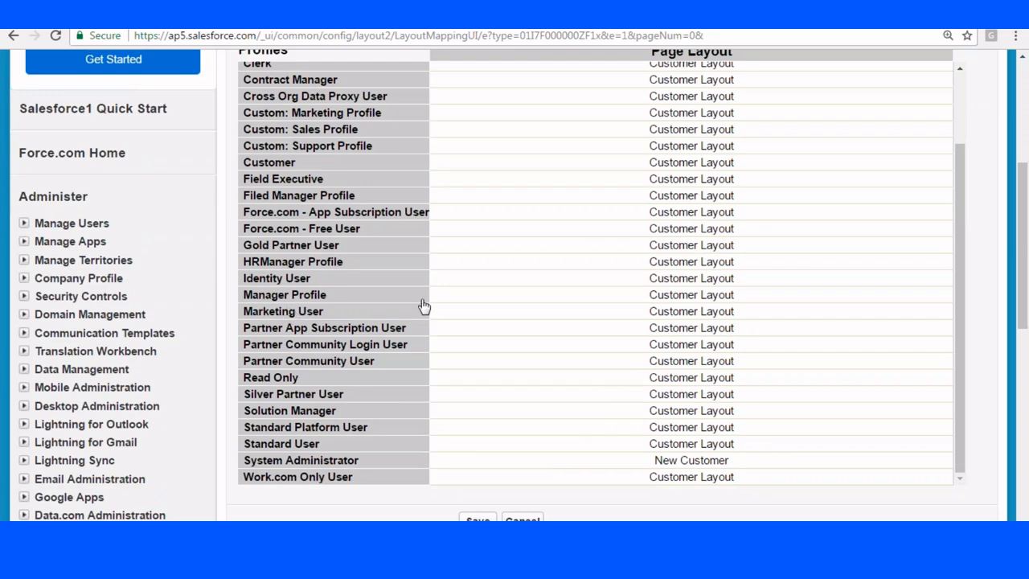
left_click(605, 295)
scroll(524, 218, "up", 3)
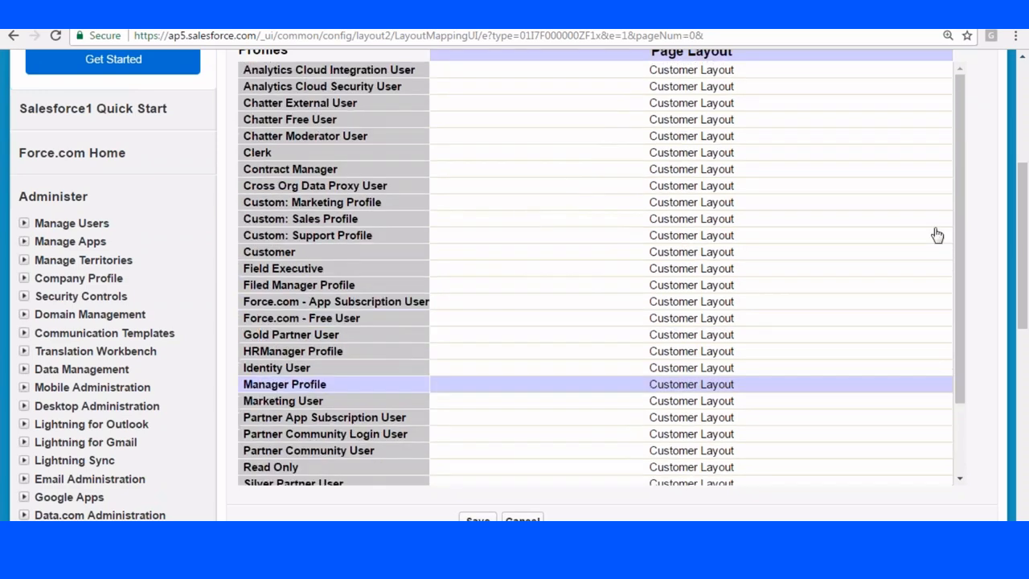
scroll(938, 235, "up", 4)
left_click(586, 314)
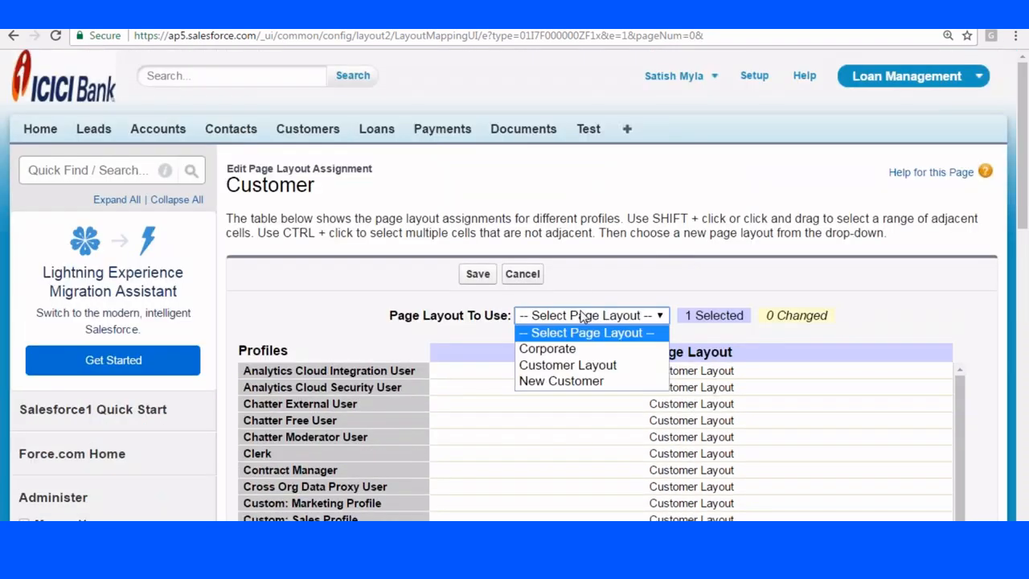
left_click(555, 351)
left_click(479, 276)
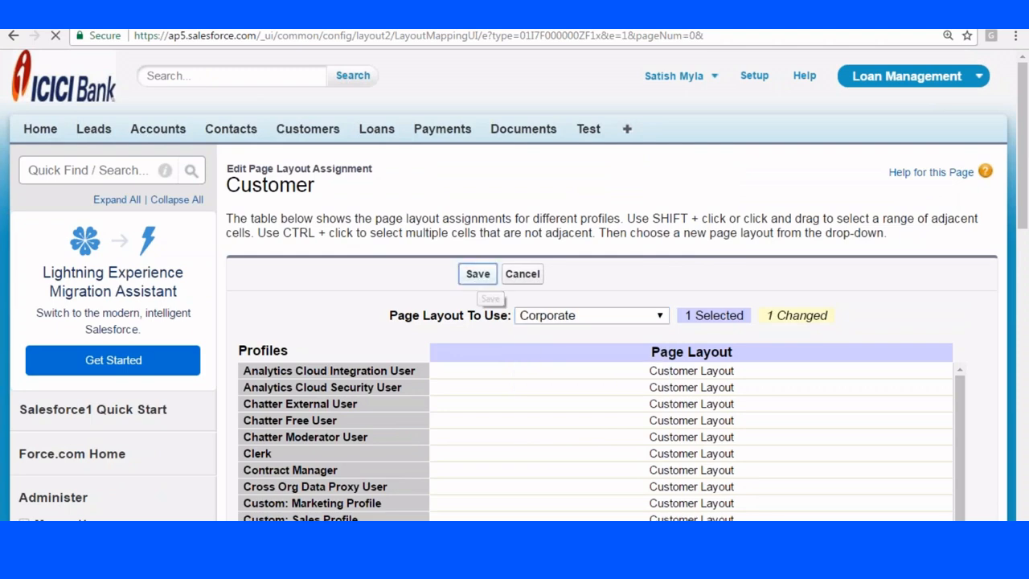
scroll(824, 255, "down", 3)
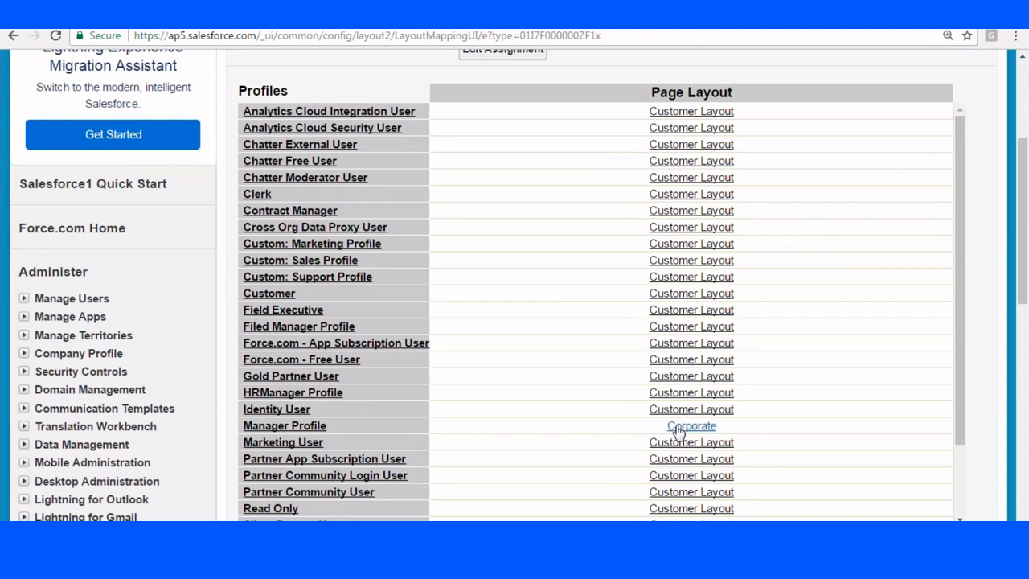
scroll(579, 289, "up", 3)
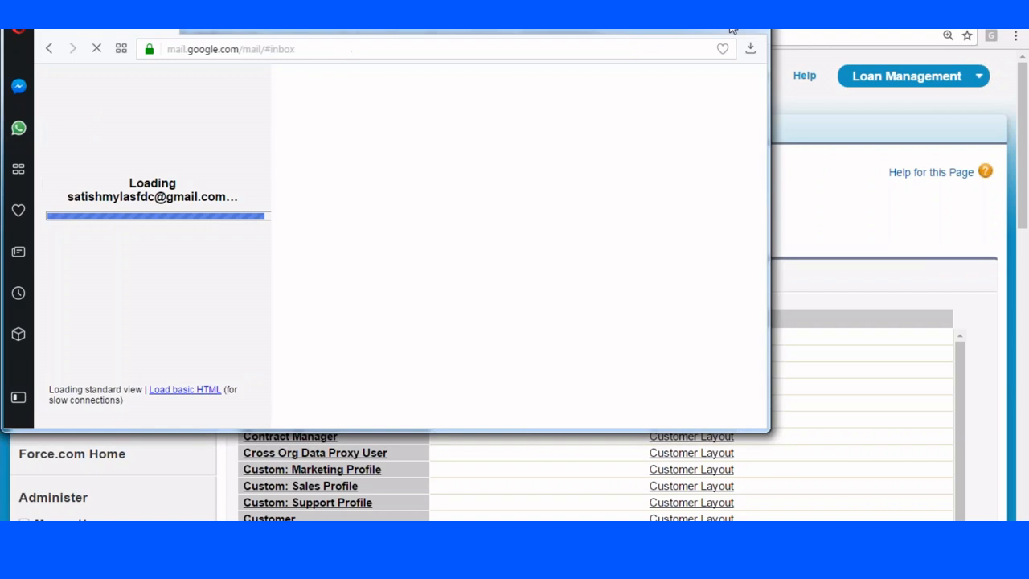
Maximize Opera and load Gmail in a new tab.
left_click(714, 12)
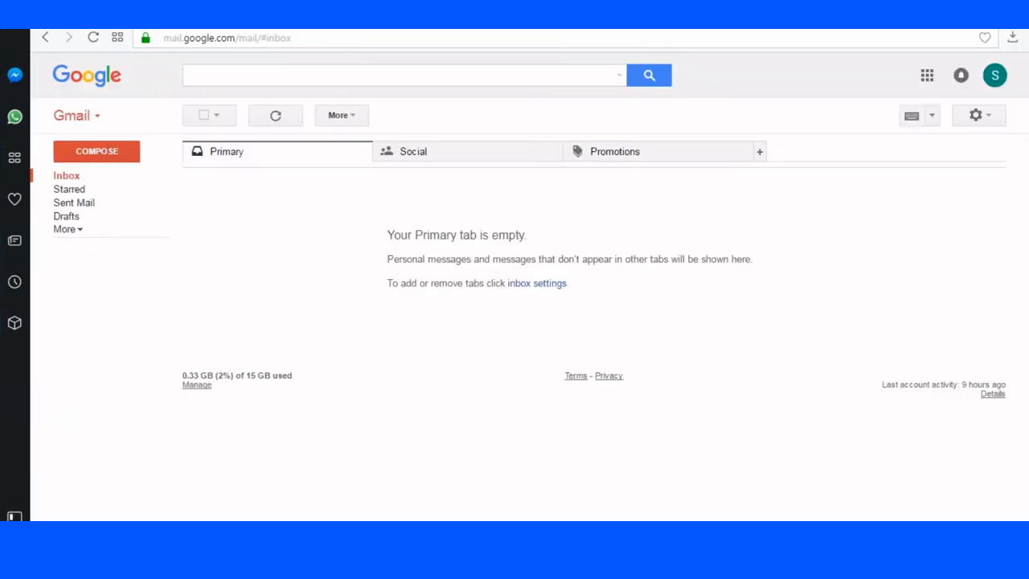
key("ctrl+t")
type("gmai")
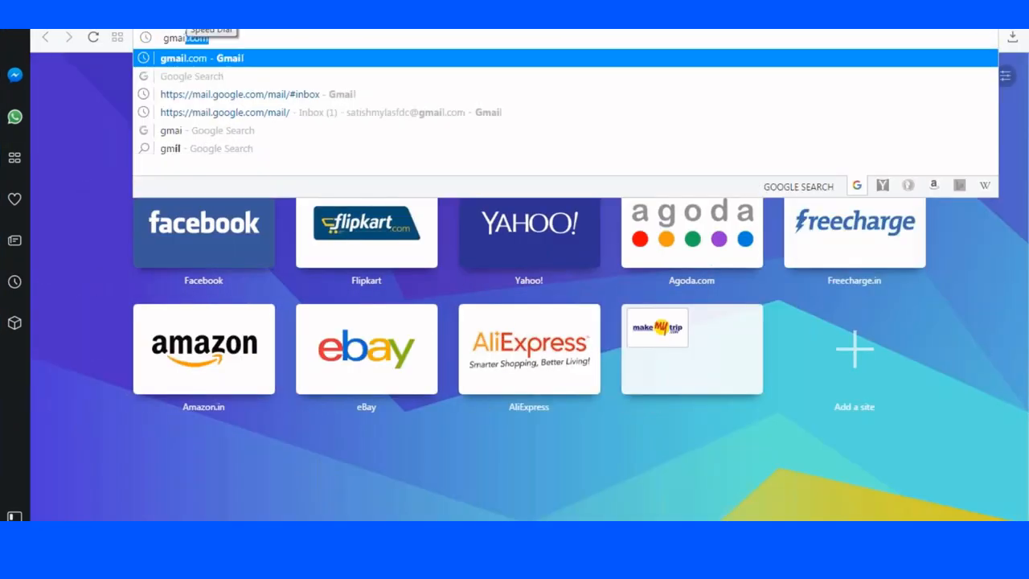
type("l")
key("Return")
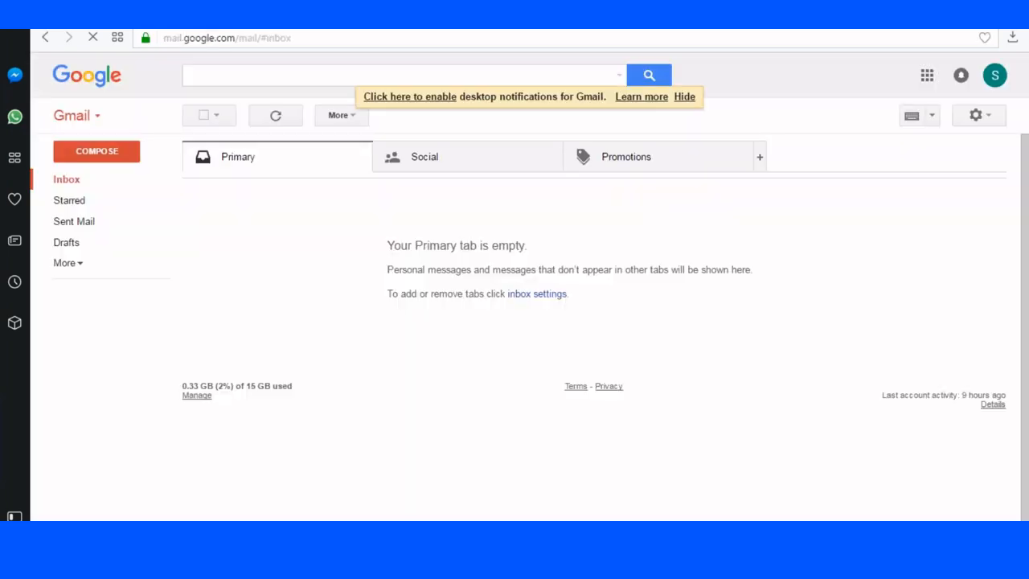
Log in to Salesforce at the login page with a different saved username and its password.
key("ctrl+t")
type("login")
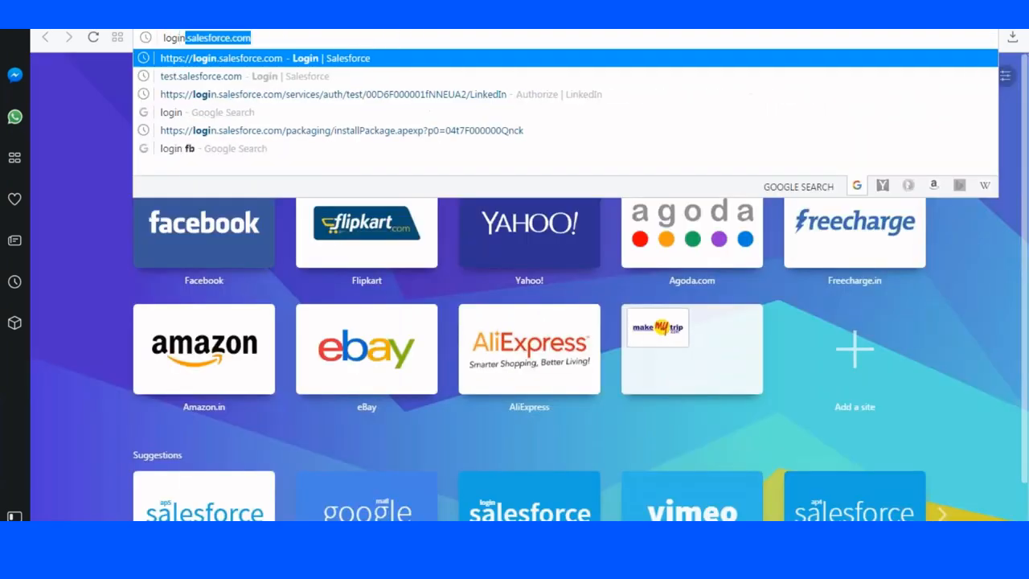
key("Return")
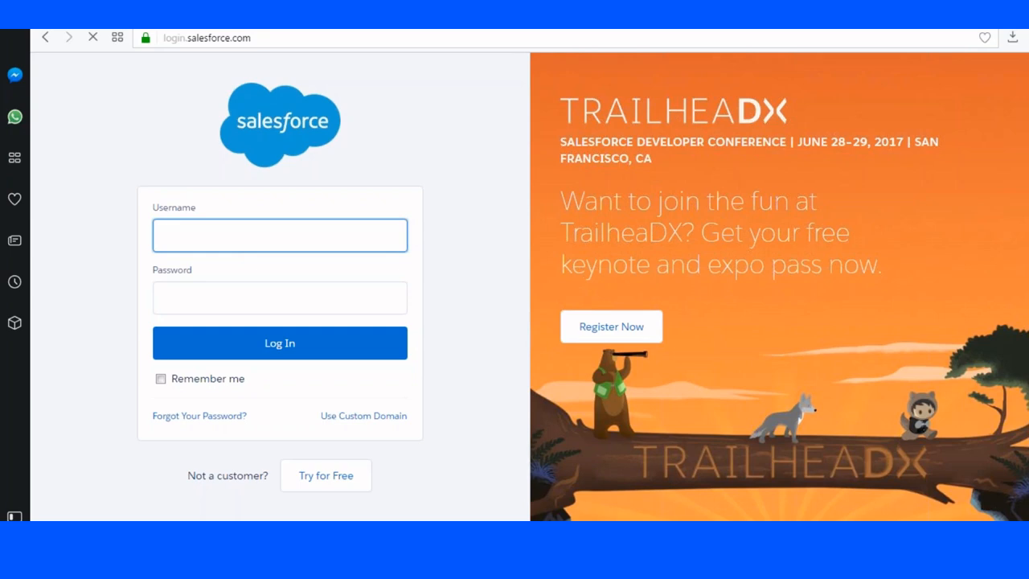
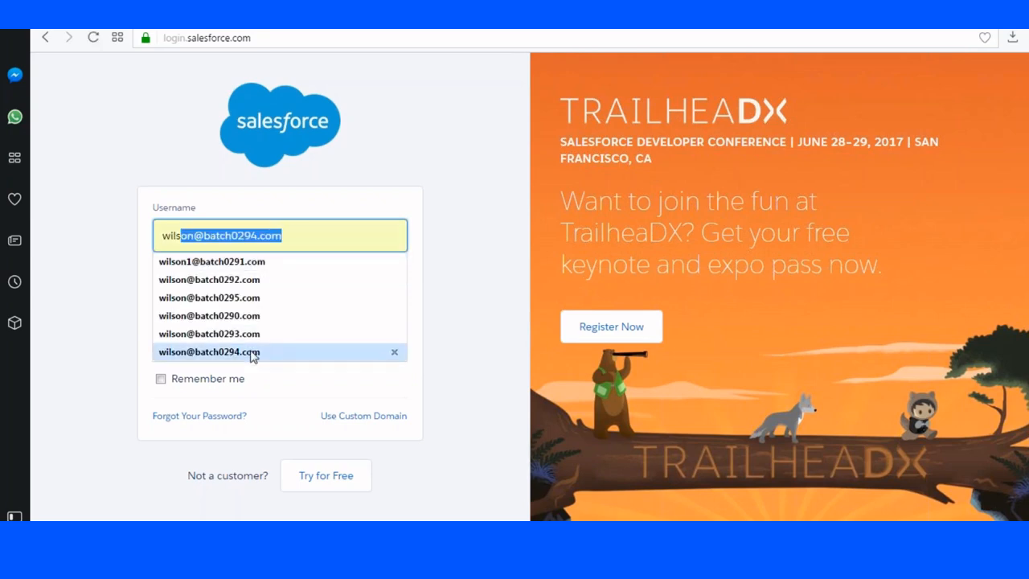
left_click(254, 353)
left_click(256, 237)
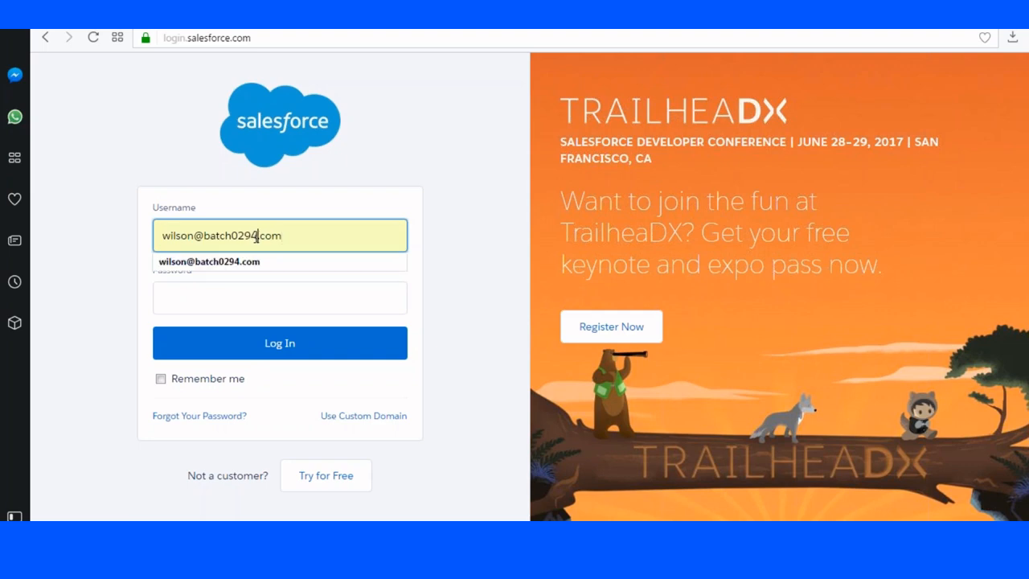
key("BackSpace")
type("6")
left_click(219, 293)
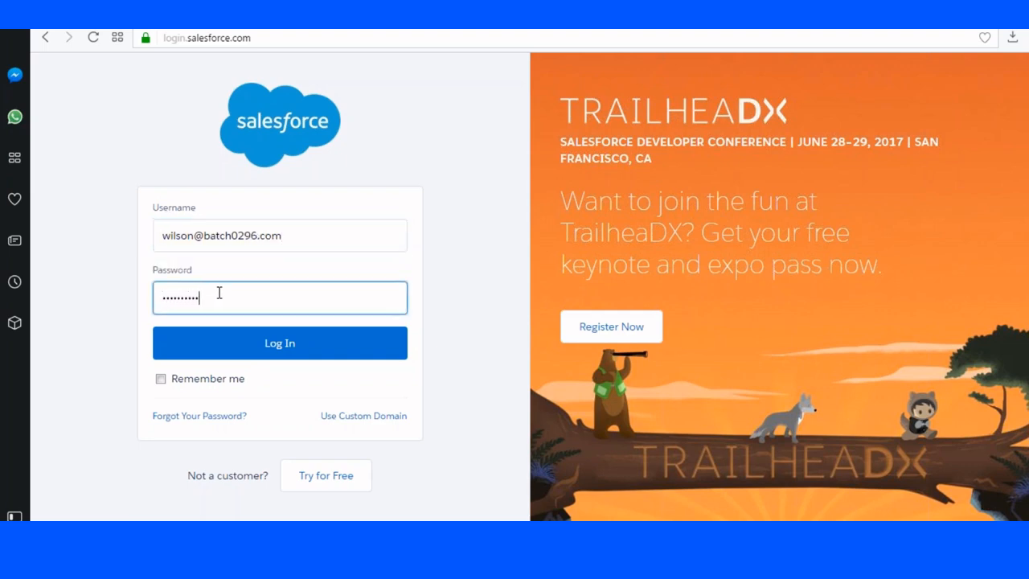
left_click(239, 346)
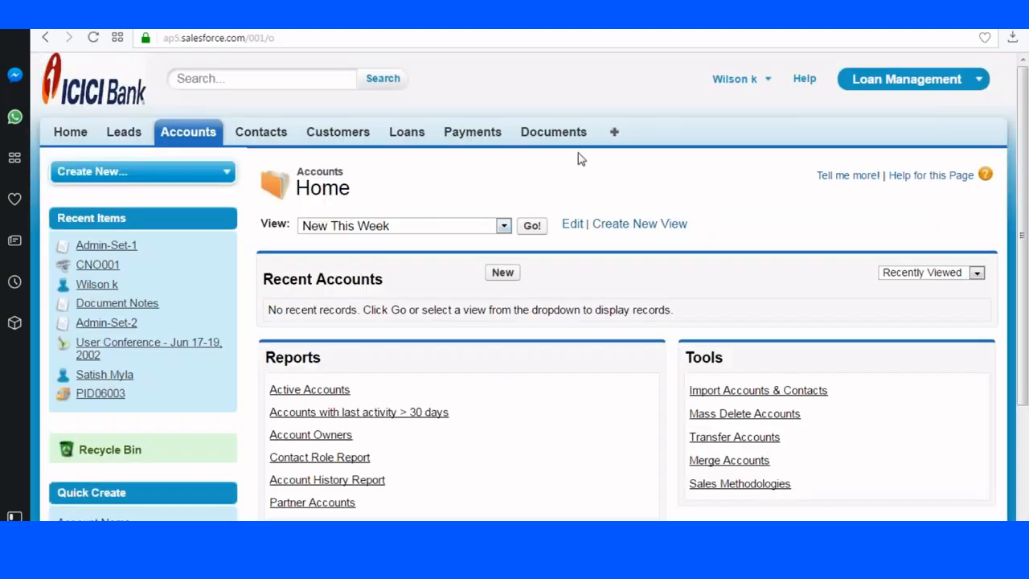
Go to Customers home and start a New Customer record to preview its Company Name field.
scroll(309, 178, "down", 1)
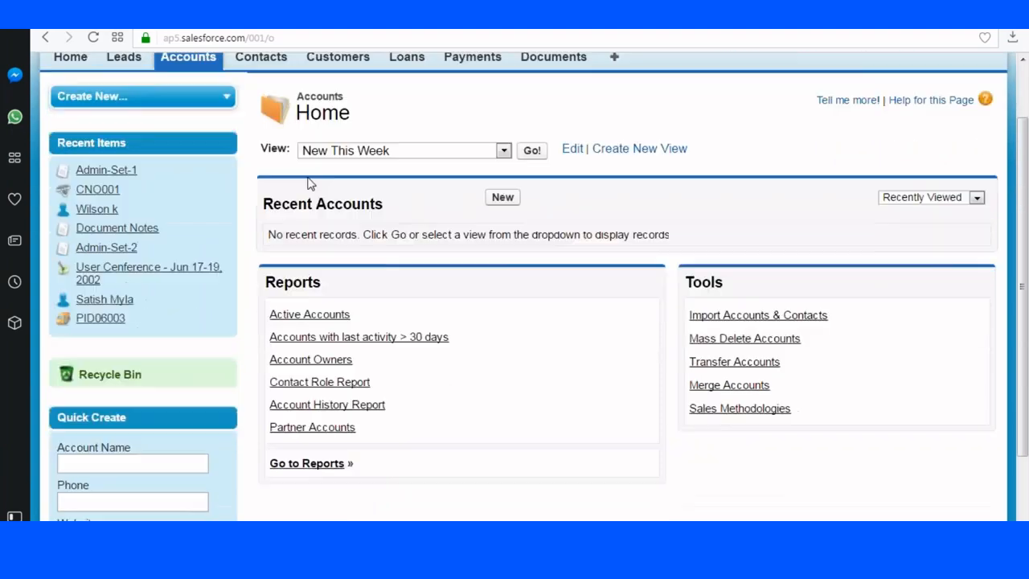
scroll(305, 185, "up", 1)
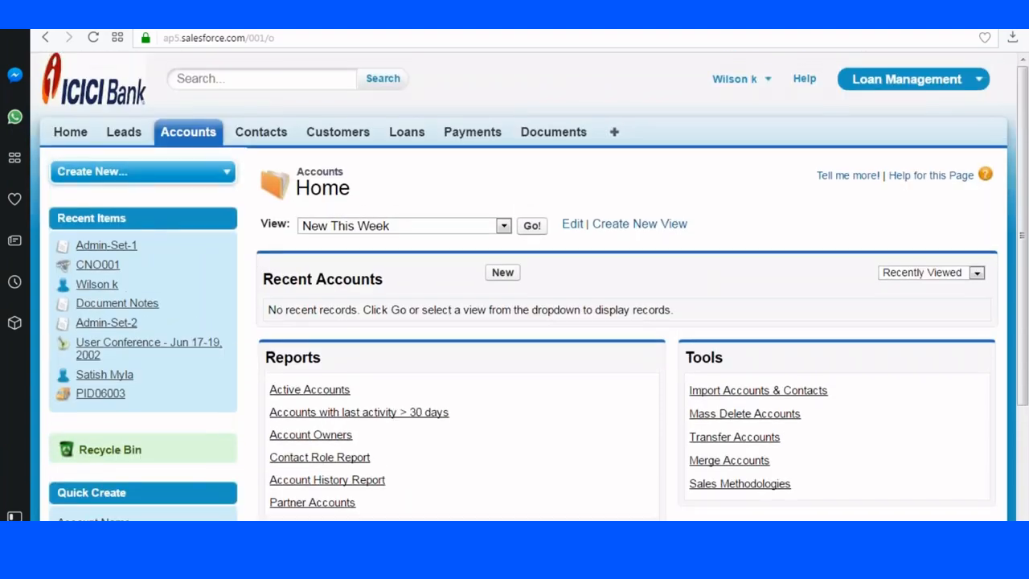
left_click(346, 138)
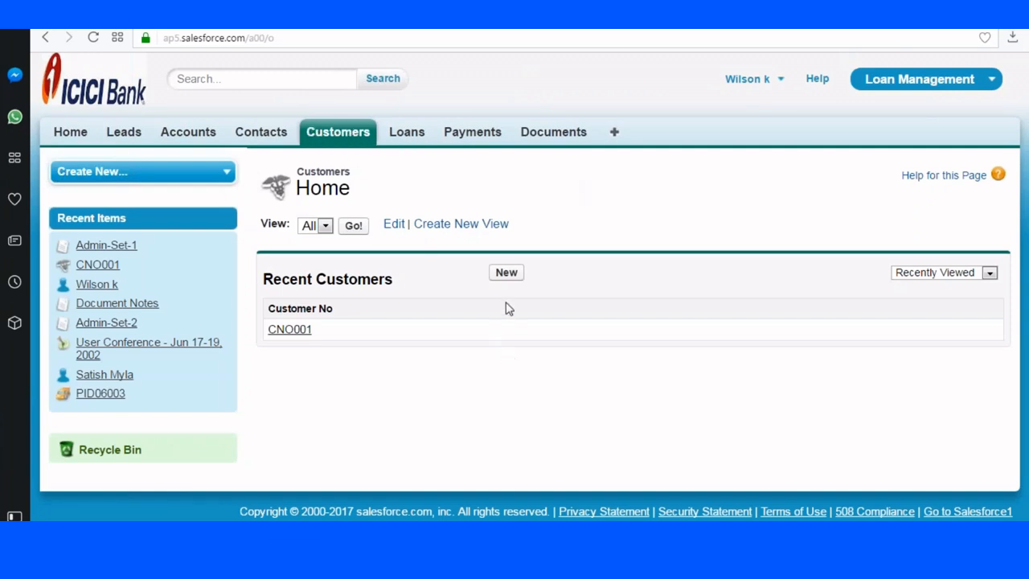
left_click(505, 273)
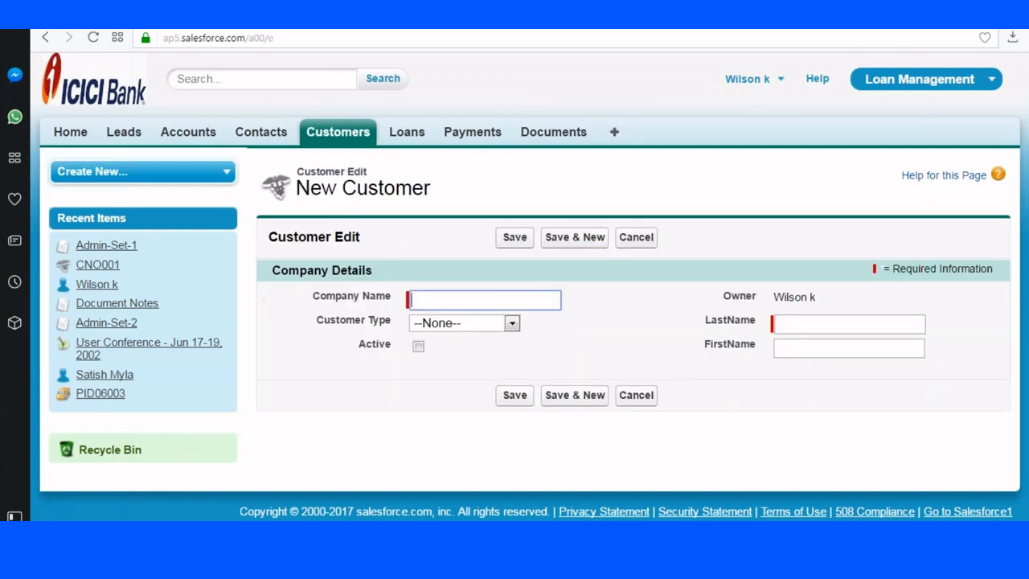
left_click_drag(325, 304, 406, 318)
left_click(406, 318)
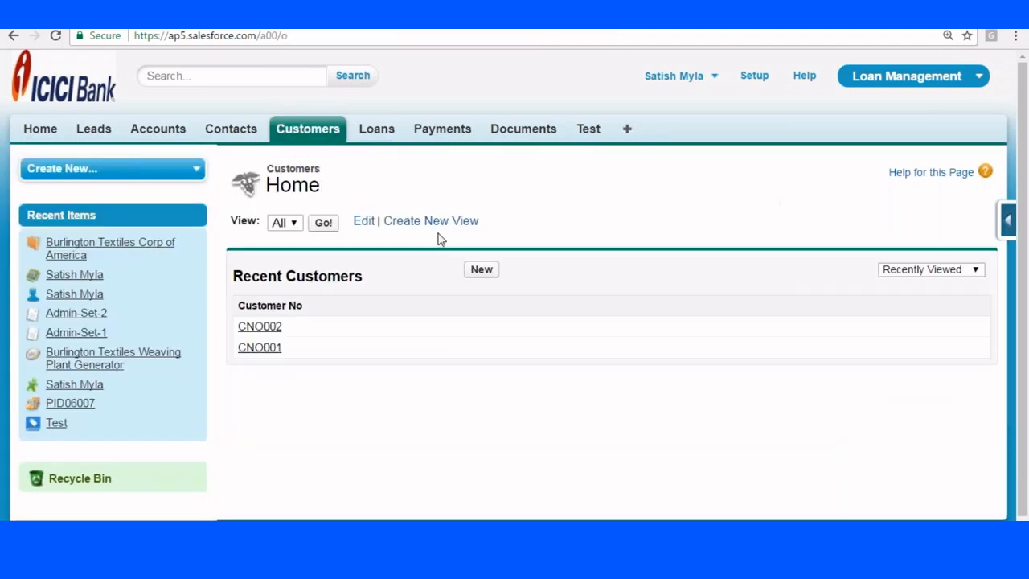
Start a new Customer record and scroll to review its Company Details fields.
left_click(482, 270)
scroll(338, 297, "down", 1)
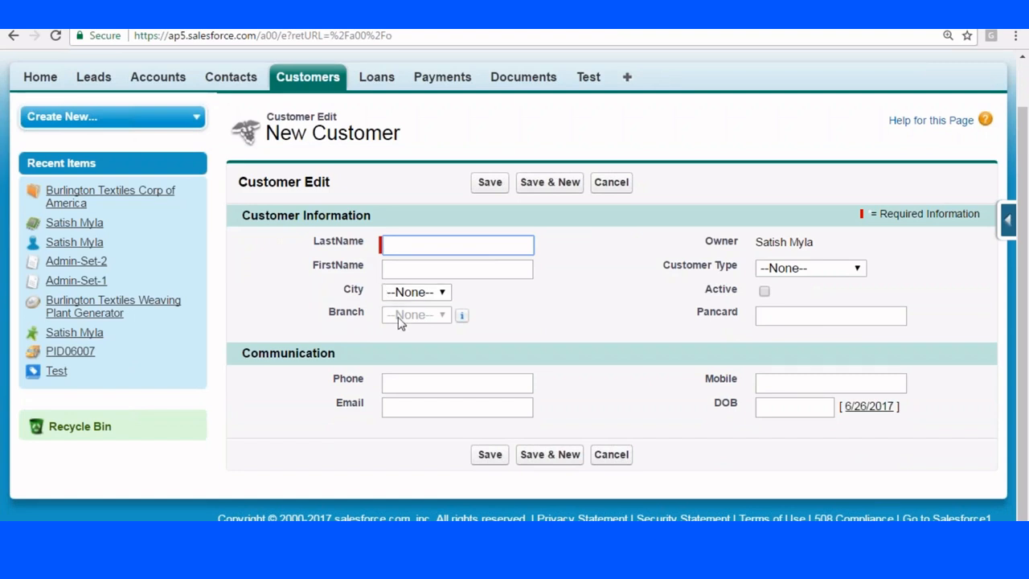
mouse_move(464, 318)
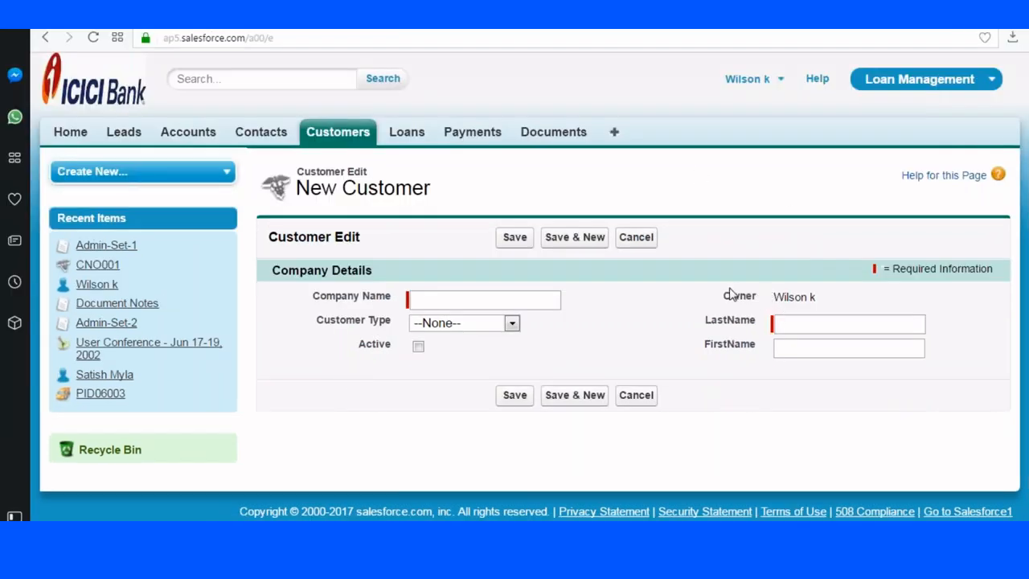
left_click_drag(730, 290, 752, 345)
left_click(613, 344)
left_click(320, 134)
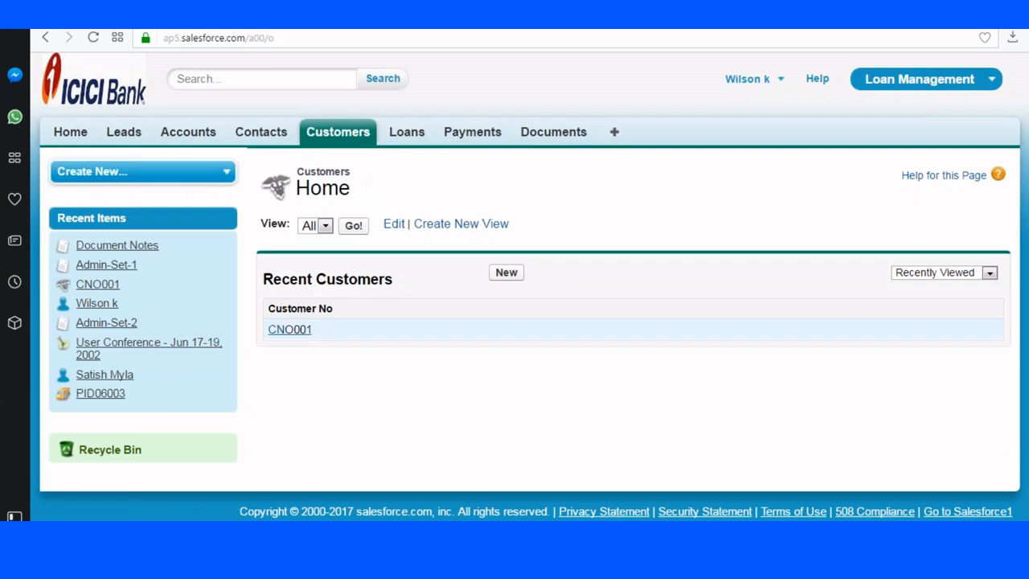
left_click(290, 329)
scroll(492, 193, "down", 1)
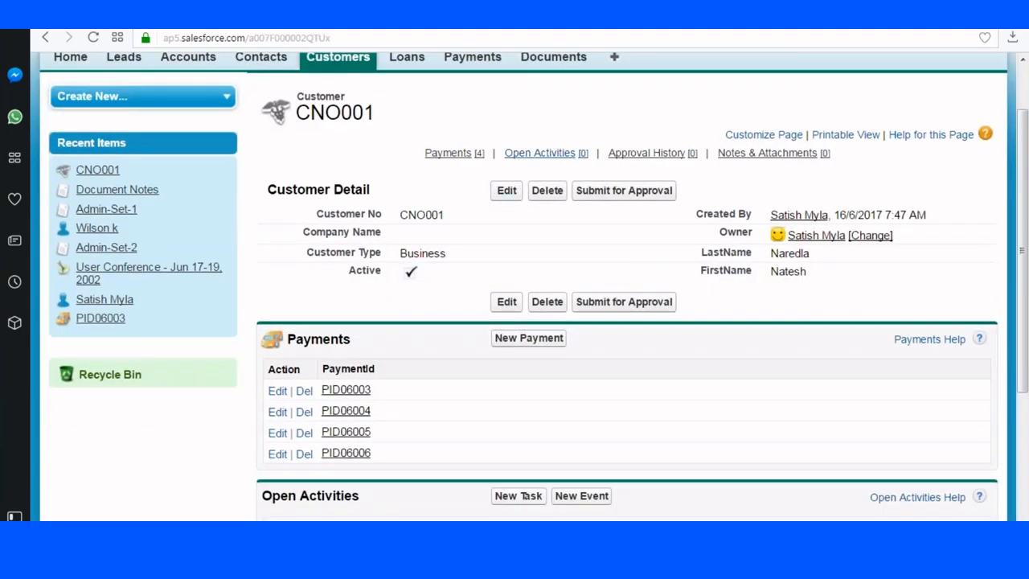
scroll(634, 193, "down", 3)
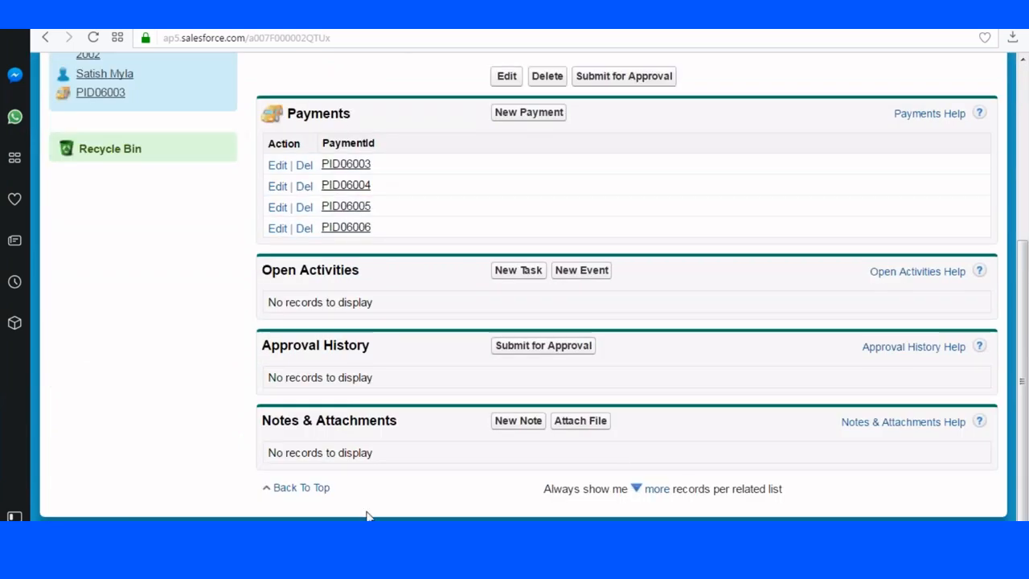
scroll(410, 166, "up", 4)
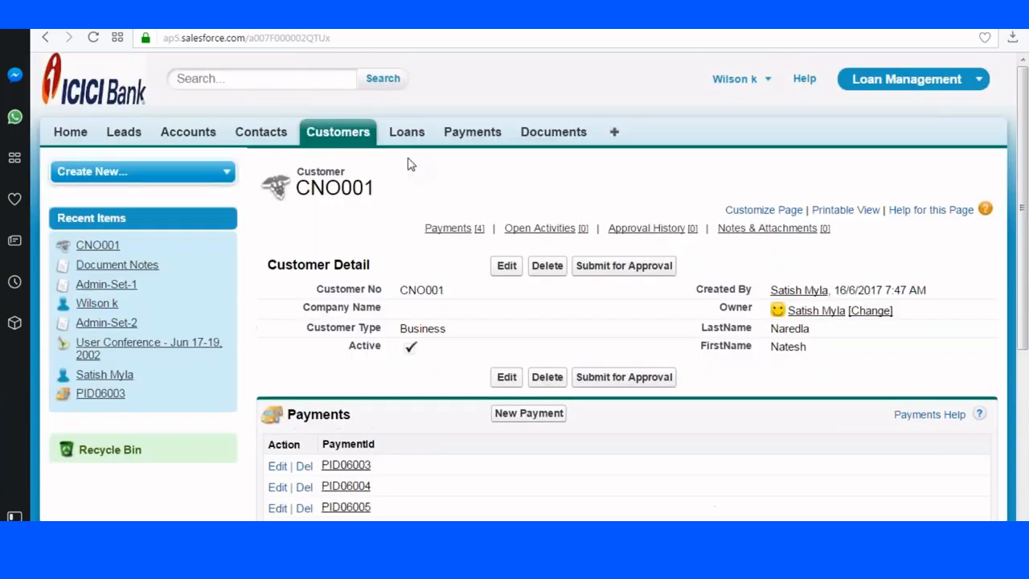
scroll(410, 165, "down", 3)
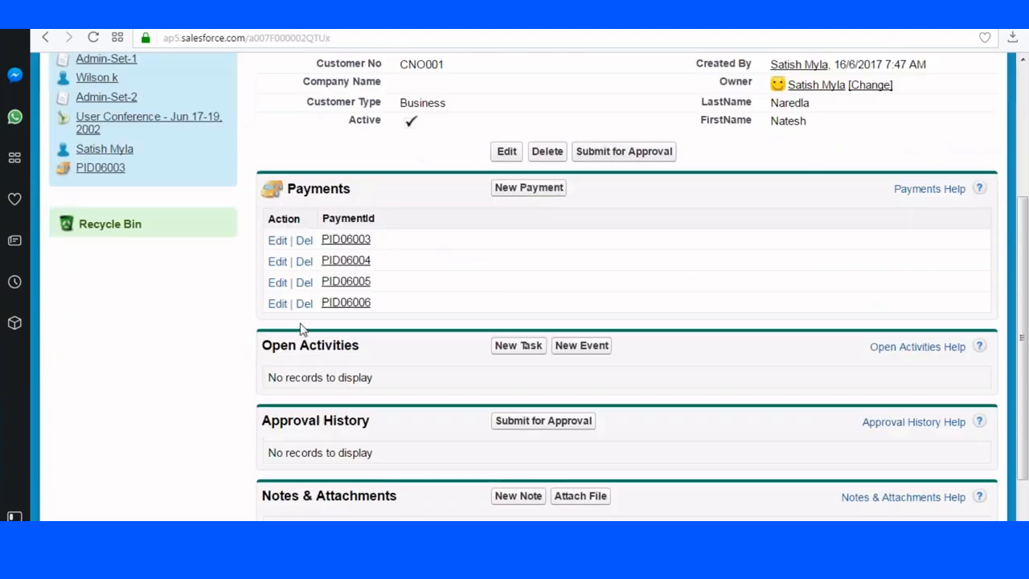
scroll(305, 326, "down", 1)
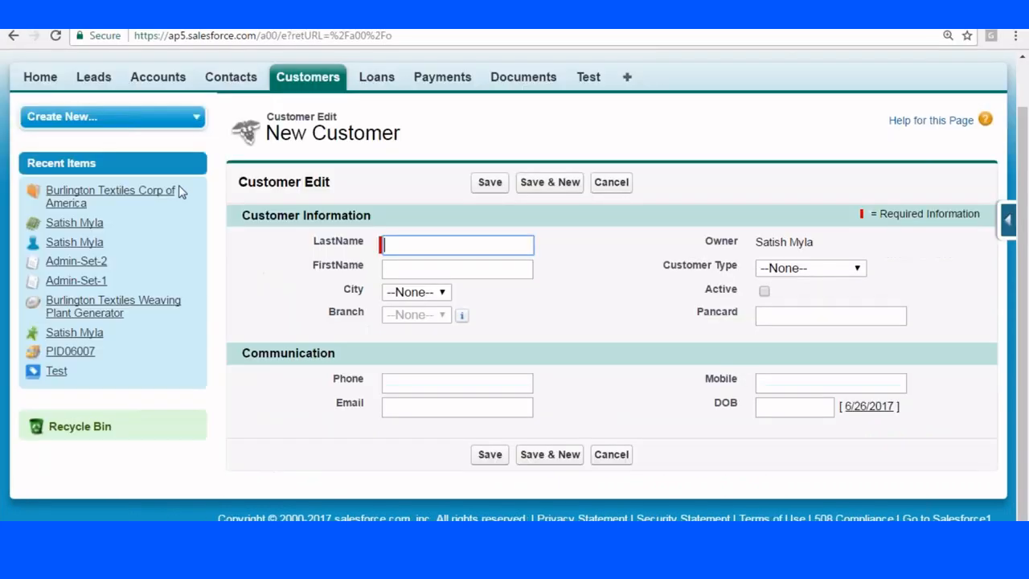
Return to Customers home and open customer record CNO002.
left_click(308, 76)
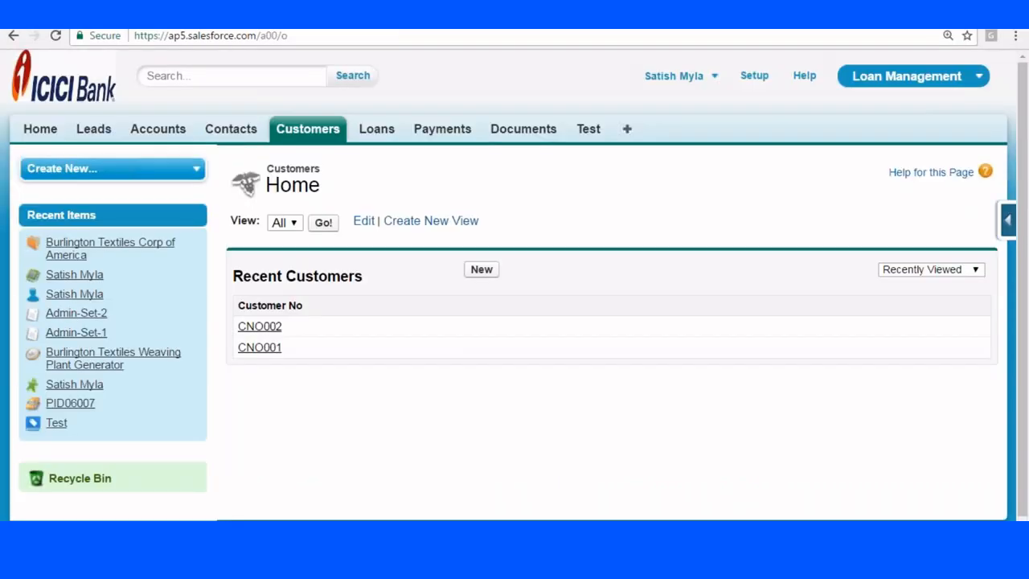
left_click(266, 323)
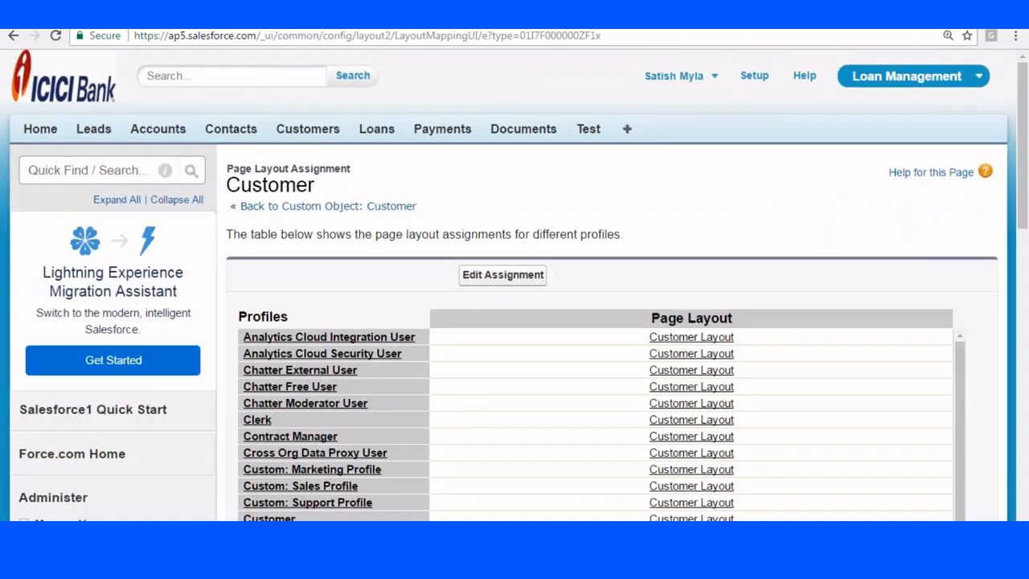
Open the System Administrator's New Customer layout for editing.
scroll(637, 194, "down", 5)
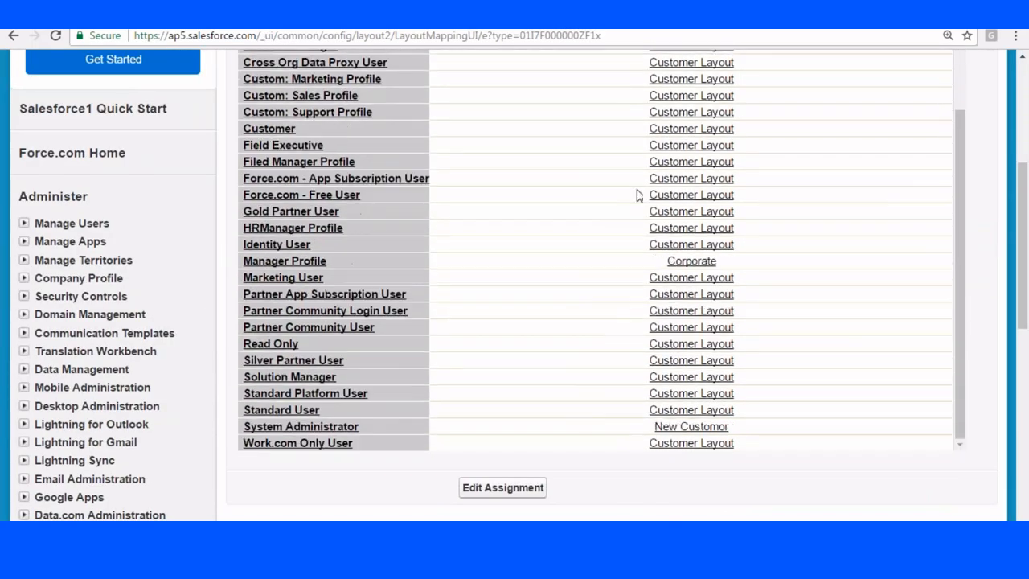
left_click(696, 427)
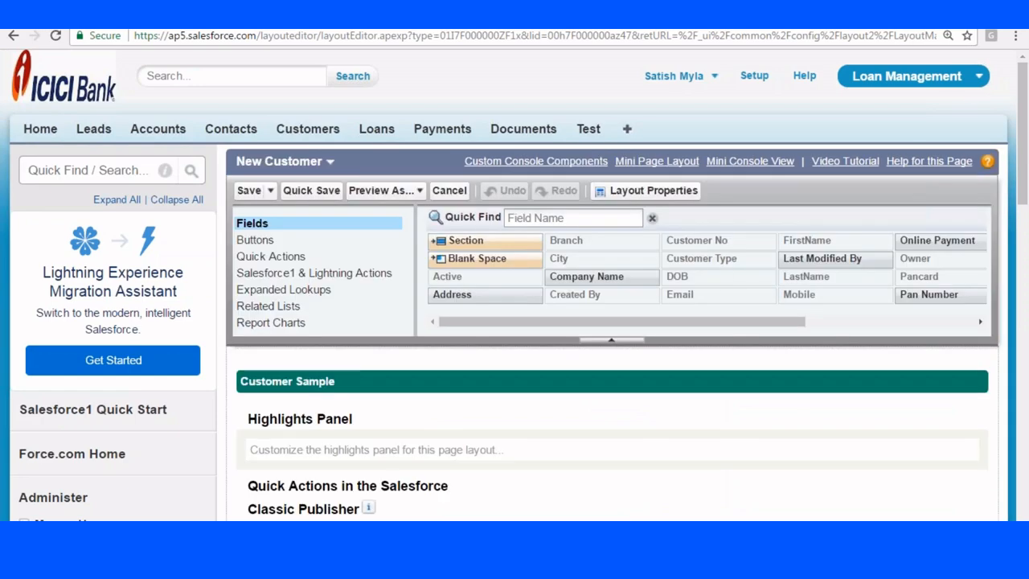
scroll(719, 340, "down", 10)
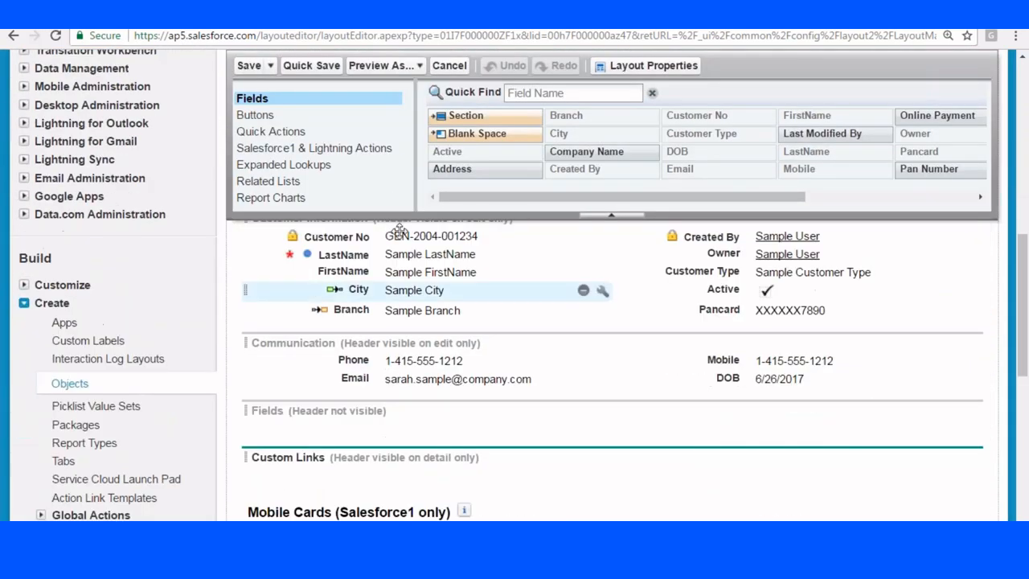
scroll(394, 225, "down", 3)
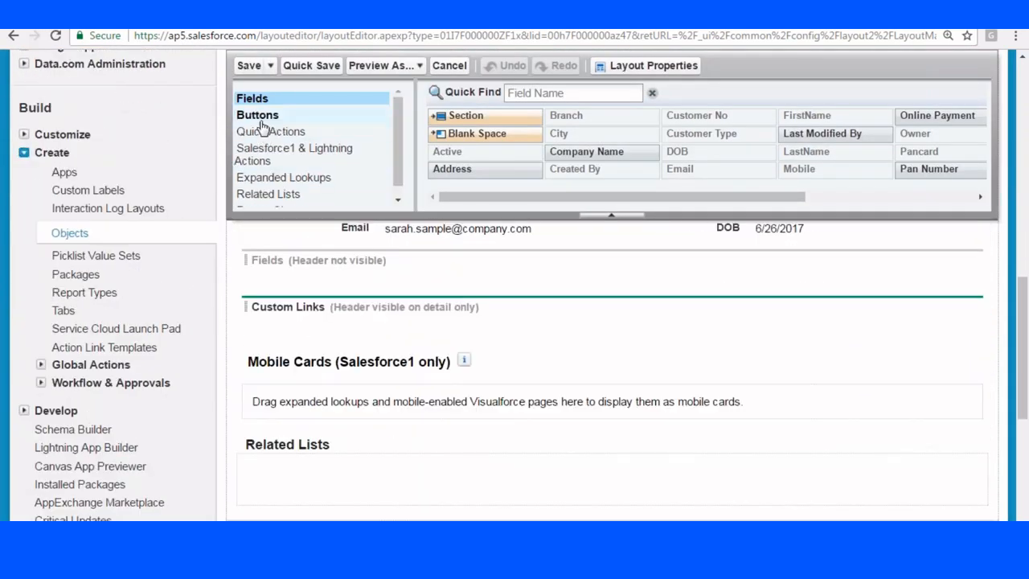
Add Payments, Approval History and Open Activities to the layout's related lists.
left_click(263, 196)
scroll(263, 197, "down", 3)
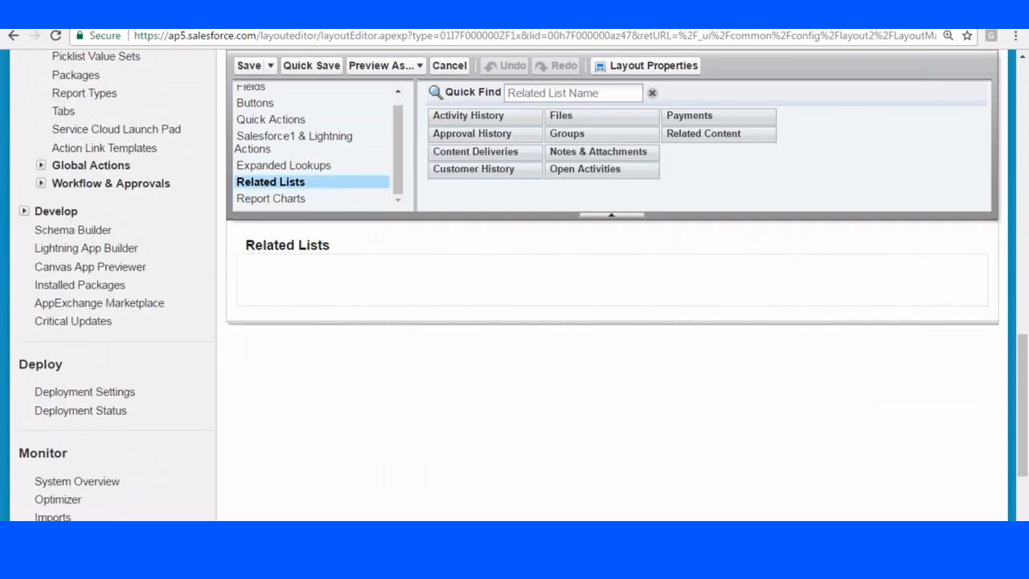
left_click_drag(694, 127, 368, 277)
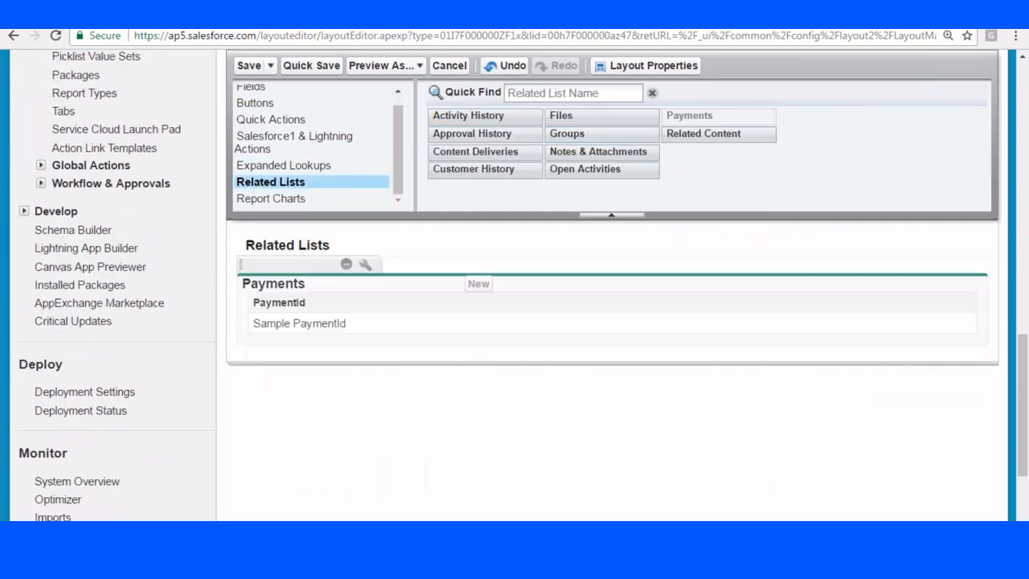
left_click_drag(472, 134, 288, 354)
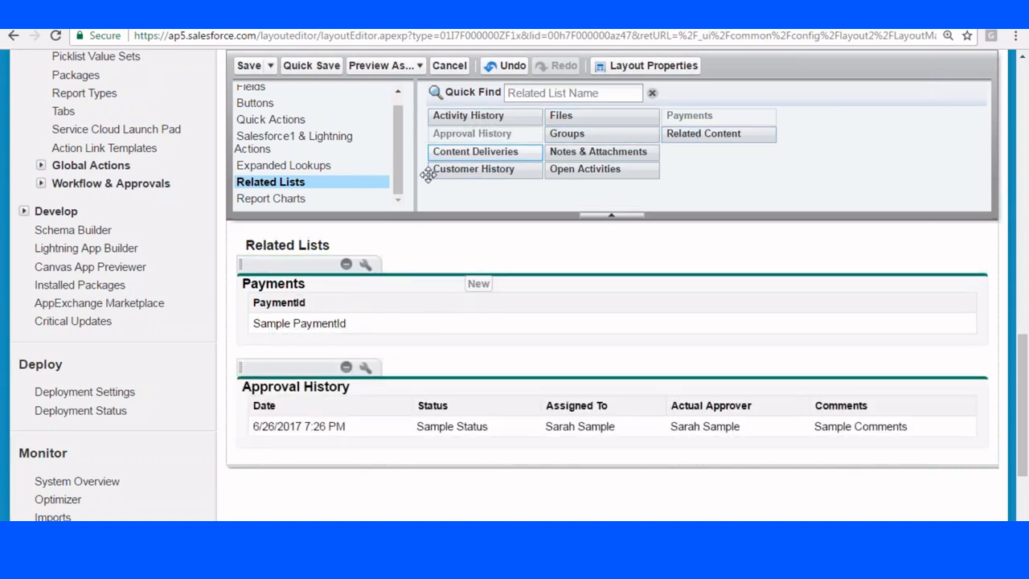
left_click_drag(584, 166, 328, 331)
scroll(407, 241, "up", 3)
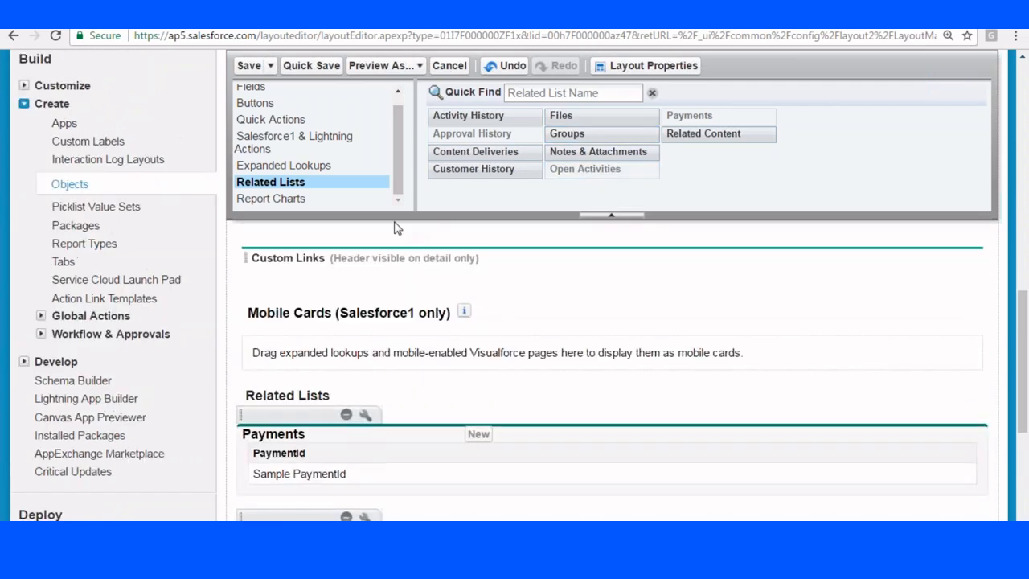
scroll(394, 229, "up", 2)
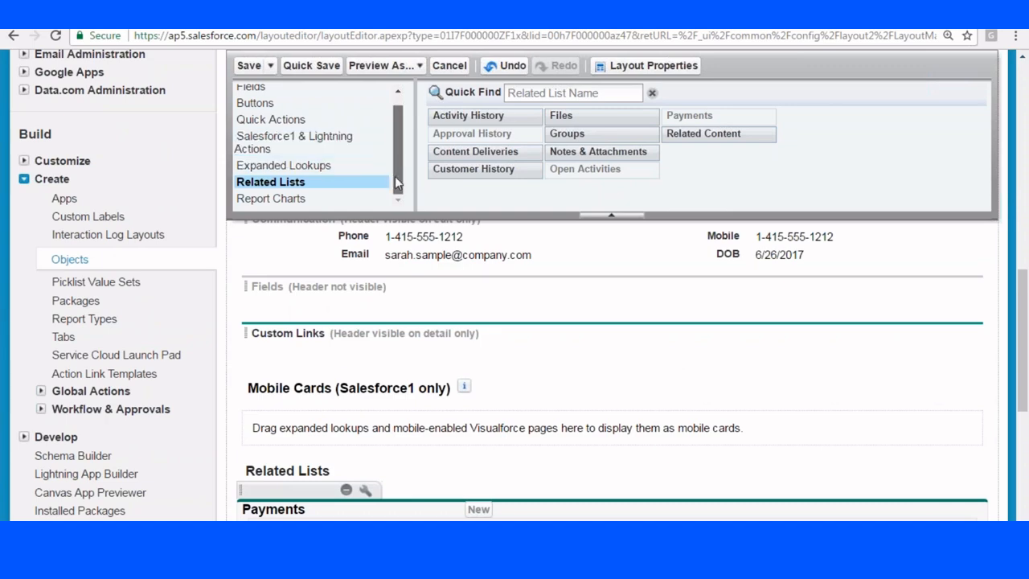
scroll(396, 120, "up", 2)
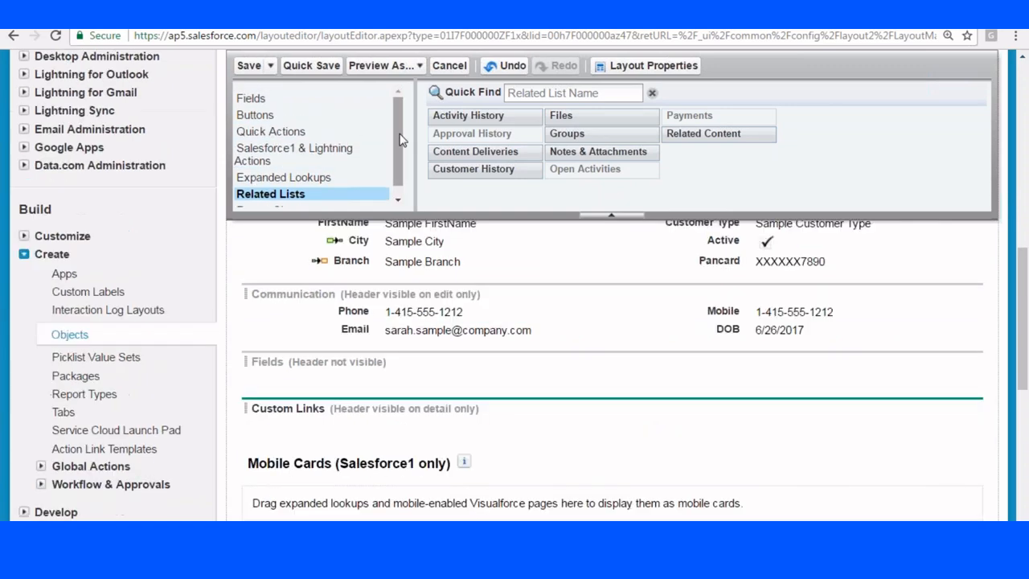
scroll(402, 153, "down", 1)
scroll(402, 152, "up", 1)
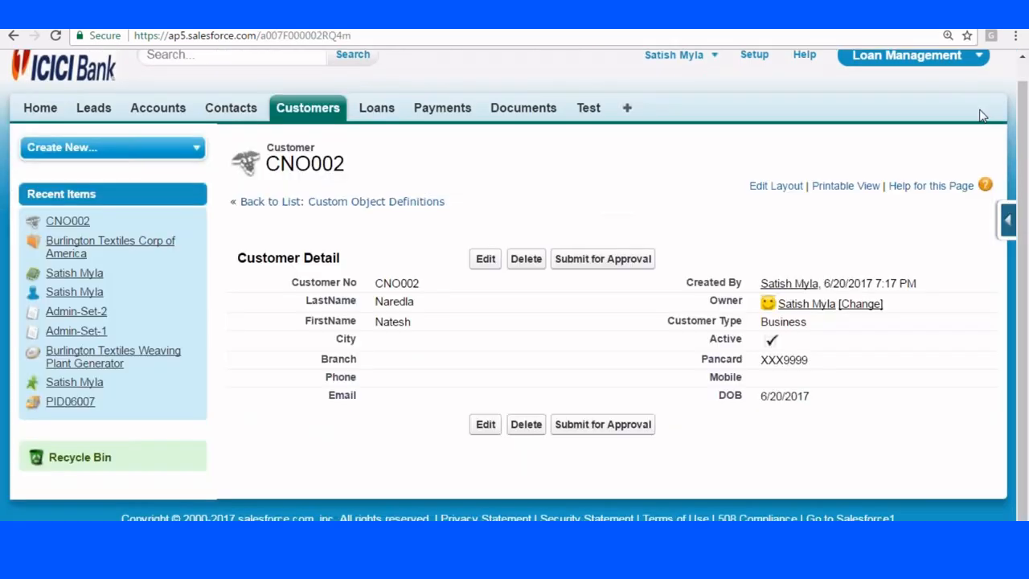
Launch the Developer Console from the user menu and maximise its window.
scroll(965, 112, "up", 1)
left_click(715, 76)
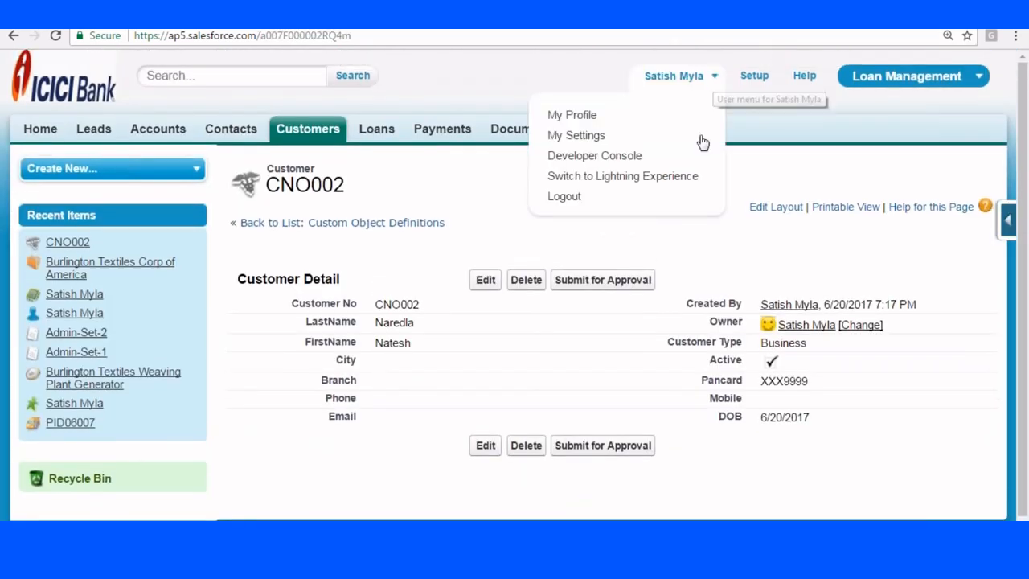
left_click(591, 156)
left_click(714, 12)
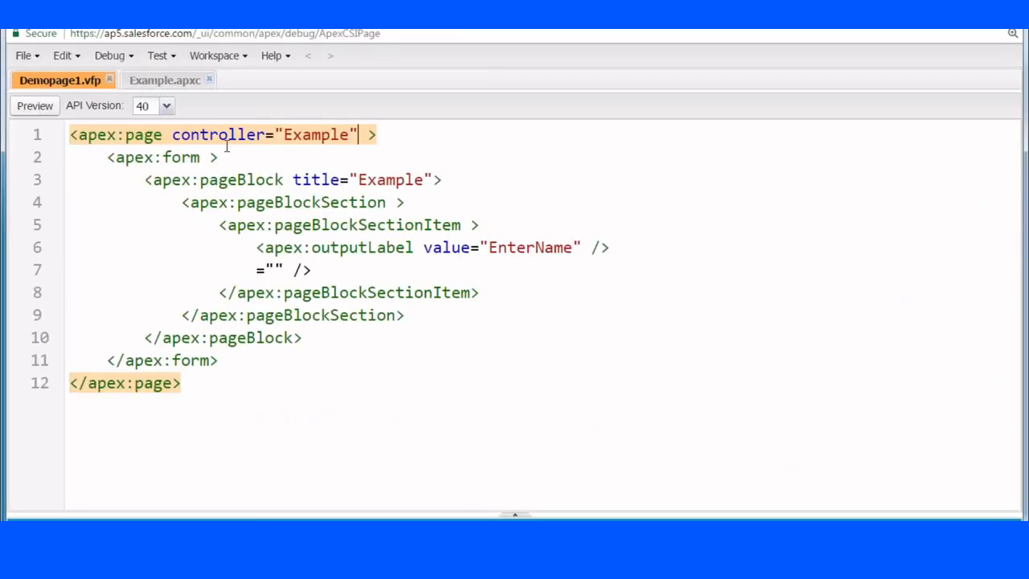
Create a new Visualforce page 'ExamplePage' with standardController="Customer__c".
left_click(32, 58)
mouse_move(77, 84)
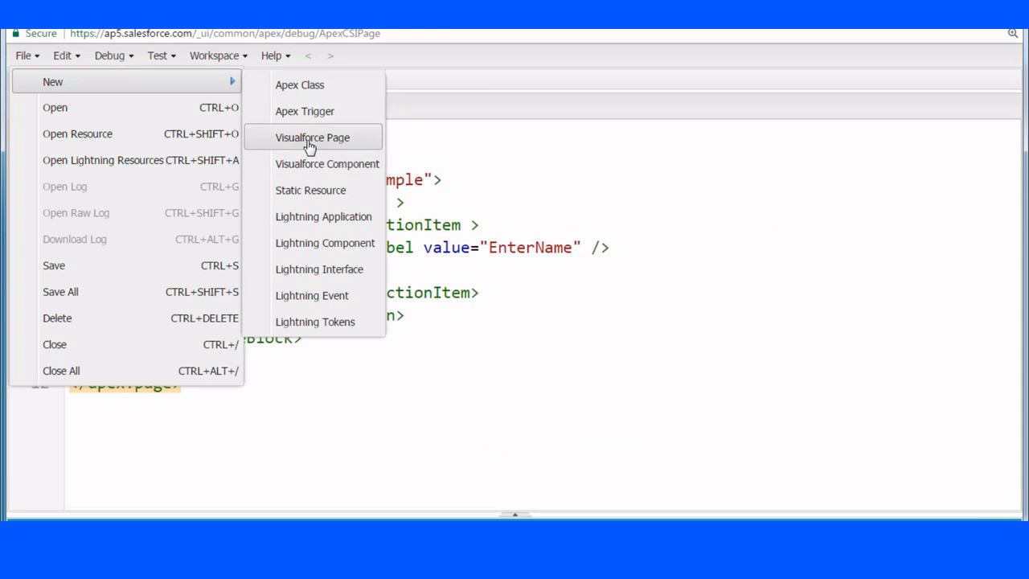
left_click(337, 138)
type("ExamplePage")
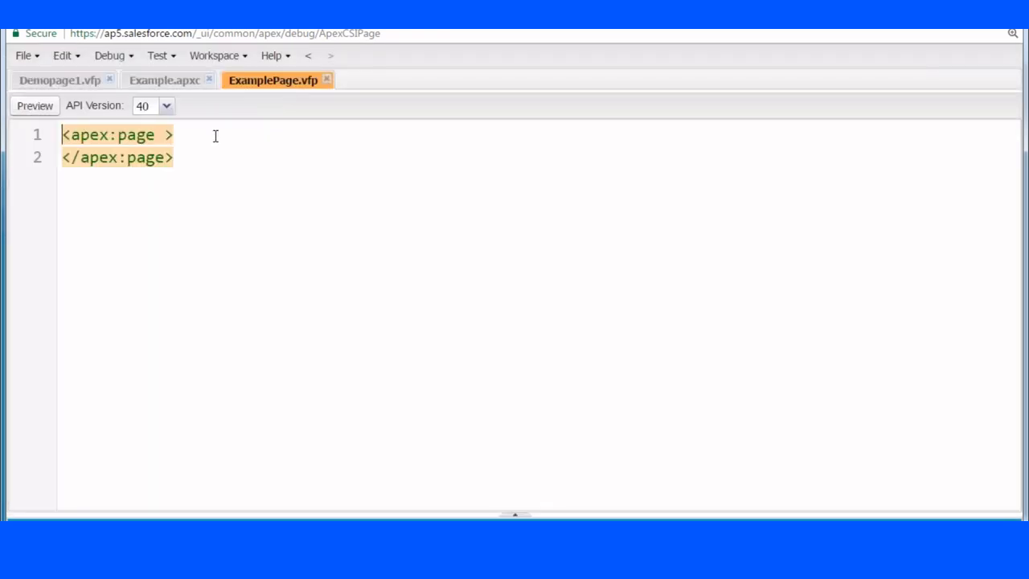
left_click(167, 136)
type("sta")
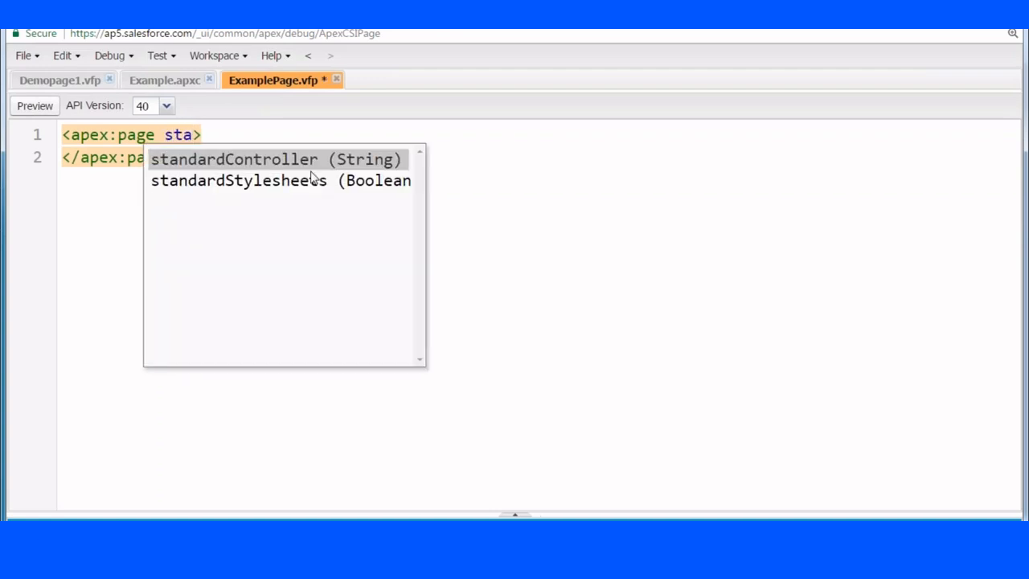
key("Return")
type("Customer__c")
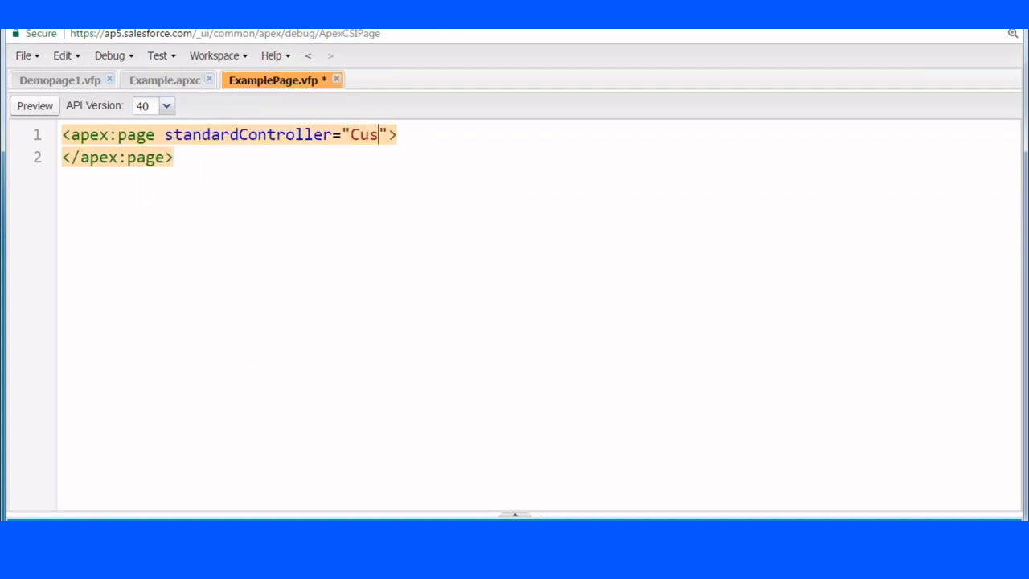
Output {! Customer__c.FirstName__c} <br/> and the LastName__c field on separate lines, then save ExamplePage.vfp.
left_click(537, 145)
key("Return")
type("{! Customer__c")
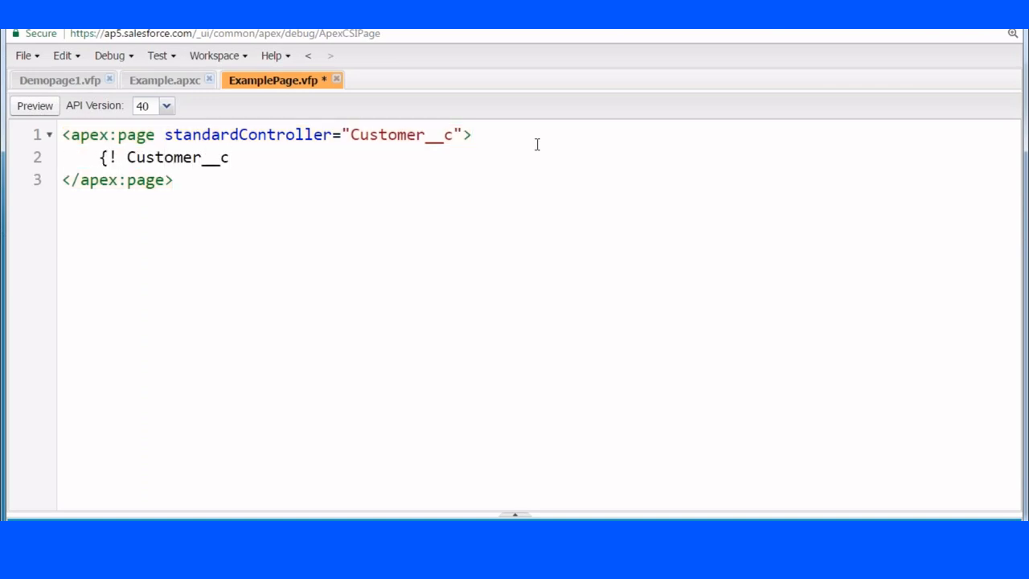
type(".FirstName++")
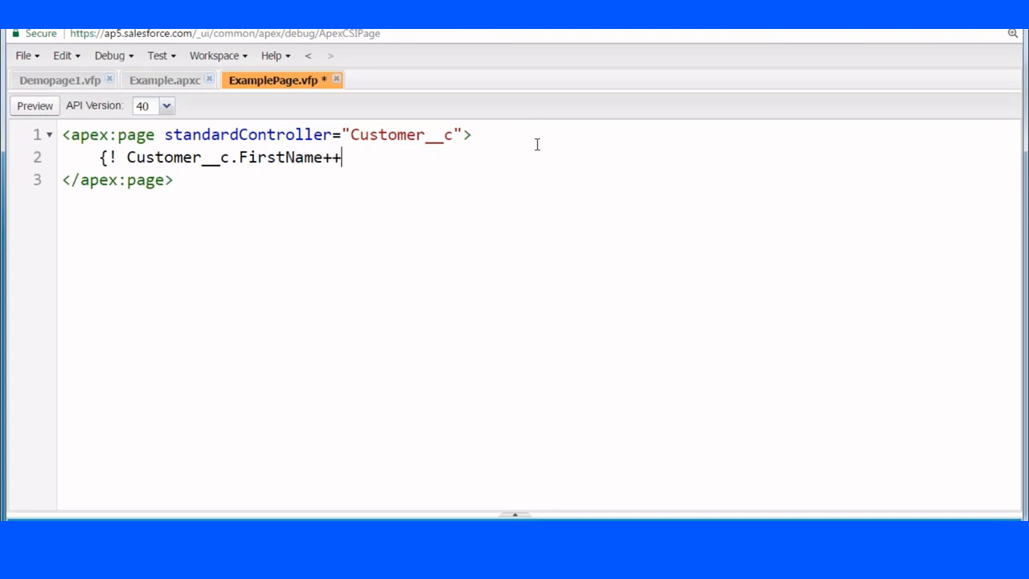
key("BackSpace")
type("__c} <br/>")
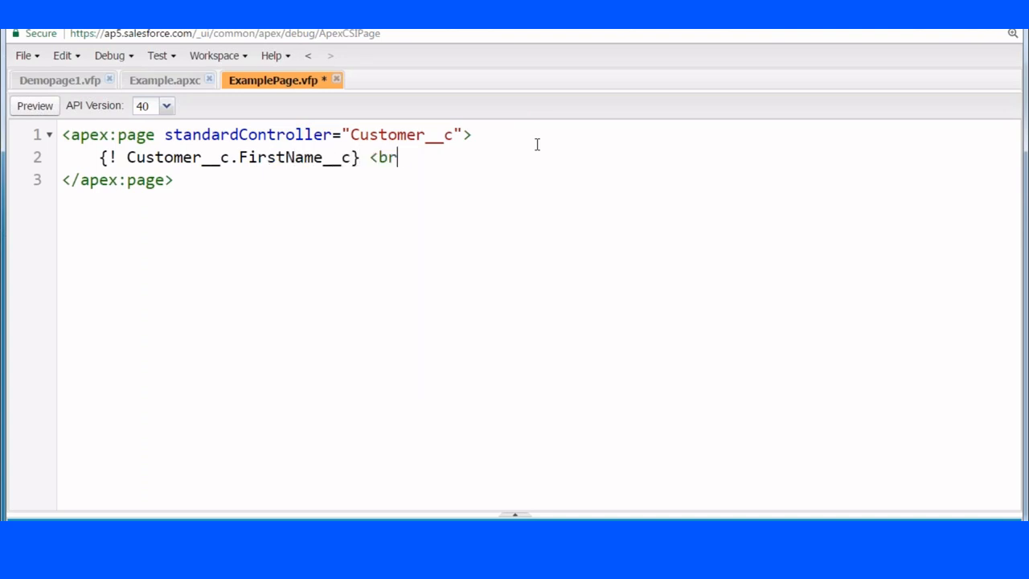
key("Return")
type("{!C")
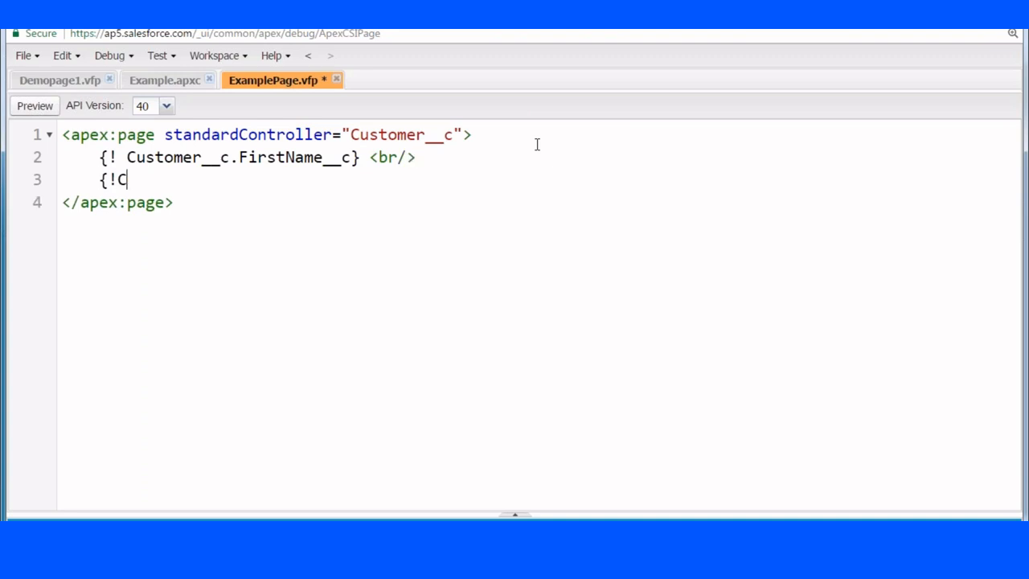
type("ustomer__C.La")
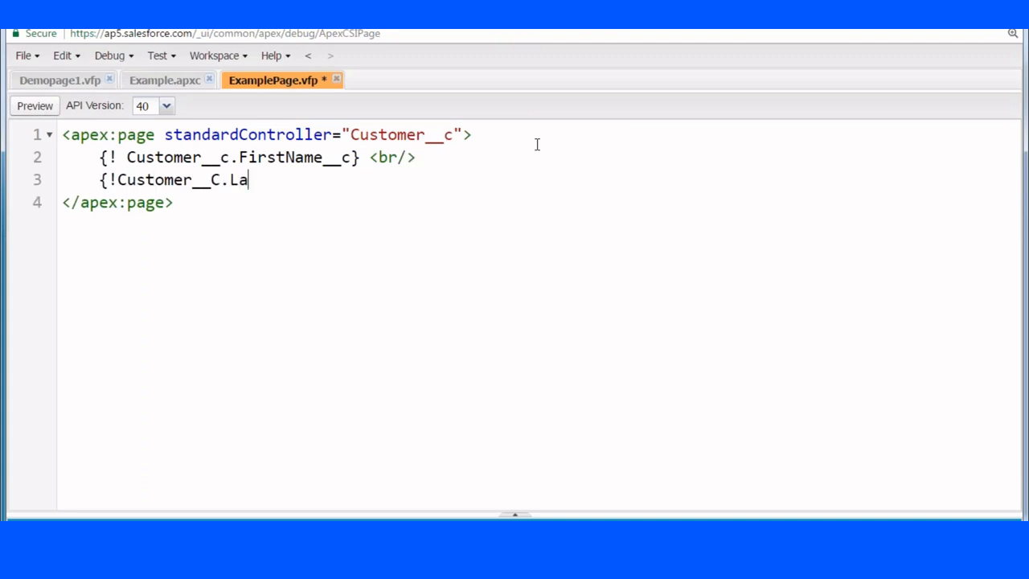
type("stName__c")
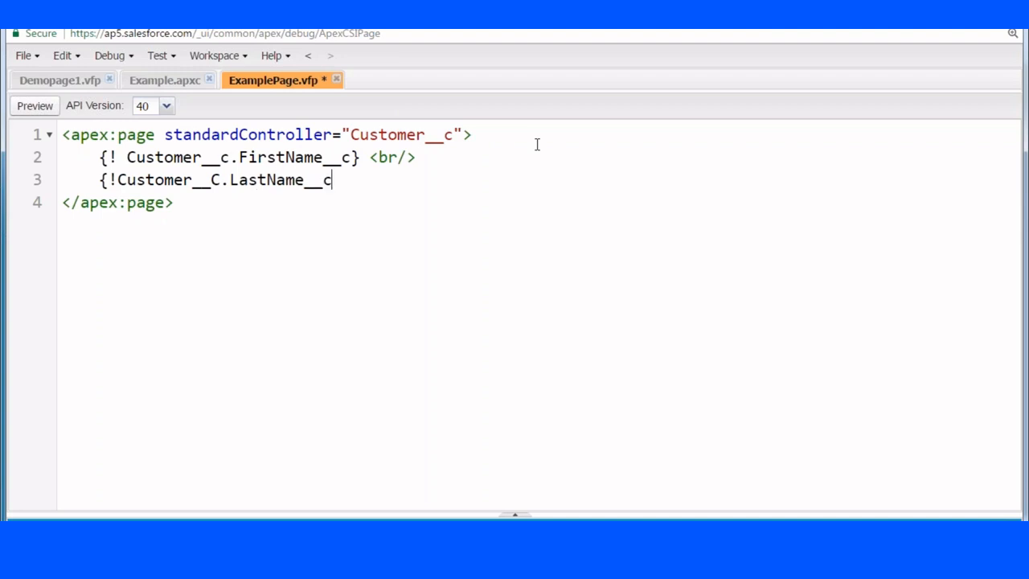
key("ctrl+s")
Back in the browser, drag the ExamplePage Visualforce page into the Customer layout's Fields section and save.
left_click(132, 540)
left_click(128, 498)
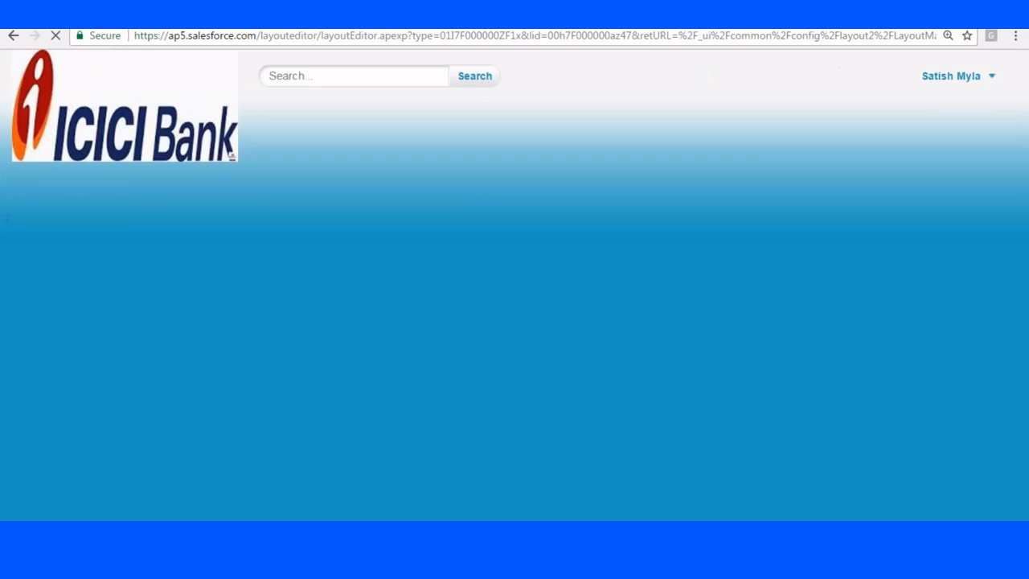
scroll(508, 387, "down", 3)
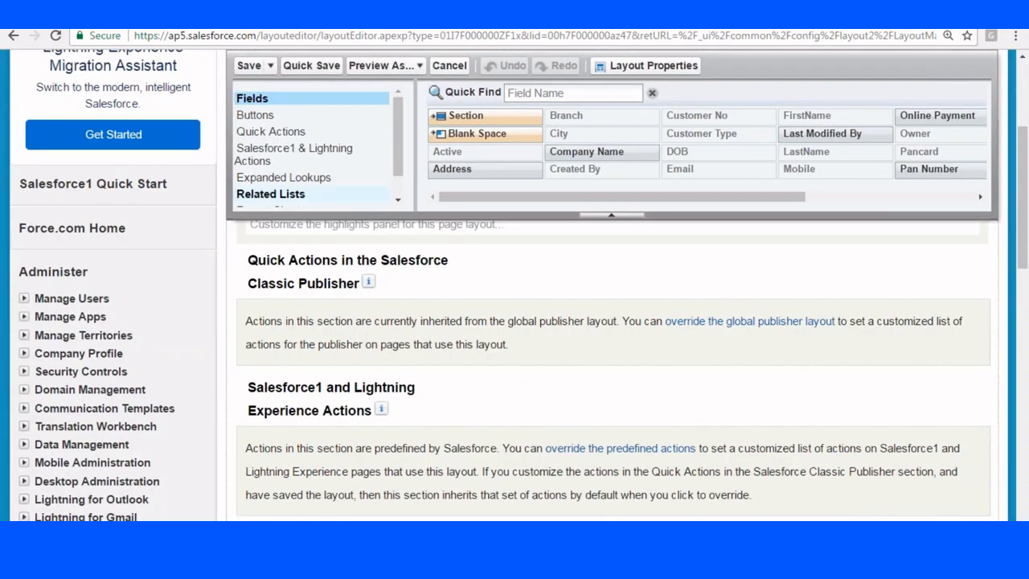
scroll(274, 194, "down", 1)
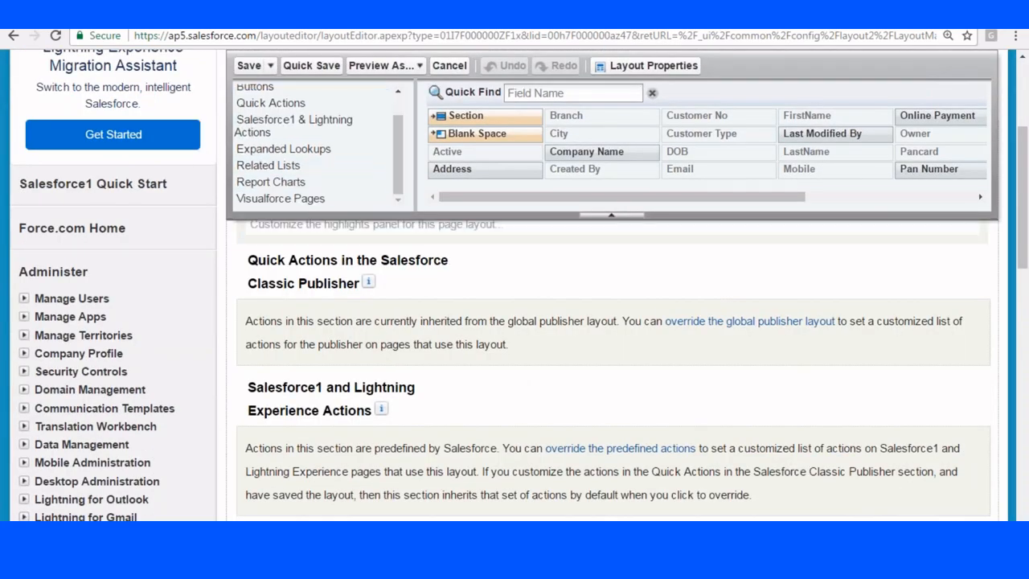
left_click(268, 198)
scroll(507, 289, "down", 3)
scroll(507, 294, "down", 2)
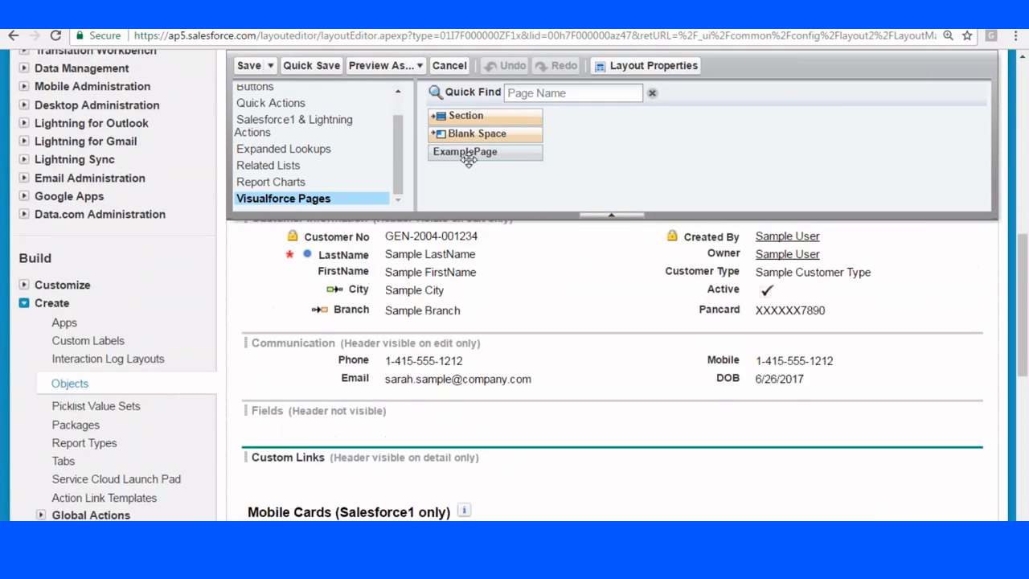
left_click_drag(465, 151, 351, 418)
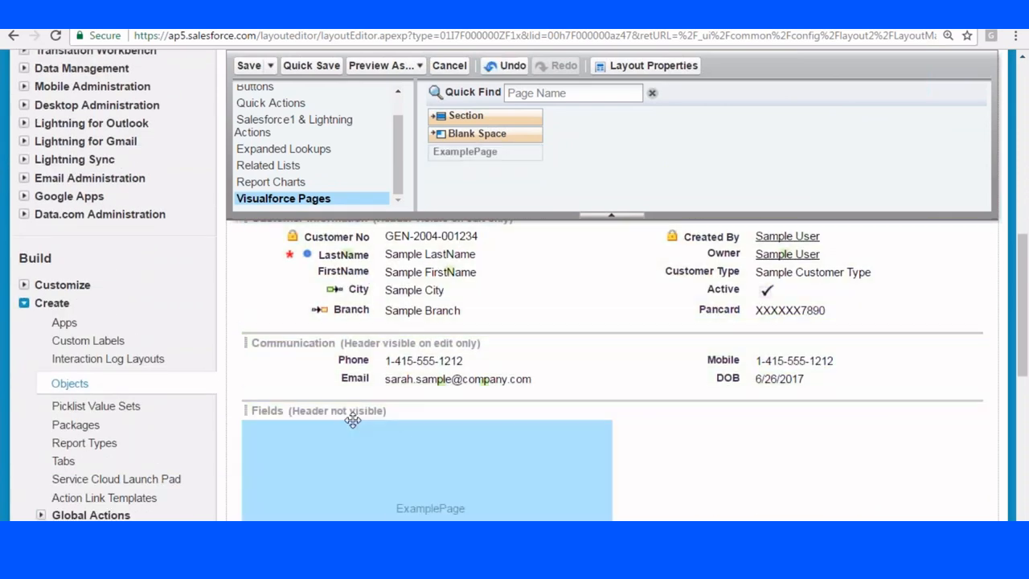
left_click(247, 67)
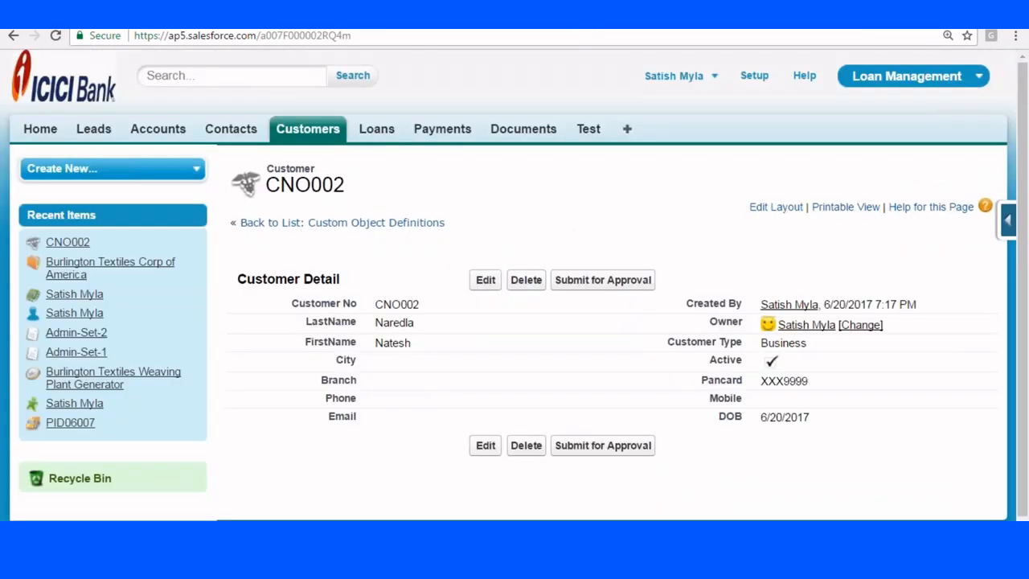
Reload customer record CNO002 and check the first and last name output by ExamplePage.
left_click(421, 35)
key("Return")
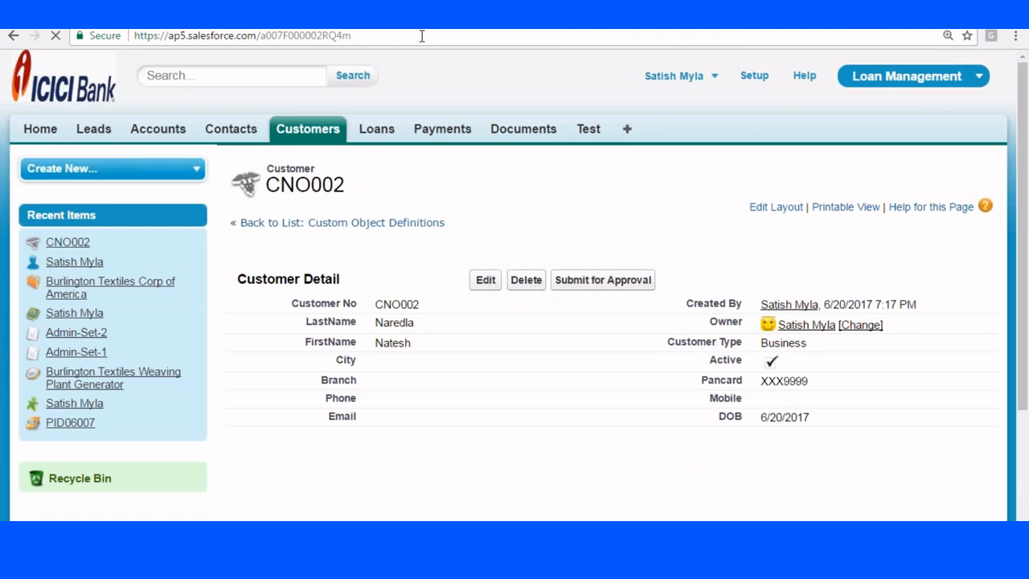
scroll(443, 124, "down", 3)
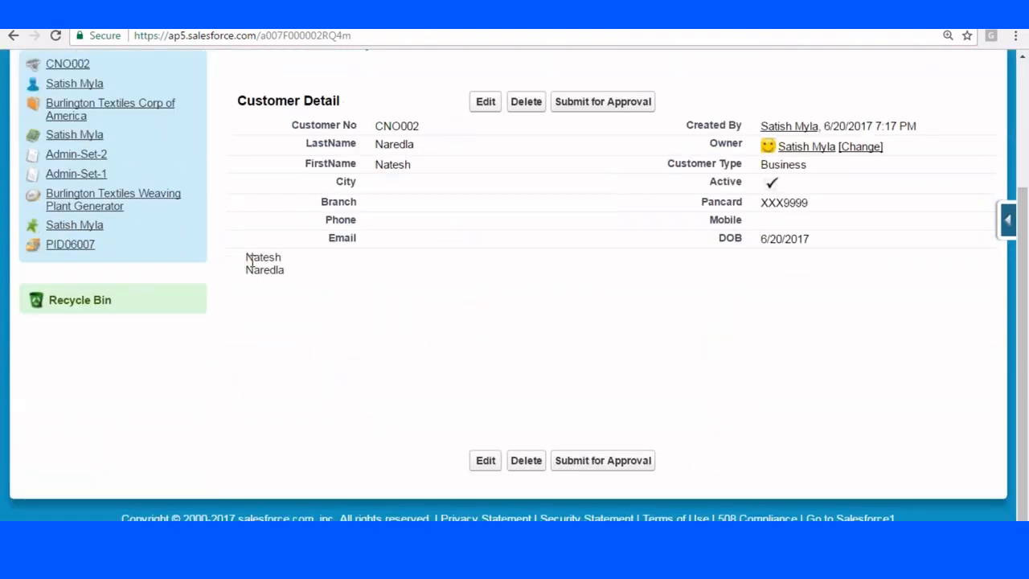
left_click_drag(248, 259, 310, 290)
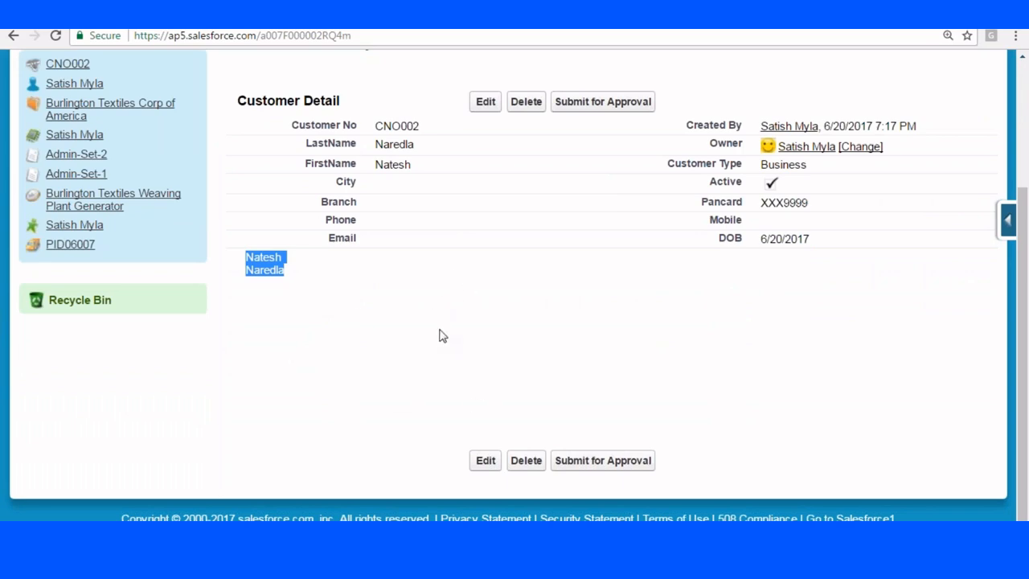
scroll(441, 335, "up", 3)
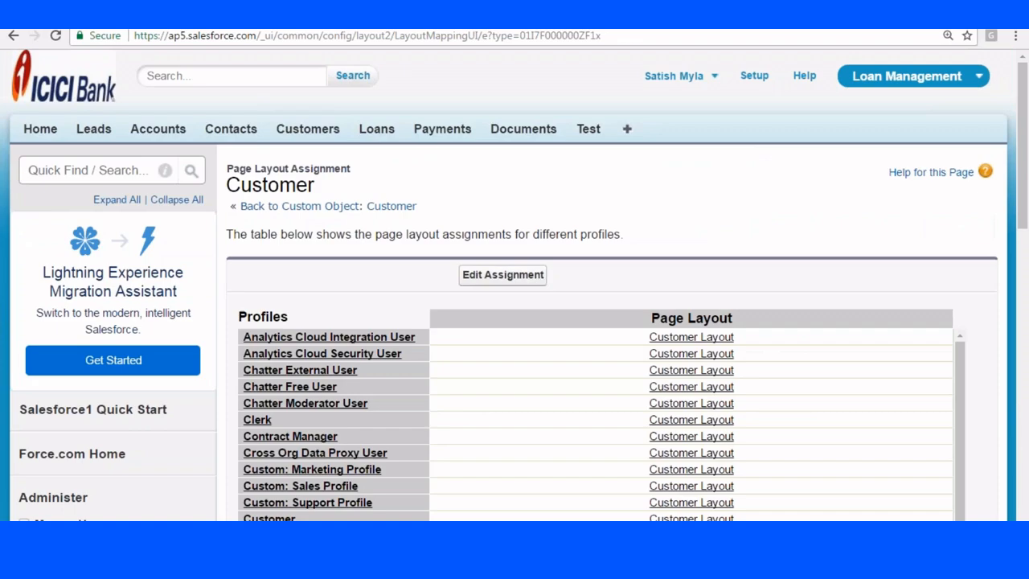
In the New Customer layout, remove ExamplePage and the now-empty Fields section.
scroll(499, 104, "down", 8)
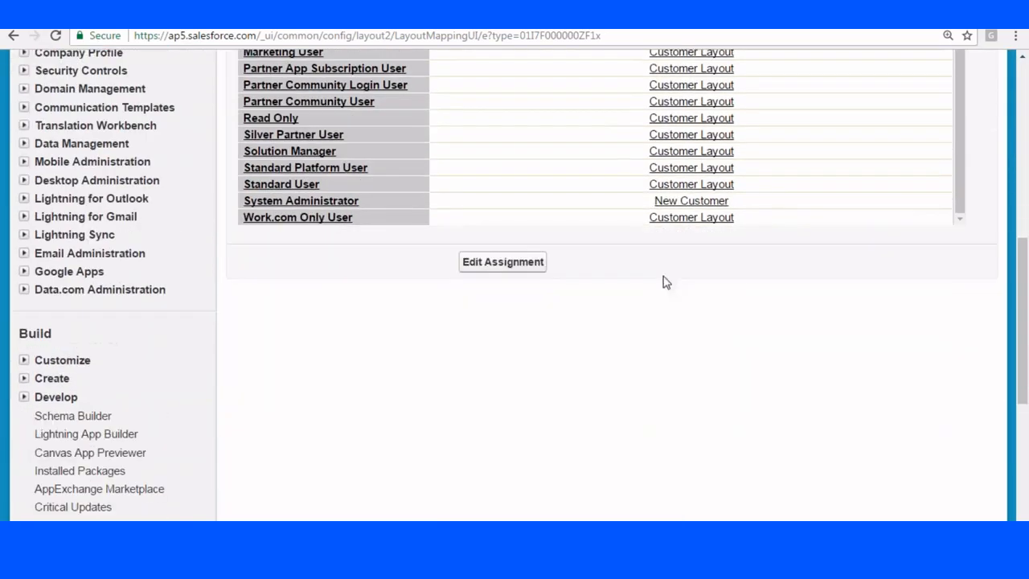
left_click(692, 201)
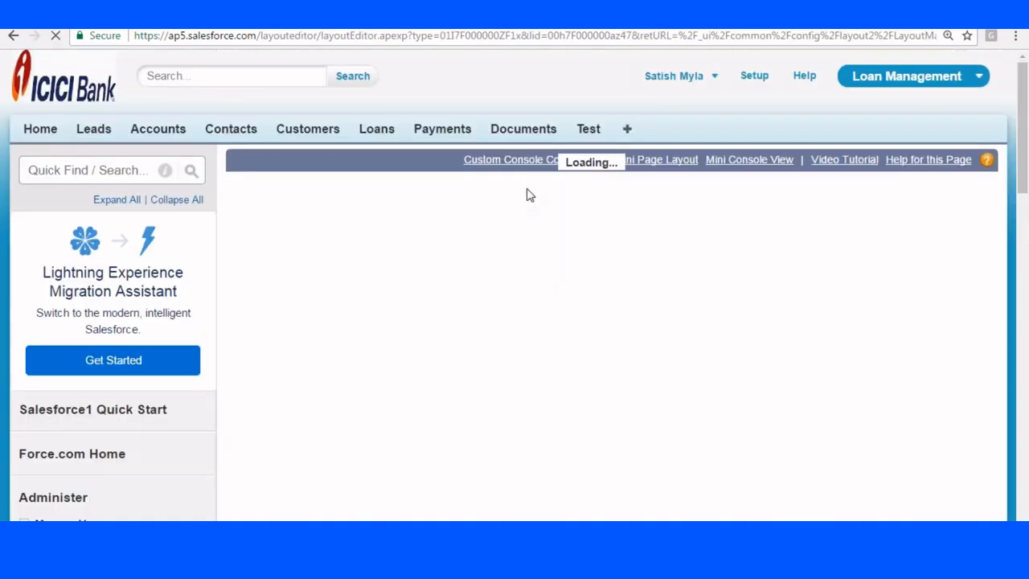
scroll(505, 201, "down", 3)
scroll(505, 209, "down", 10)
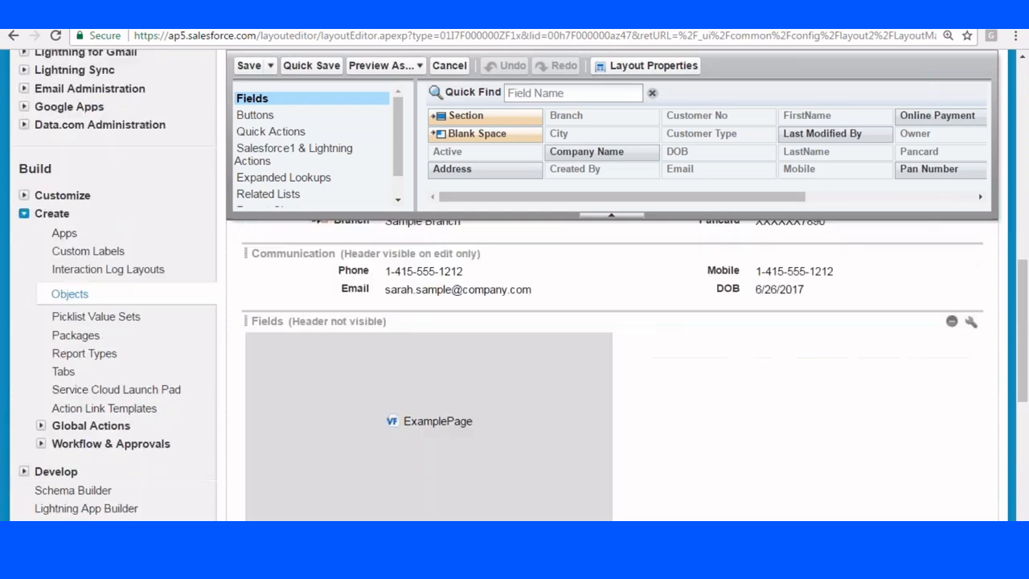
left_click(584, 354)
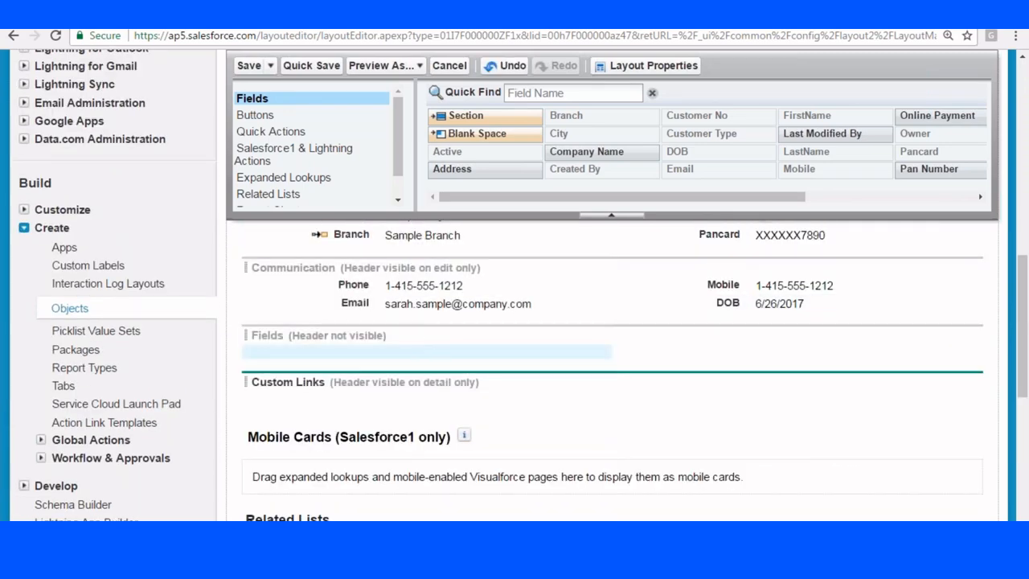
scroll(427, 338, "down", 2)
scroll(937, 273, "up", 2)
left_click(951, 335)
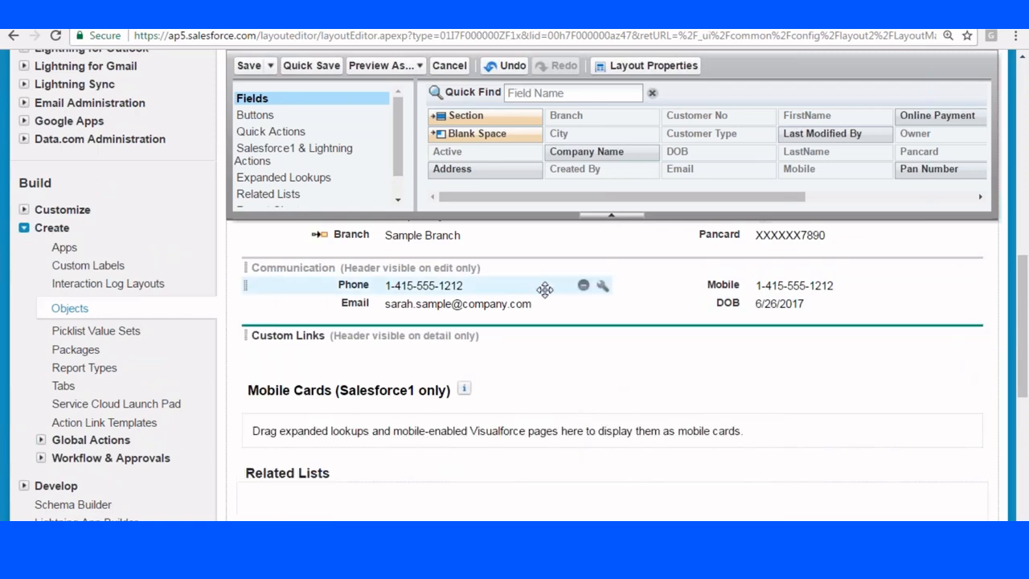
Add Notes & Attachments, Payments and Open Activities related lists, then save, confirming the overwrite.
scroll(544, 287, "up", 2)
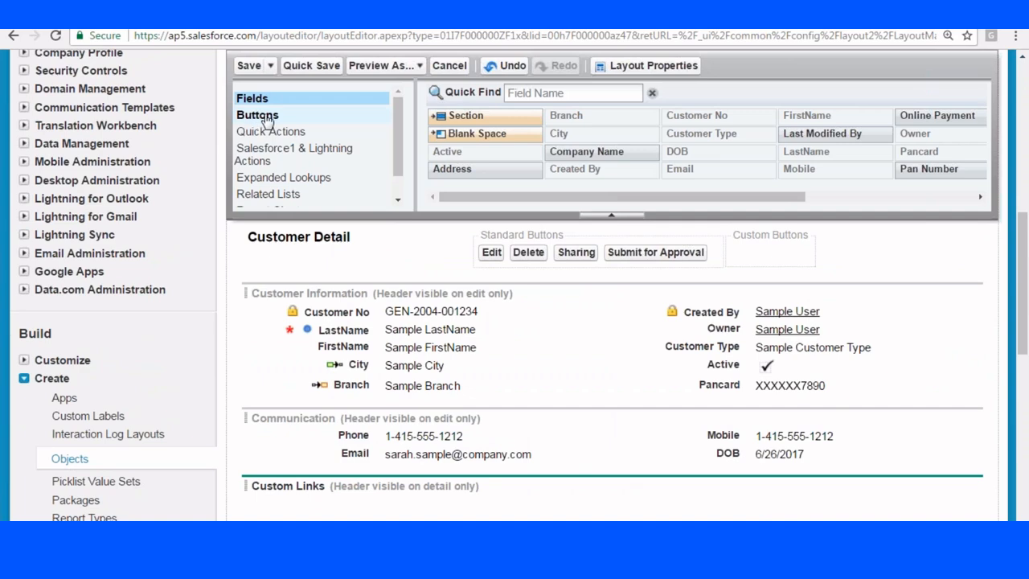
scroll(317, 140, "down", 1)
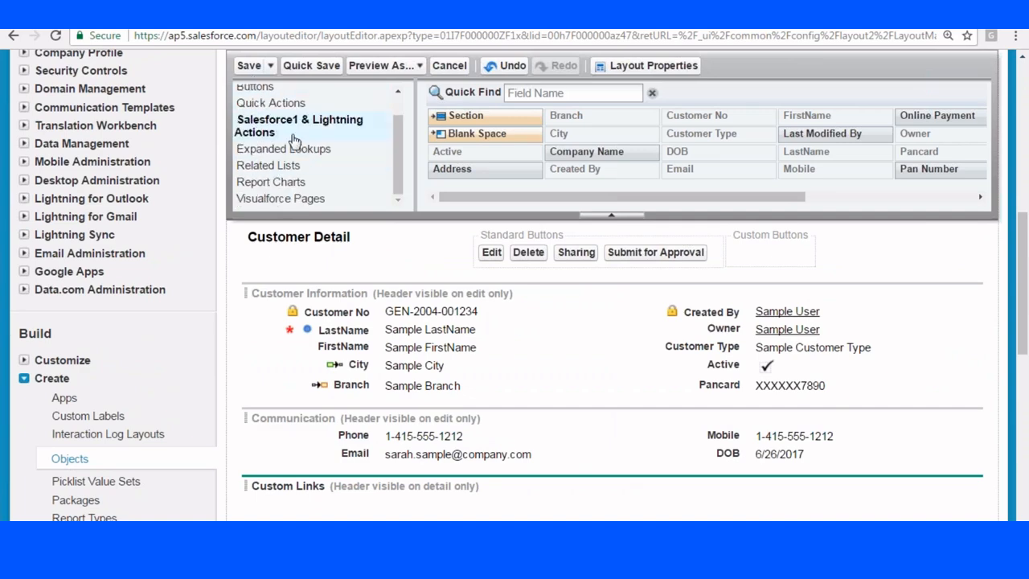
scroll(296, 149, "down", 1)
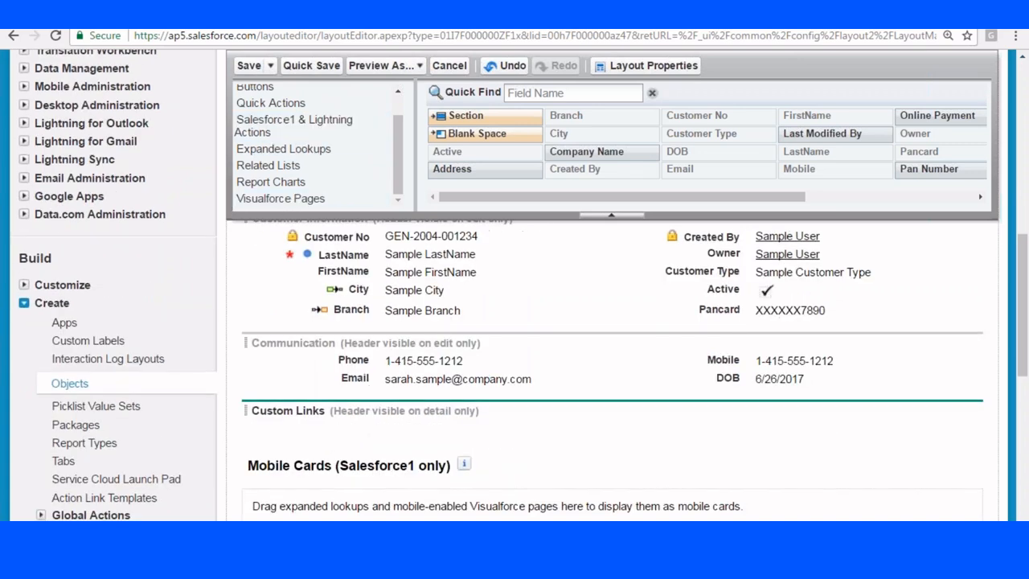
scroll(514, 362, "down", 3)
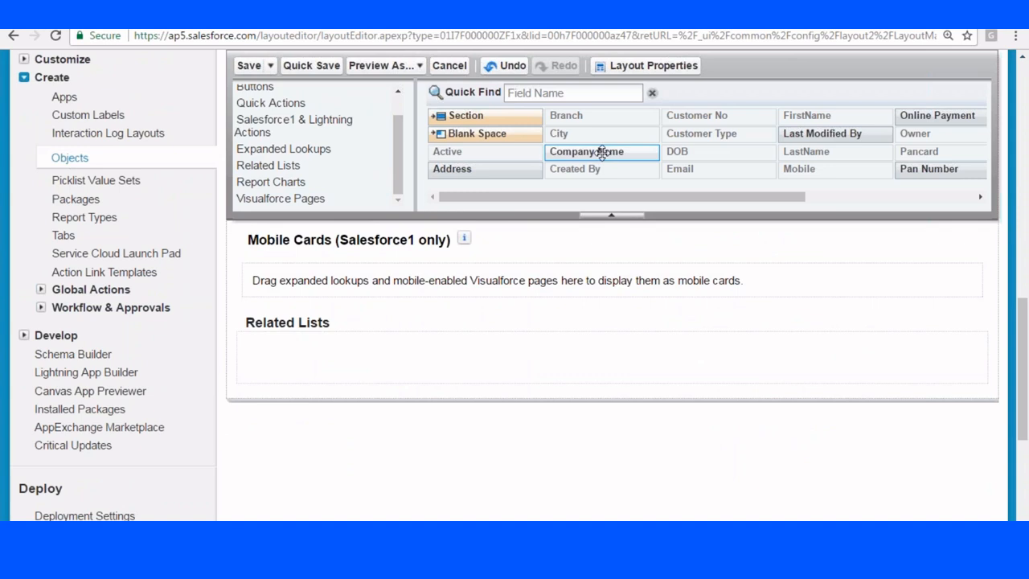
left_click(266, 165)
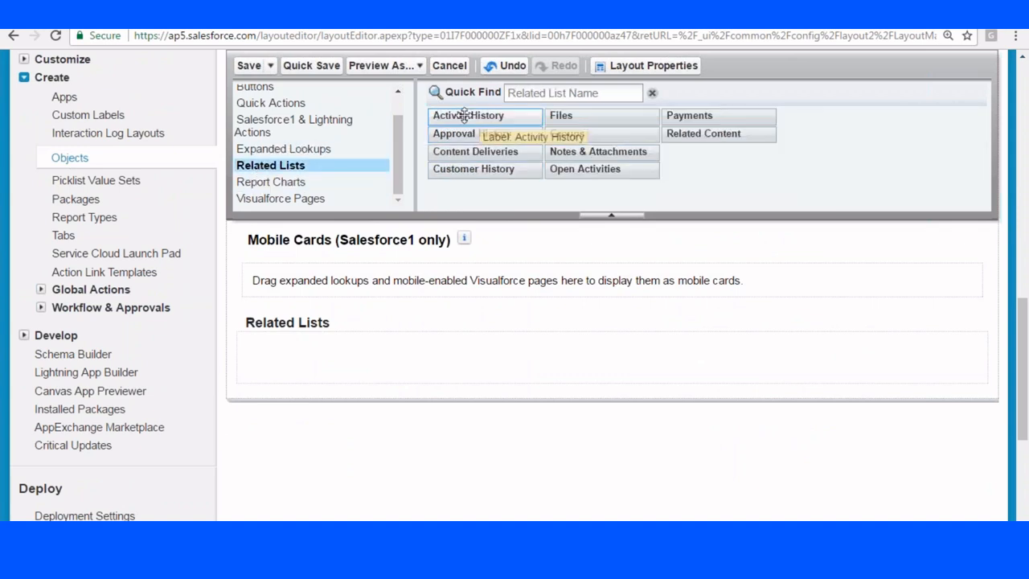
left_click_drag(593, 152, 368, 340)
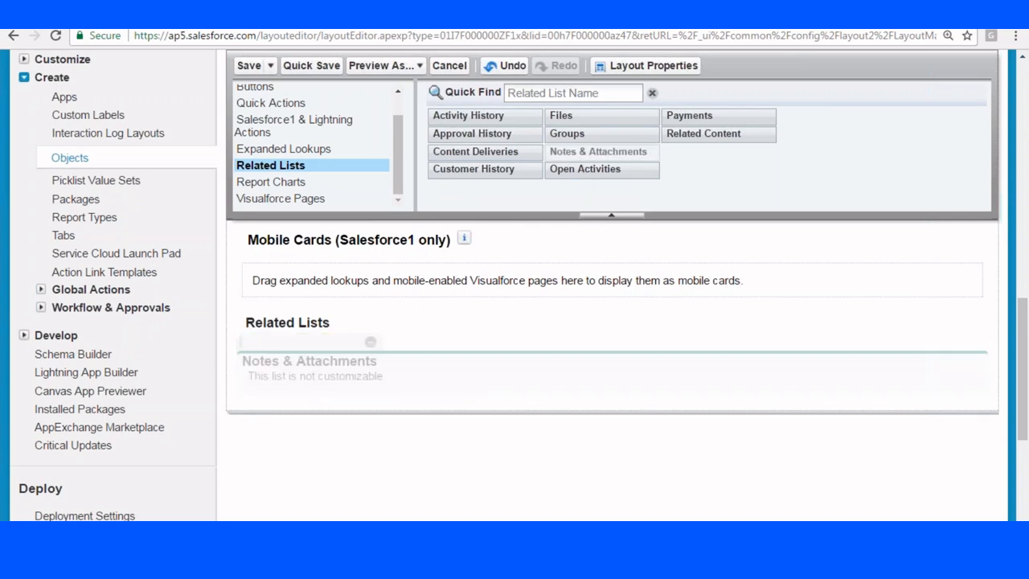
left_click_drag(682, 115, 402, 378)
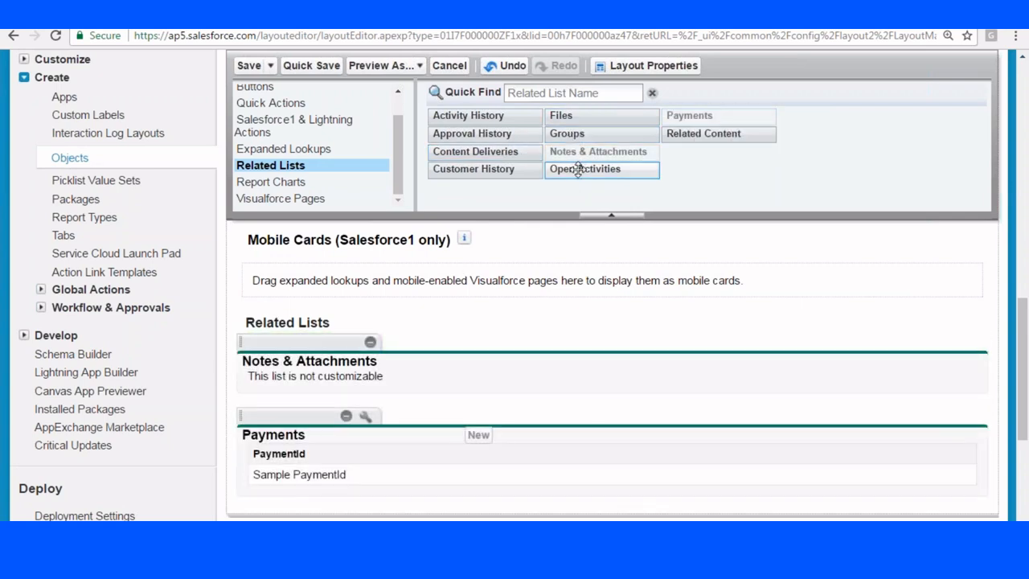
left_click_drag(579, 169, 271, 391)
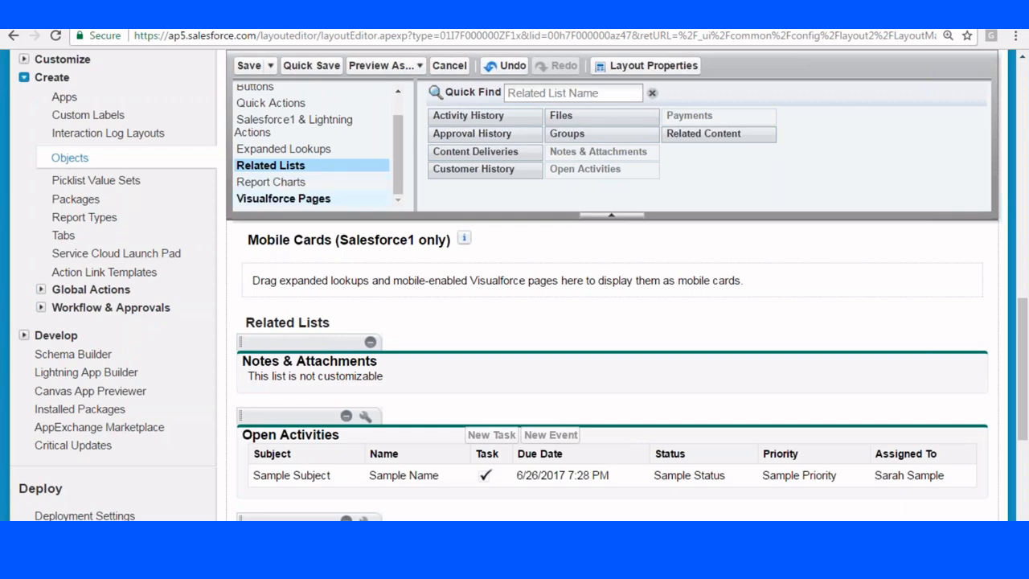
scroll(501, 266, "down", 2)
left_click(249, 67)
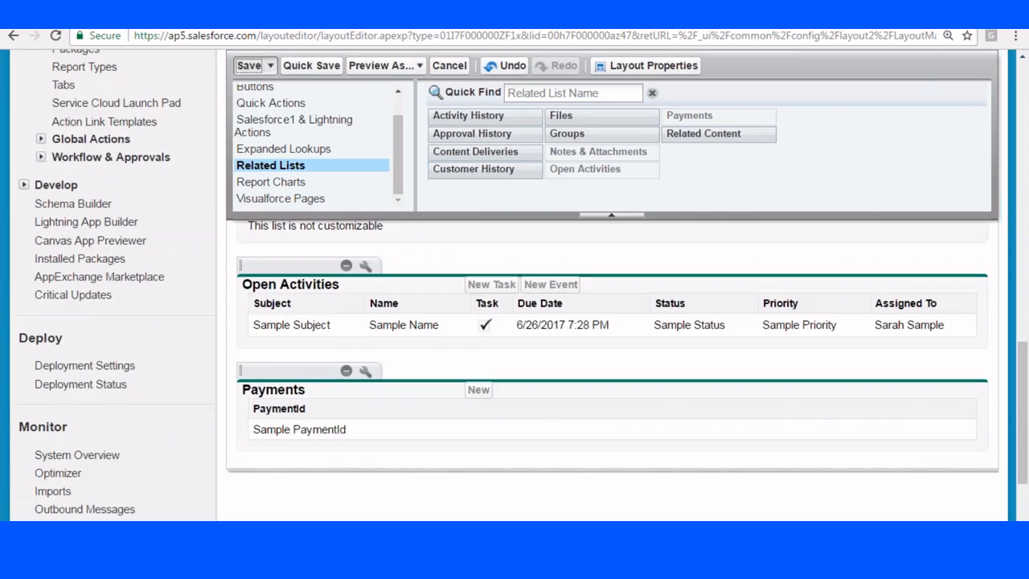
left_click(428, 366)
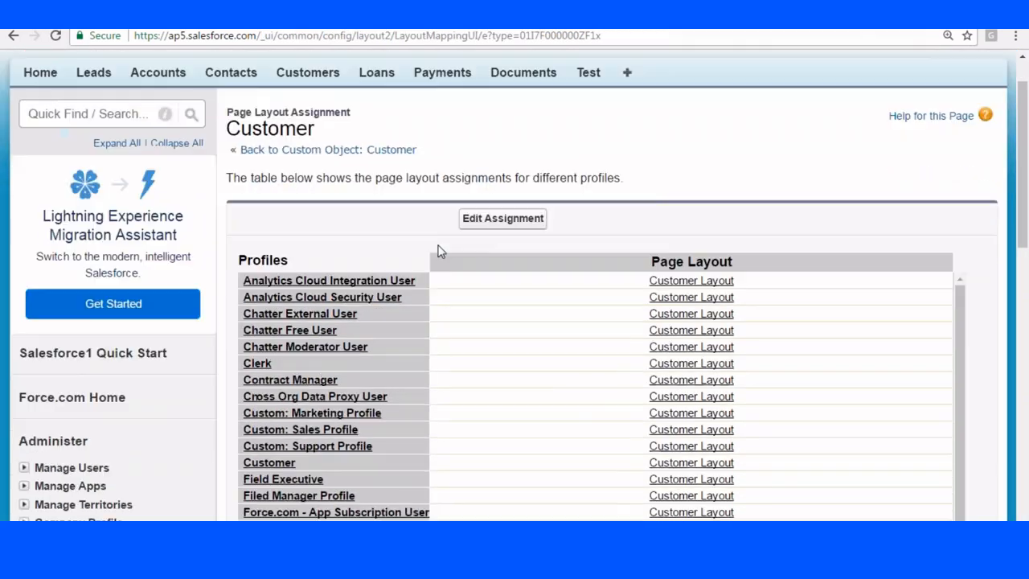
scroll(439, 251, "down", 2)
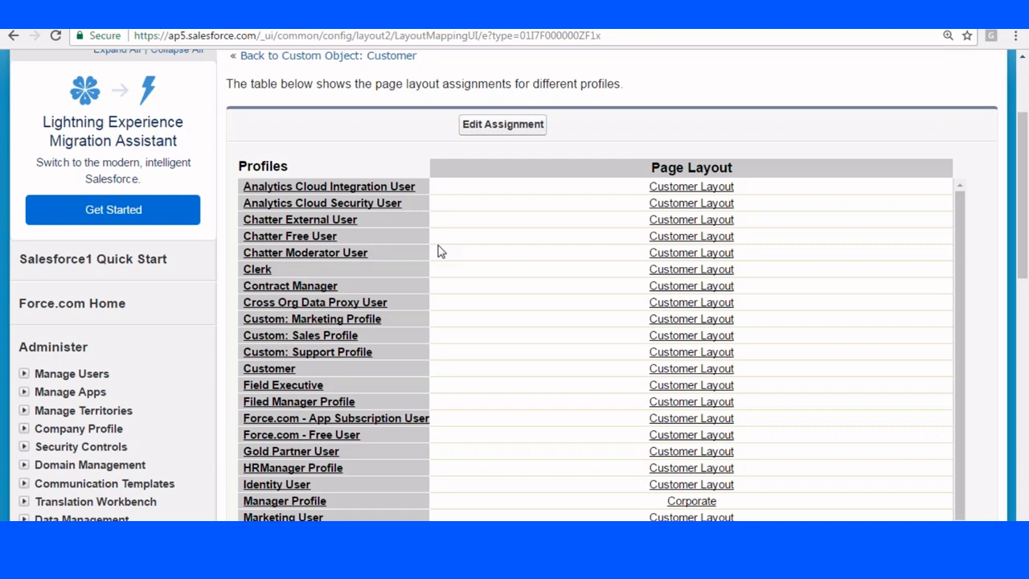
Open the Customer object's New Customer page layout for editing from Setup.
scroll(441, 251, "down", 1)
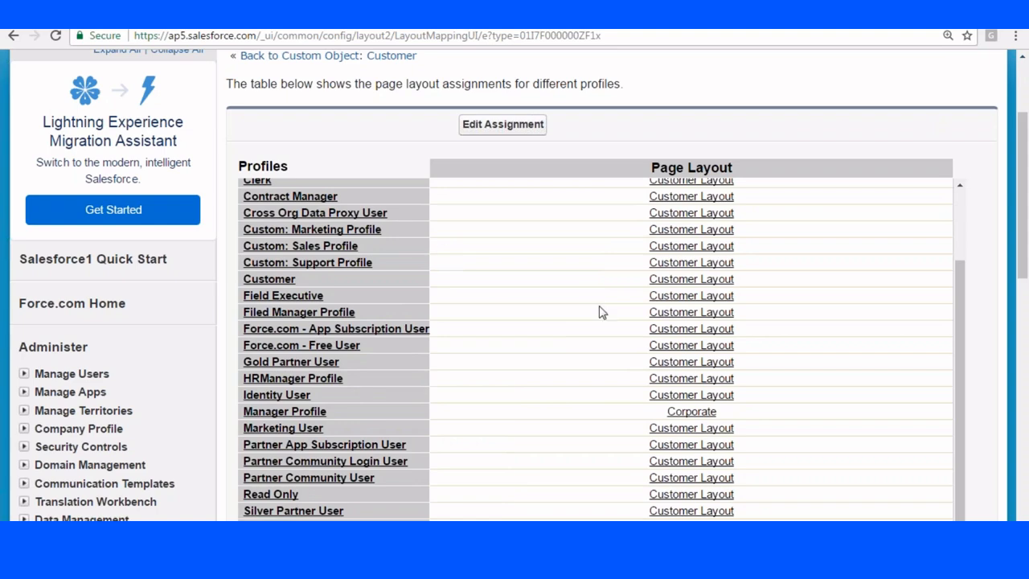
scroll(595, 306, "down", 2)
scroll(488, 283, "up", 3)
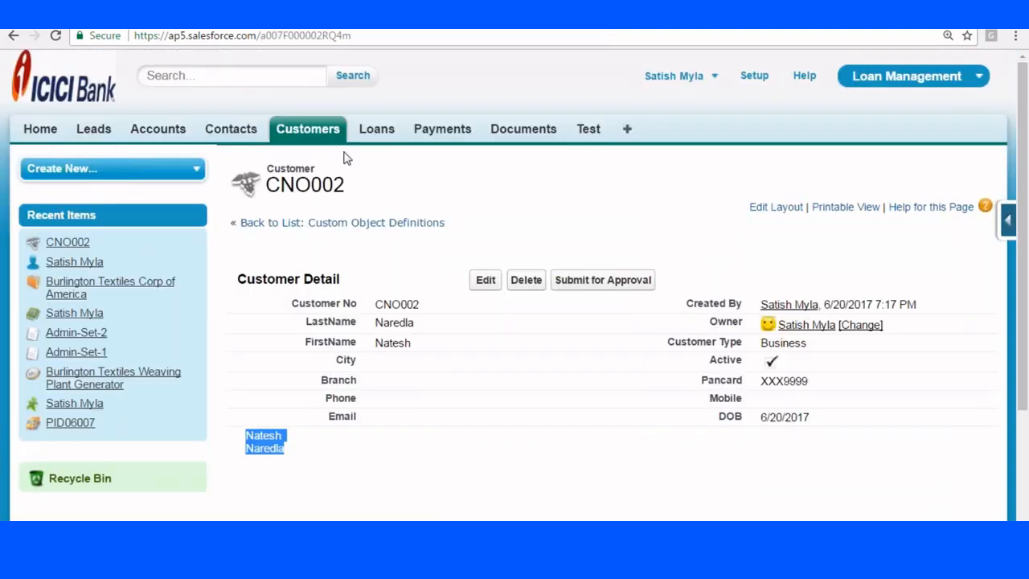
left_click(752, 75)
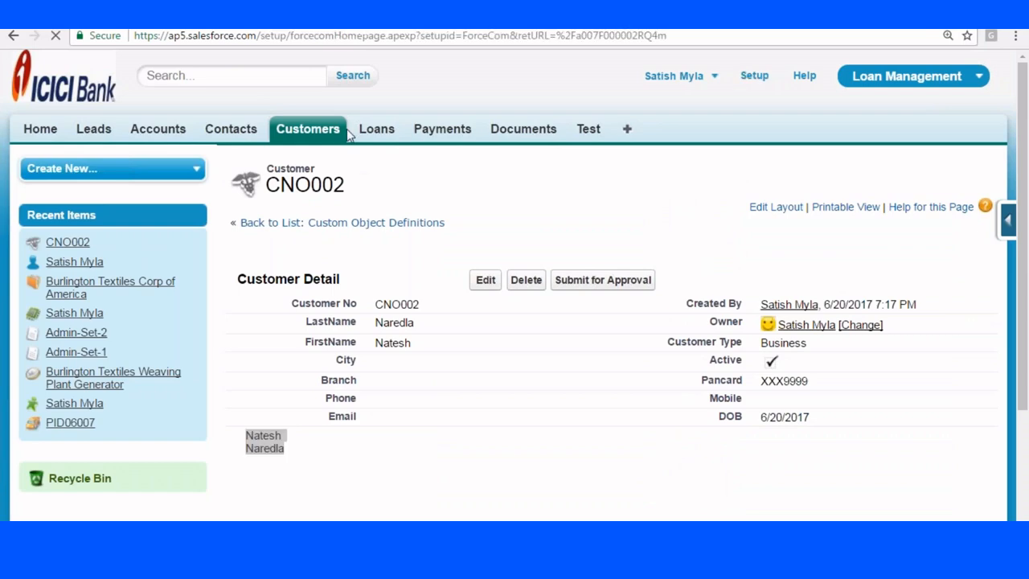
left_click(307, 130)
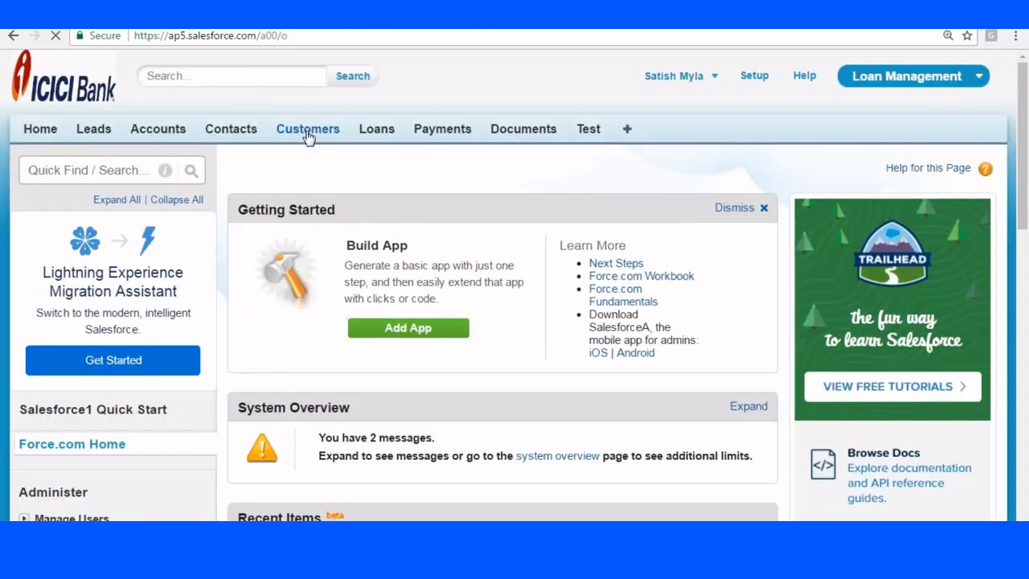
mouse_move(52, 223)
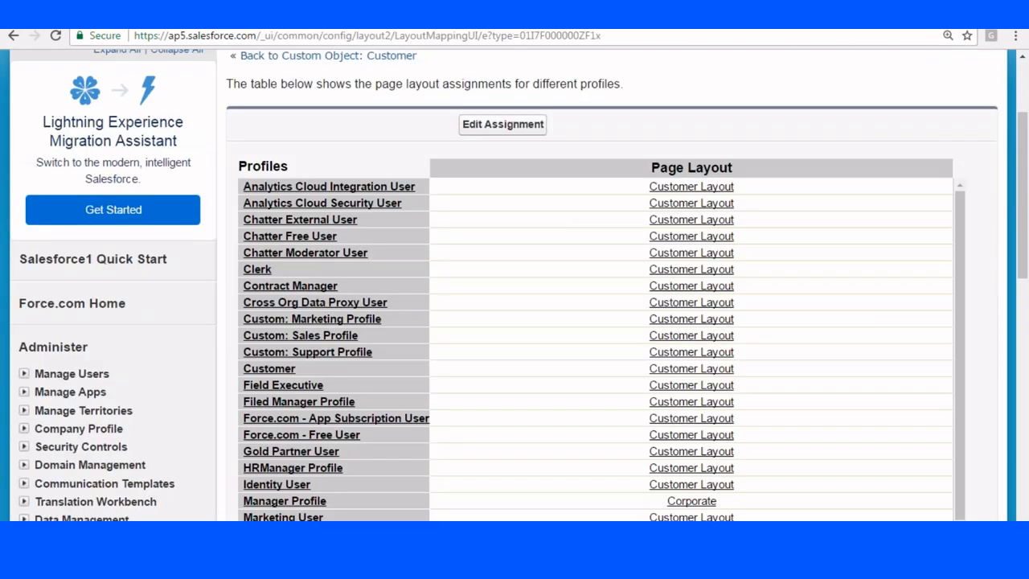
scroll(692, 259, "down", 5)
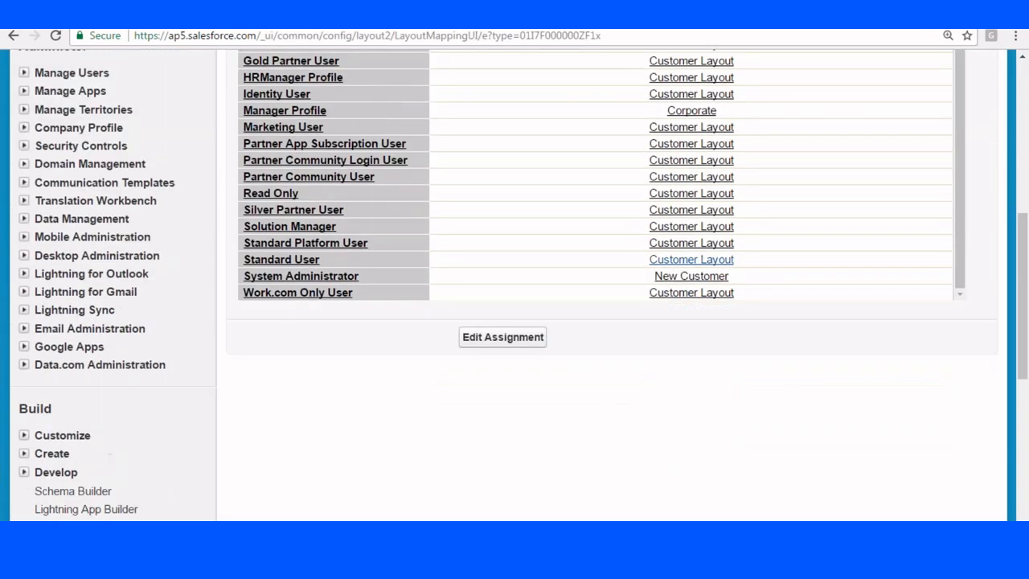
left_click(690, 278)
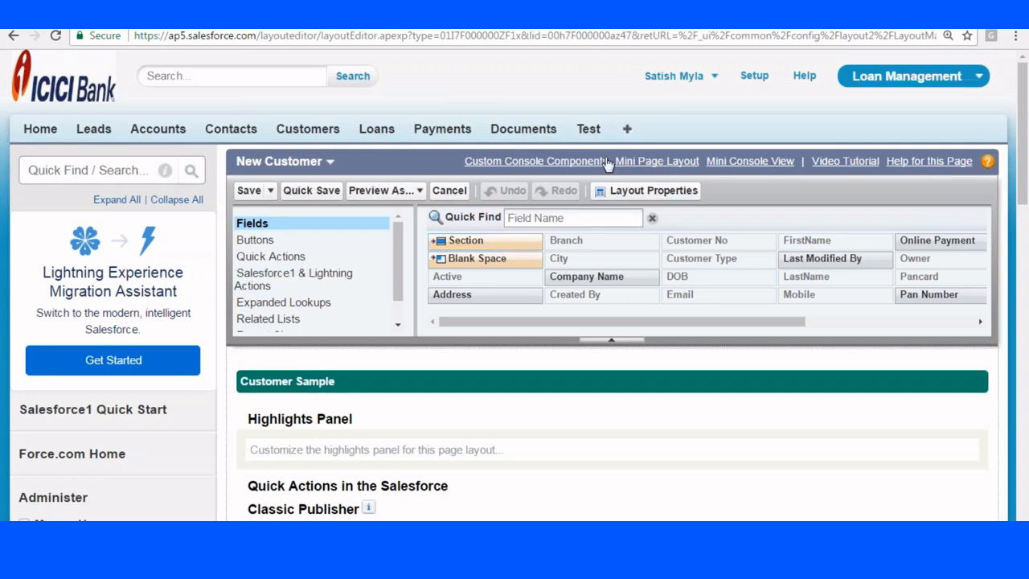
Add FirstName, Customer Type and Phone to the mini page layout's selected fields.
left_click(650, 166)
scroll(643, 204, "down", 4)
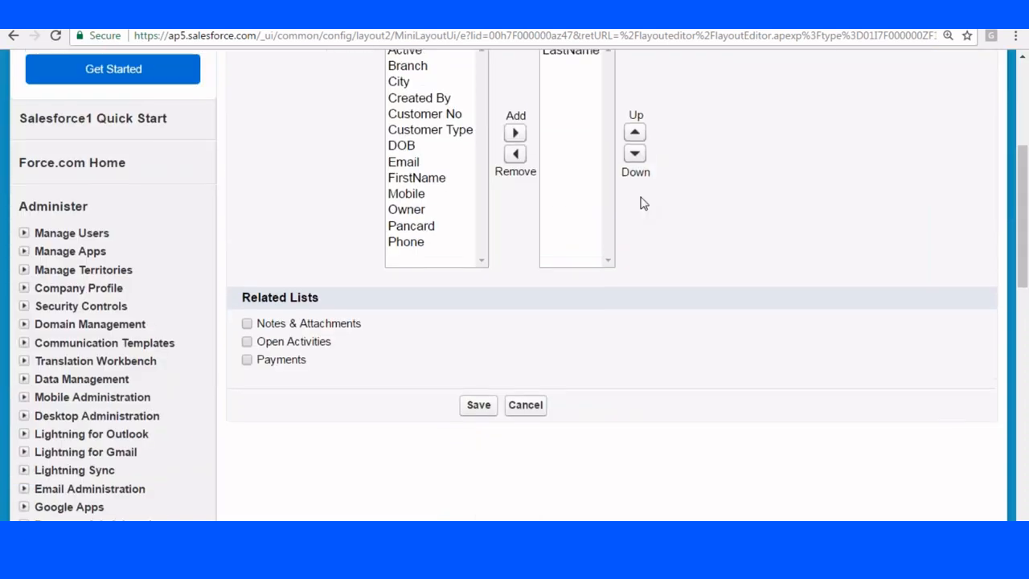
scroll(643, 203, "up", 2)
left_click(437, 319)
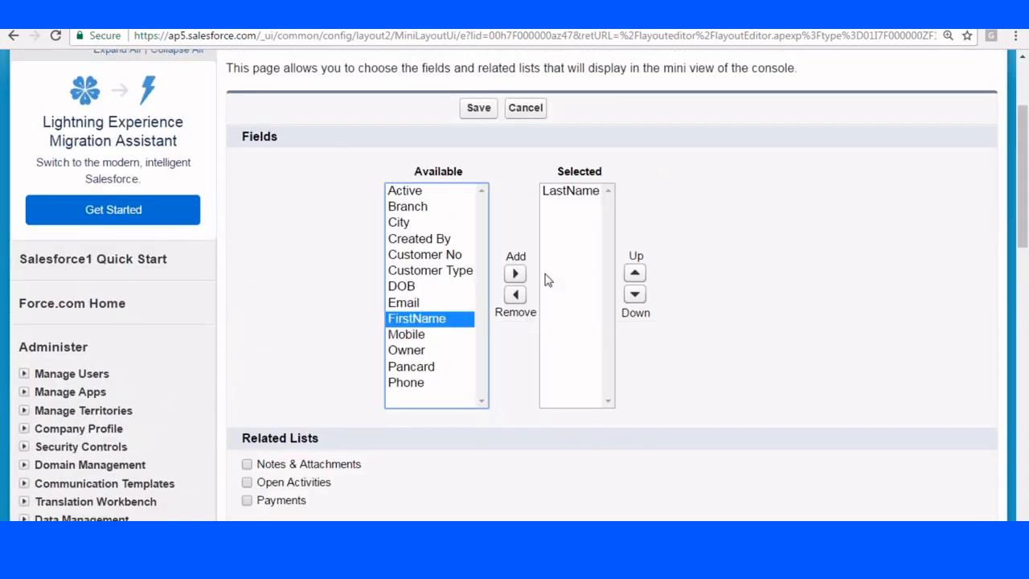
left_click(517, 273)
left_click(456, 262)
left_click(470, 274)
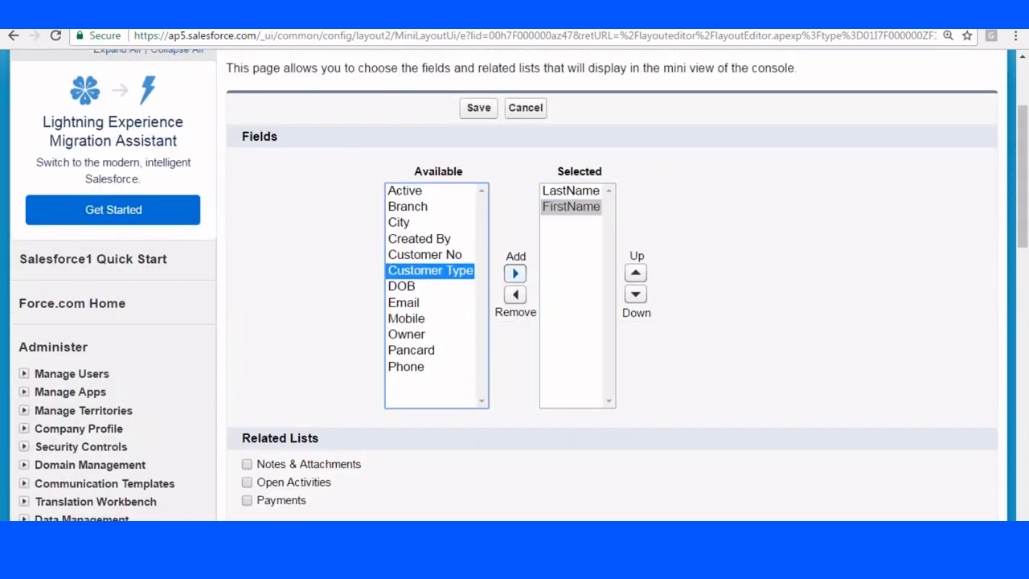
left_click(515, 274)
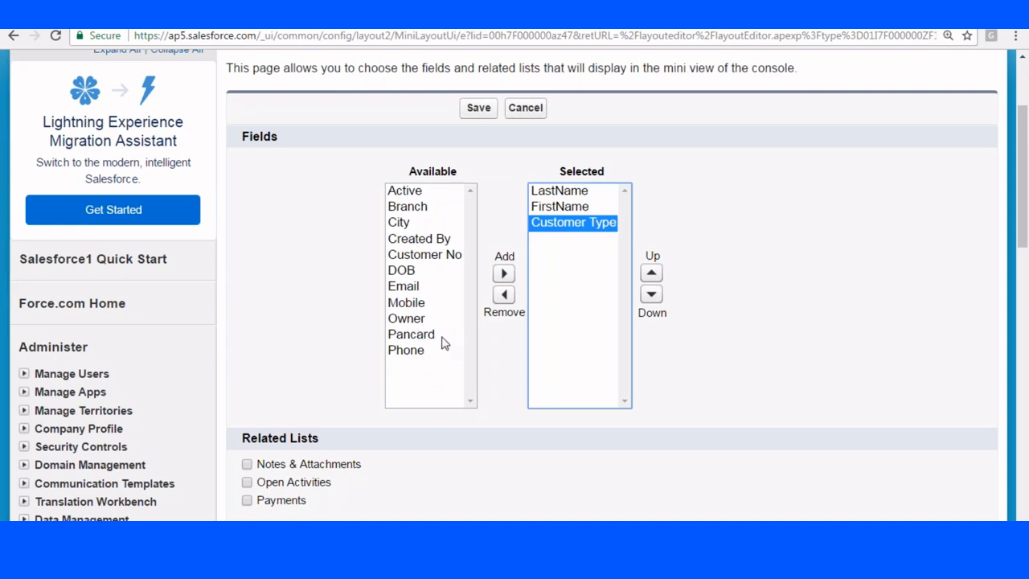
left_click(405, 351)
left_click(504, 273)
Save the mini page layout and then the New Customer page layout.
scroll(504, 274, "down", 2)
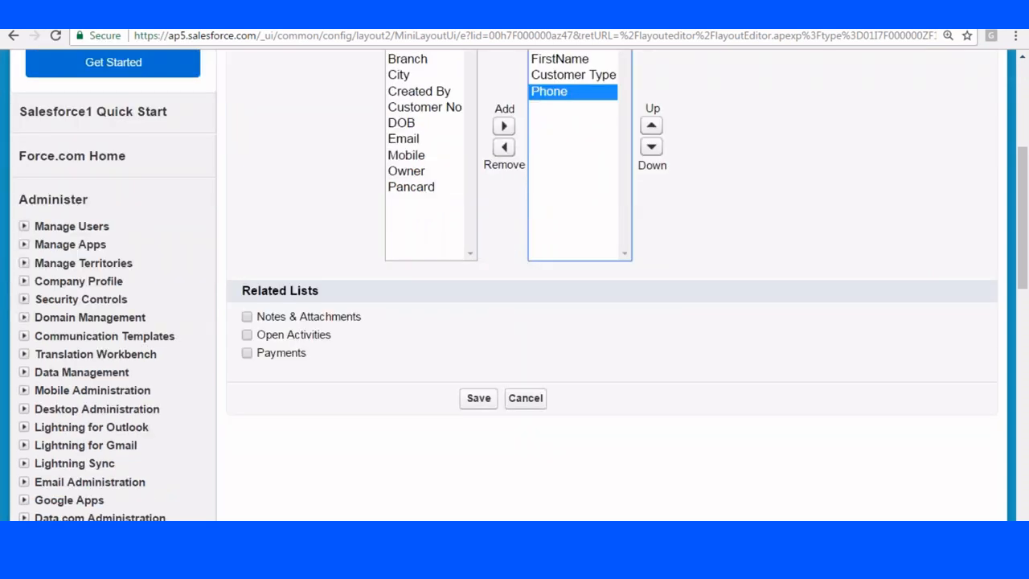
scroll(574, 336, "down", 1)
left_click(478, 320)
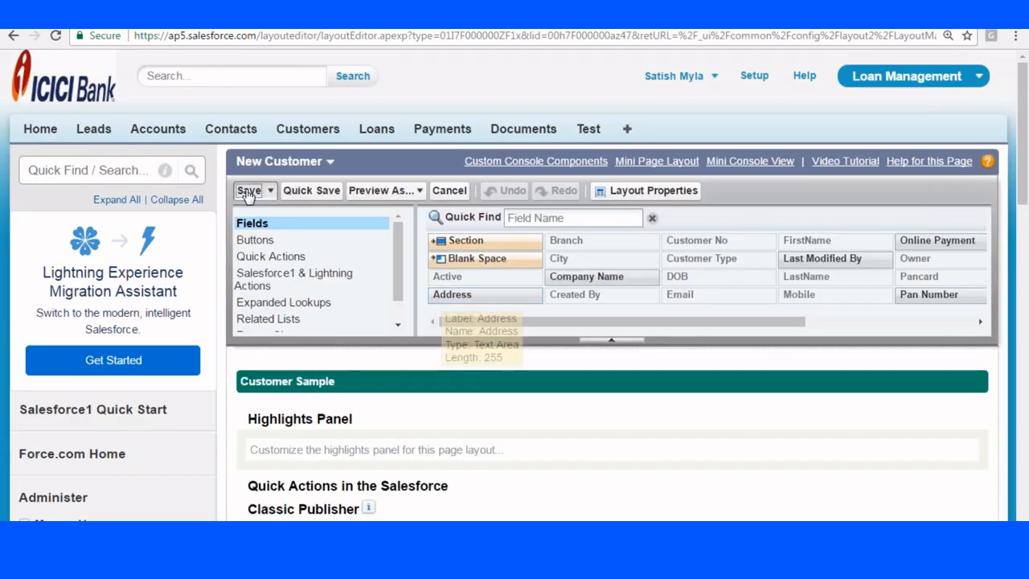
left_click(249, 193)
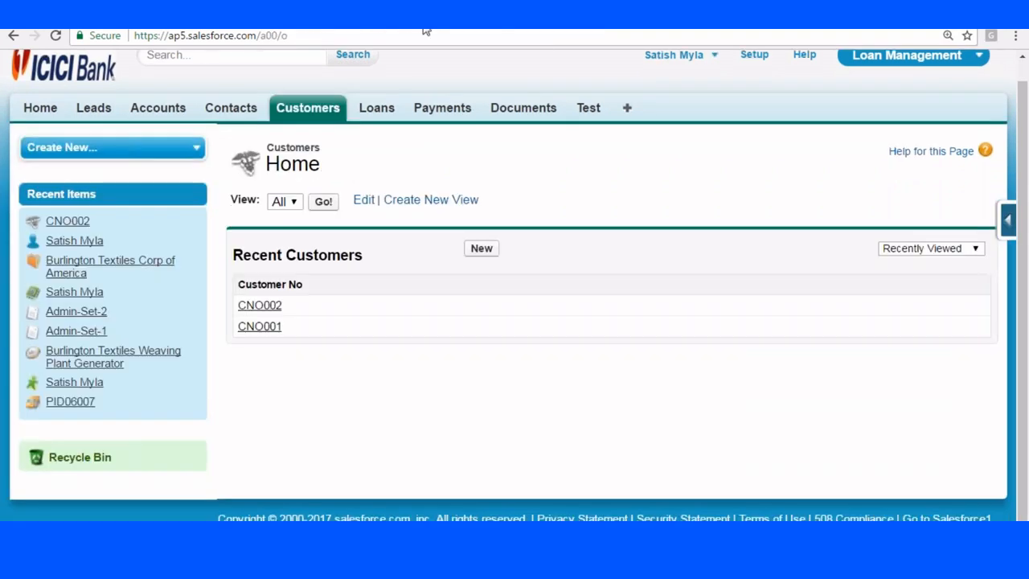
Reload the Customers home and record pages, then bring up ExamplePage.vfp in the Developer Console.
left_click(289, 35)
key("Return")
mouse_move(78, 224)
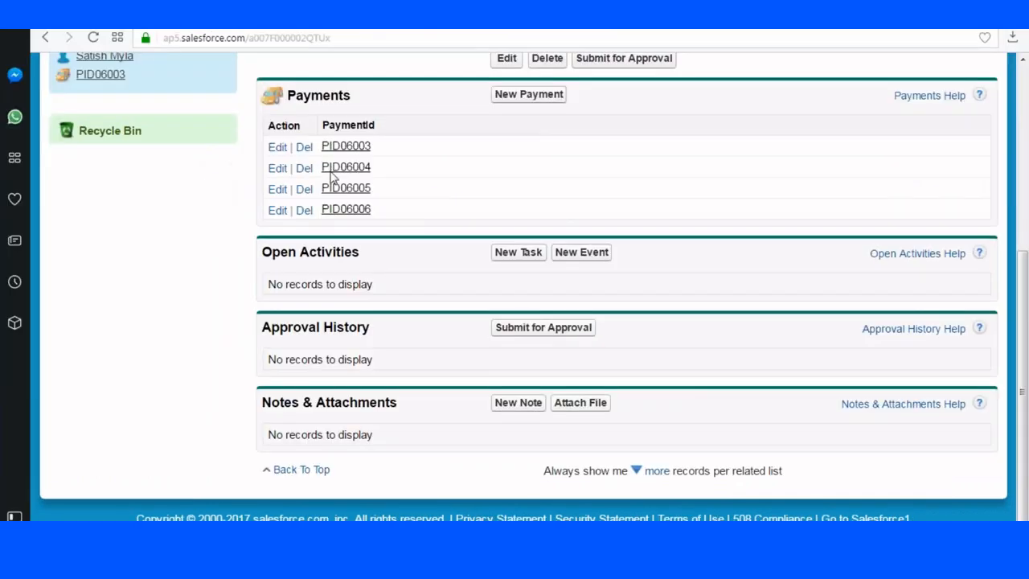
scroll(362, 121, "up", 4)
left_click_drag(330, 37, 163, 38)
key("Return")
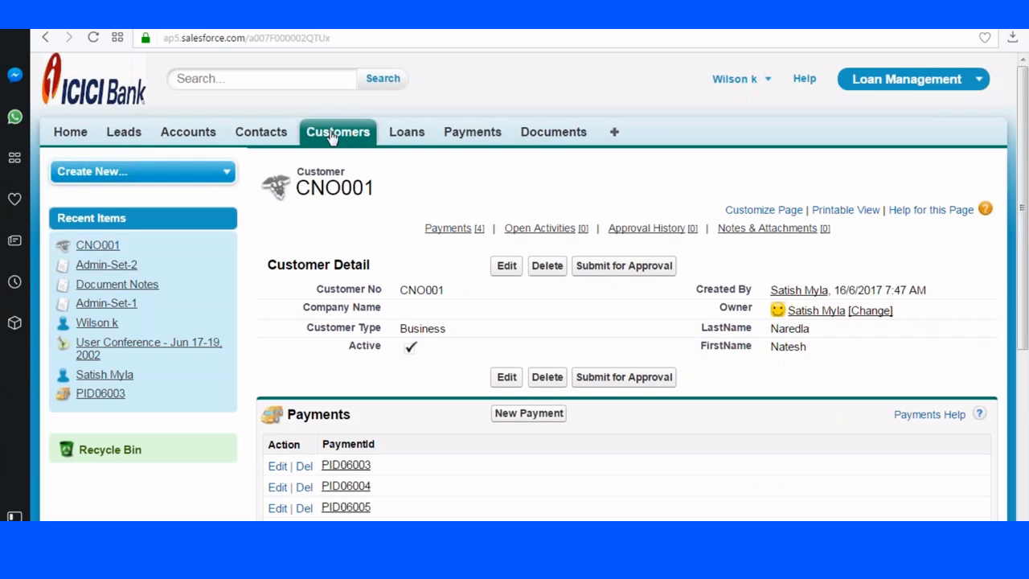
mouse_move(100, 252)
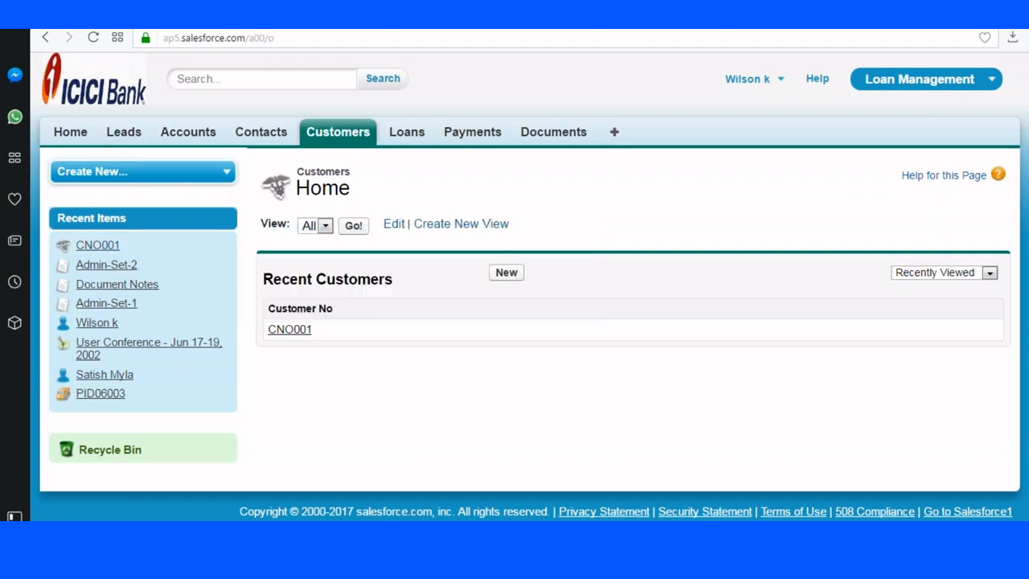
left_click(235, 492)
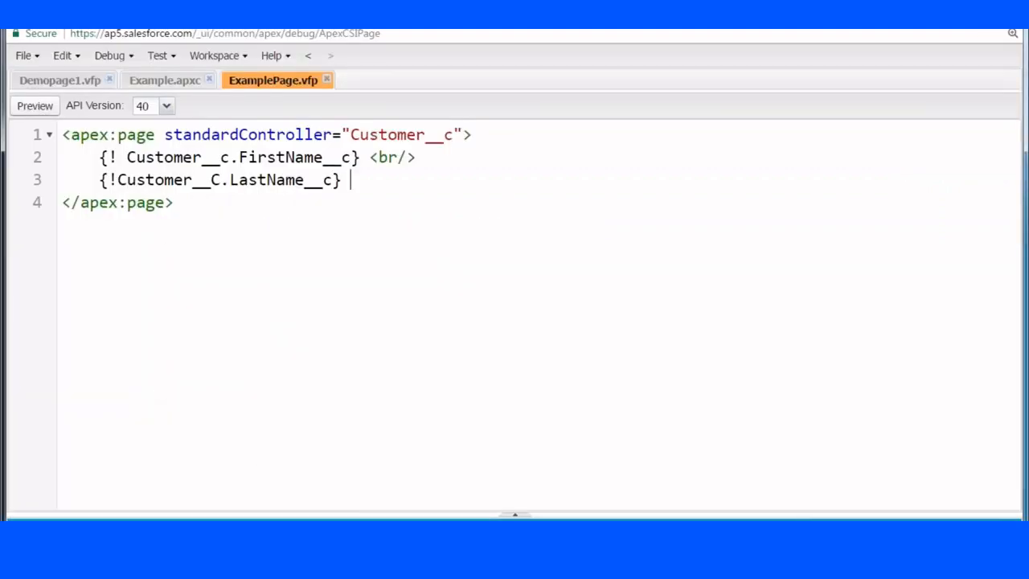
Back in the browser, open the Corporate layout's mini page layout settings.
key("alt+Tab")
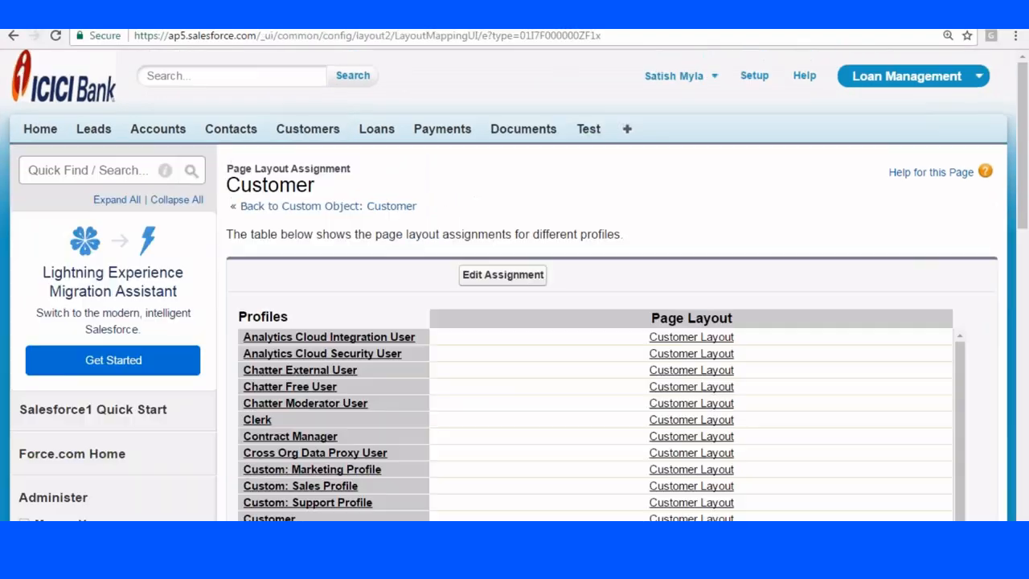
scroll(635, 179, "down", 3)
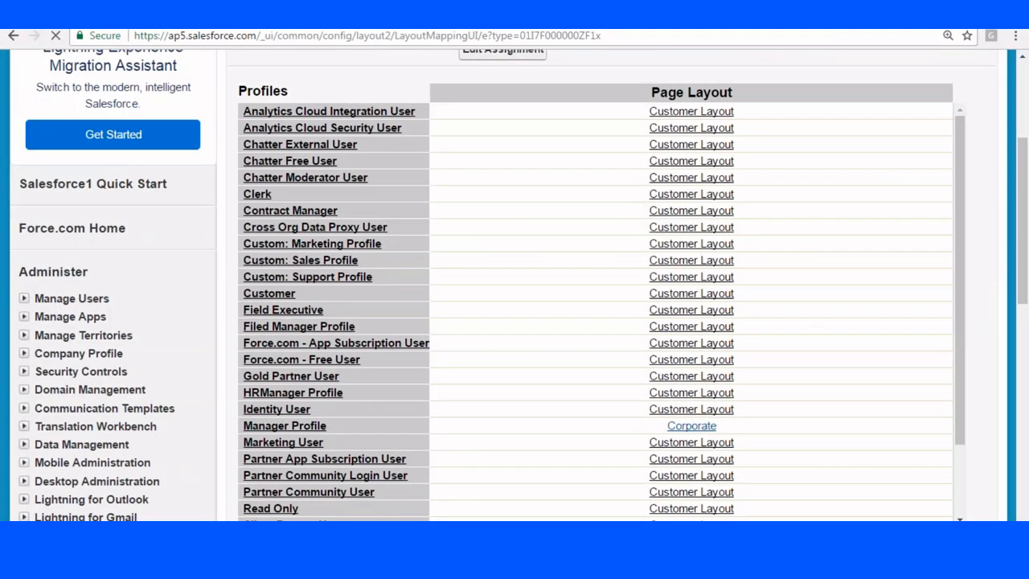
scroll(480, 272, "down", 4)
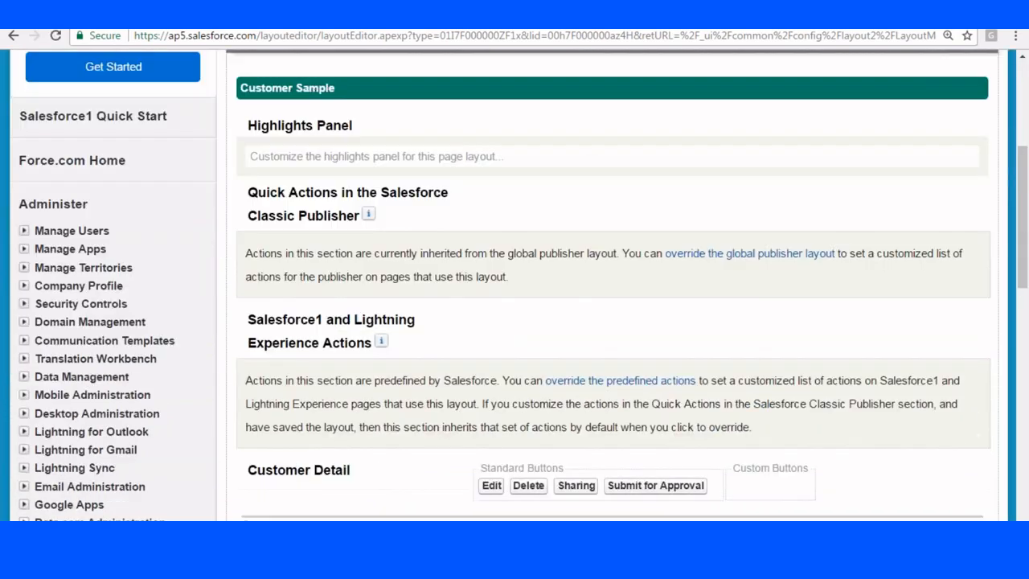
scroll(482, 258, "down", 4)
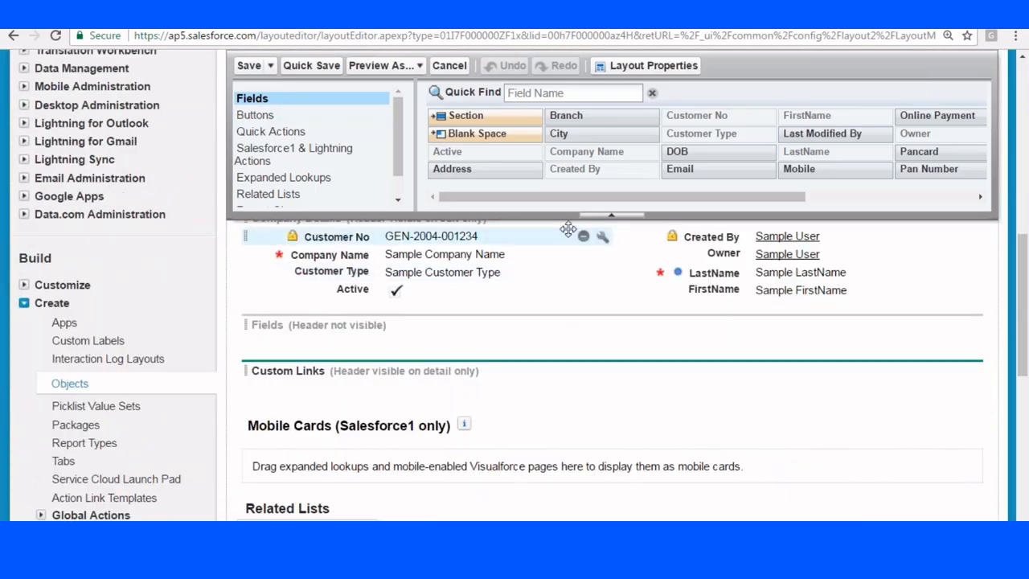
scroll(567, 230, "up", 10)
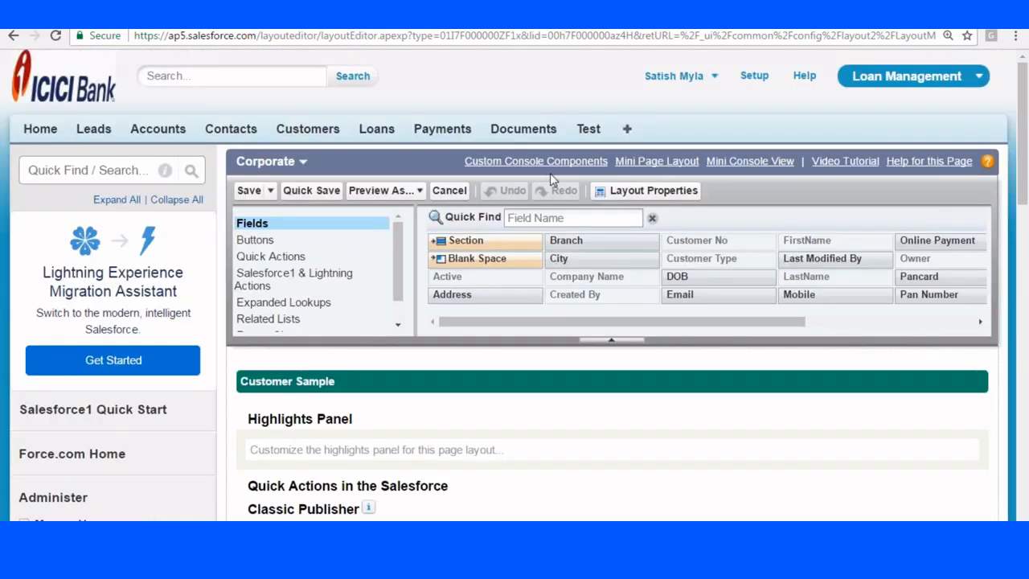
left_click(663, 162)
Add FirstName, Customer Type and Active to the Corporate mini layout, then save both layouts.
scroll(575, 120, "down", 3)
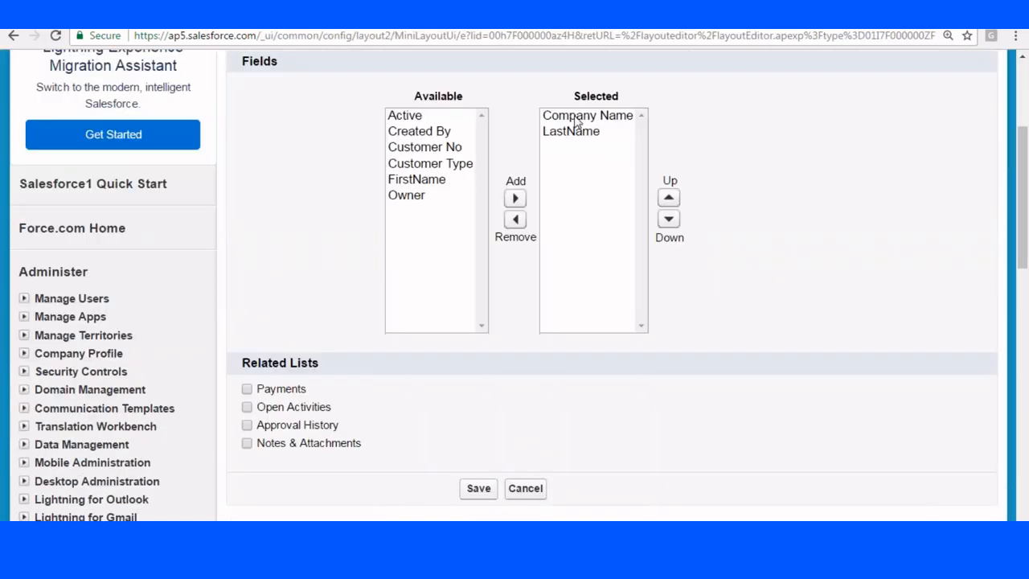
left_click(420, 180)
left_click(515, 198)
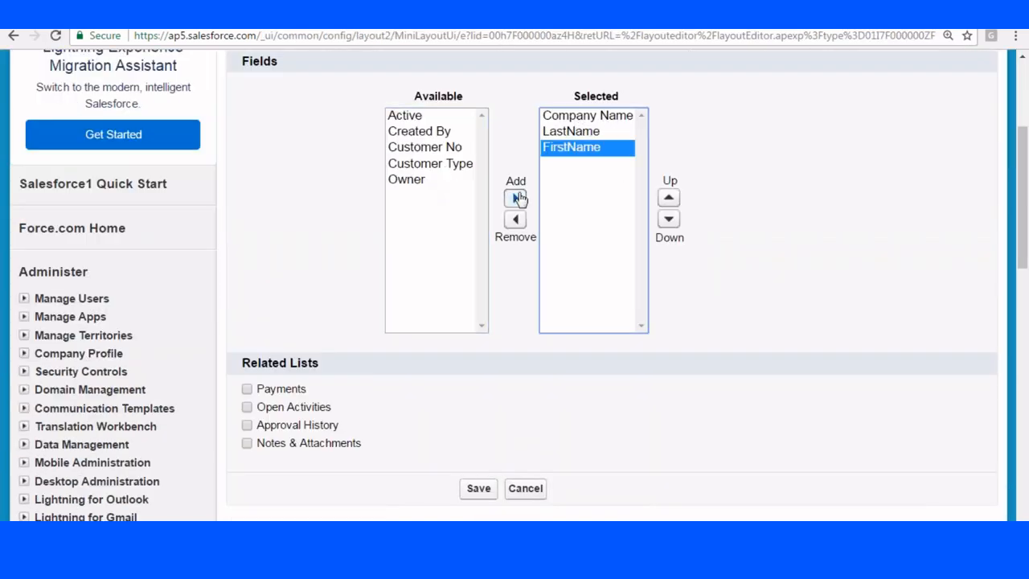
left_click(460, 165)
left_click(516, 199)
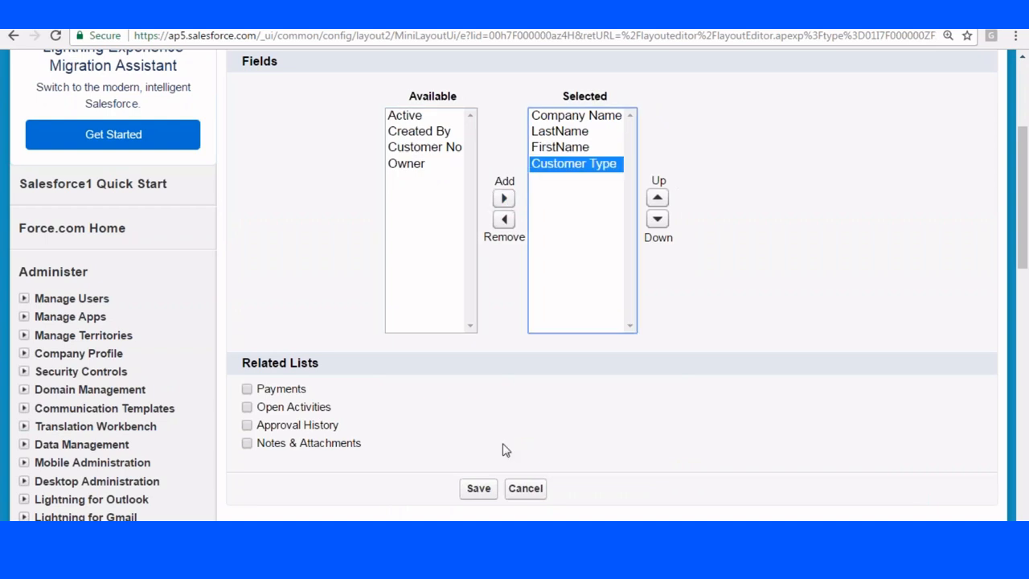
left_click(433, 117)
left_click(504, 198)
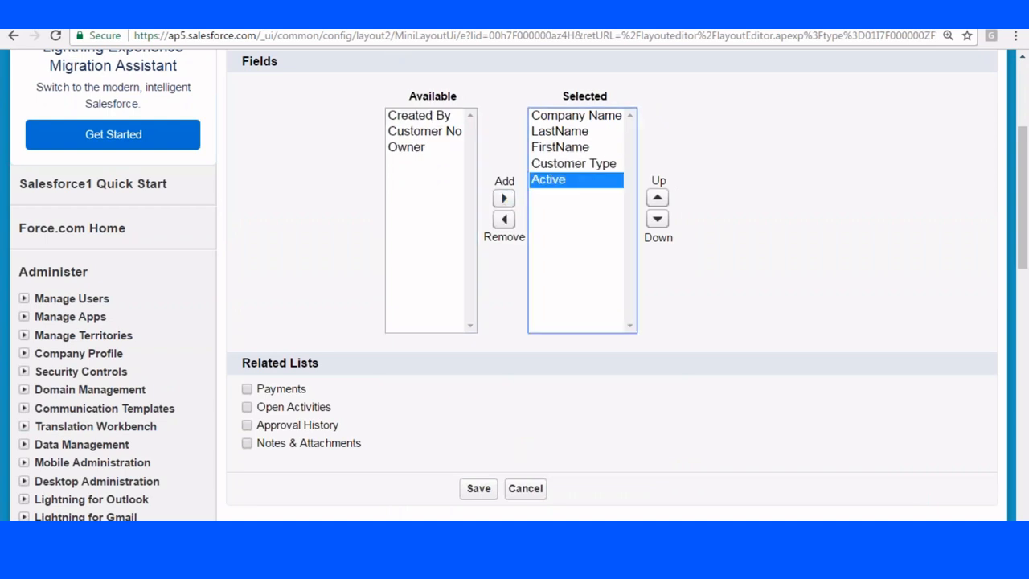
left_click(478, 489)
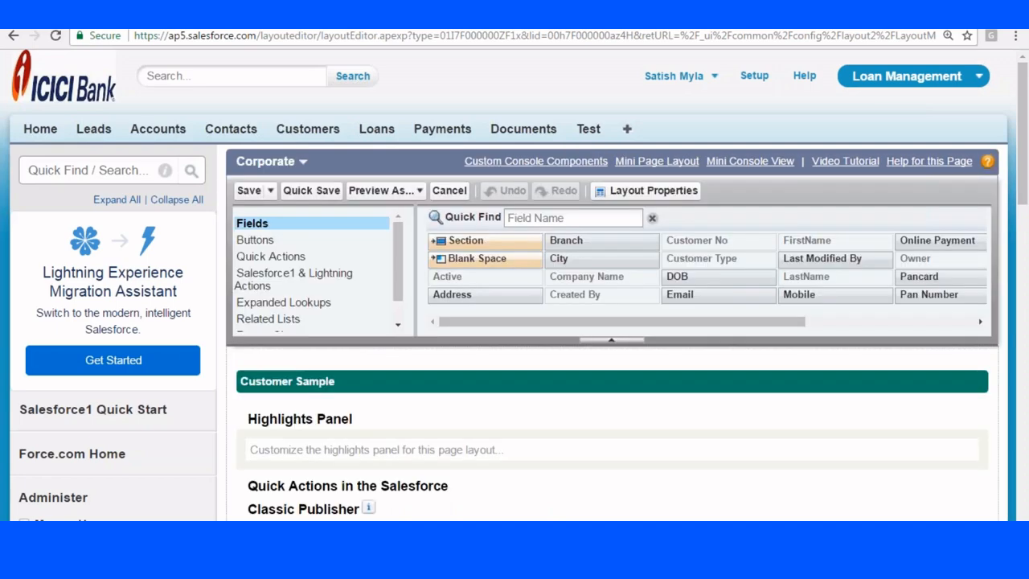
left_click(249, 190)
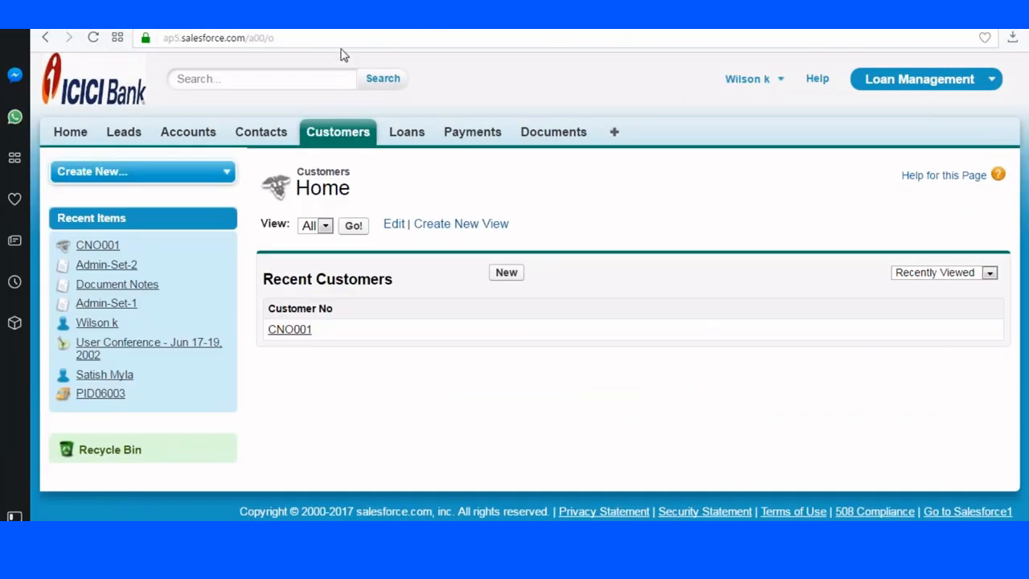
Reload the Customers home page.
left_click(241, 38)
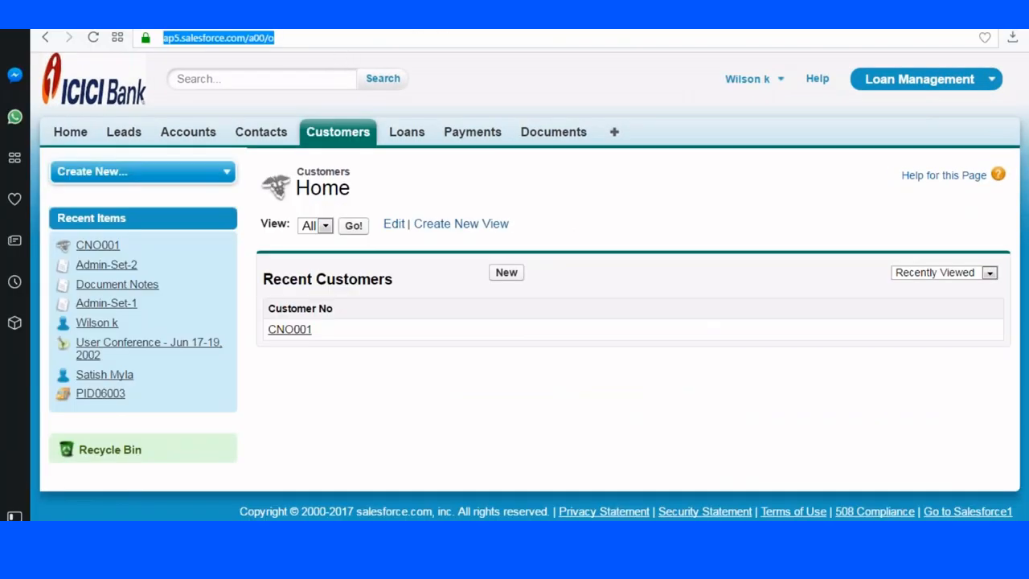
key("Return")
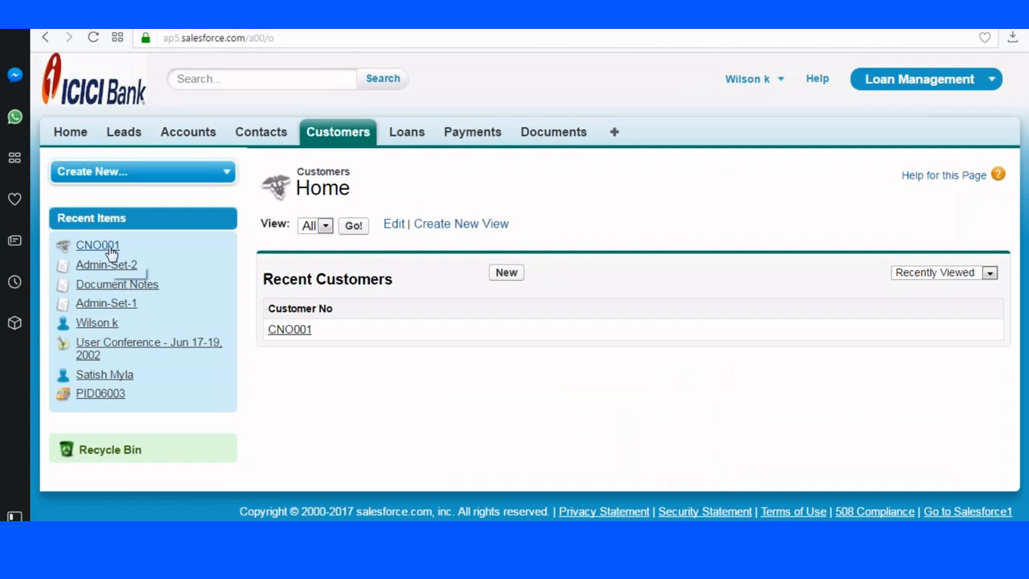
mouse_move(111, 252)
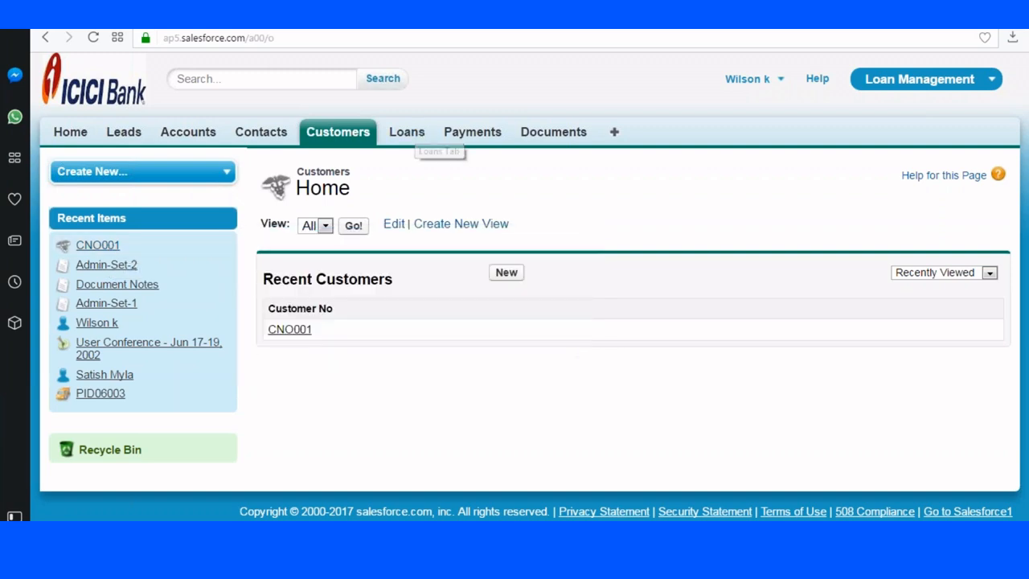
View the blank New Loan and New Payment forms, then return to the Customers home page.
left_click(400, 133)
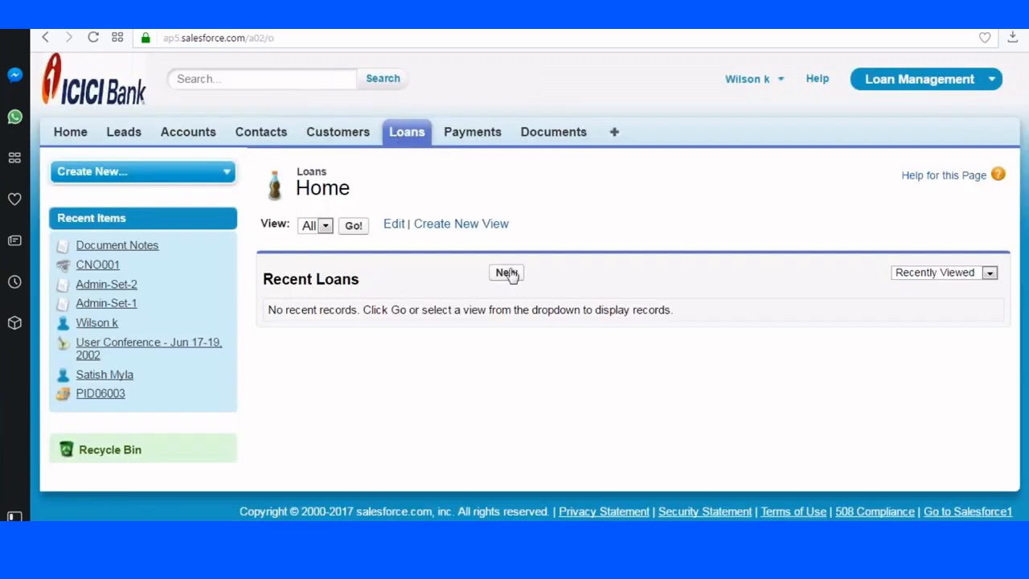
left_click(508, 275)
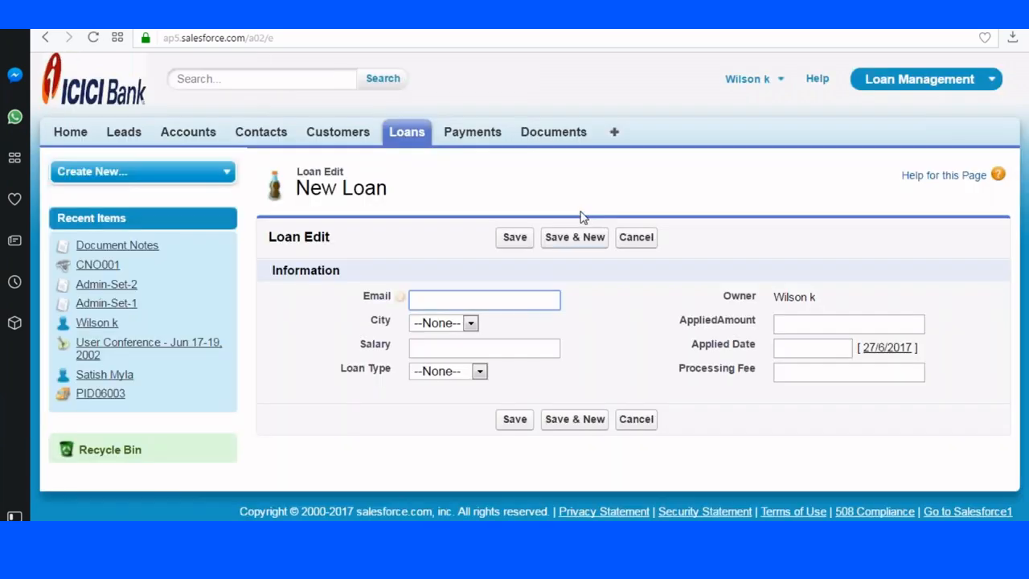
left_click(472, 132)
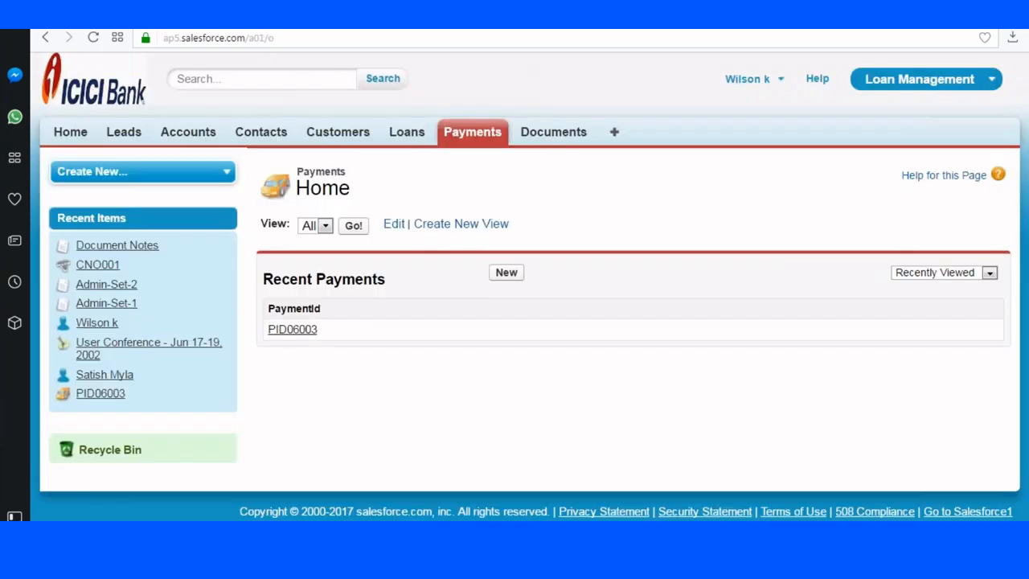
left_click(508, 275)
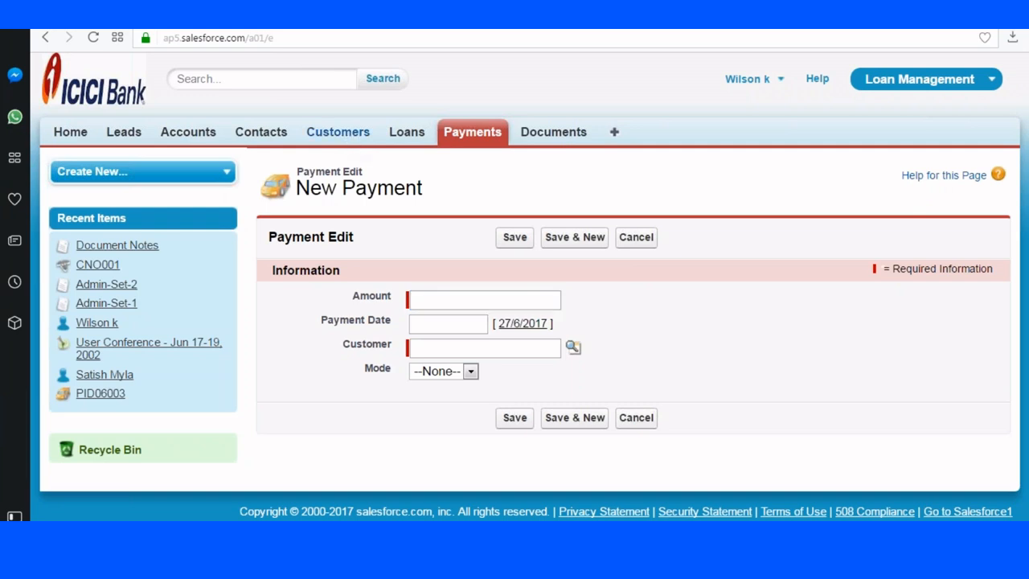
left_click(350, 138)
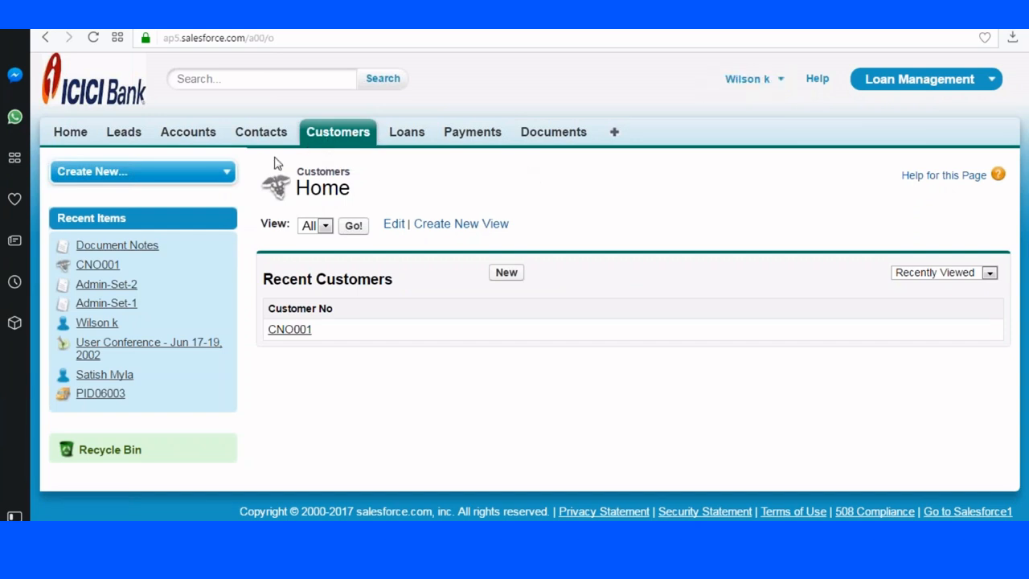
left_click(330, 138)
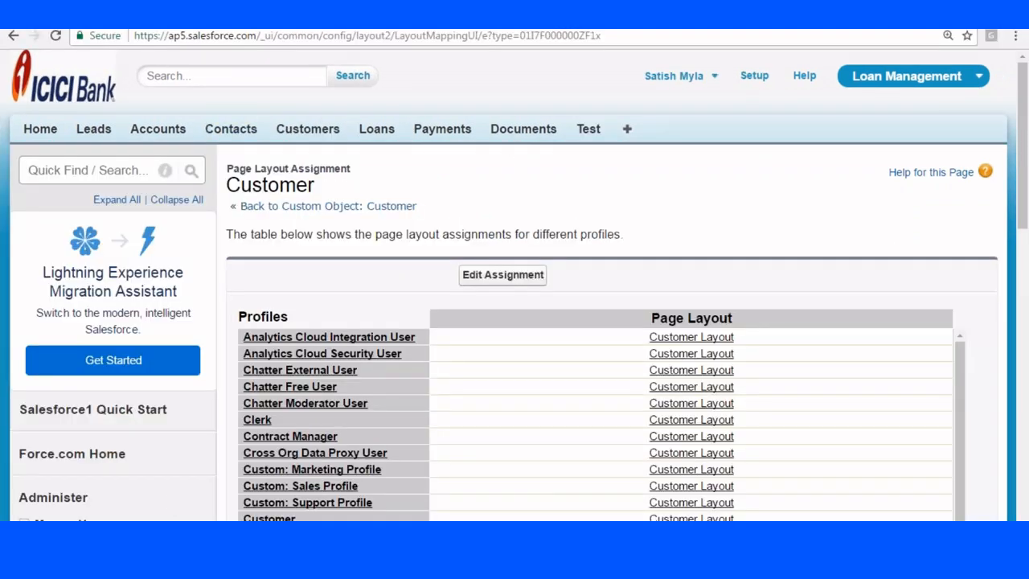
Go to the Customer object's definition page and delete the New Customer page layout.
left_click(310, 134)
scroll(326, 142, "down", 1)
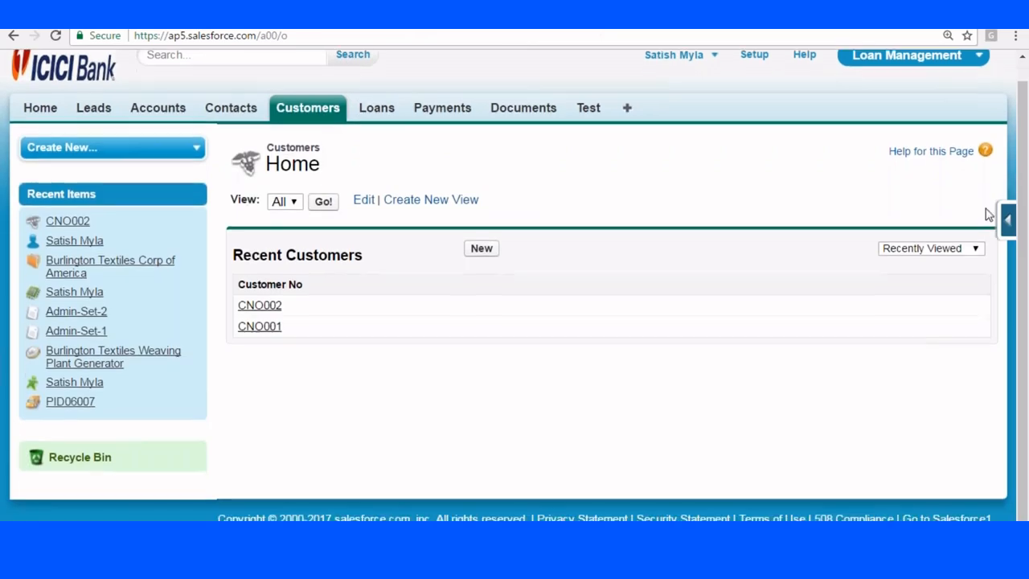
left_click(1007, 220)
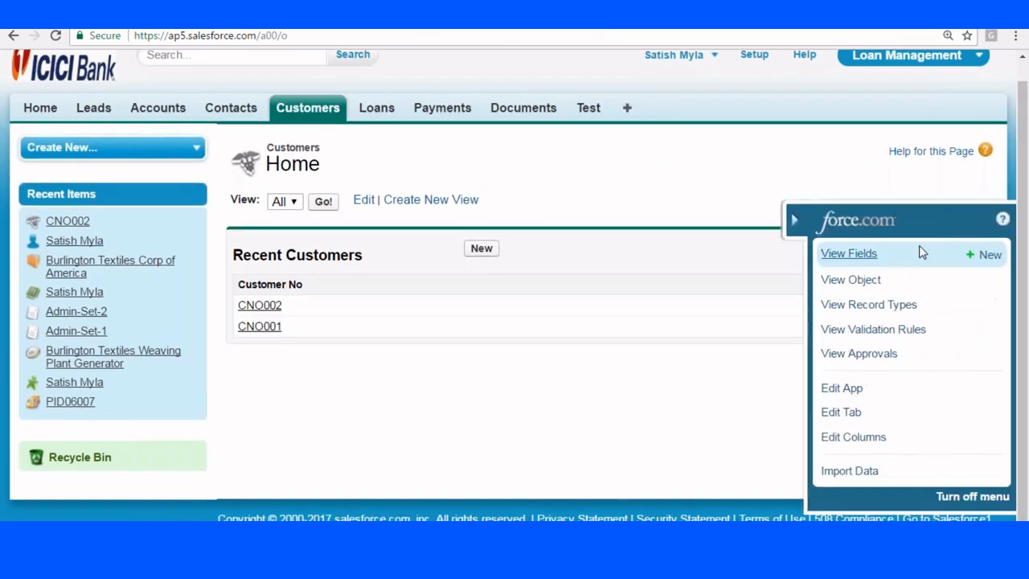
left_click(849, 254)
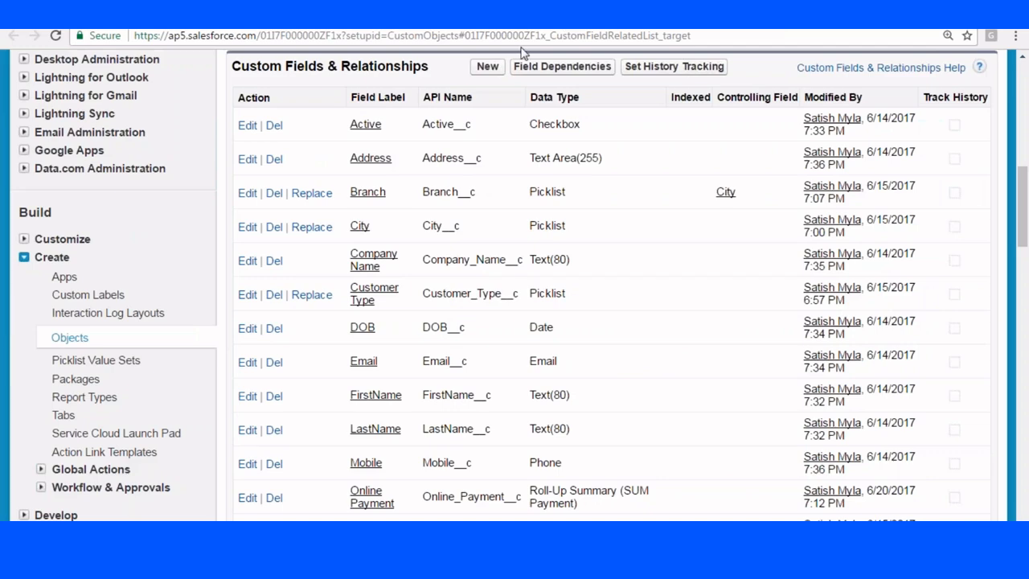
scroll(539, 161, "down", 15)
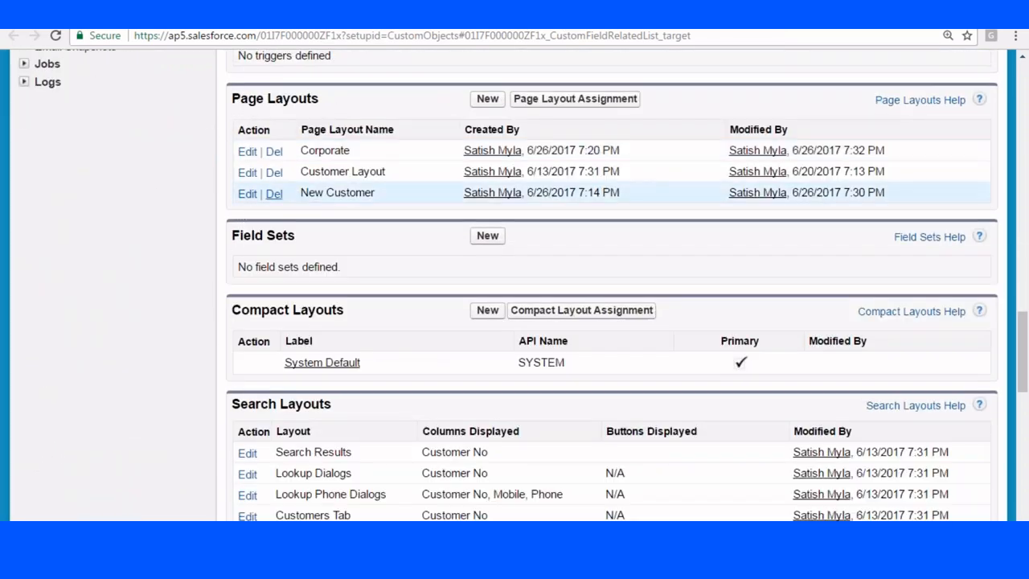
left_click(274, 194)
Confirm deletion of the New Customer page layout.
left_click(573, 121)
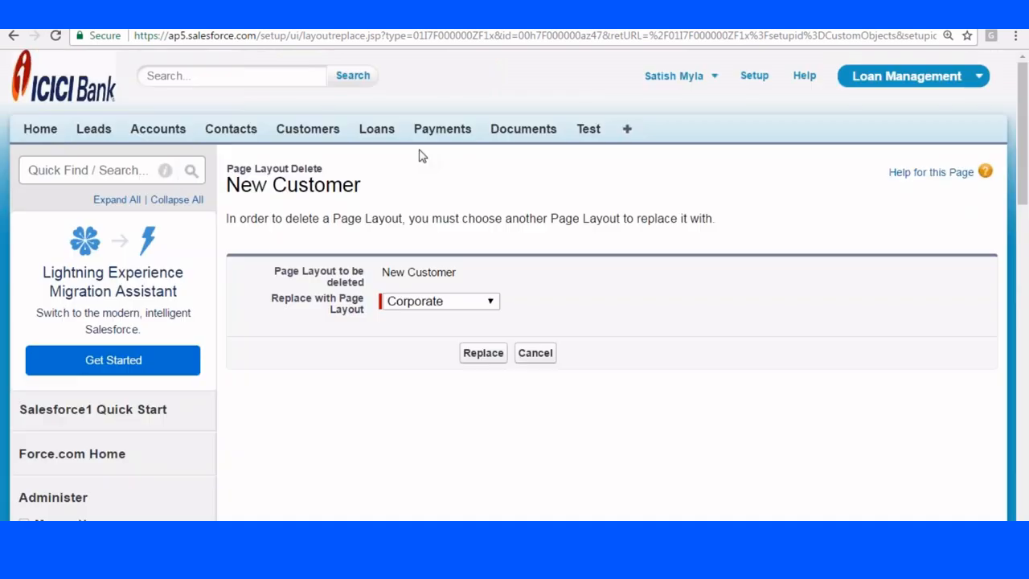
scroll(413, 161, "down", 3)
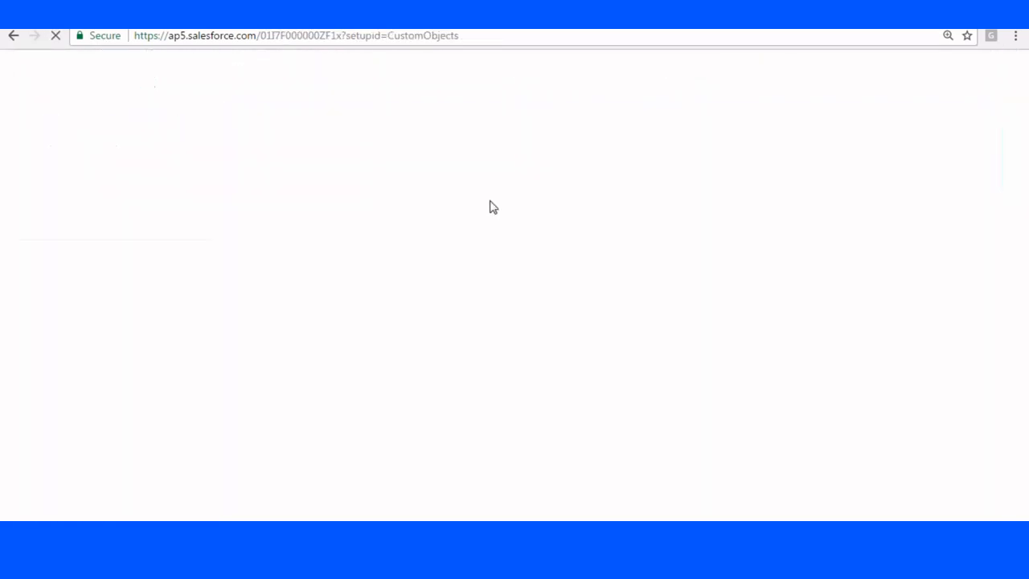
scroll(489, 205, "down", 7)
scroll(470, 225, "down", 10)
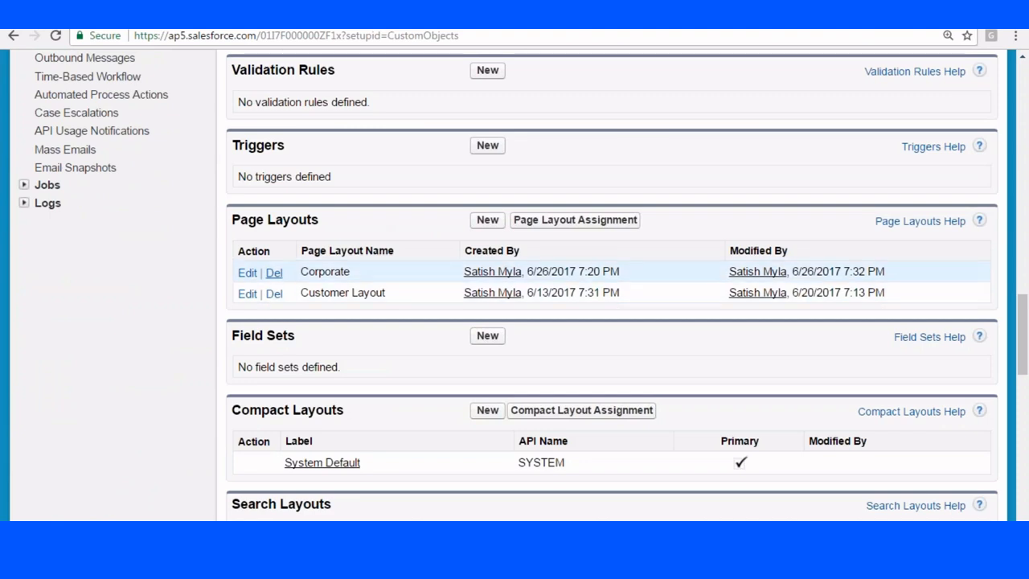
Delete the Corporate page layout, replacing it with Customer Layout.
left_click(274, 273)
left_click(577, 121)
scroll(545, 154, "down", 2)
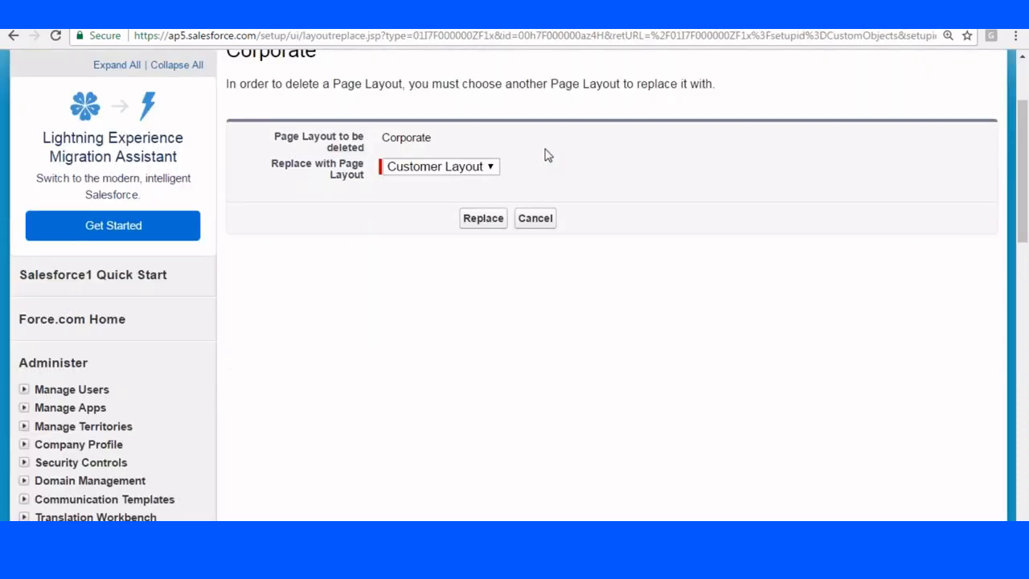
left_click(468, 201)
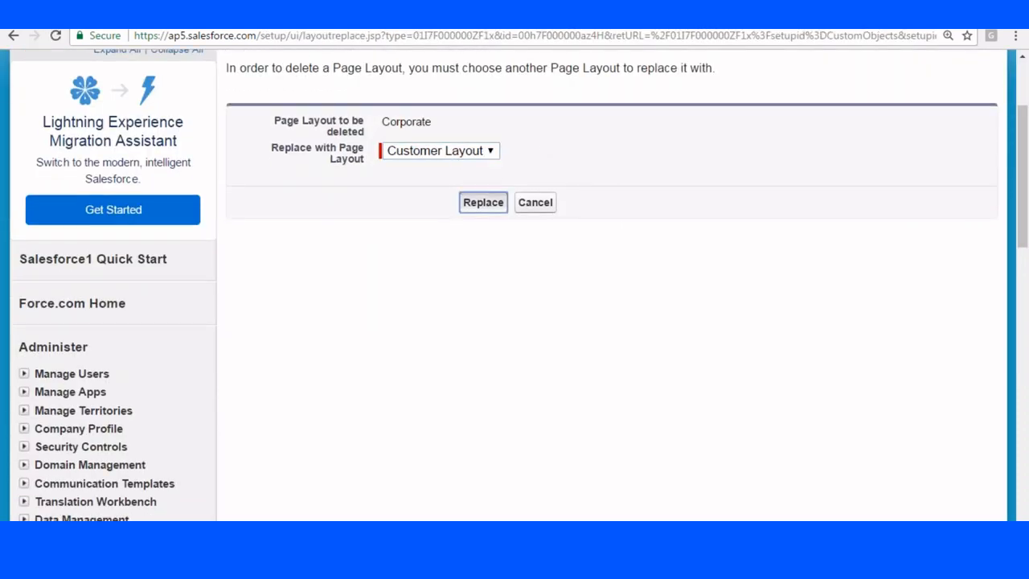
left_click(484, 198)
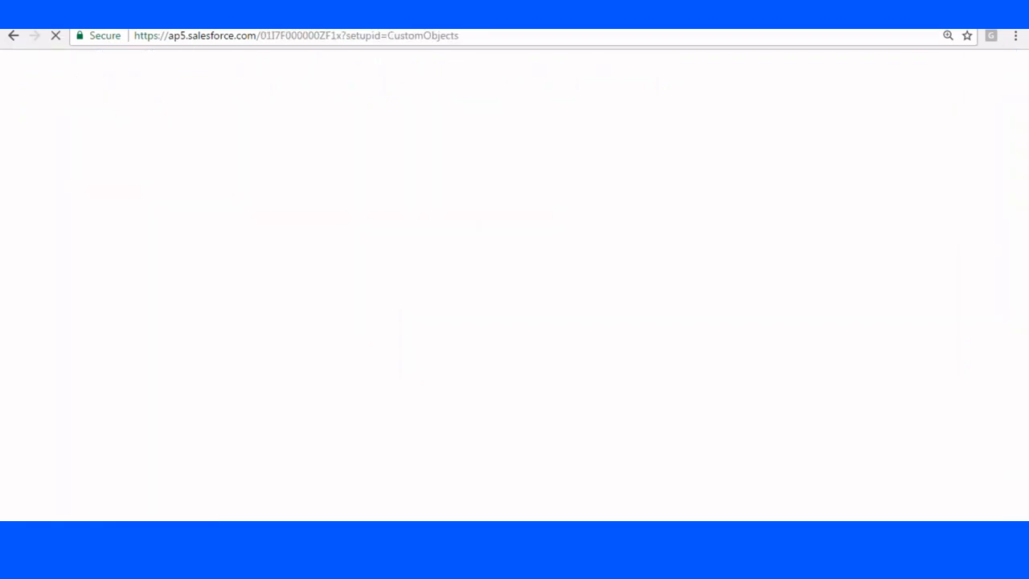
scroll(474, 204, "down", 20)
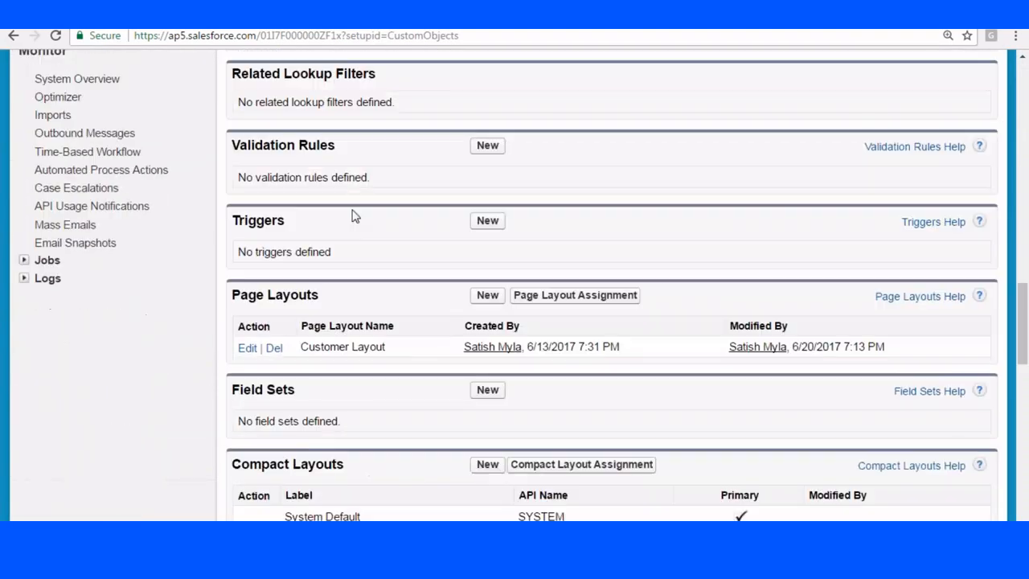
left_click_drag(300, 272, 407, 271)
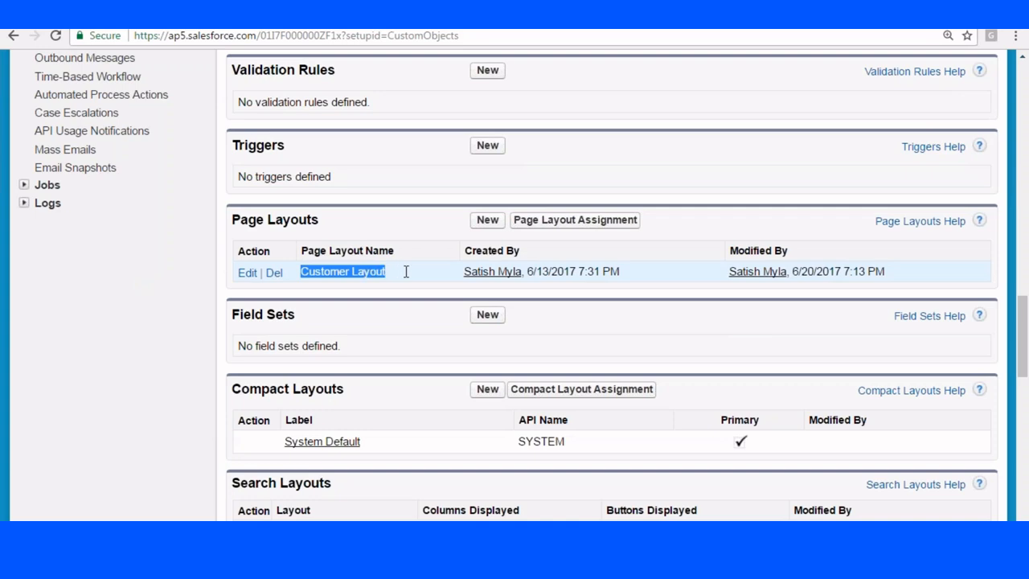
Add a 'Customer Information' section to Customer Layout, with its header hidden on the detail page.
left_click(247, 272)
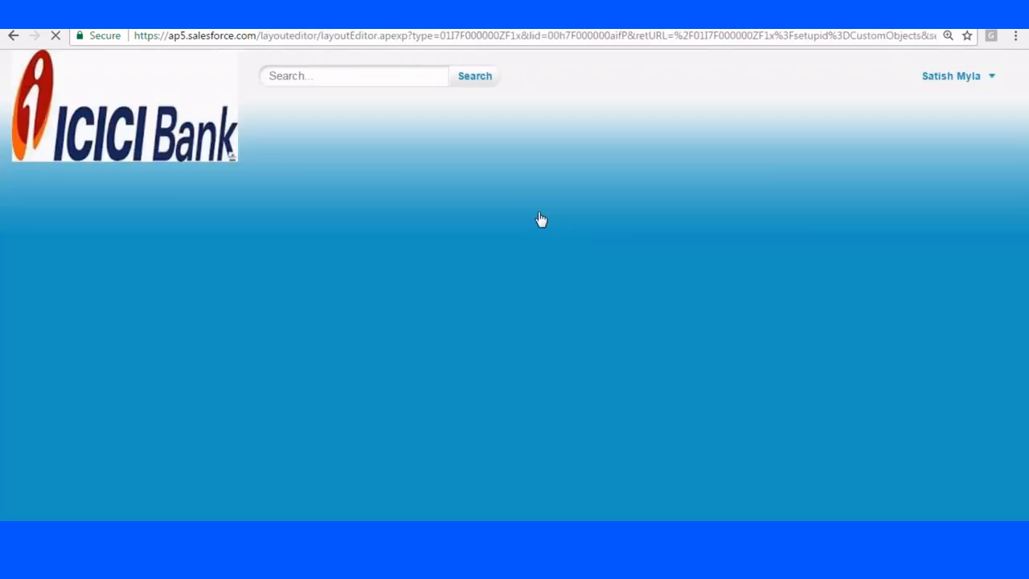
scroll(542, 225, "down", 5)
scroll(539, 233, "down", 2)
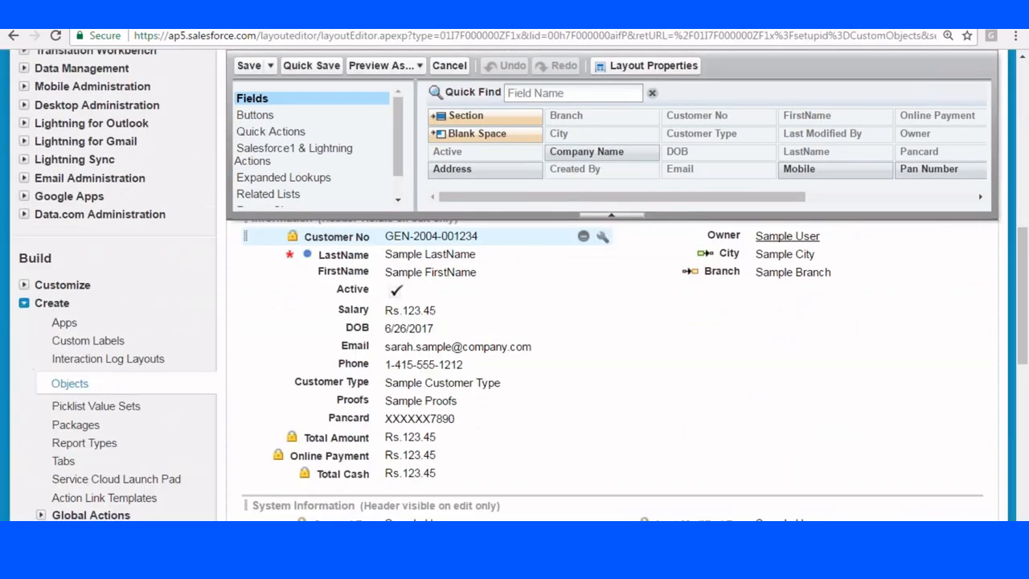
scroll(540, 234, "up", 1)
left_click_drag(468, 115, 346, 318)
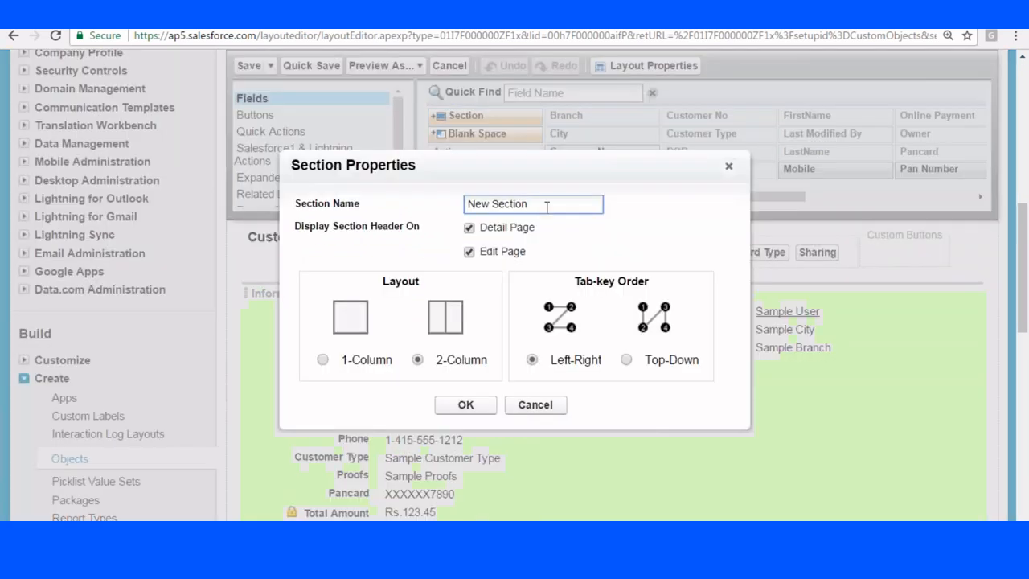
left_click_drag(547, 207, 438, 210)
key("BackSpace")
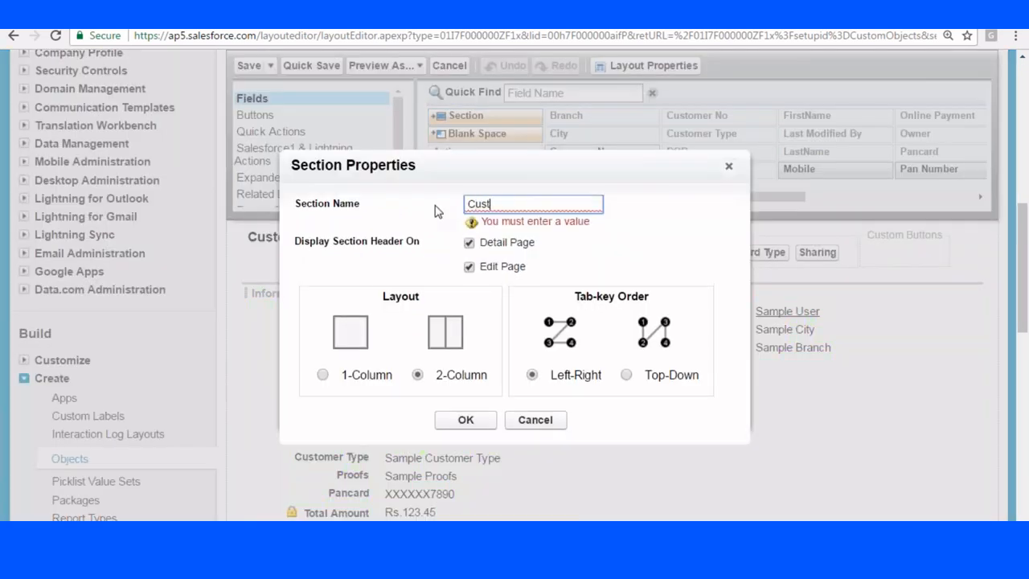
type("Customer Information")
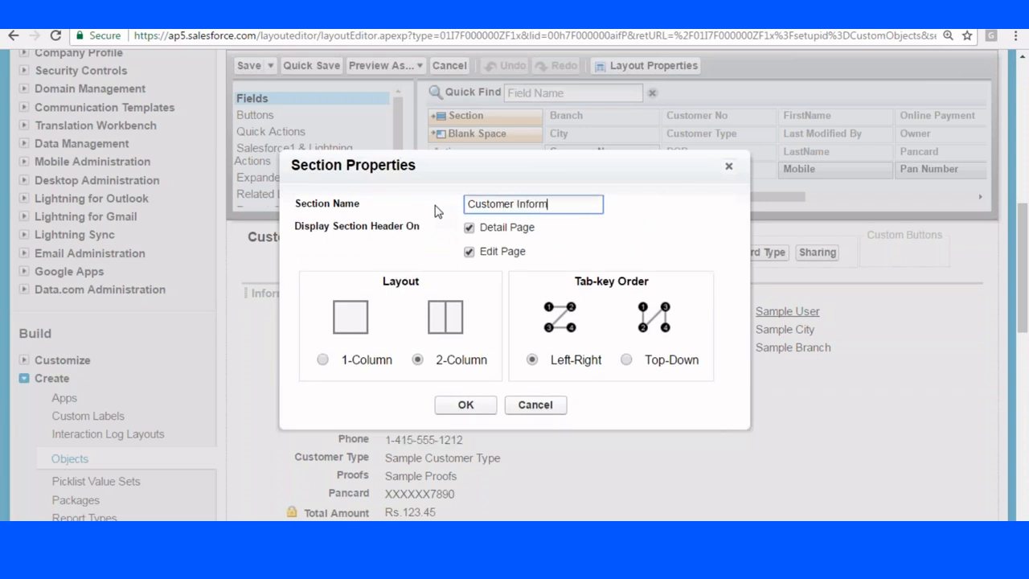
left_click(469, 227)
left_click(465, 405)
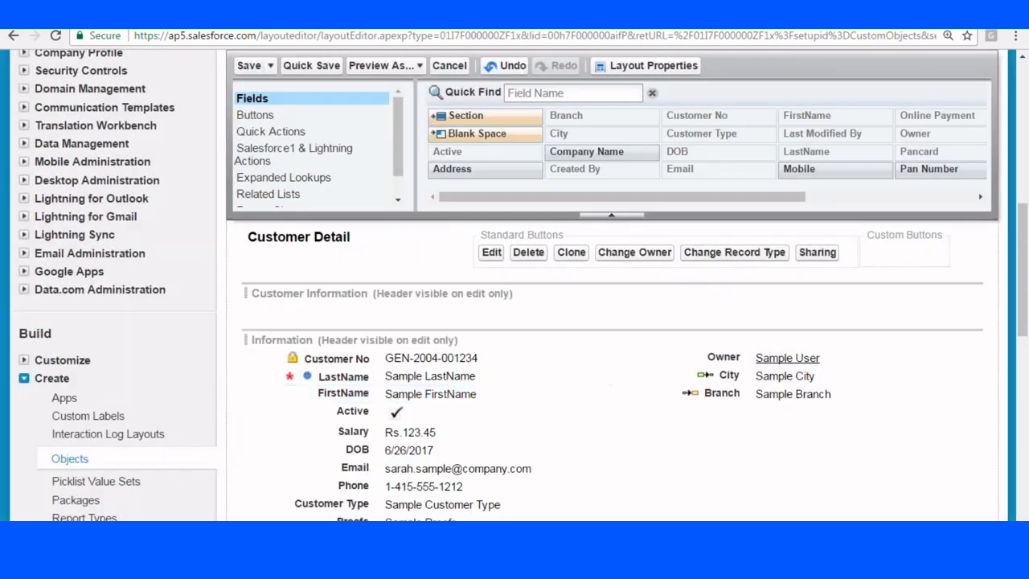
Move LastName, FirstName, Owner and Created By into the Customer Information section.
scroll(483, 319, "down", 1)
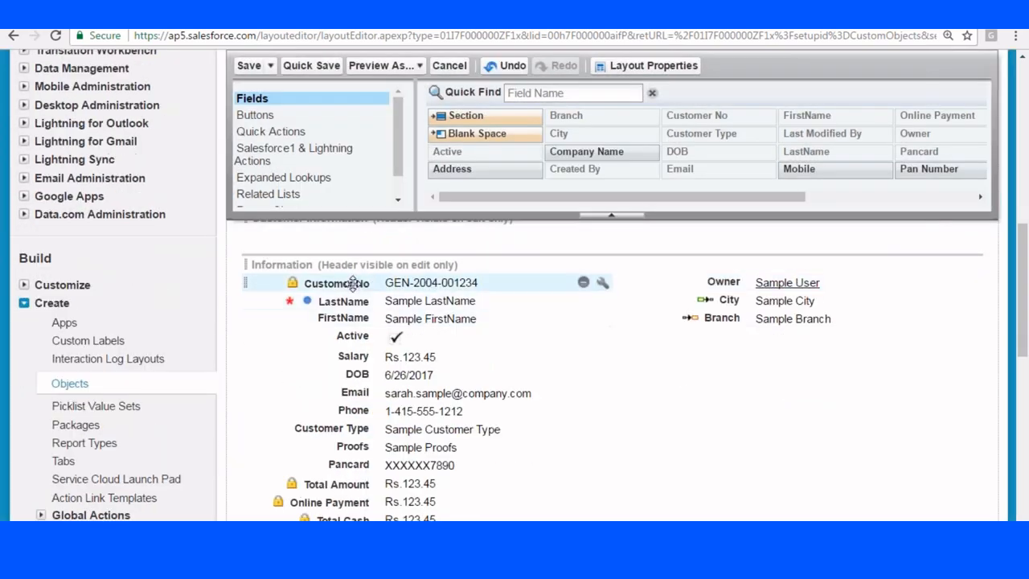
left_click(390, 282)
scroll(566, 331, "up", 1)
scroll(566, 331, "up", 2)
left_click_drag(347, 434, 342, 401)
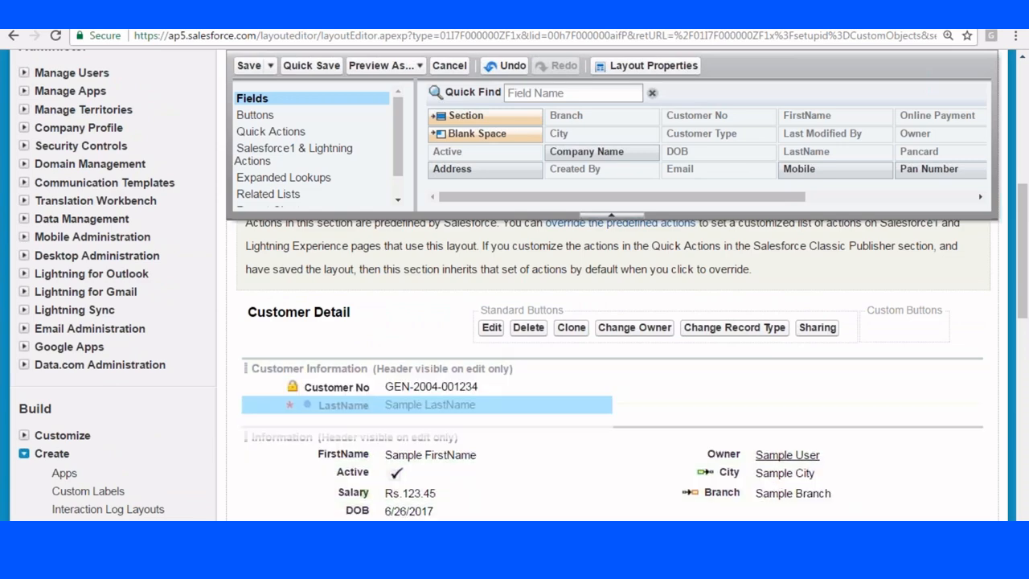
left_click_drag(356, 455, 340, 412)
scroll(796, 338, "down", 4)
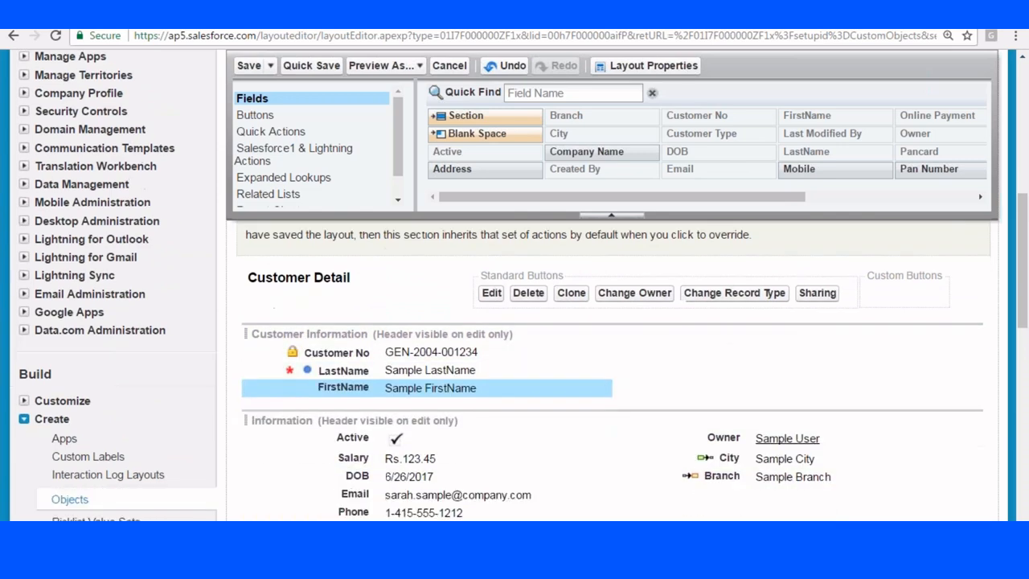
left_click_drag(723, 322, 772, 270)
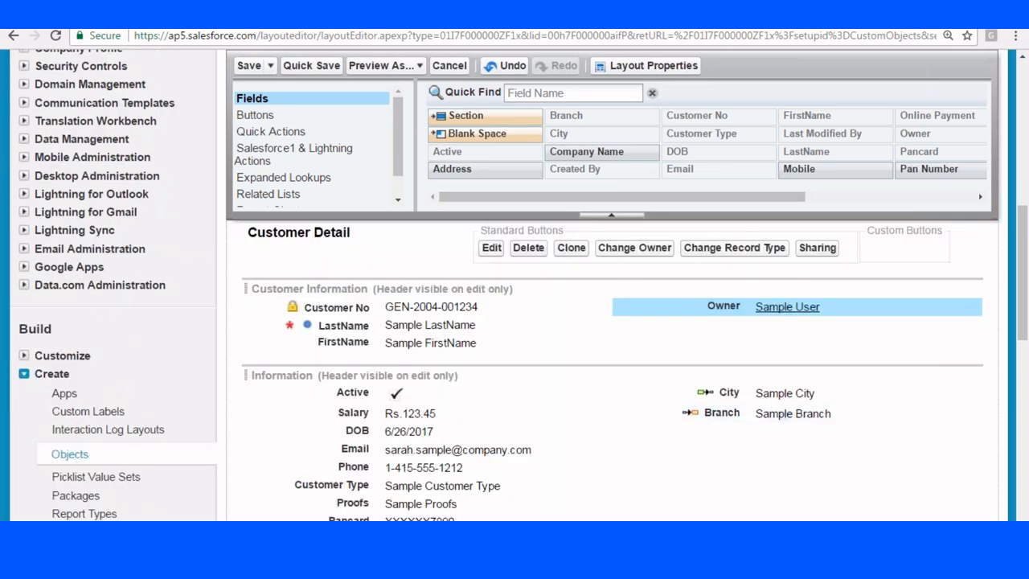
scroll(620, 407, "down", 3)
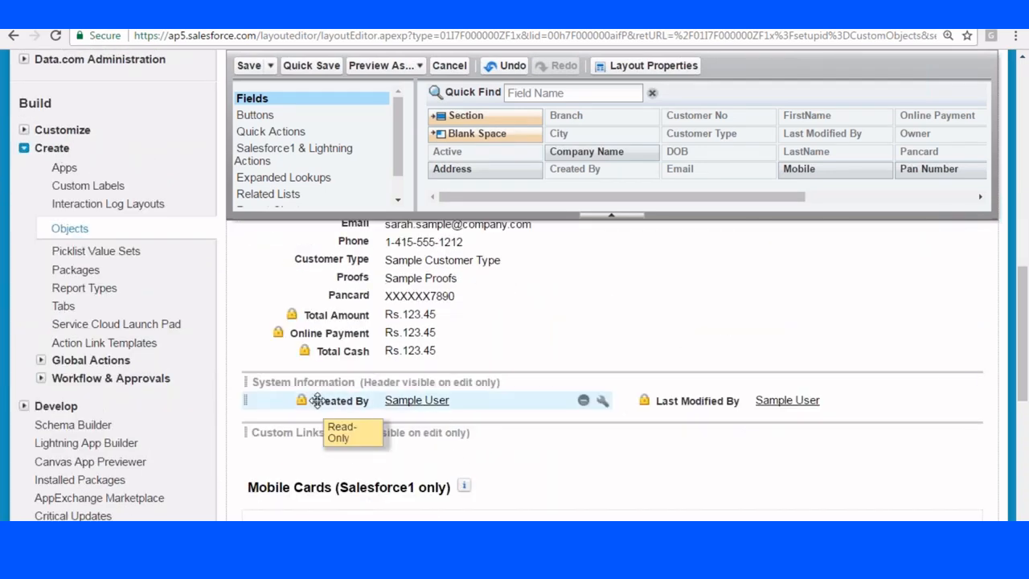
left_click_drag(317, 400, 681, 325)
Add City, Active, Customer Type and Pancard to Customer Information, returning DOB below Proofs.
scroll(680, 331, "up", 3)
scroll(563, 370, "down", 2)
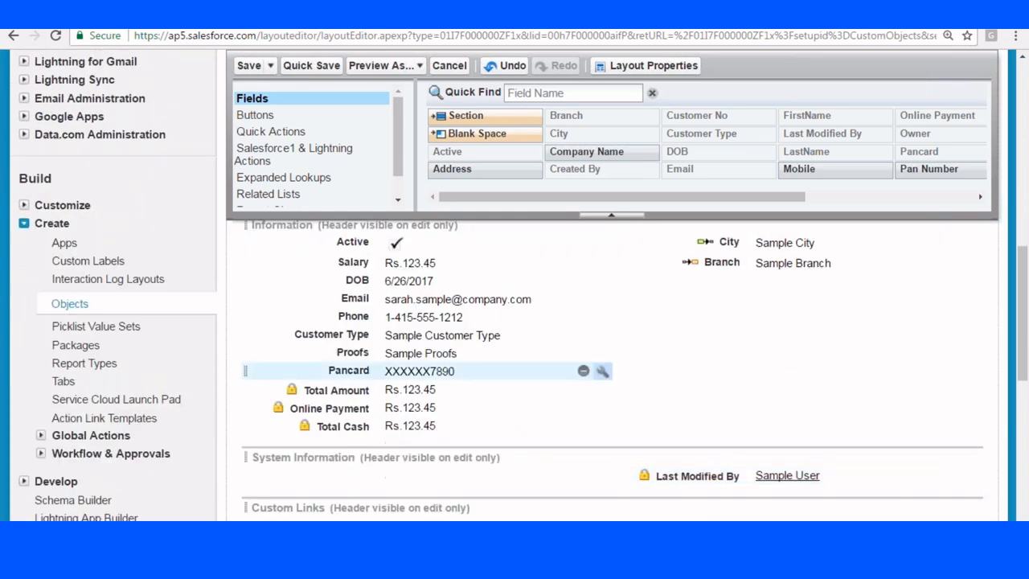
scroll(734, 395, "up", 2)
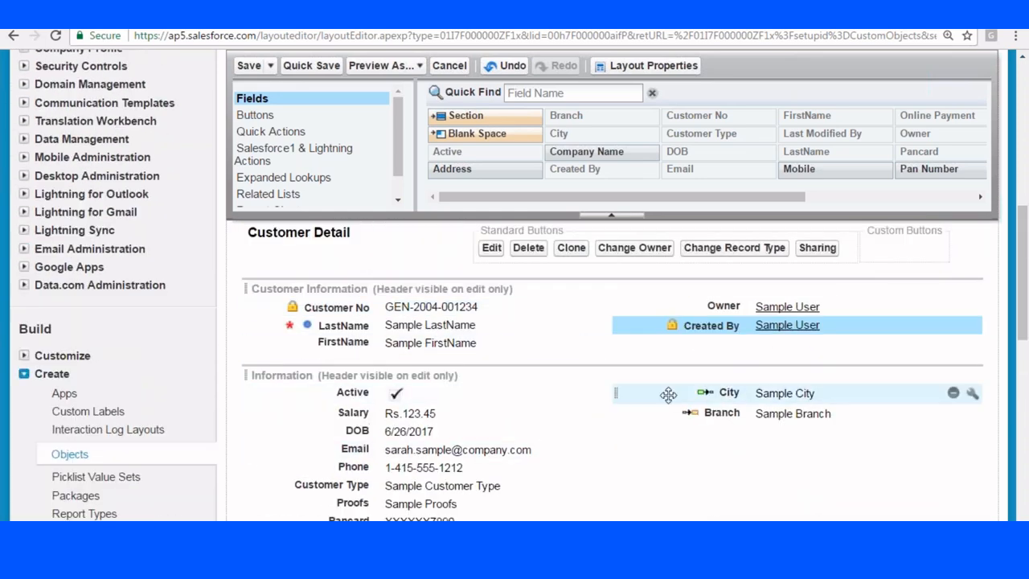
left_click_drag(734, 395, 732, 344)
scroll(360, 315, "down", 2)
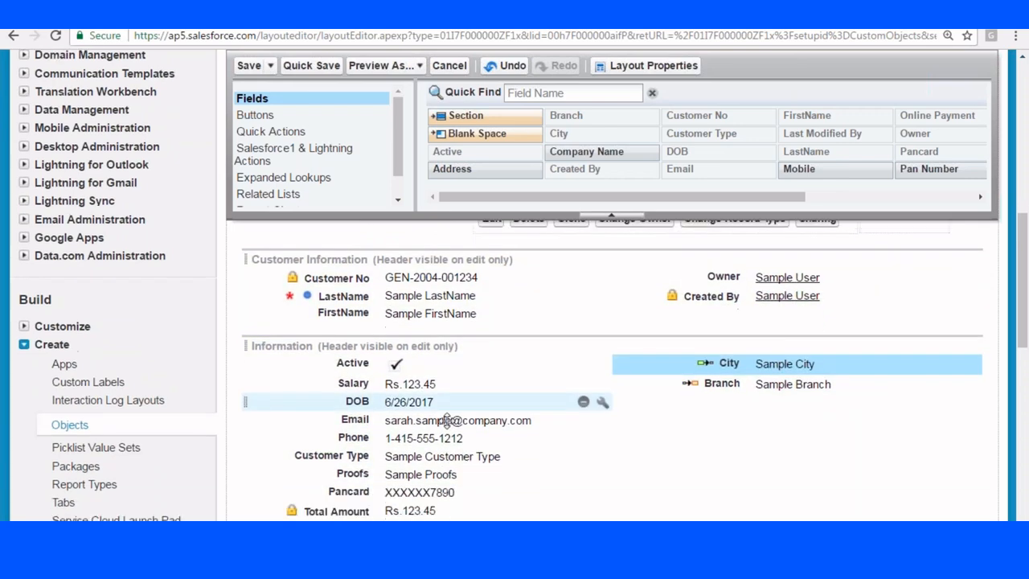
left_click_drag(360, 317, 621, 271)
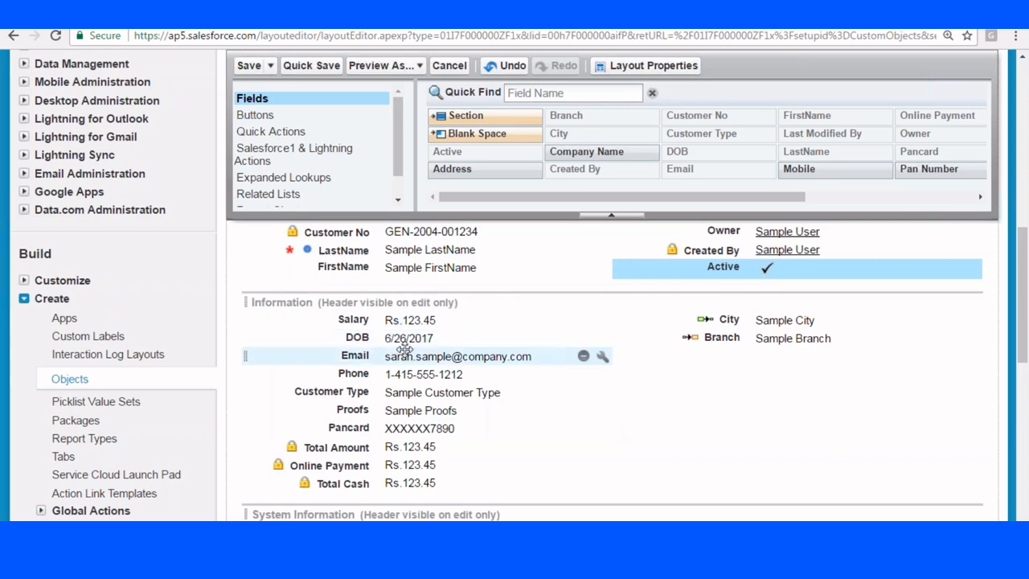
left_click_drag(357, 338, 335, 274)
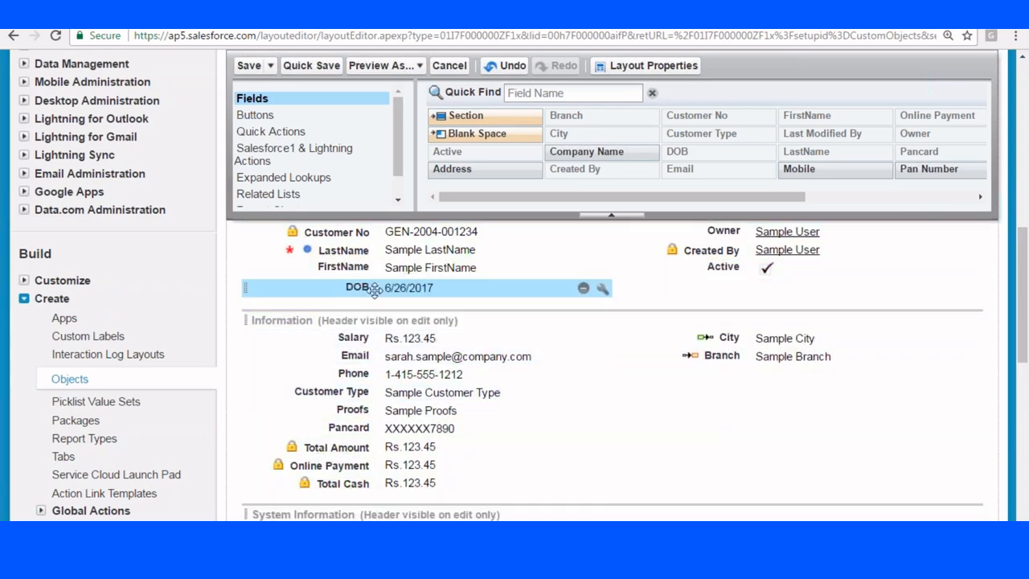
left_click_drag(373, 287, 727, 288)
left_click_drag(352, 394, 342, 291)
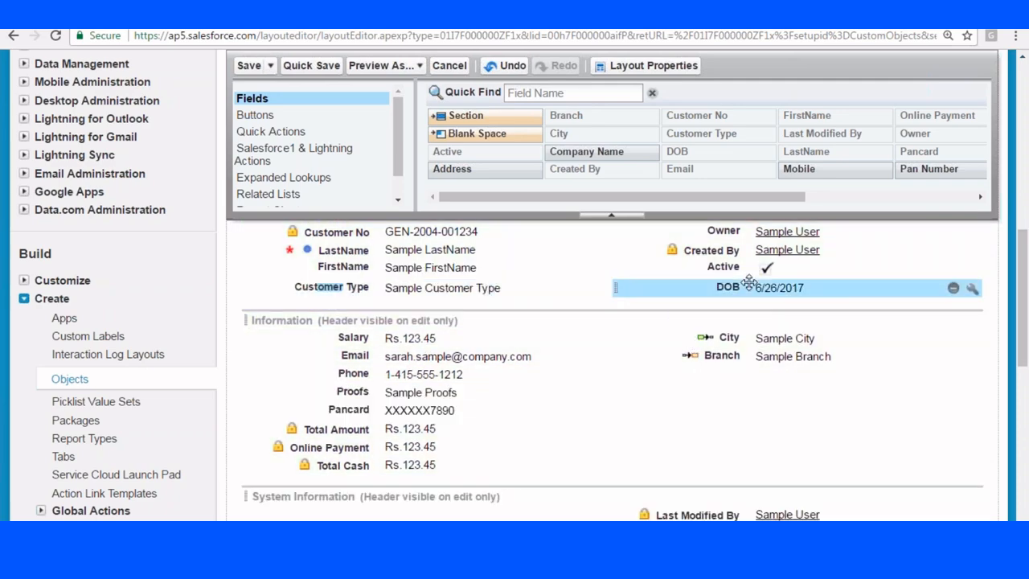
left_click_drag(727, 288, 431, 428)
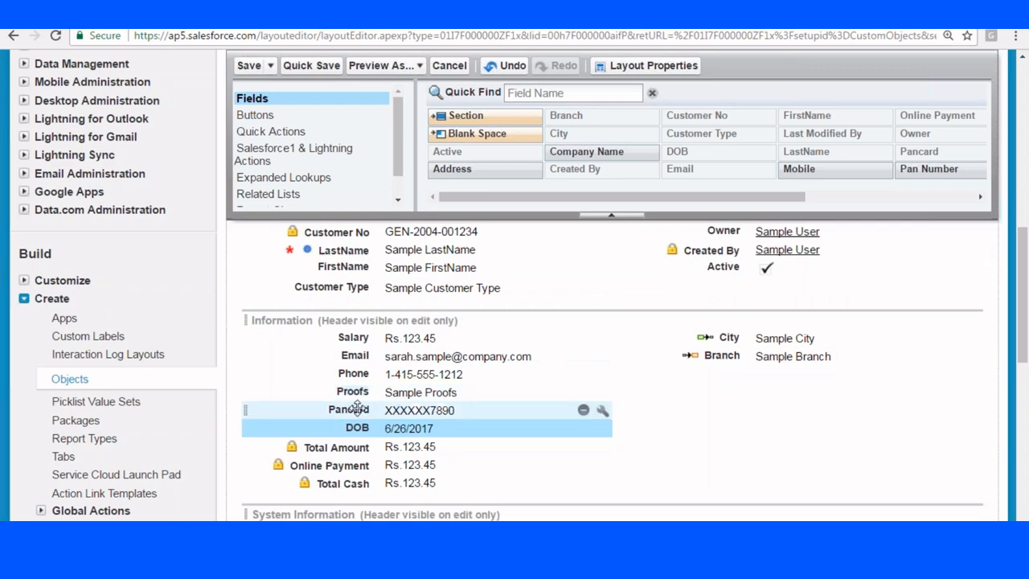
left_click_drag(361, 412, 724, 269)
left_click_drag(707, 296, 711, 289)
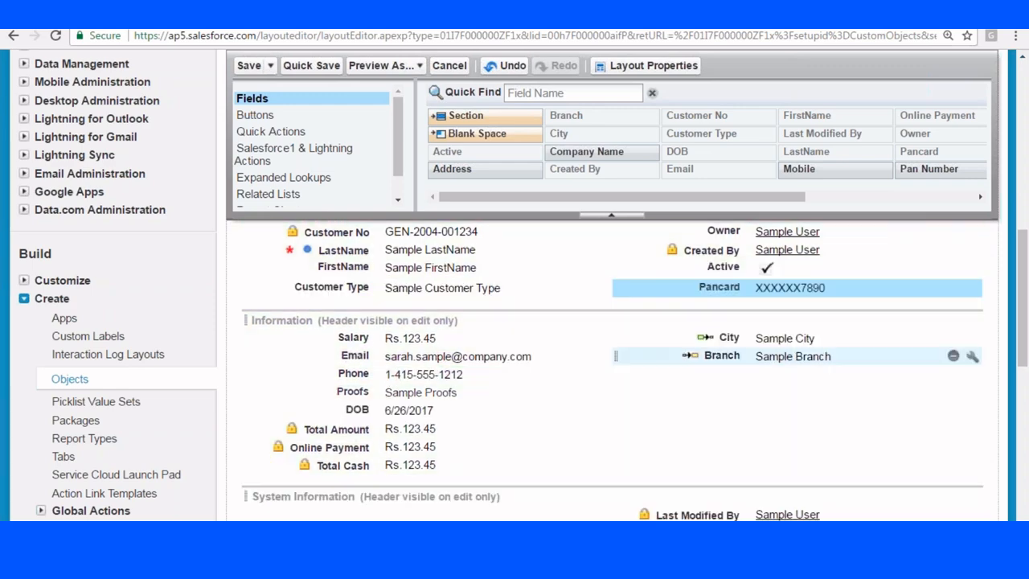
Drag another new section into the layout above Information.
scroll(407, 354, "up", 2)
scroll(411, 358, "down", 2)
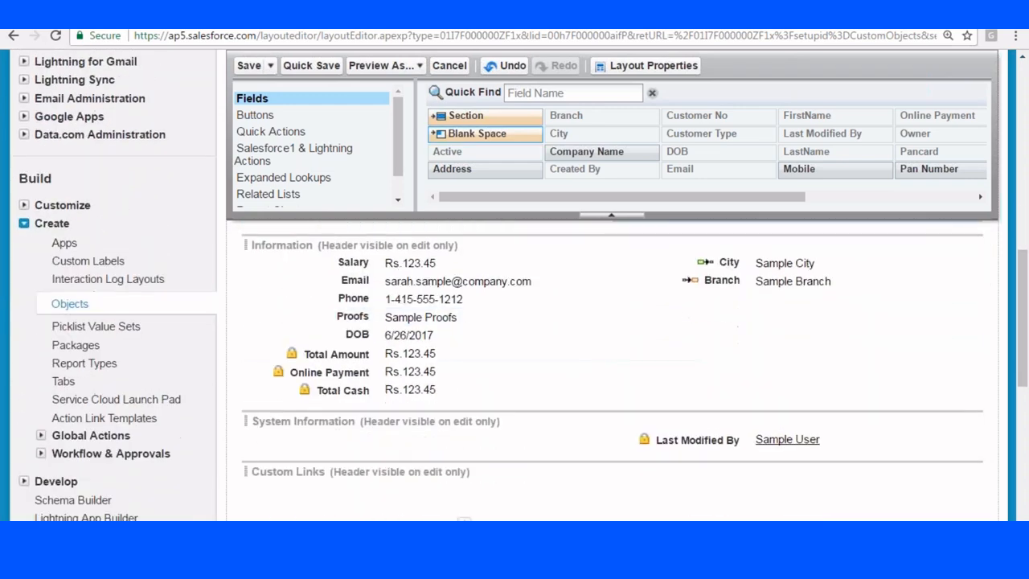
left_click_drag(468, 116, 322, 388)
scroll(368, 265, "up", 2)
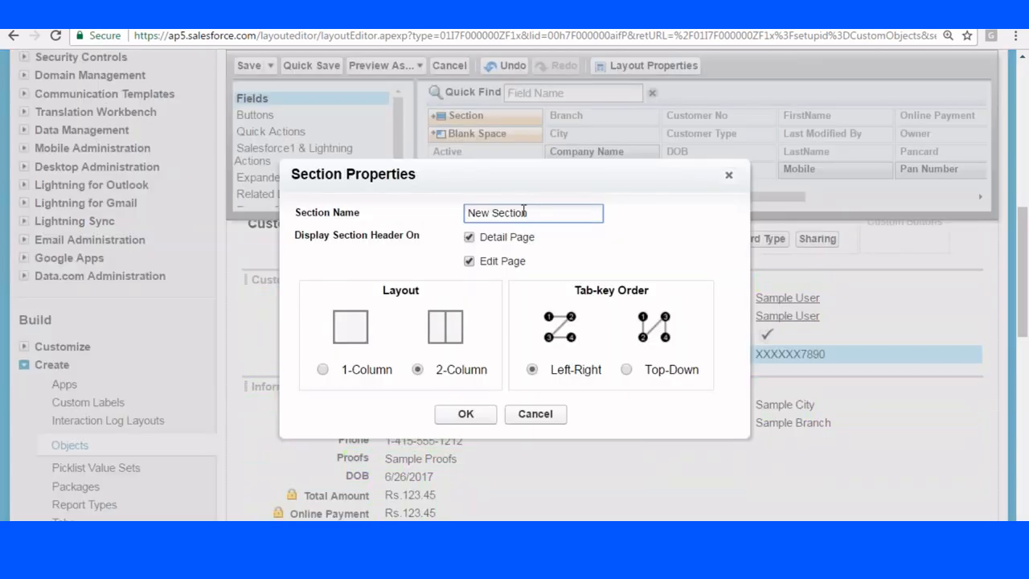
Name the new section Communication Details and confirm its properties.
type("Communication Details")
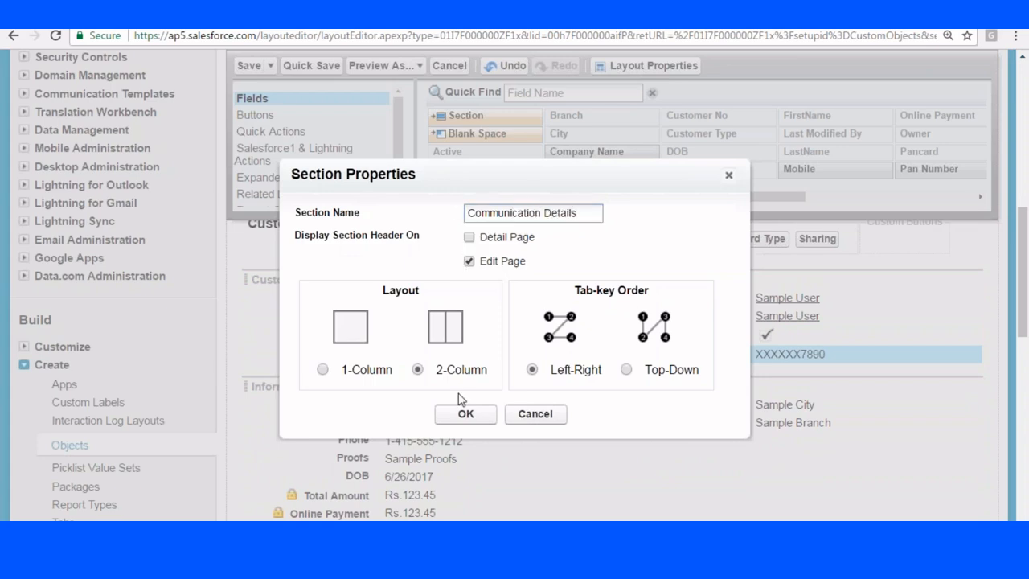
left_click(464, 414)
scroll(597, 188, "down", 3)
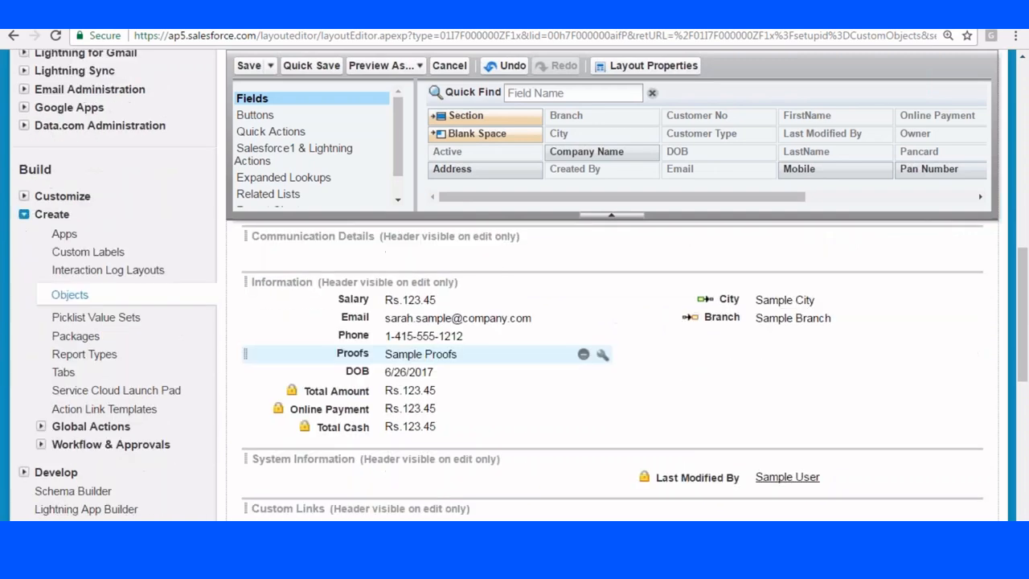
Fill Communication Details with Company Name, Salary, City, Branch, Email, Phone, DOB and Mobile.
left_click_drag(586, 151, 341, 386)
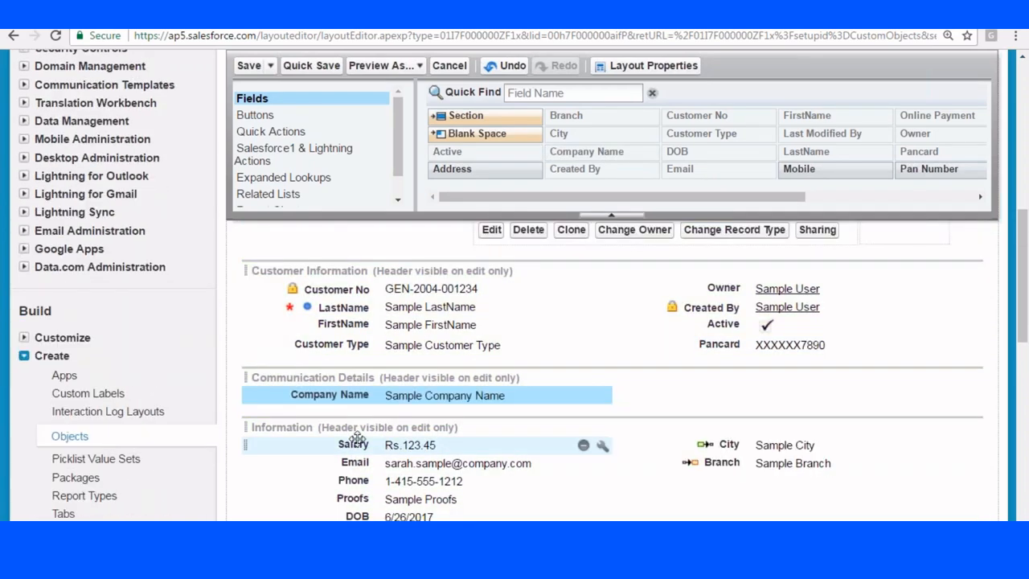
left_click_drag(356, 445, 366, 408)
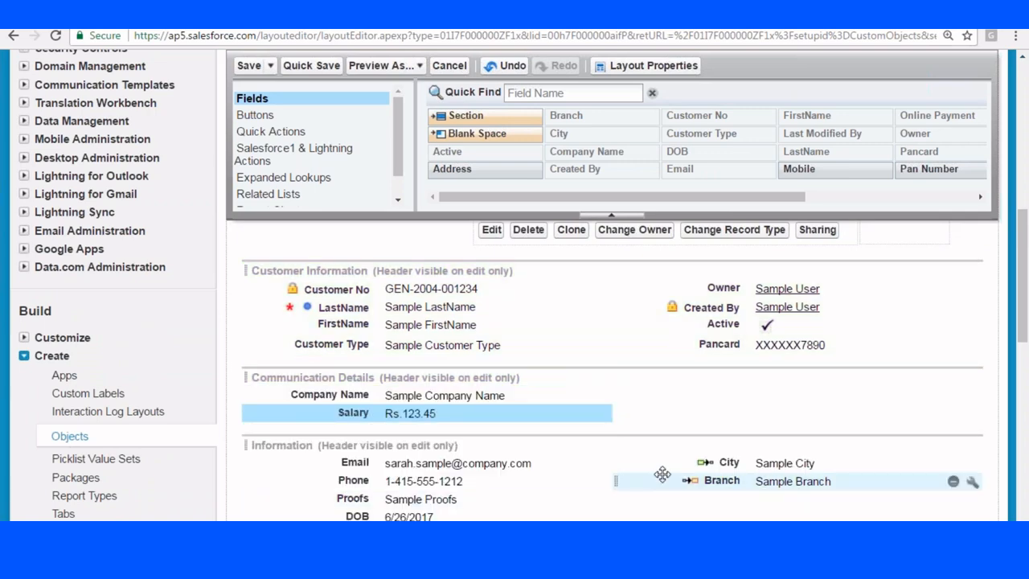
left_click_drag(741, 455, 732, 396)
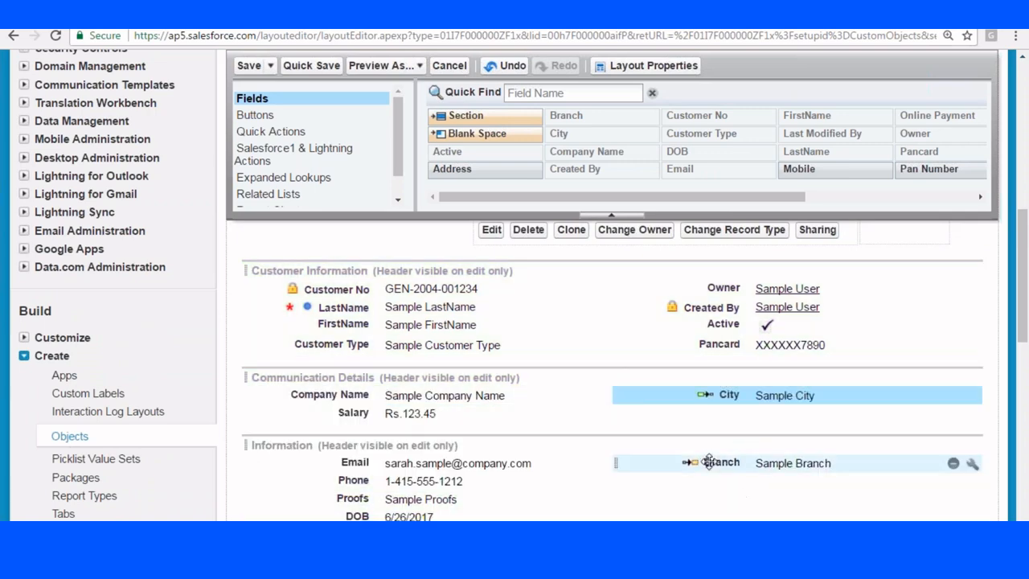
left_click_drag(710, 459, 714, 430)
scroll(838, 448, "down", 2)
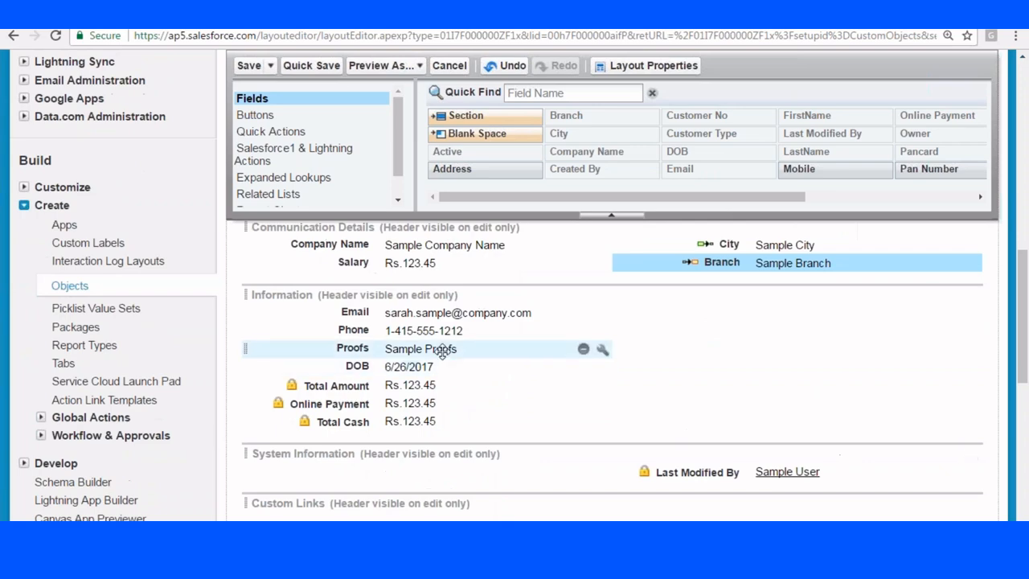
scroll(460, 389, "up", 1)
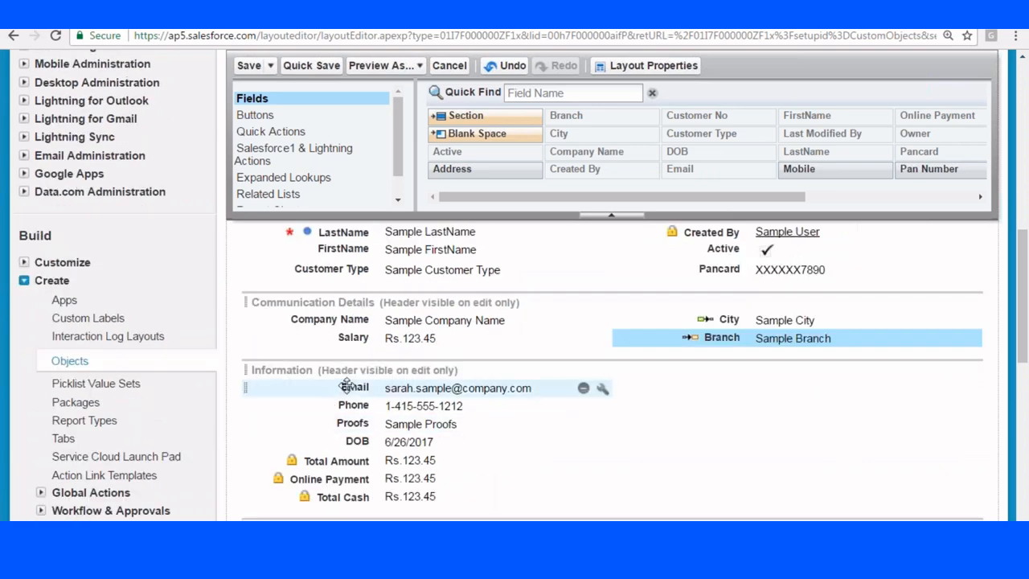
left_click_drag(346, 387, 358, 358)
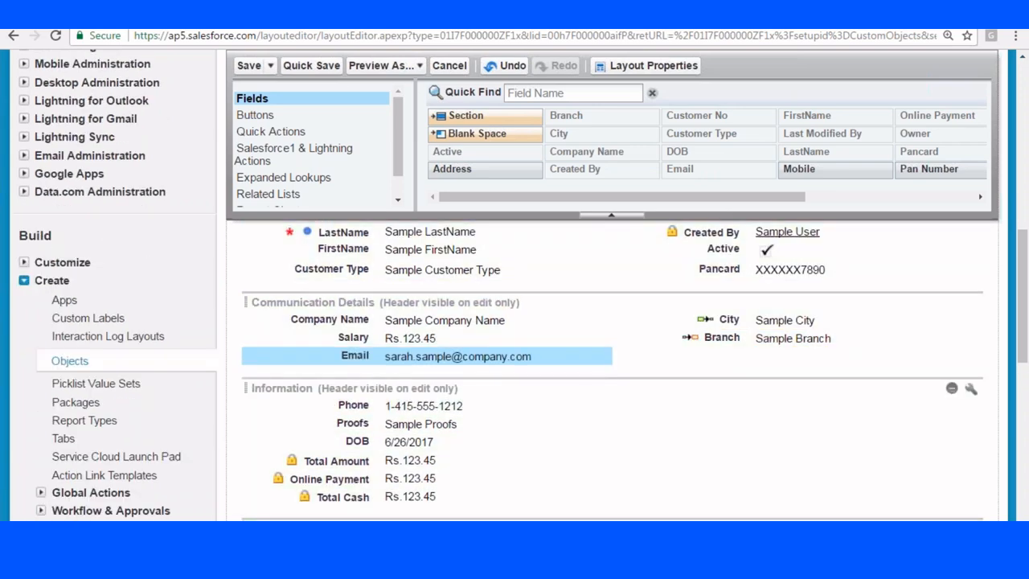
left_click_drag(372, 403, 701, 358)
left_click_drag(353, 426, 353, 363)
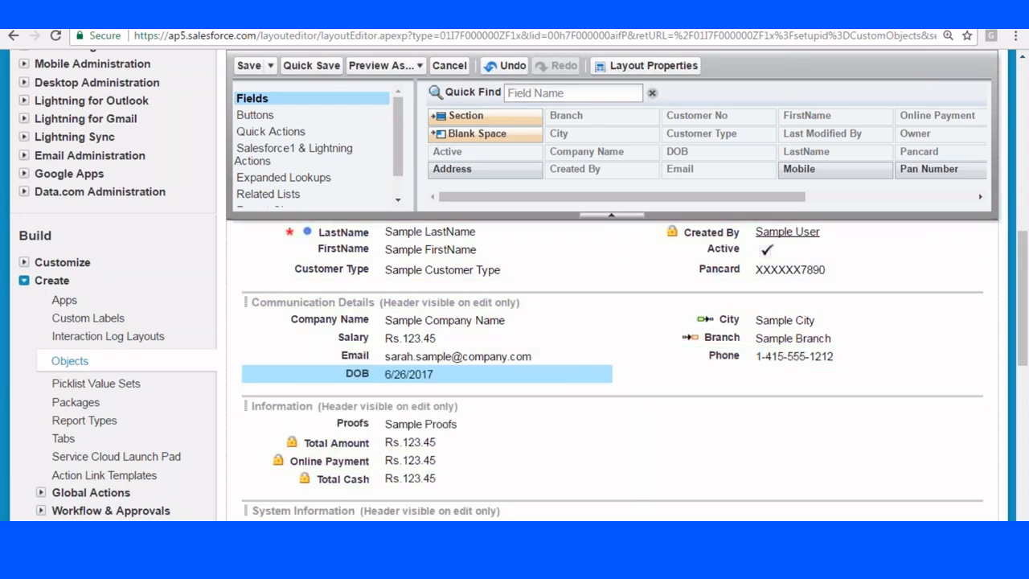
left_click_drag(835, 169, 707, 373)
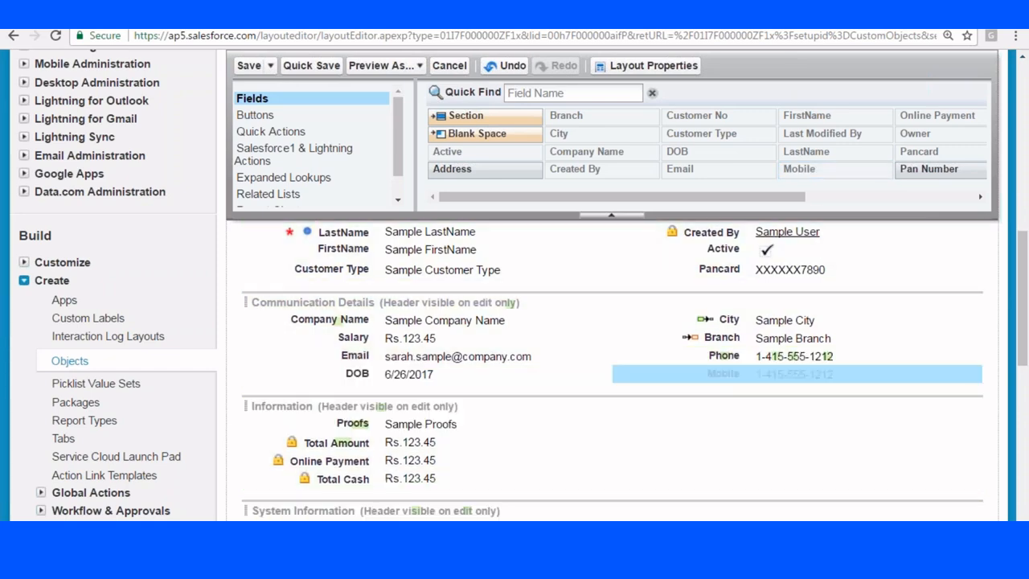
scroll(515, 346, "down", 1)
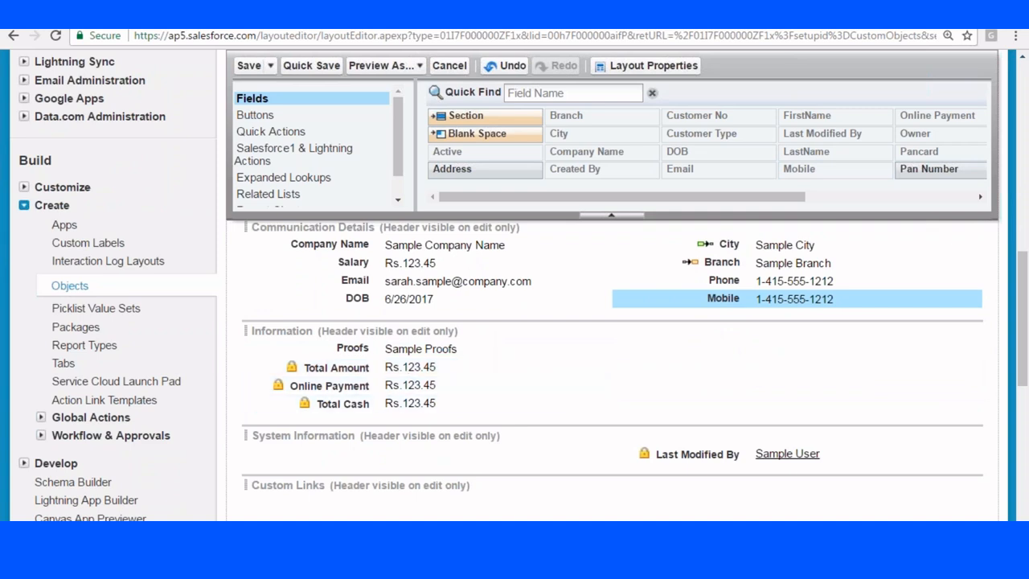
Rearrange Information: Total Amount right, Proofs removed, Last Modified By below; open its properties.
left_click_drag(356, 367, 768, 350)
left_click_drag(353, 348, 597, 143)
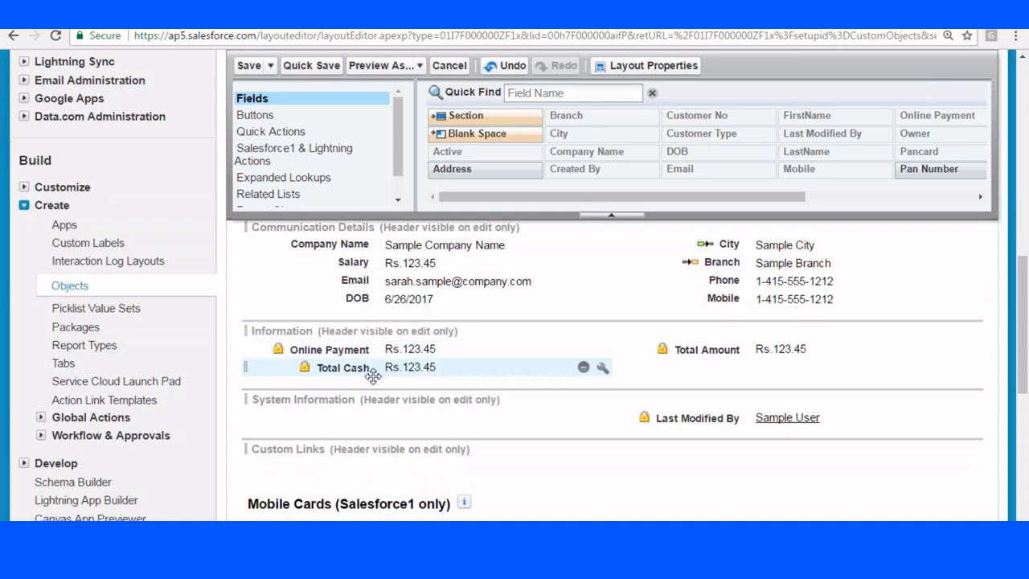
left_click_drag(700, 420, 671, 375)
scroll(538, 370, "up", 3)
scroll(593, 441, "down", 3)
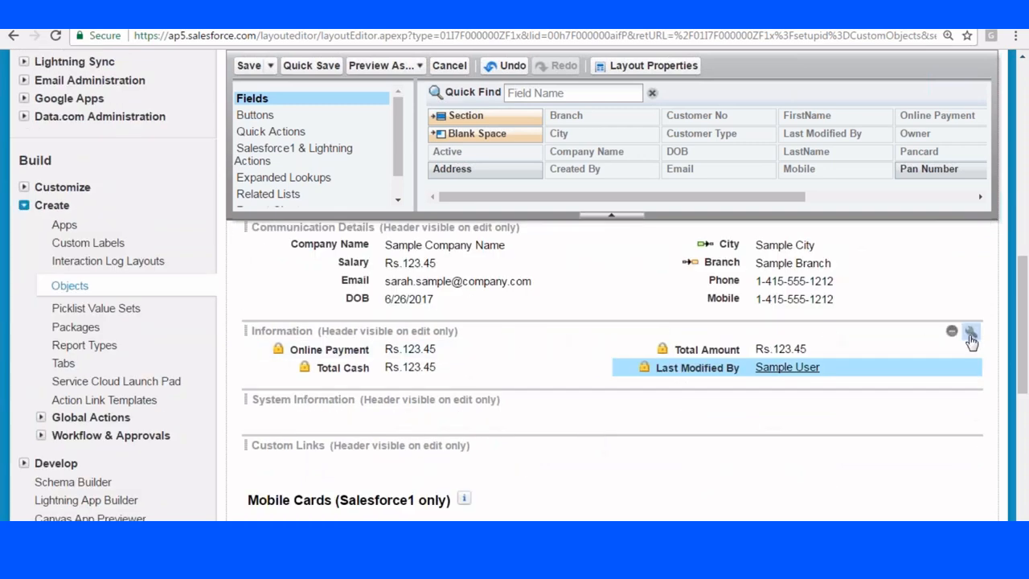
left_click(970, 333)
left_click(518, 213)
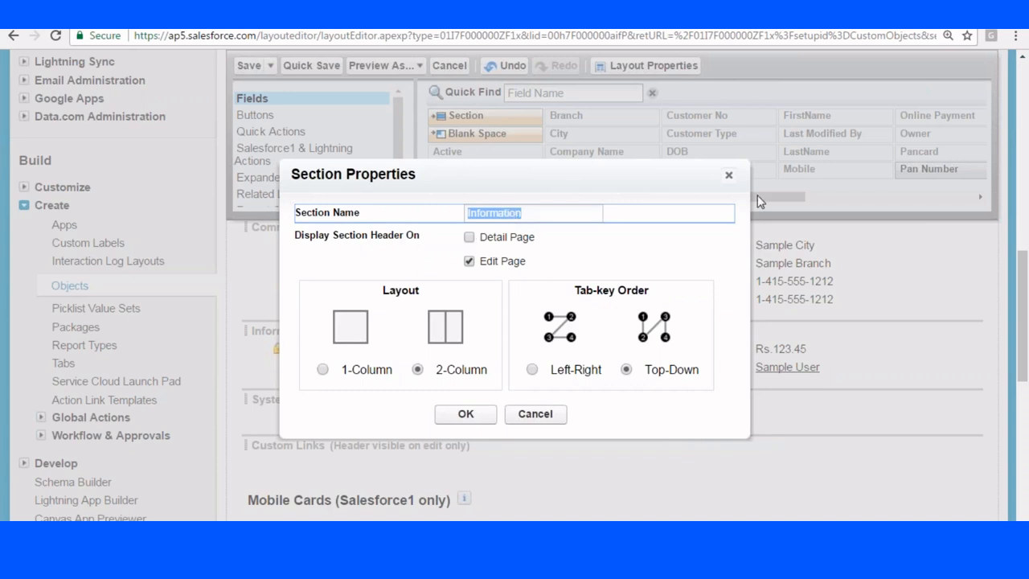
Add a new section named Payment Details to the layout.
left_click(730, 176)
left_click_drag(472, 122, 354, 360)
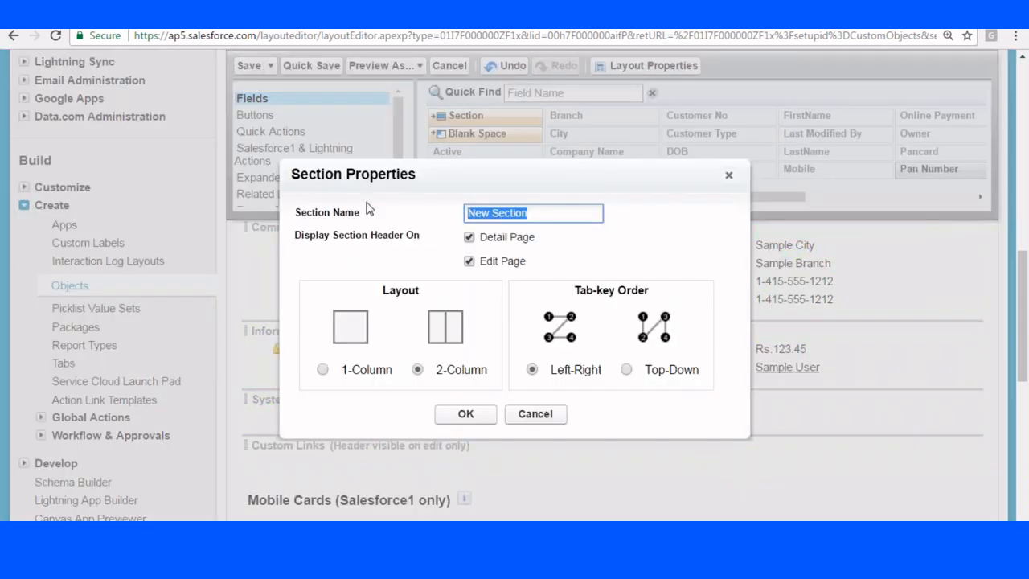
type("Payment Details")
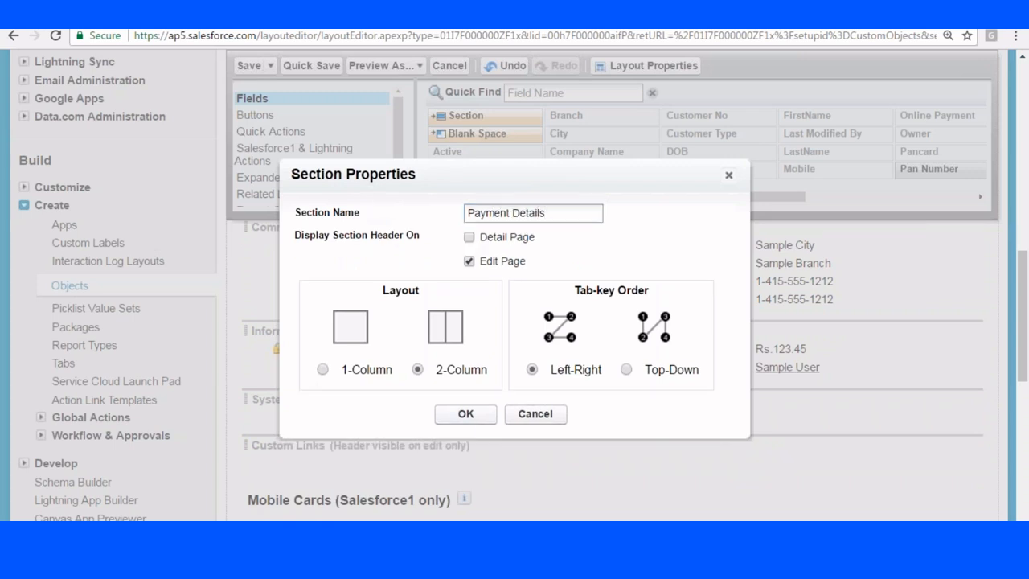
left_click(466, 415)
Move Total Amount, Total Cash, Online Payment and Last Modified By into Payment Details.
left_click_drag(345, 397, 330, 349)
left_click_drag(341, 403, 358, 352)
left_click_drag(708, 419, 704, 354)
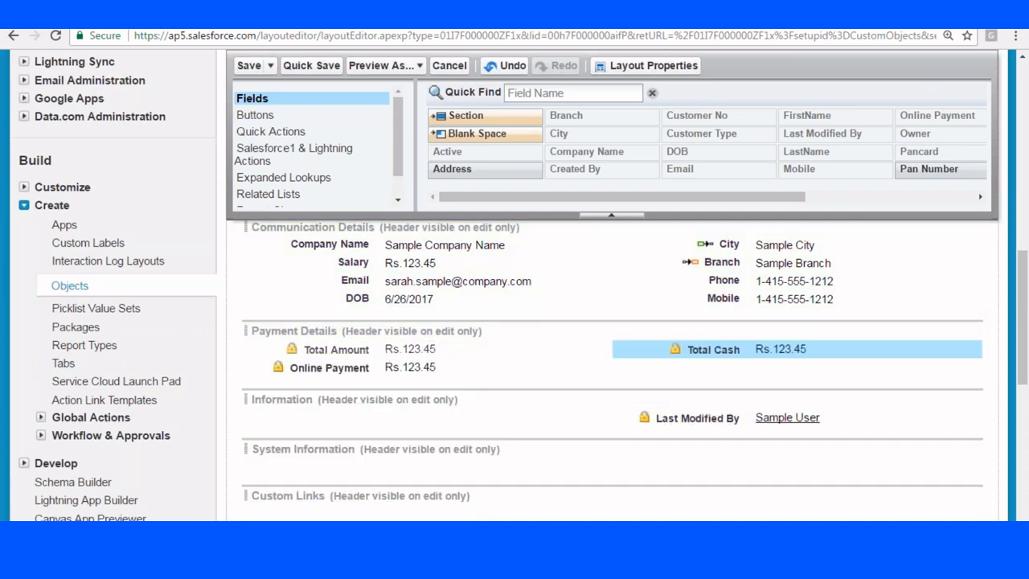
left_click_drag(462, 368, 704, 368)
left_click_drag(691, 418, 394, 367)
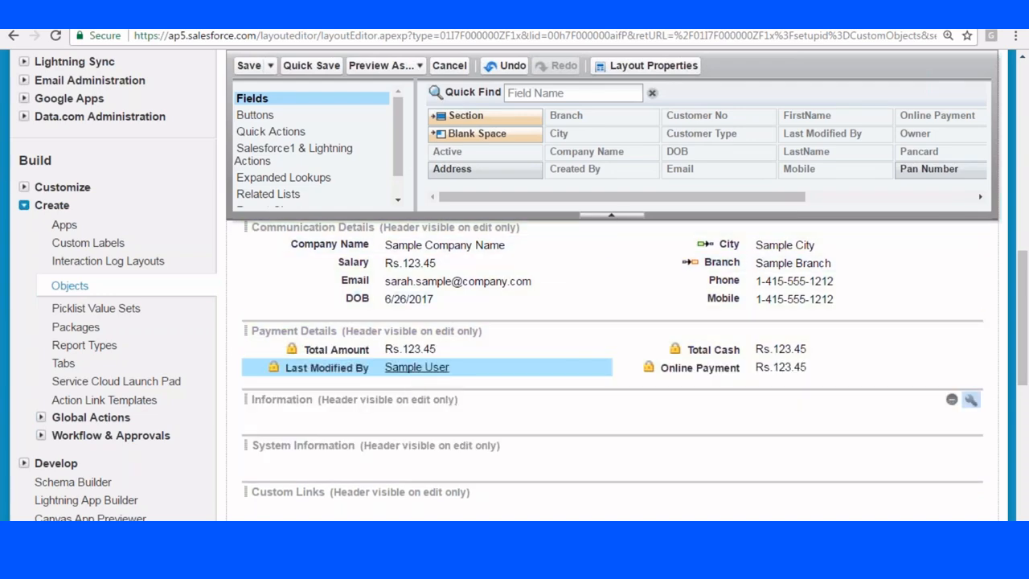
Delete the empty Information section and the System Information section.
left_click(951, 401)
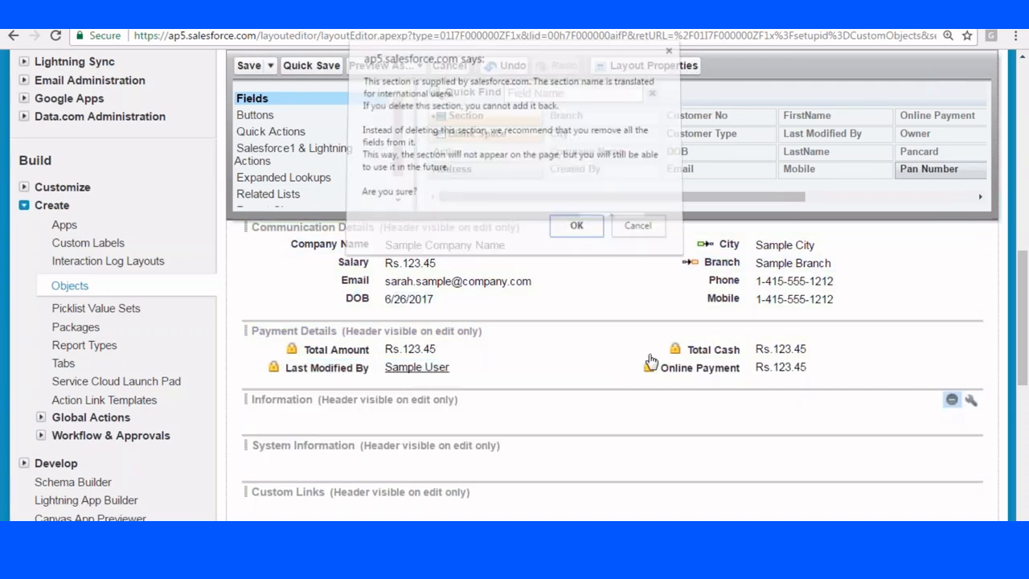
left_click(575, 230)
scroll(572, 322, "down", 2)
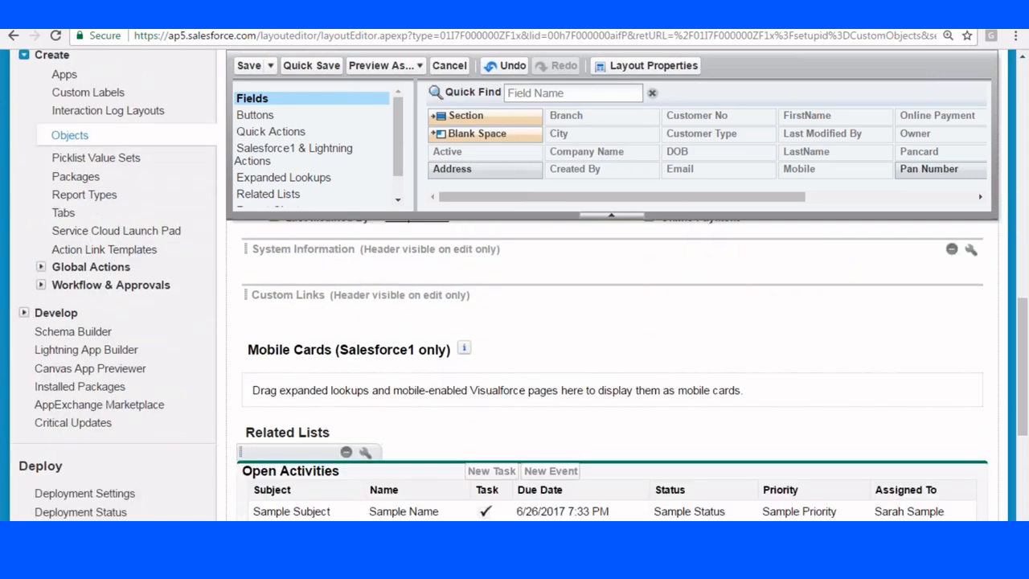
left_click(951, 251)
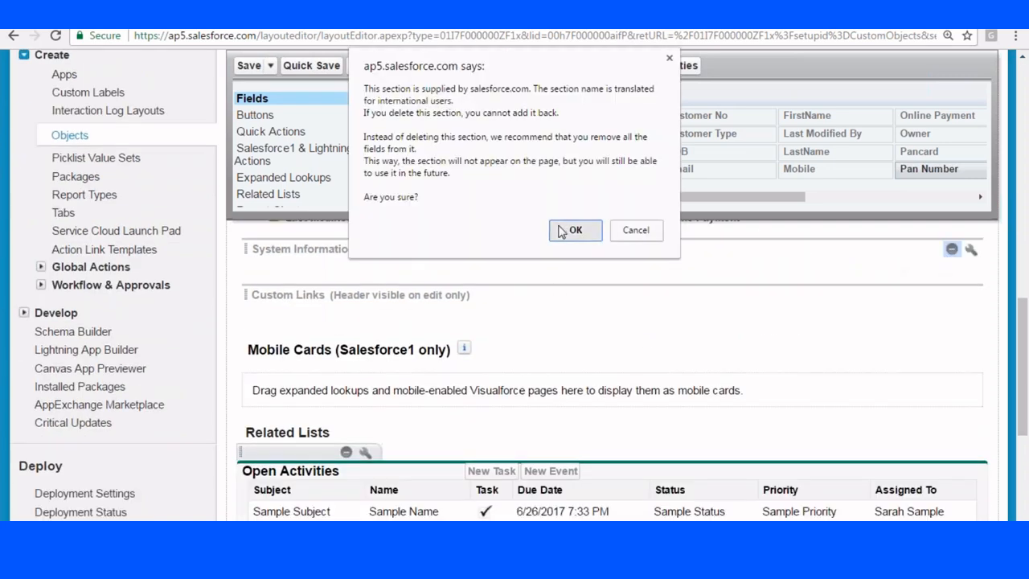
left_click(573, 231)
scroll(617, 333, "up", 2)
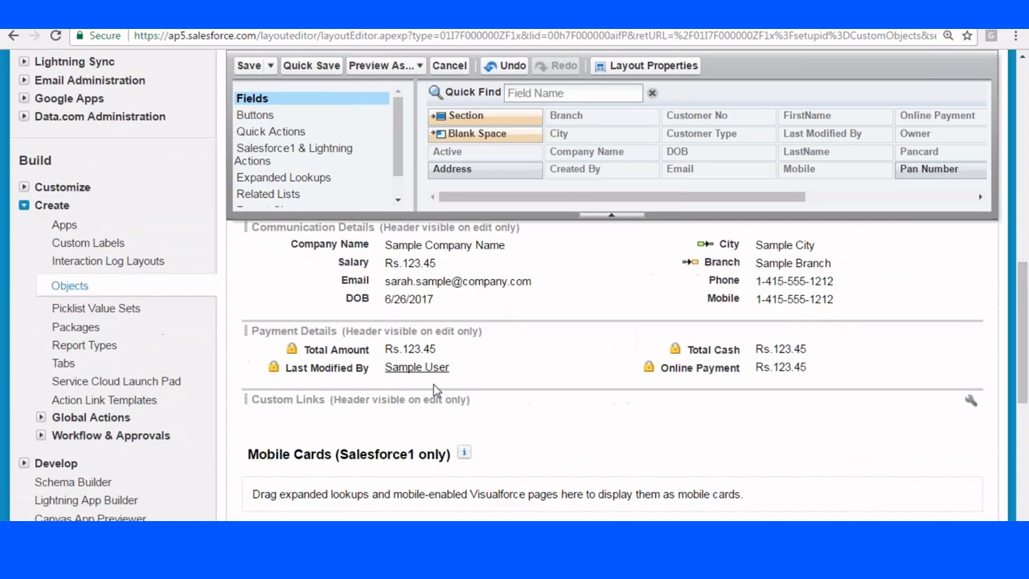
scroll(439, 386, "down", 4)
scroll(438, 386, "up", 4)
Remove Change Record Type from the detail buttons and add Submit for Approval.
left_click(271, 119)
scroll(482, 230, "up", 1)
scroll(483, 230, "down", 6)
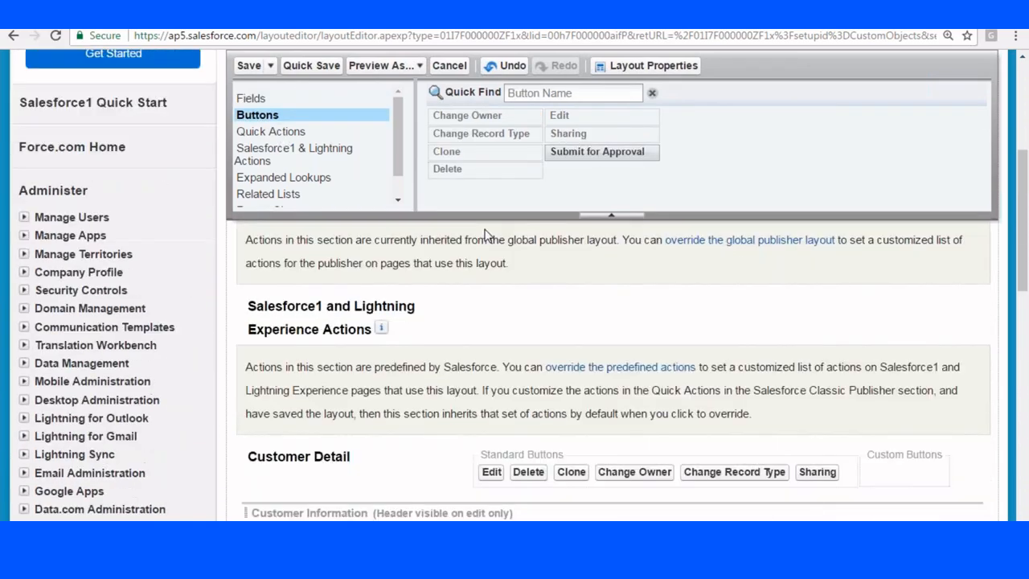
scroll(555, 307, "up", 6)
scroll(554, 306, "up", 2)
mouse_move(567, 318)
left_mouse_down()
mouse_move(611, 220)
mouse_move(595, 320)
mouse_move(679, 149)
left_mouse_up()
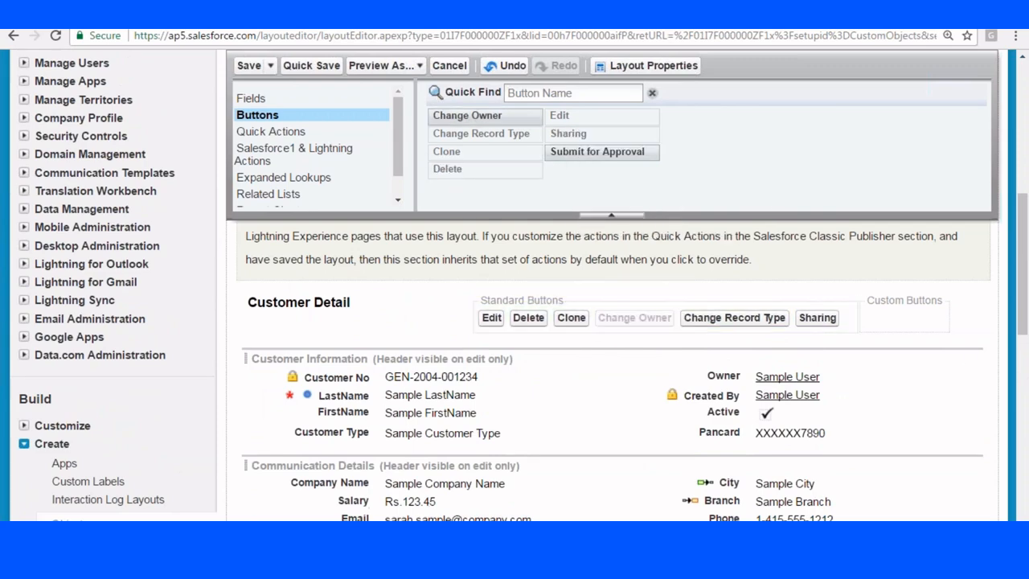
mouse_move(649, 318)
left_mouse_down()
mouse_move(563, 161)
mouse_move(689, 324)
mouse_move(660, 331)
mouse_move(663, 322)
left_mouse_up()
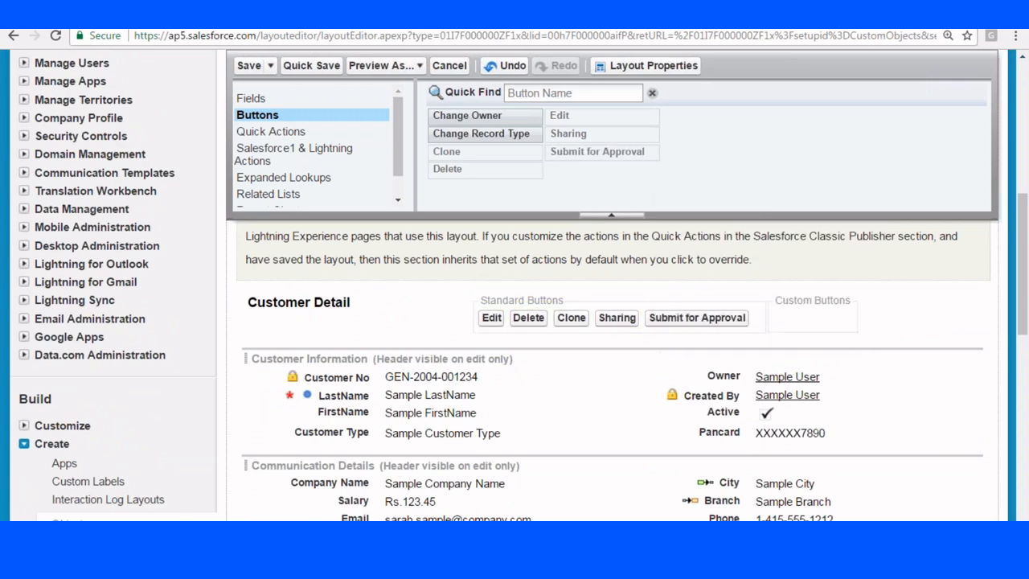
scroll(574, 365, "down", 1)
scroll(574, 365, "down", 4)
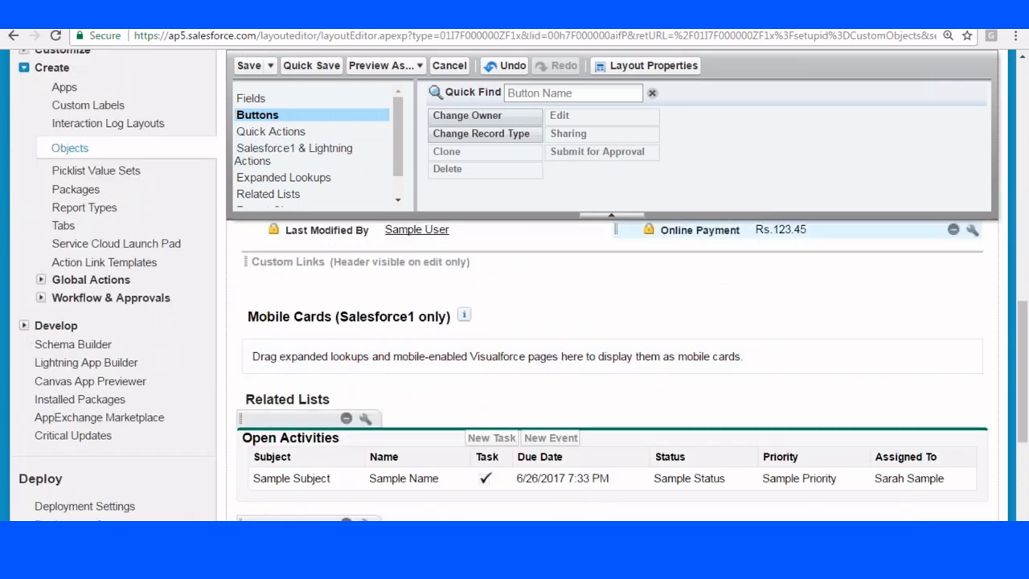
Move Activity History below Notes & Attachments and Payments to the top of Related Lists.
left_click(261, 196)
scroll(612, 370, "down", 3)
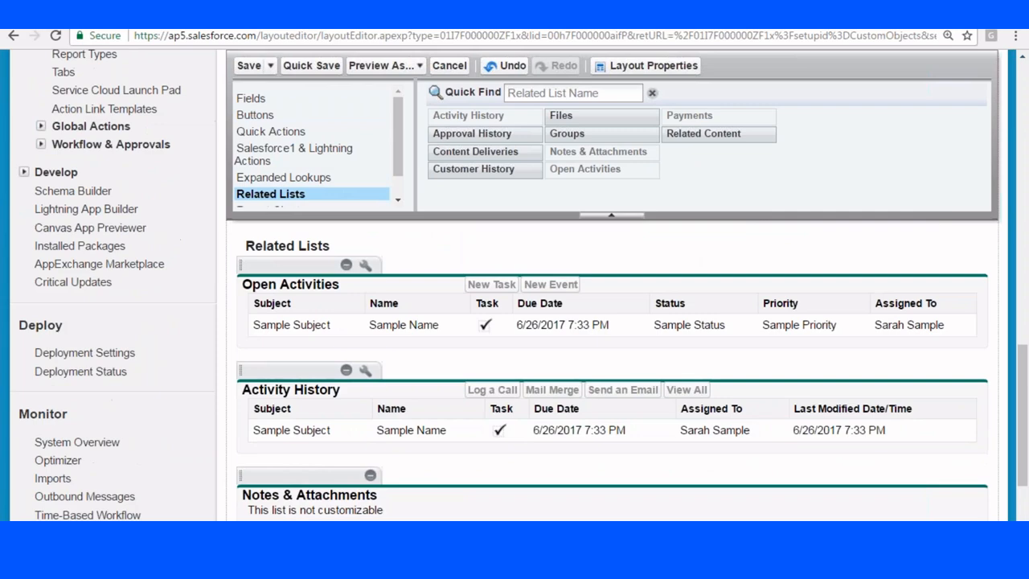
scroll(405, 313, "up", 3)
scroll(403, 296, "down", 3)
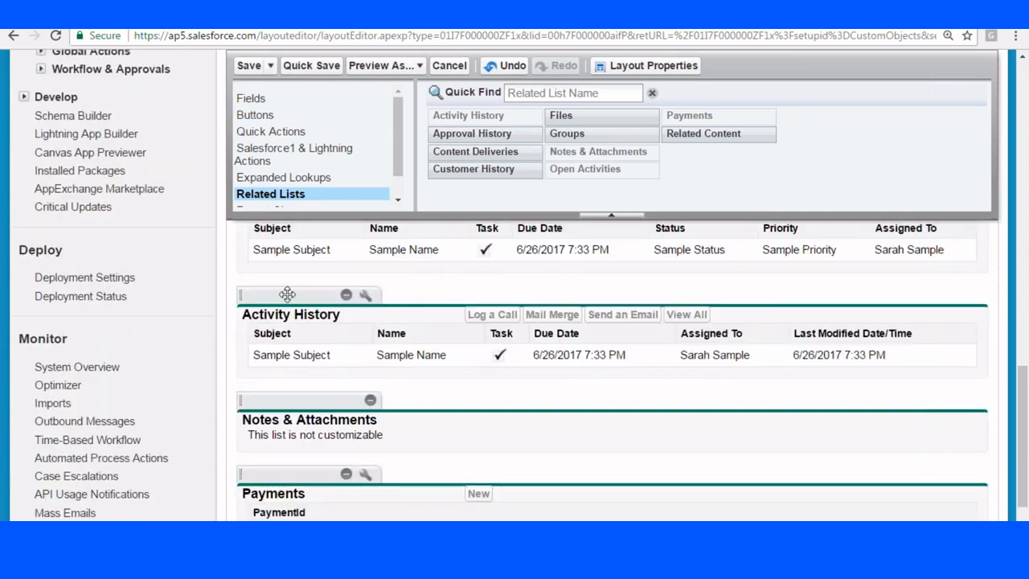
left_click_drag(287, 294, 349, 437)
left_click_drag(310, 465, 595, 342)
scroll(595, 342, "down", 3)
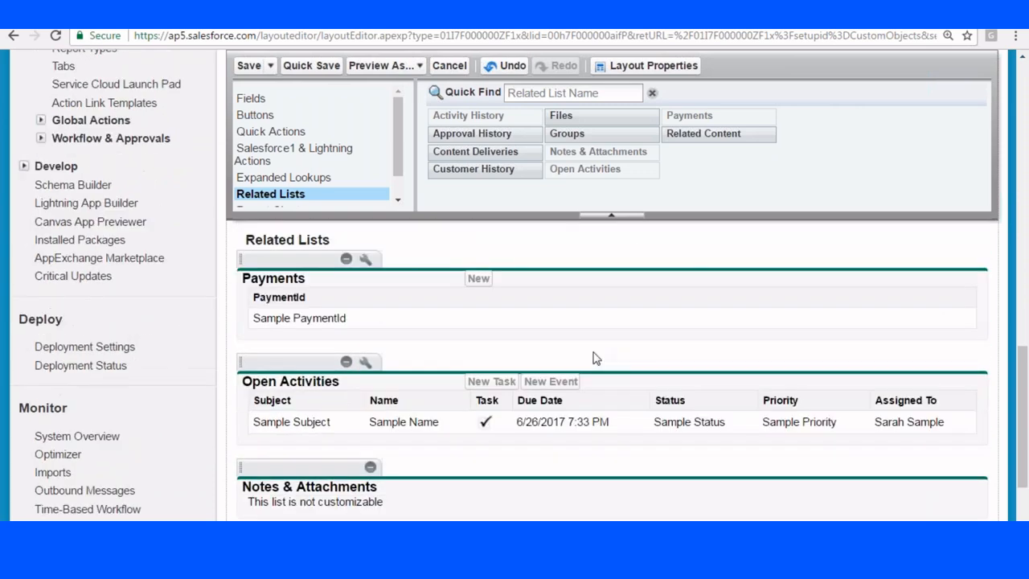
scroll(282, 374, "up", 1)
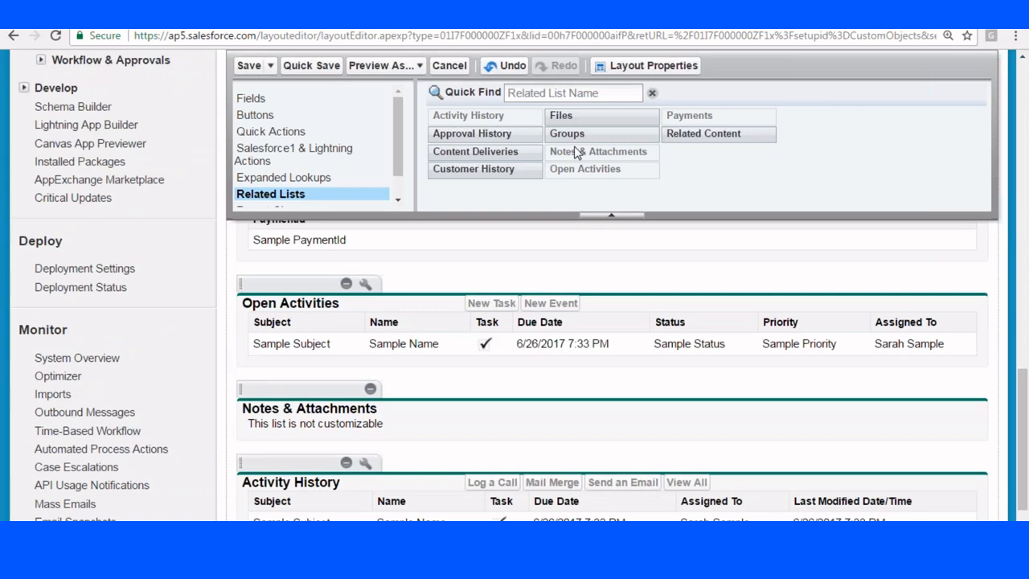
scroll(475, 395, "down", 2)
scroll(476, 356, "up", 3)
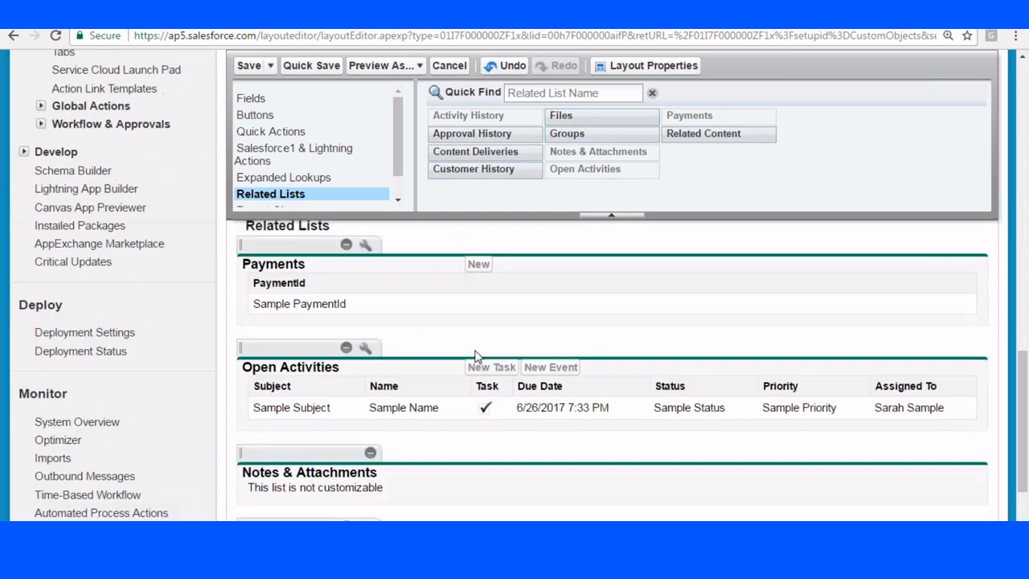
scroll(325, 394, "down", 1)
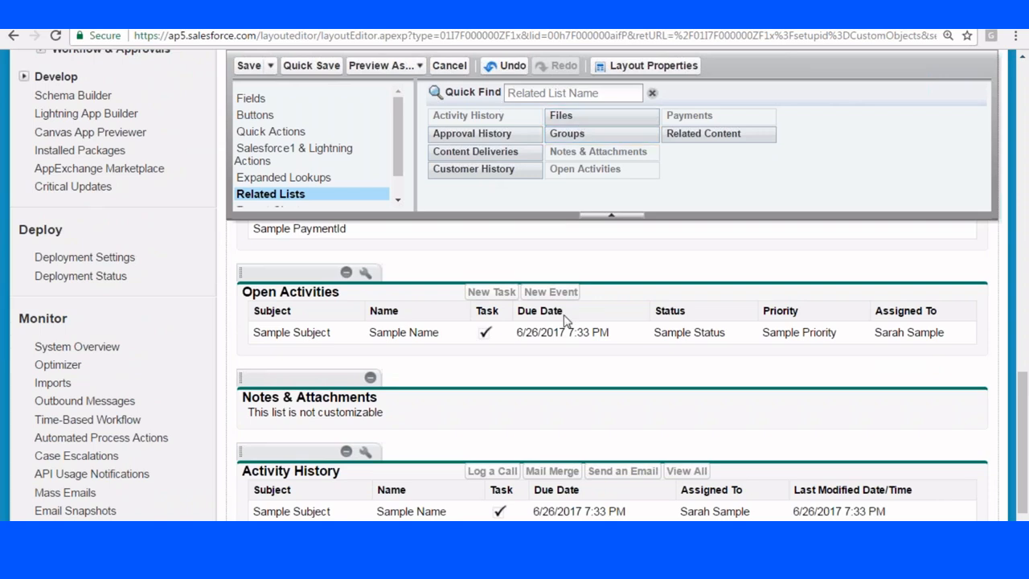
scroll(565, 321, "up", 5)
Save the Customer layout, overwriting users' related list customizations.
left_click(249, 66)
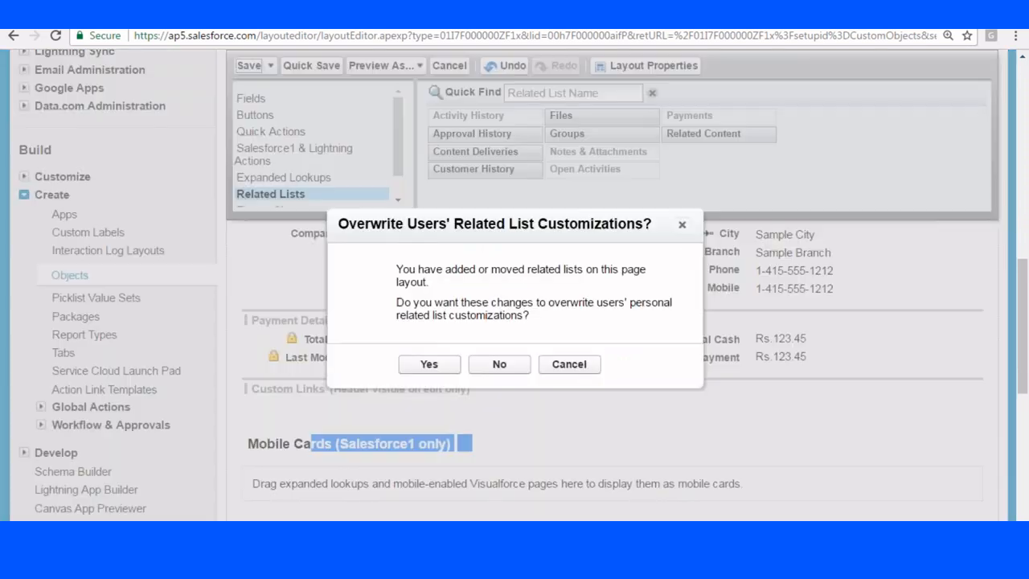
left_click(428, 365)
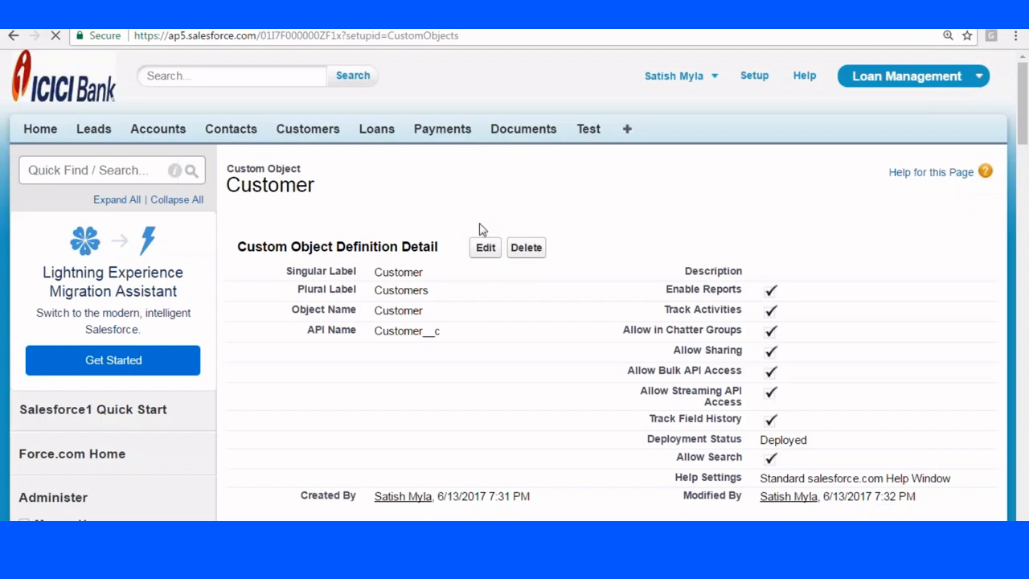
scroll(482, 233, "down", 20)
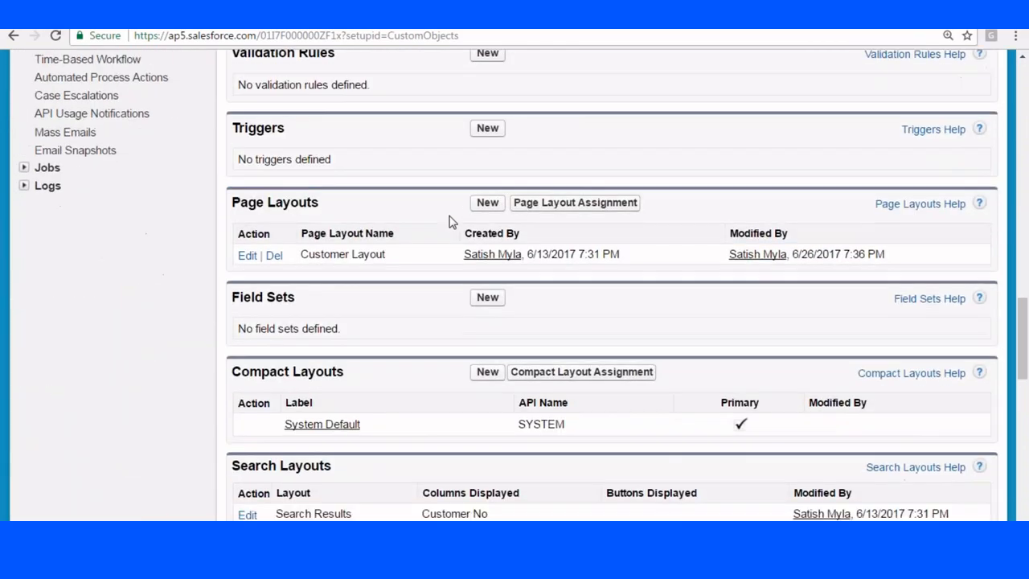
scroll(451, 222, "down", 2)
Create a new Corporate Customer page layout.
left_click(488, 69)
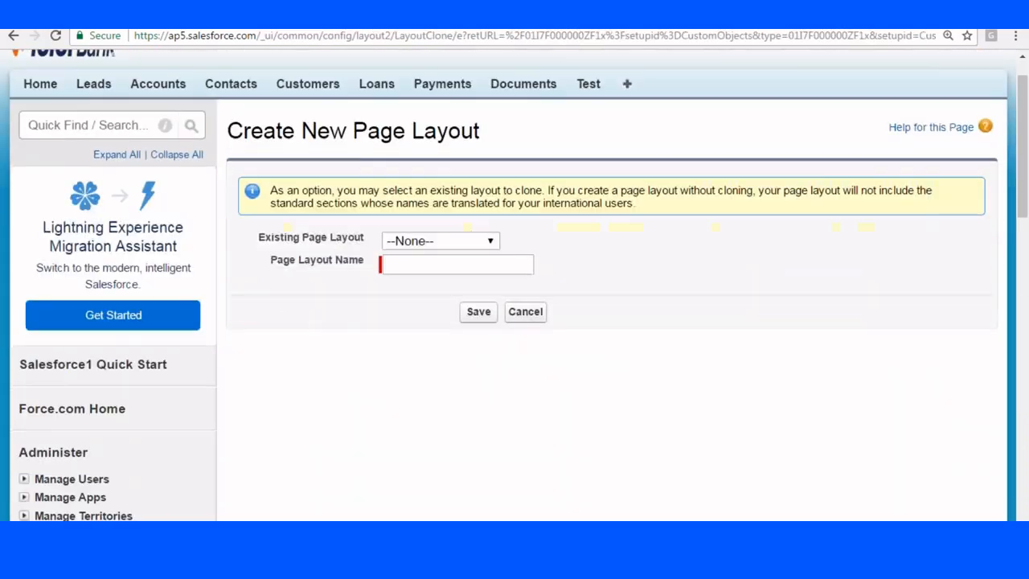
scroll(515, 282, "down", 2)
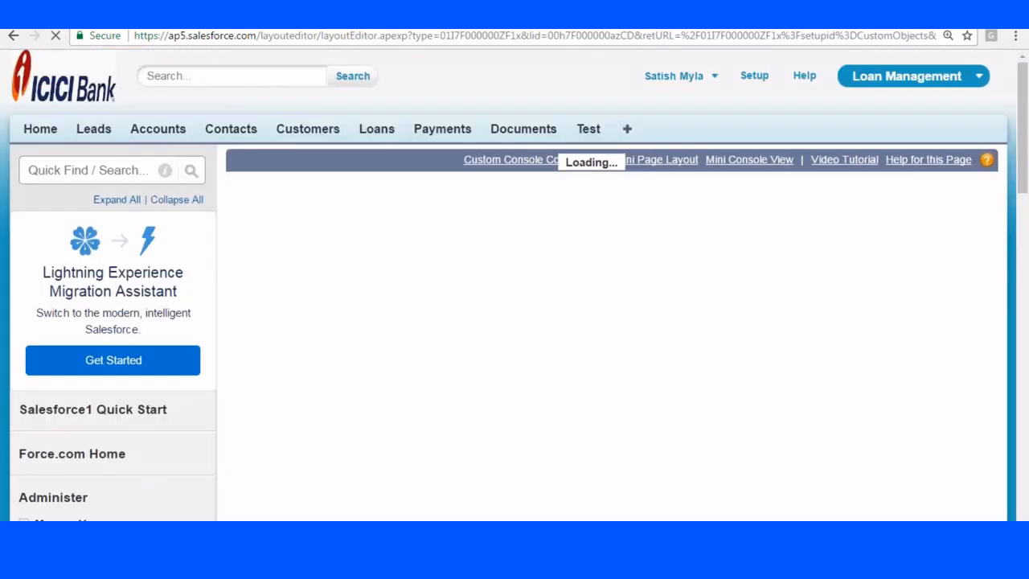
scroll(501, 294, "down", 6)
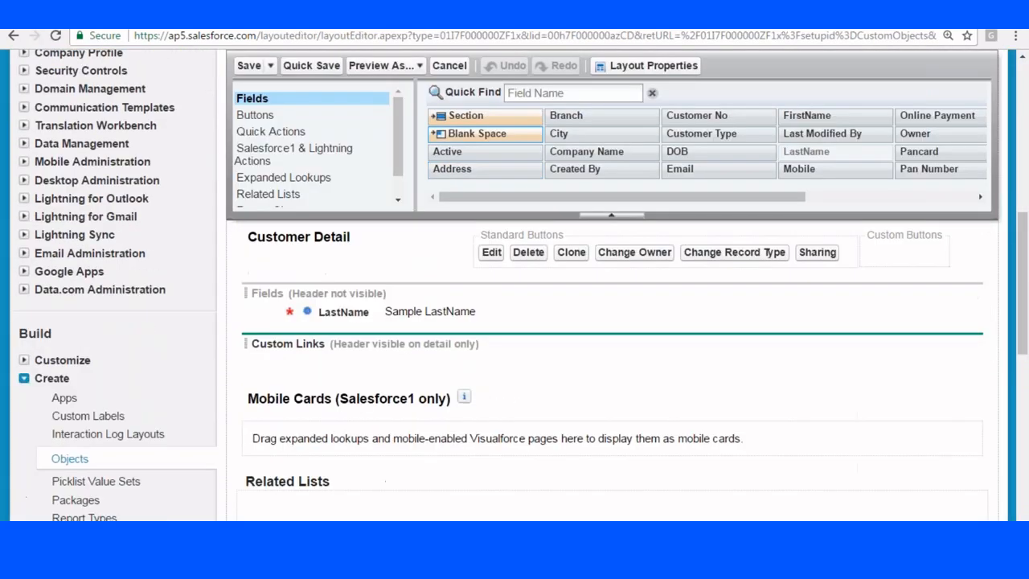
Add Company Name, FirstName, Owner and Customer Type to the Customer Detail section.
left_click_drag(587, 151, 290, 309)
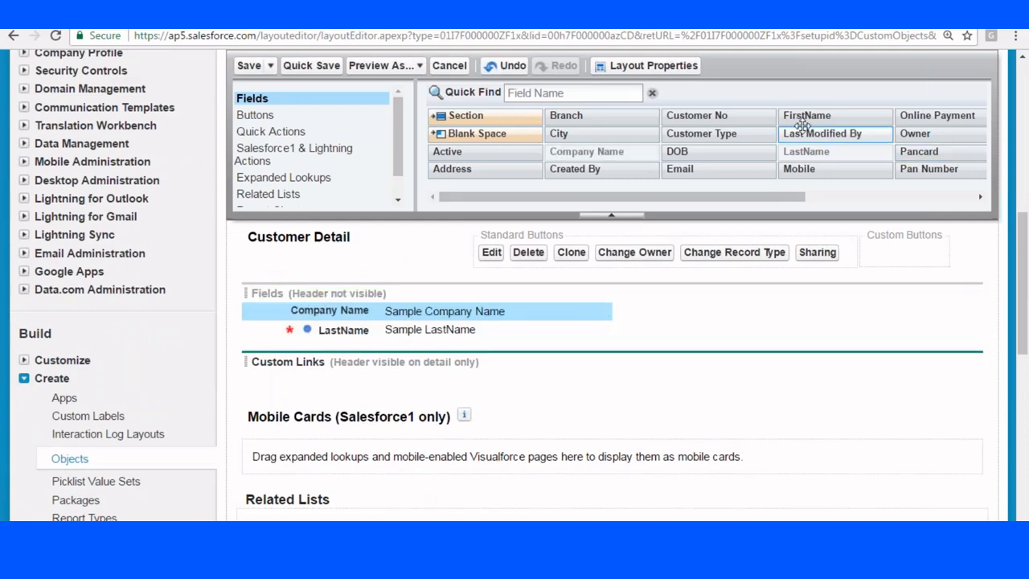
left_click_drag(803, 127, 338, 347)
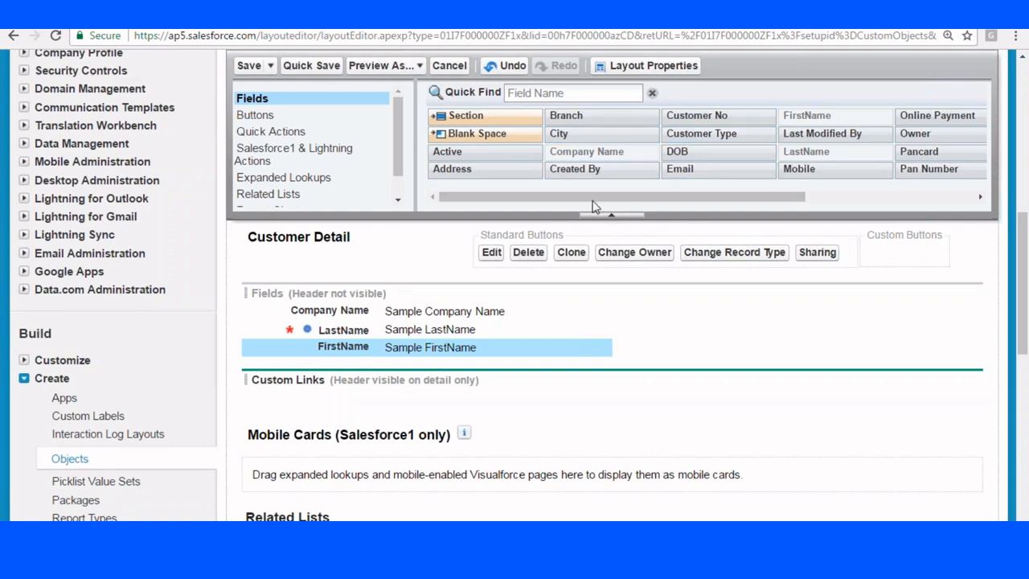
left_click_drag(592, 200, 767, 191)
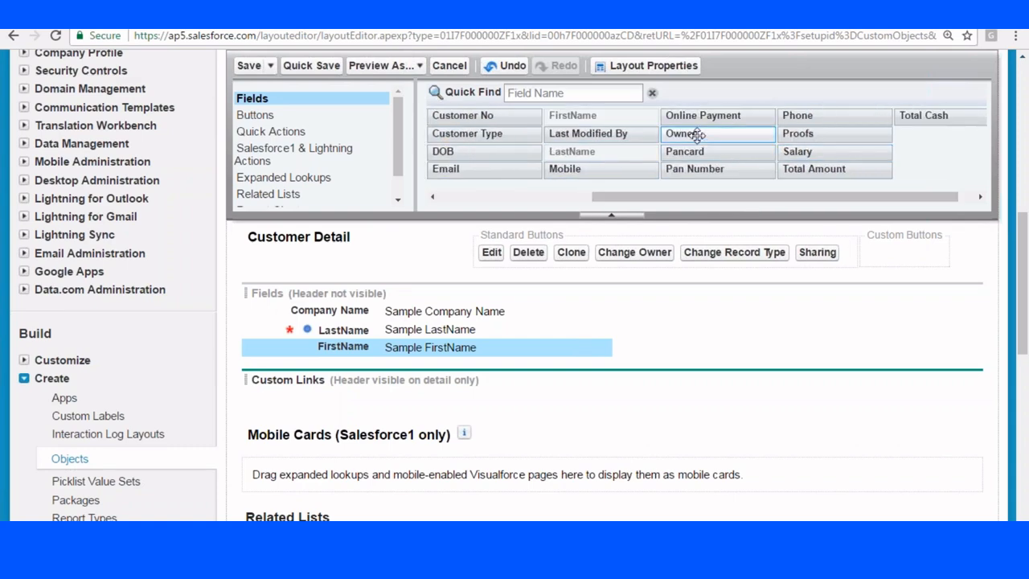
left_click_drag(696, 135, 692, 313)
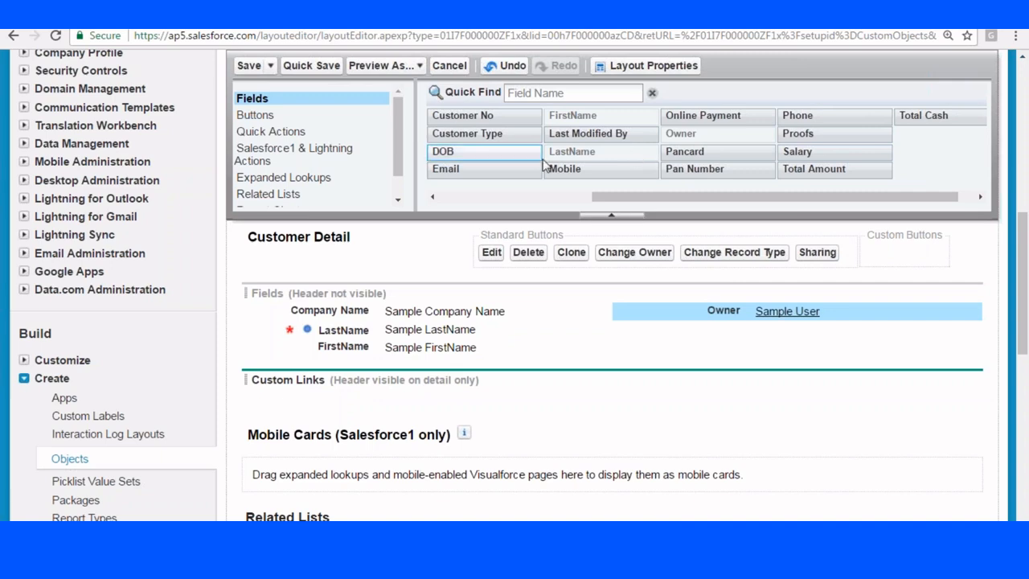
left_click_drag(481, 133, 711, 330)
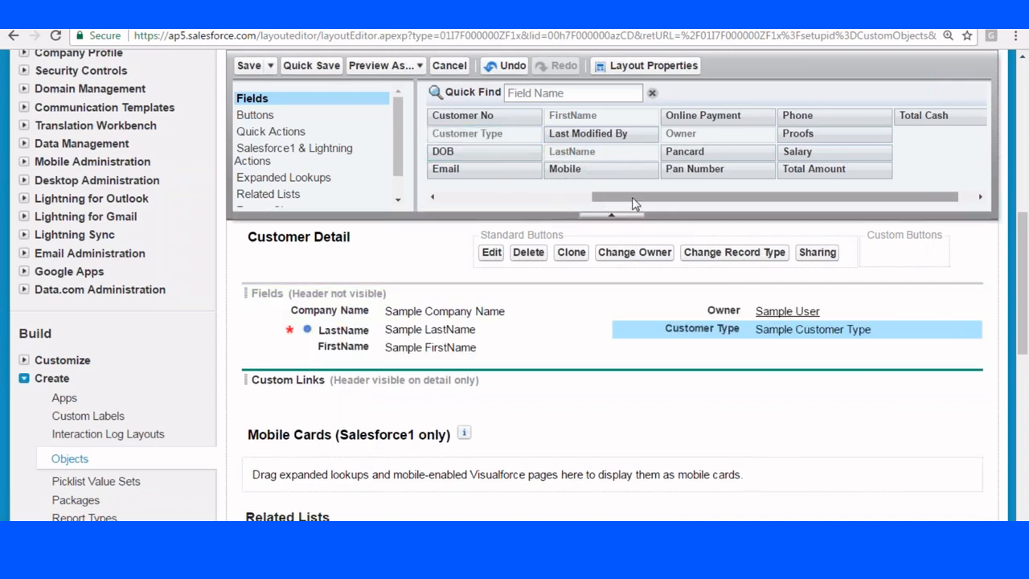
Add Active below Customer Type and drop a new section onto the layout.
left_click(544, 194)
left_click_drag(575, 169, 809, 310)
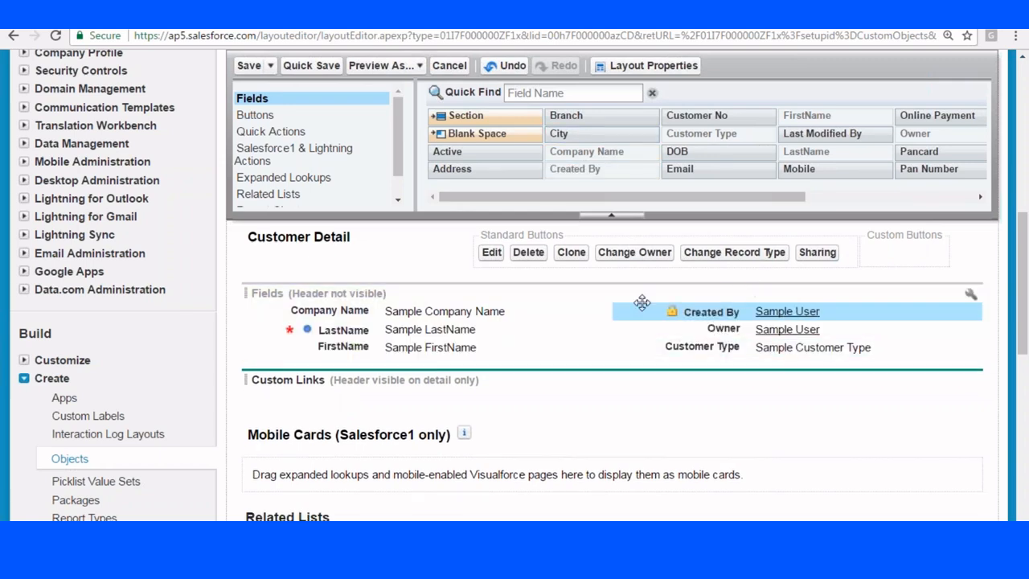
left_click_drag(708, 310, 579, 198)
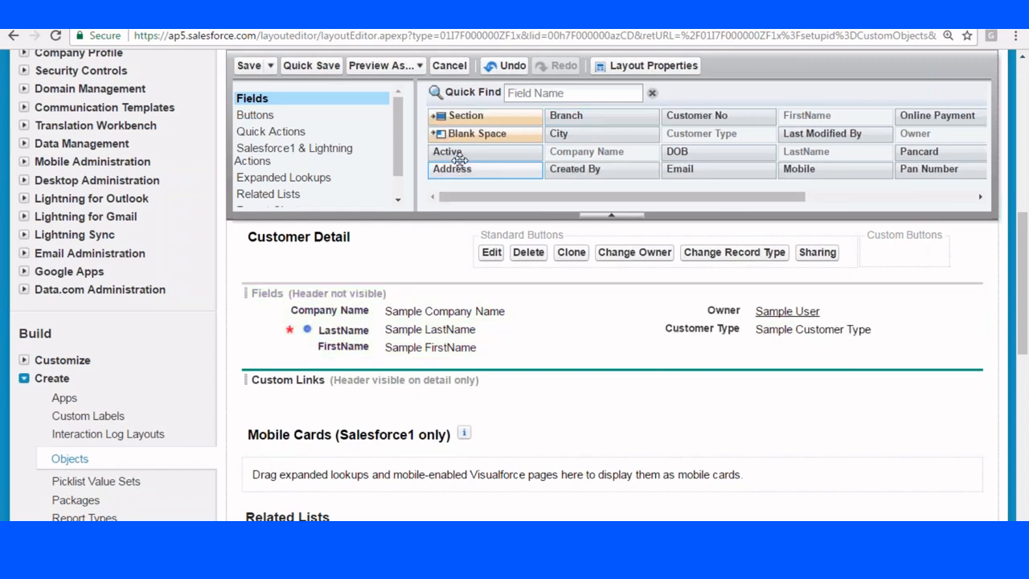
left_click_drag(451, 154, 691, 354)
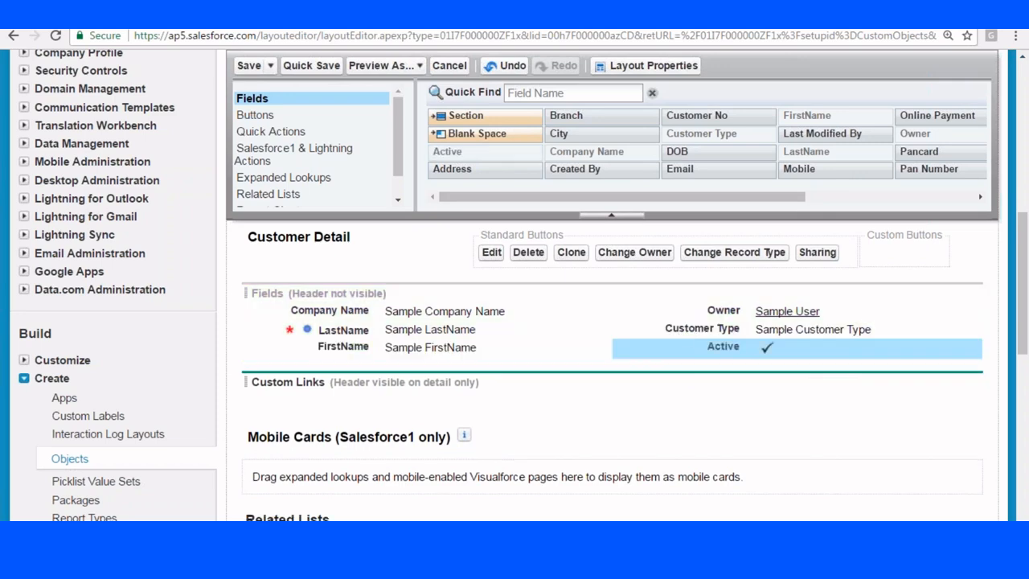
scroll(692, 354, "down", 2)
scroll(612, 322, "up", 2)
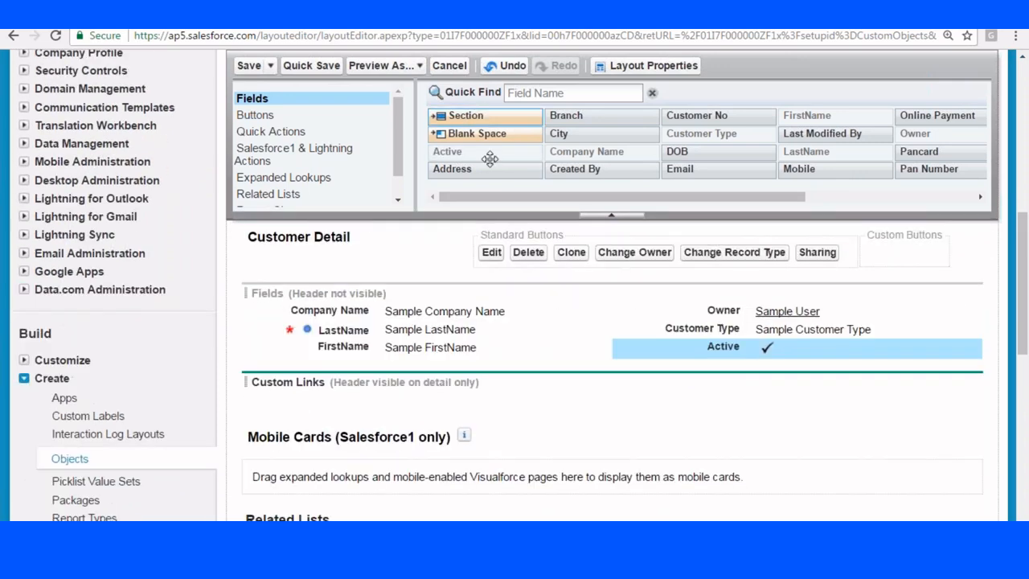
left_click_drag(482, 116, 415, 354)
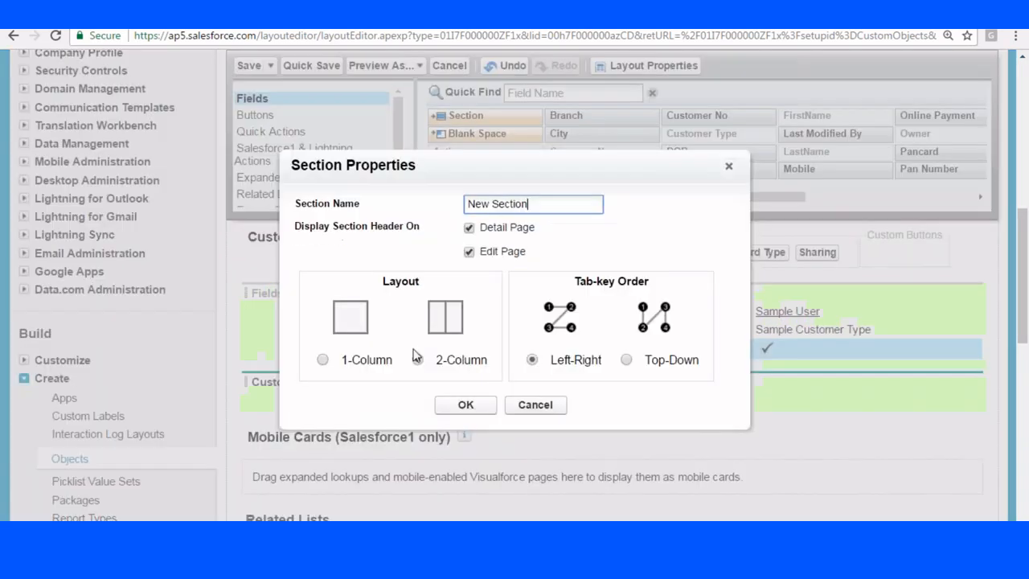
Name the new section Communication Detail and place City and Branch in it.
key("BackSpace")
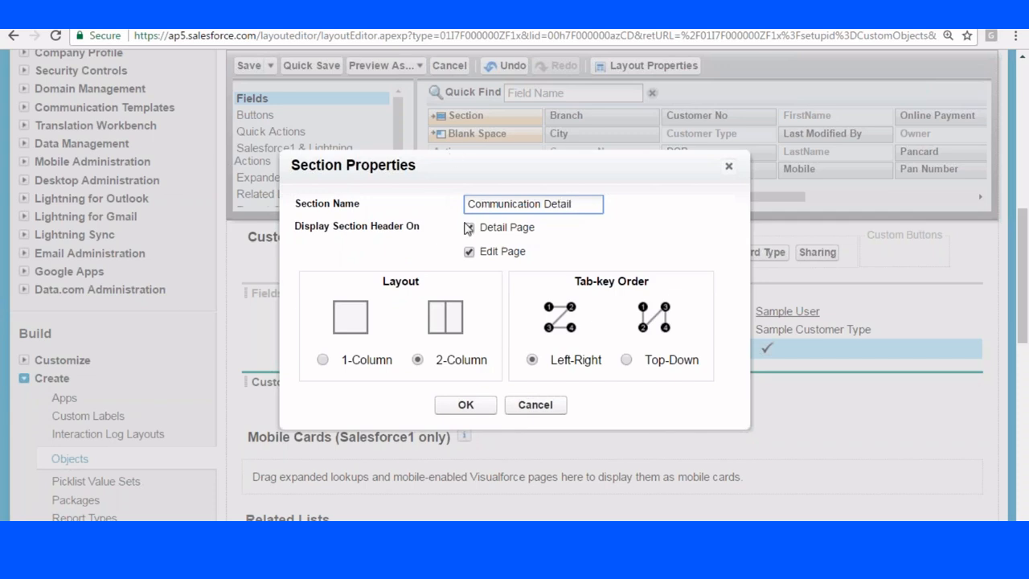
left_click(466, 405)
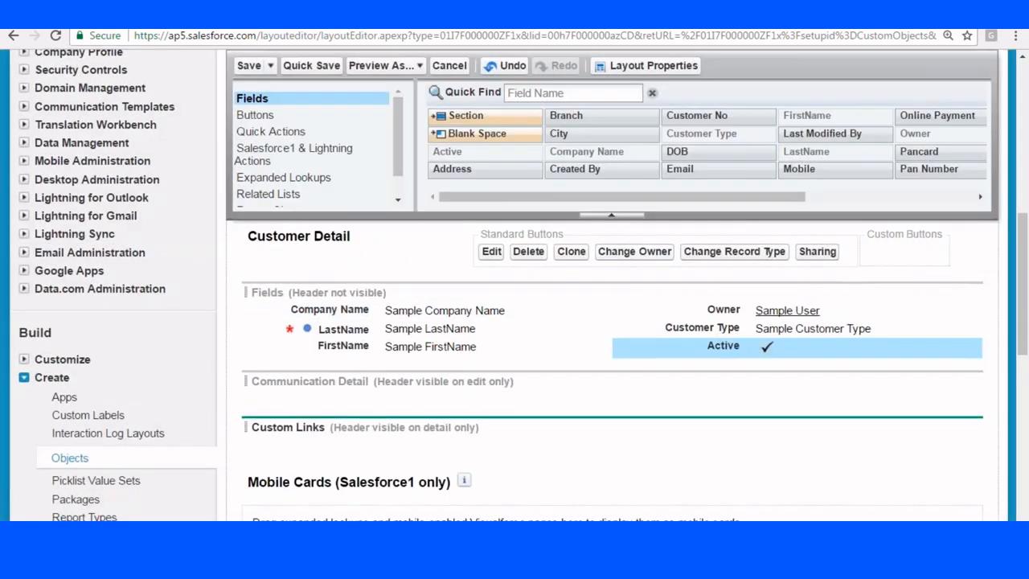
scroll(611, 362, "down", 1)
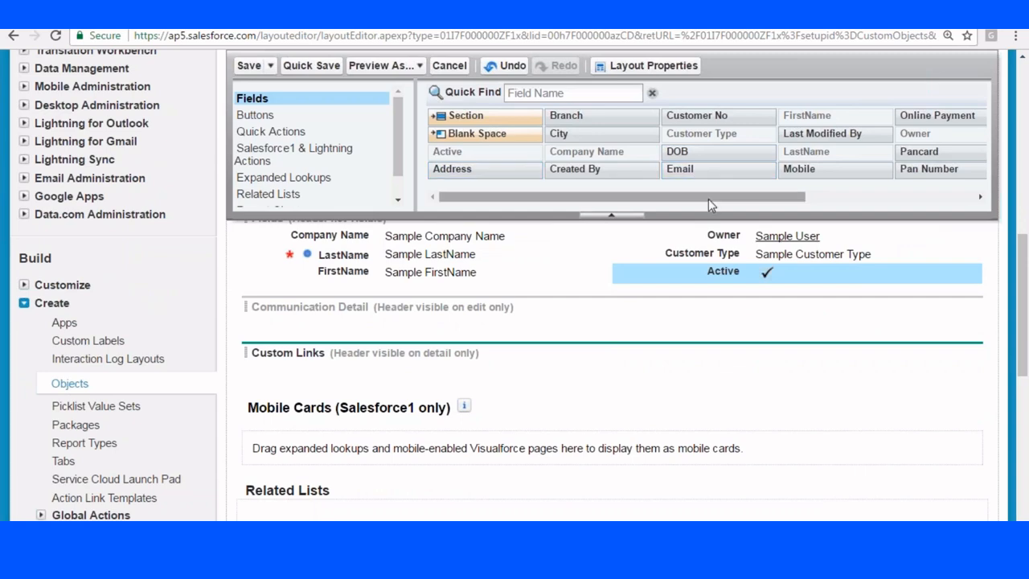
left_click_drag(708, 197, 904, 202)
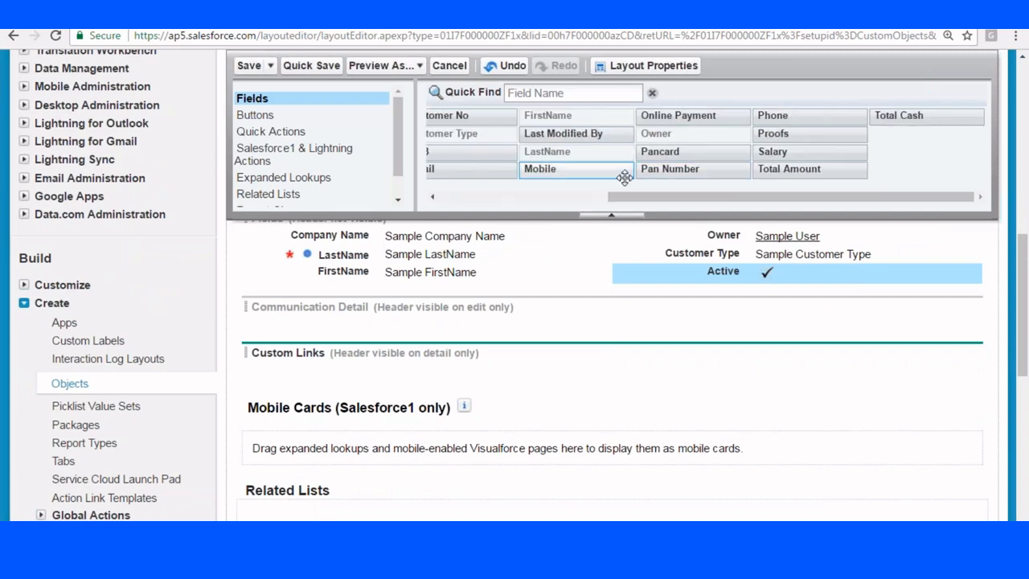
left_click_drag(623, 198, 483, 198)
left_click_drag(556, 133, 322, 330)
left_click_drag(605, 117, 375, 342)
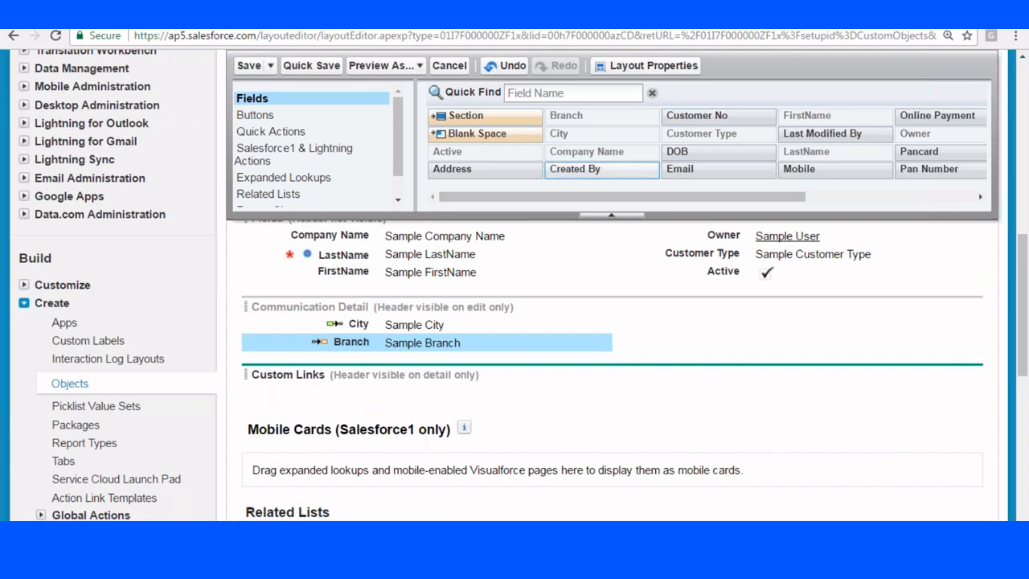
Add Email, Phone, Salary and DOB to Communication Detail and save the layout.
left_click_drag(684, 170, 756, 323)
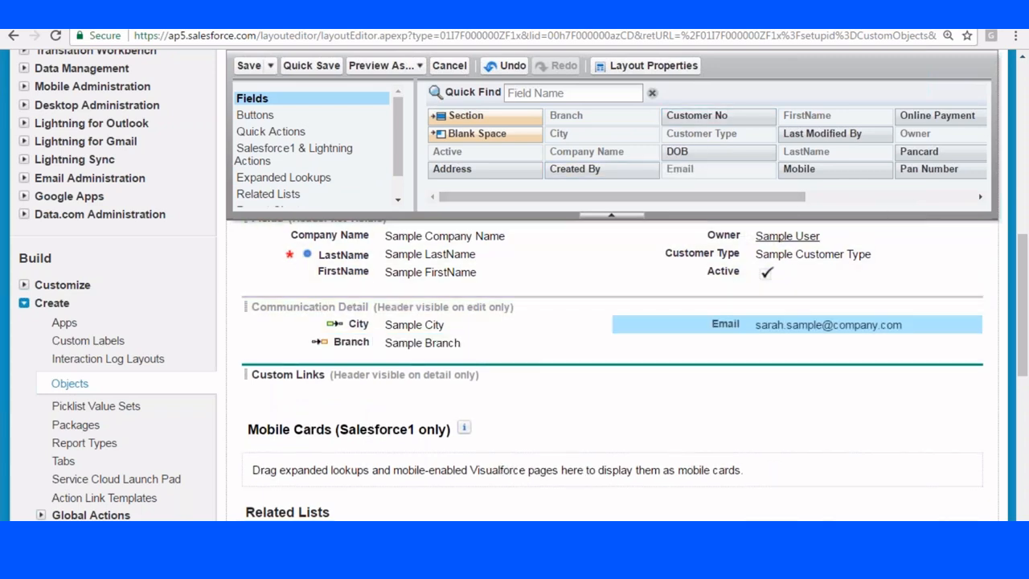
left_click_drag(755, 198, 841, 200)
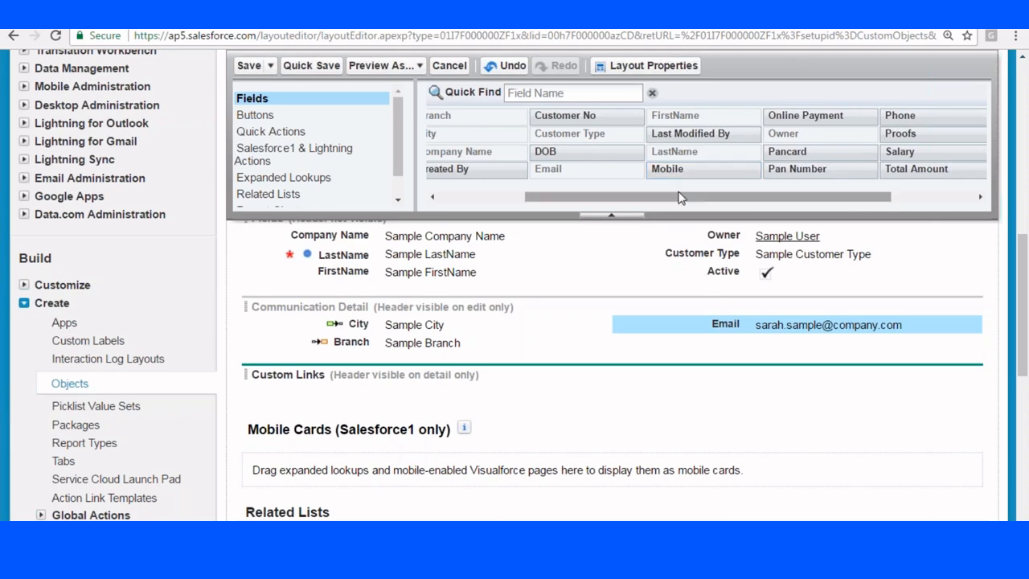
left_click_drag(675, 195, 563, 196)
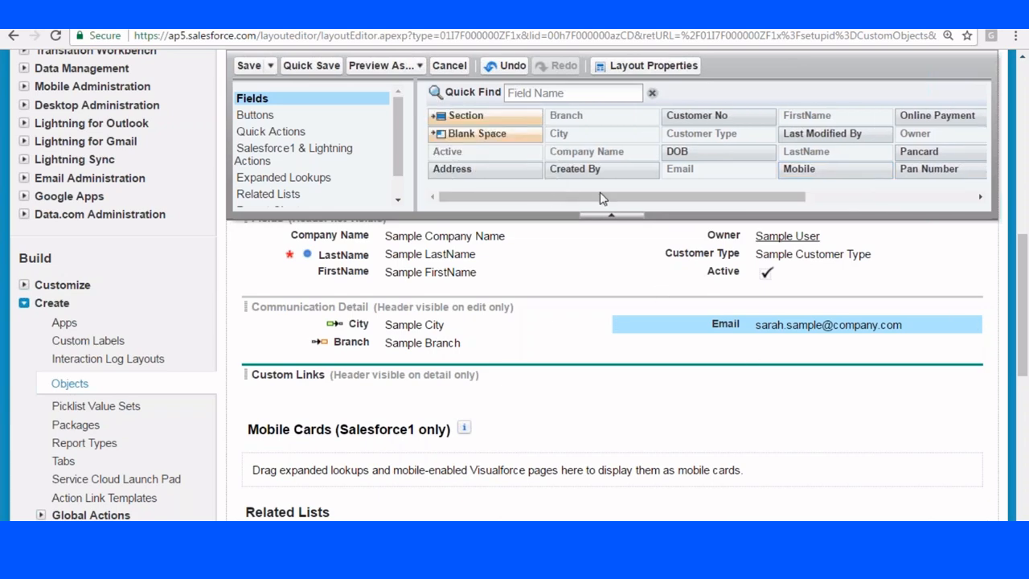
left_click_drag(696, 197, 833, 195)
left_click_drag(826, 119, 731, 352)
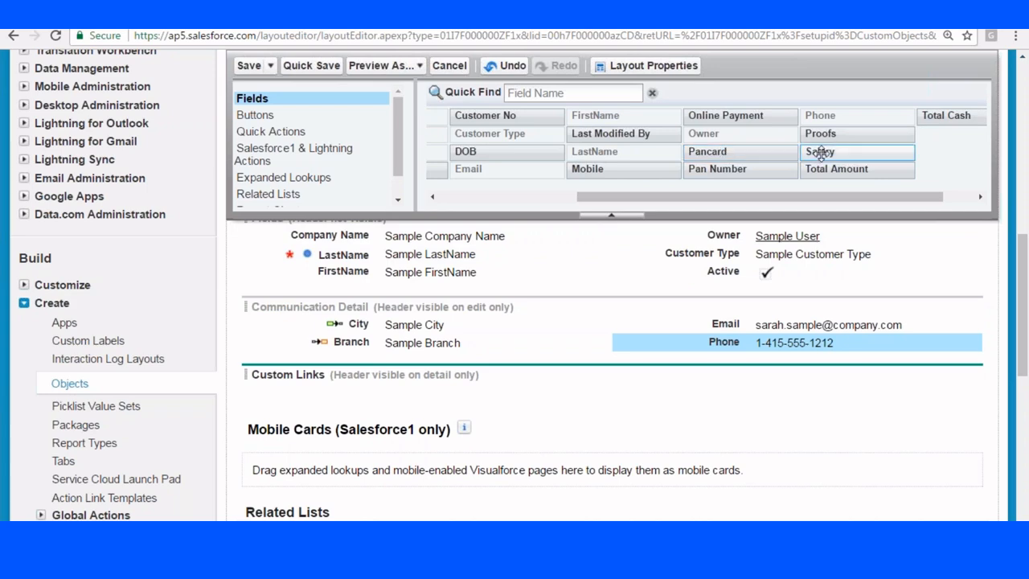
left_click_drag(820, 151, 404, 361)
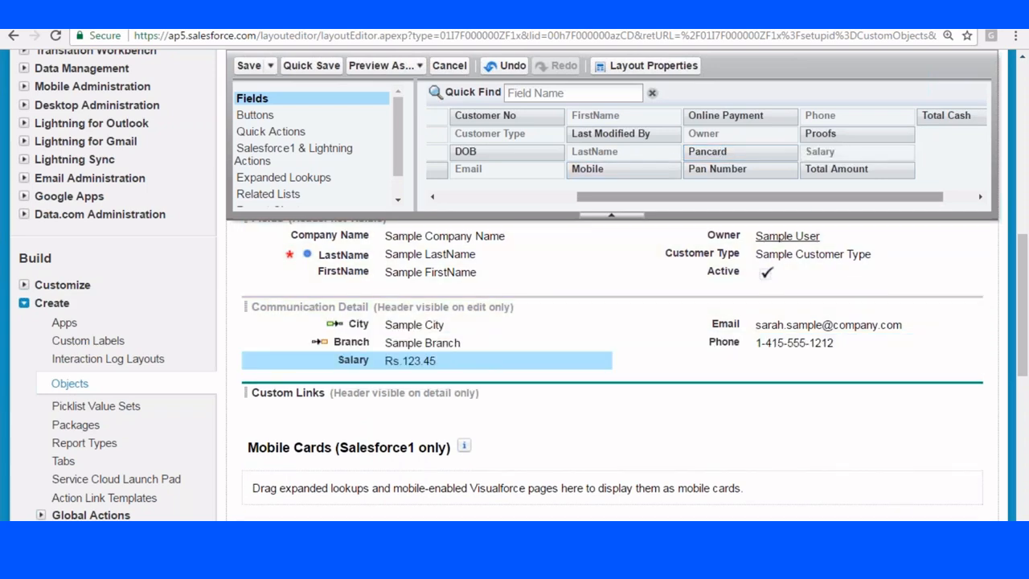
left_click_drag(647, 196, 509, 196)
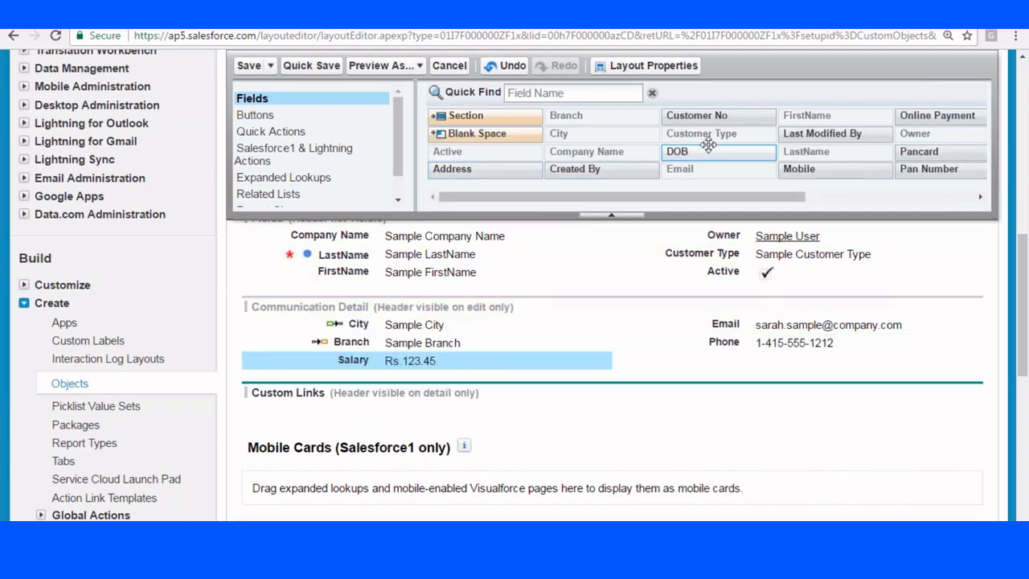
left_click_drag(682, 151, 707, 361)
scroll(708, 361, "up", 2)
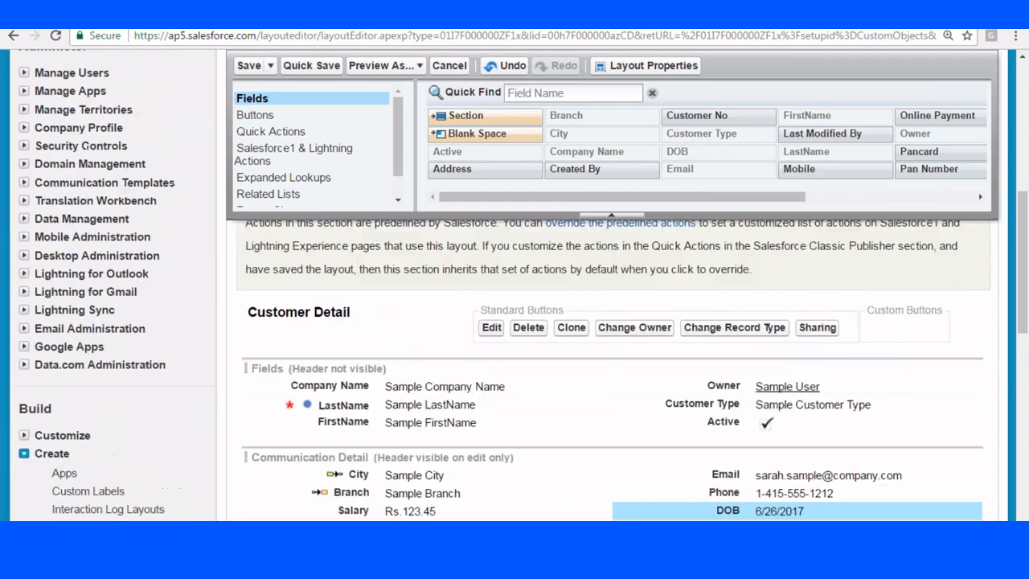
left_click(247, 67)
Add FirstName, Customer Type and Active to Customer Layout's mini page layout.
scroll(427, 165, "down", 20)
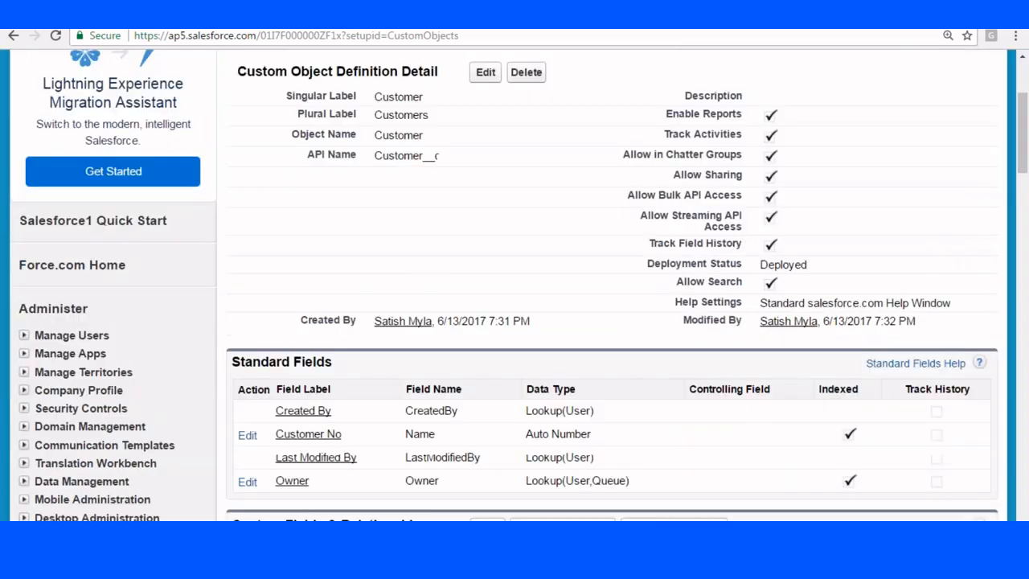
scroll(391, 236, "down", 2)
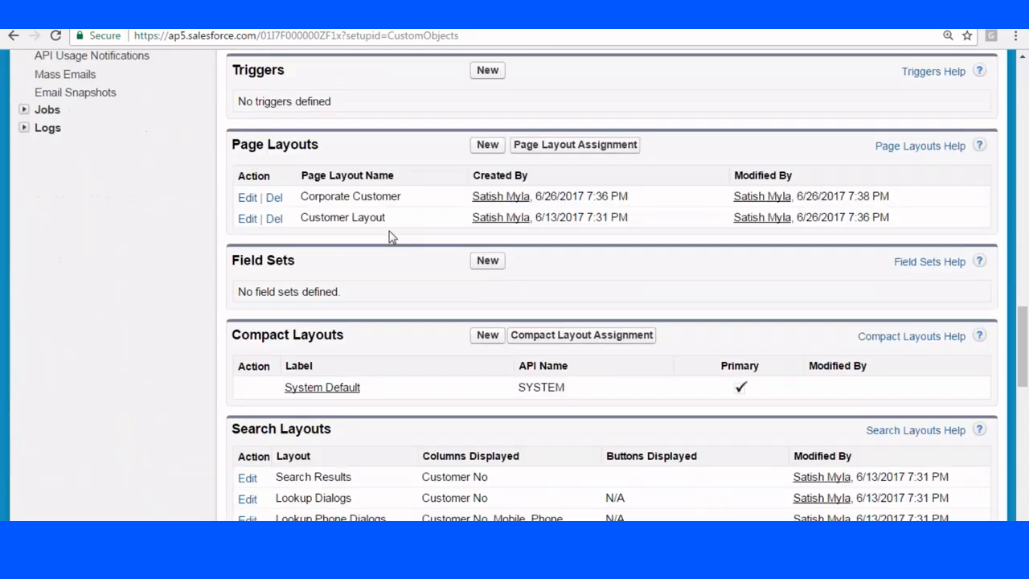
left_click(247, 218)
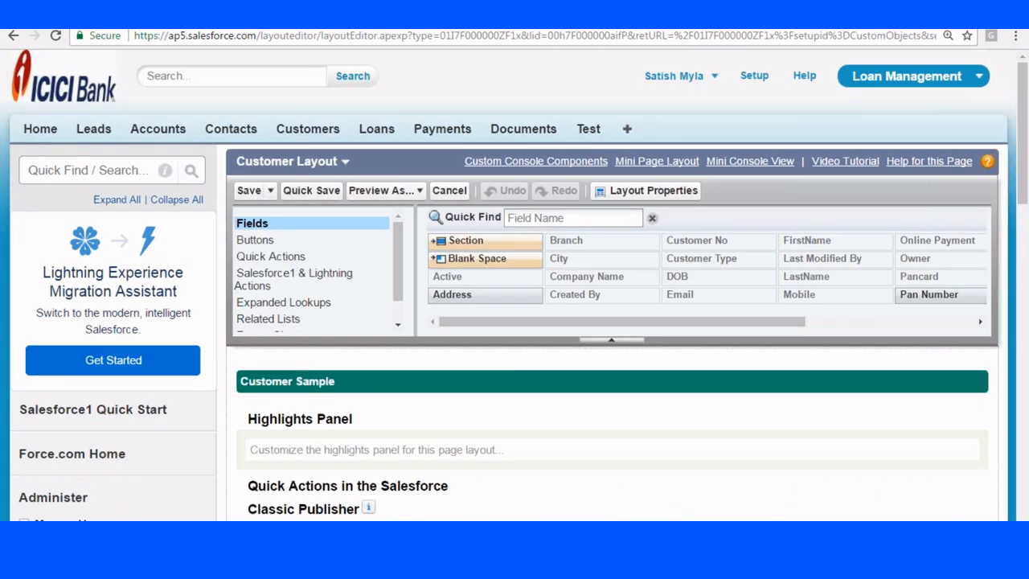
left_click(658, 164)
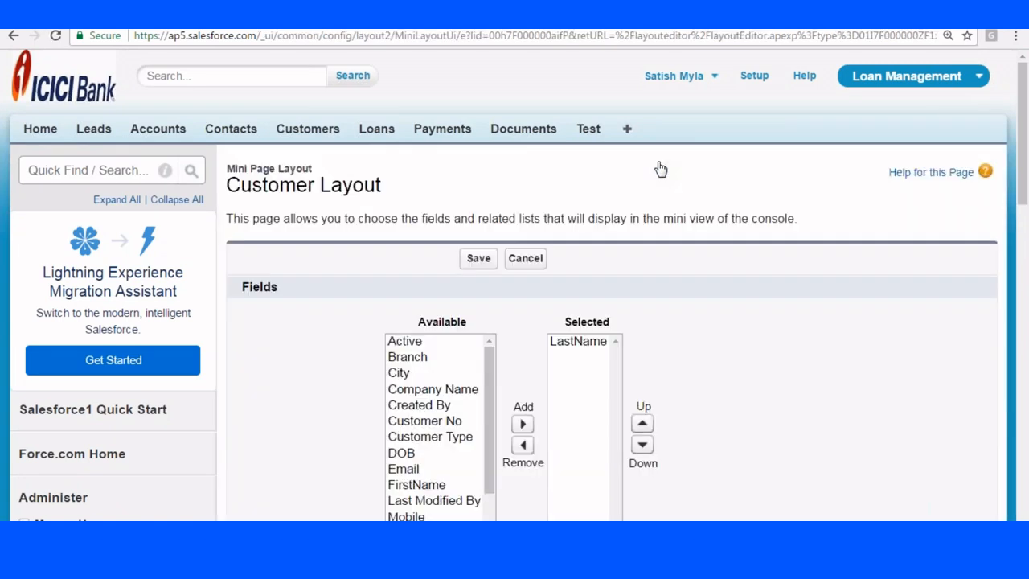
scroll(659, 168, "down", 3)
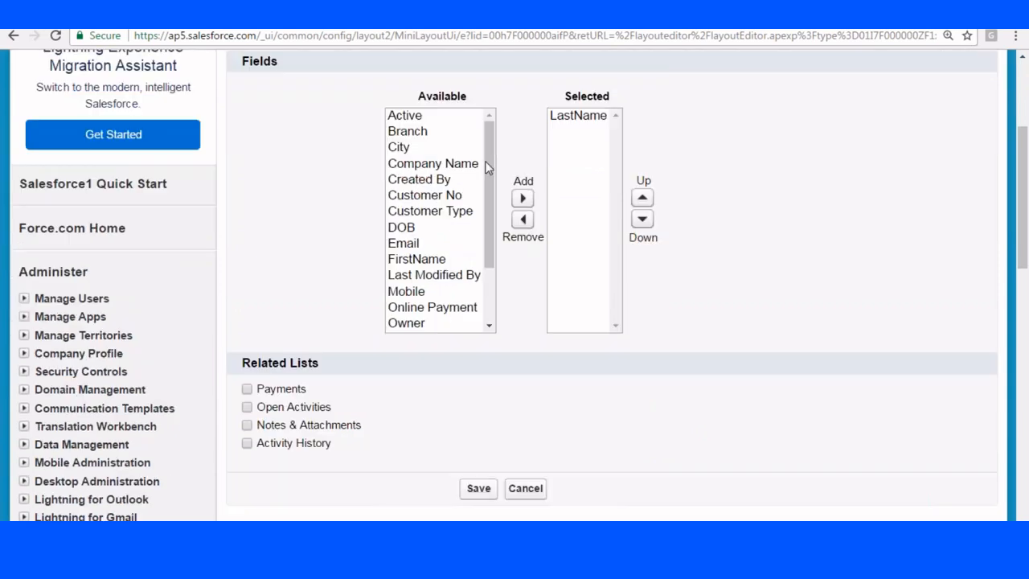
left_click(443, 260)
left_click(522, 197)
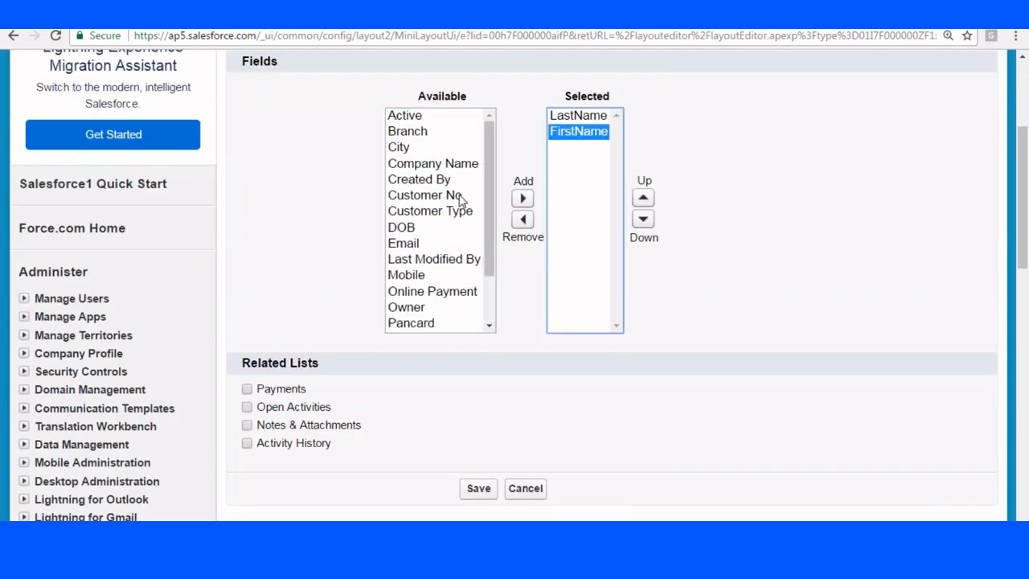
left_click(455, 212)
left_click(523, 198)
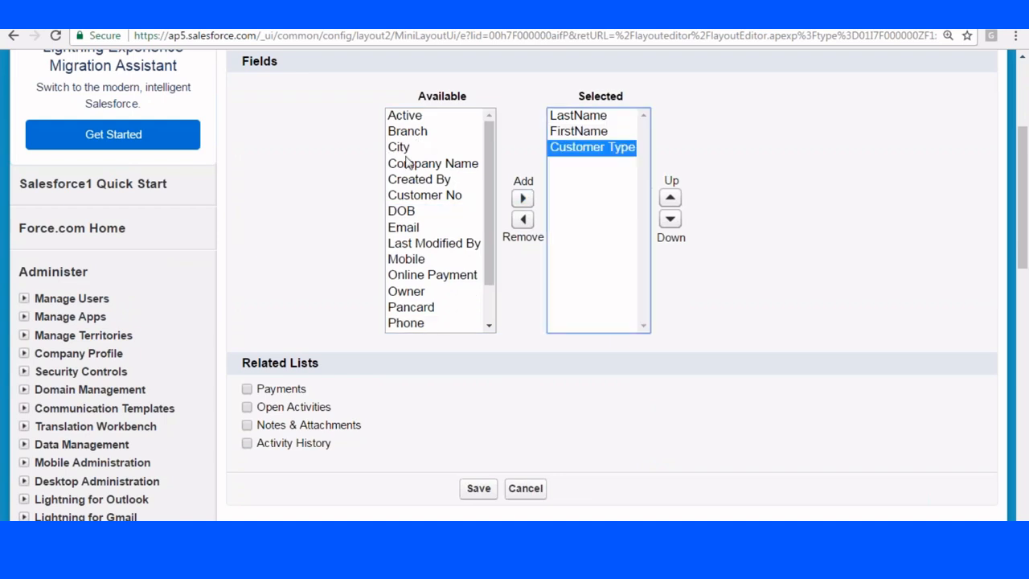
left_click(418, 118)
left_click(522, 198)
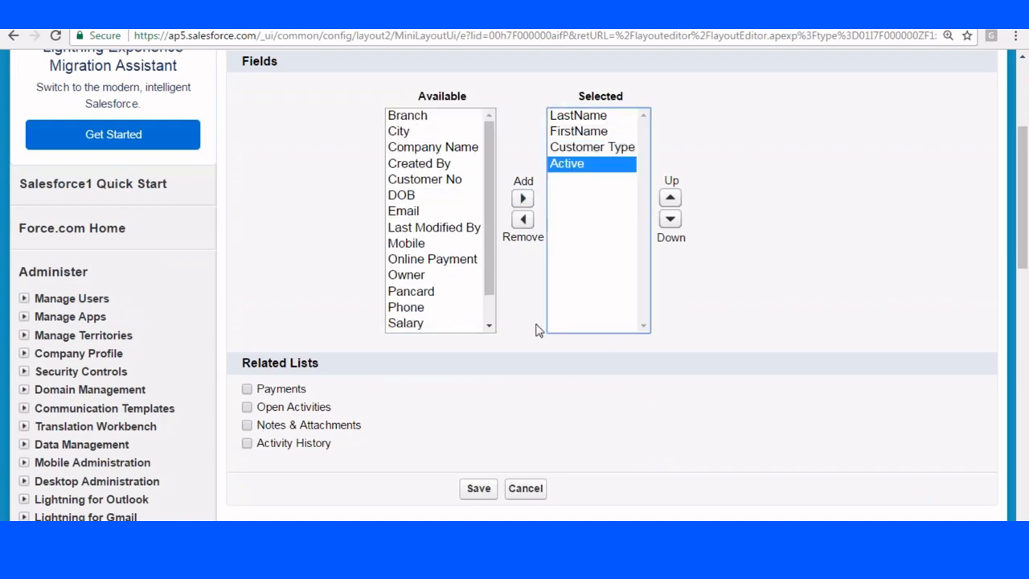
Include only the Payments related list, save the mini layout, and save Customer Layout.
scroll(485, 254, "down", 3)
left_click(247, 163)
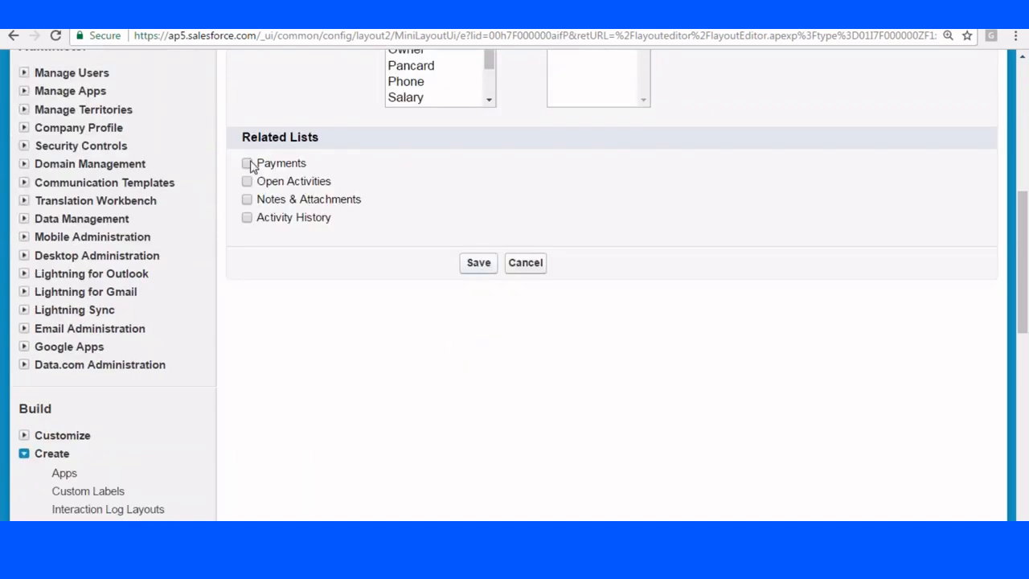
left_click(247, 202)
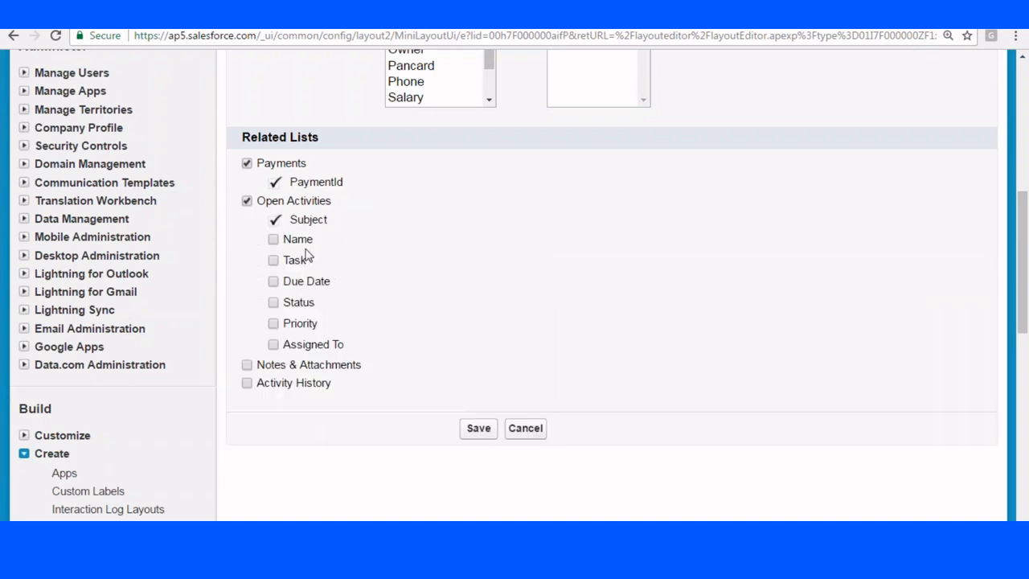
left_click(247, 200)
left_click(477, 281)
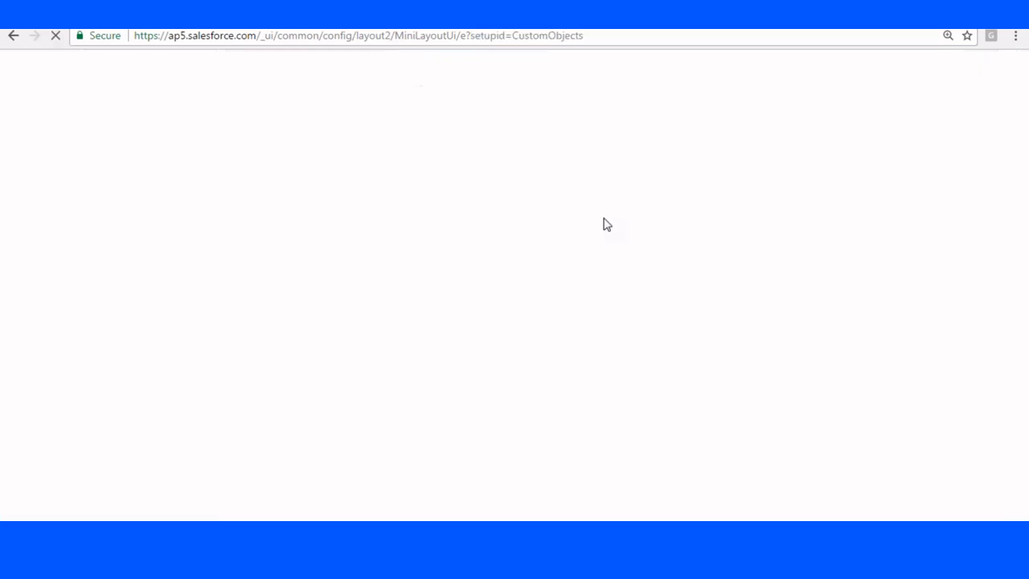
scroll(608, 281, "down", 1)
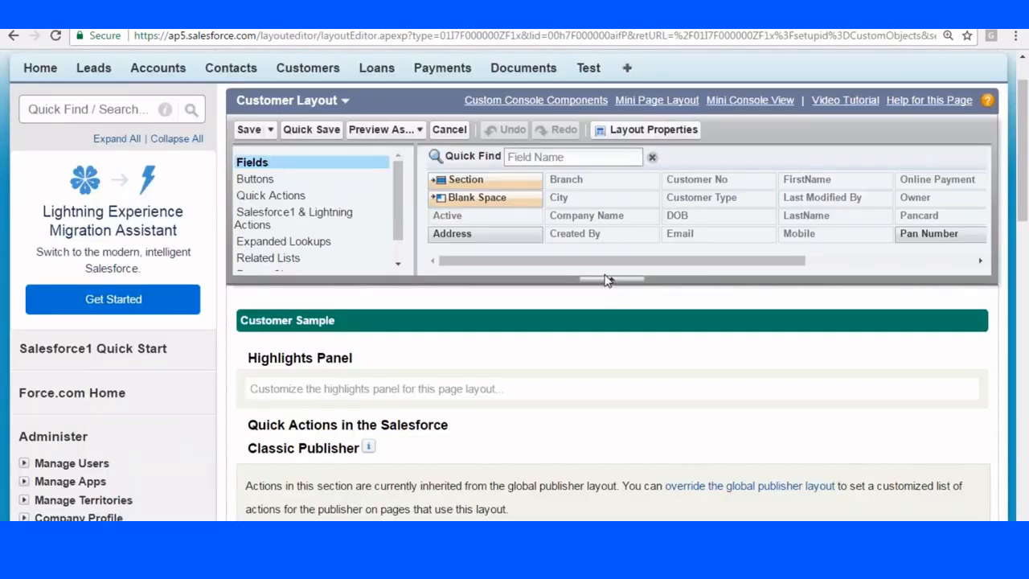
scroll(451, 217, "down", 1)
scroll(306, 150, "up", 3)
left_click(249, 193)
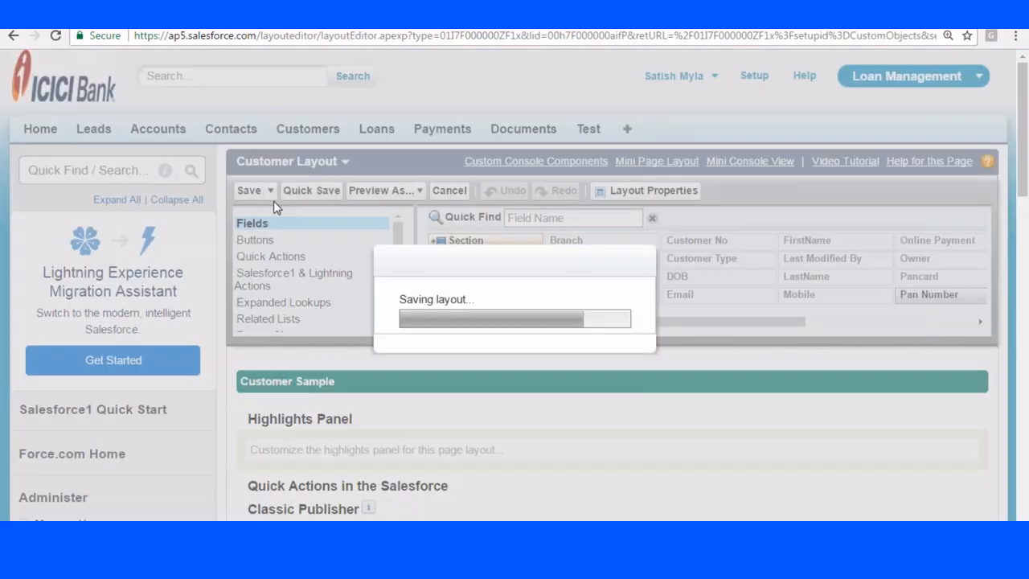
Add Company Name above LastName in Corporate Customer's mini page layout.
scroll(507, 277, "down", 15)
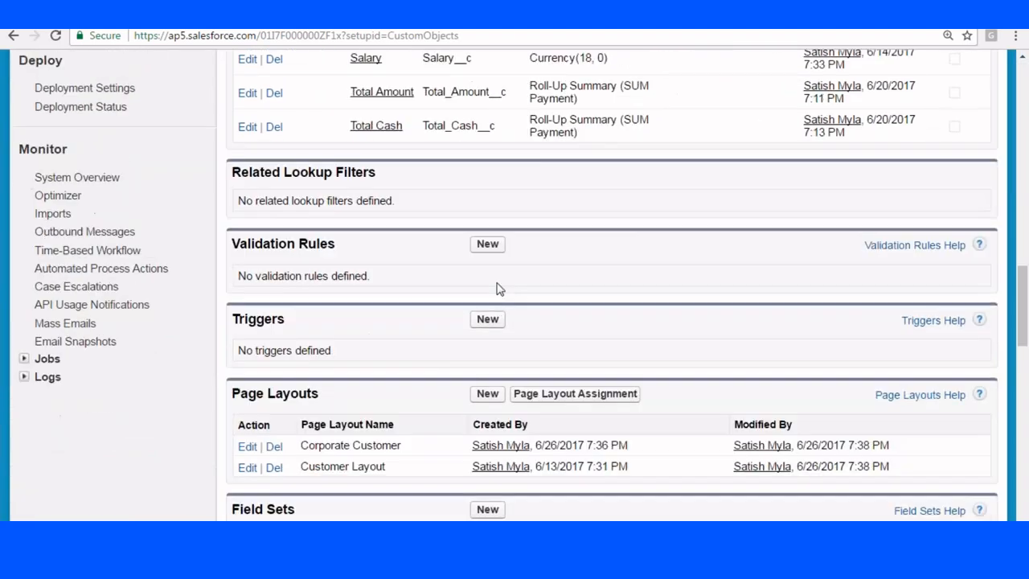
scroll(497, 288, "down", 5)
left_click(247, 123)
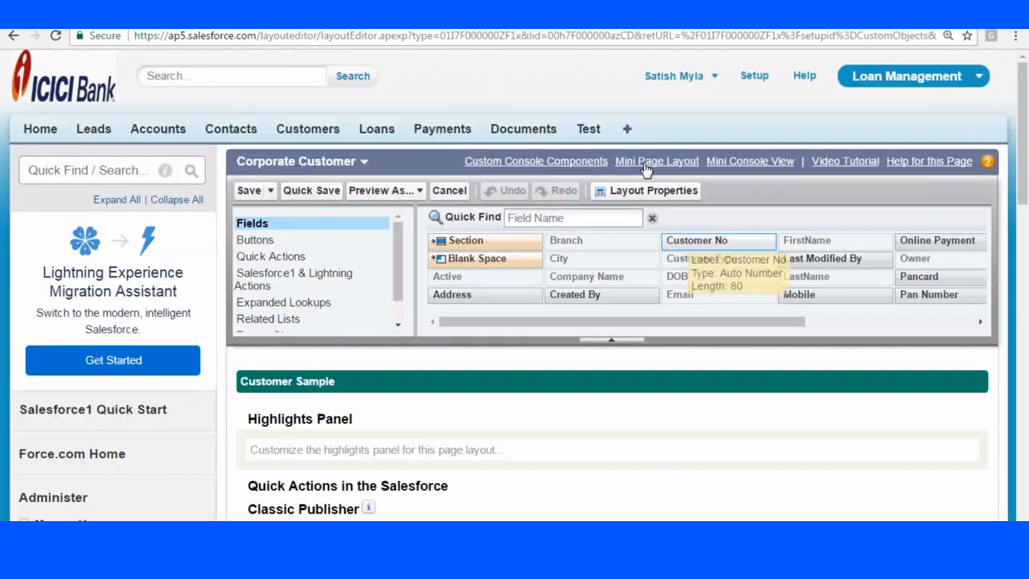
left_click(646, 165)
scroll(653, 213, "down", 3)
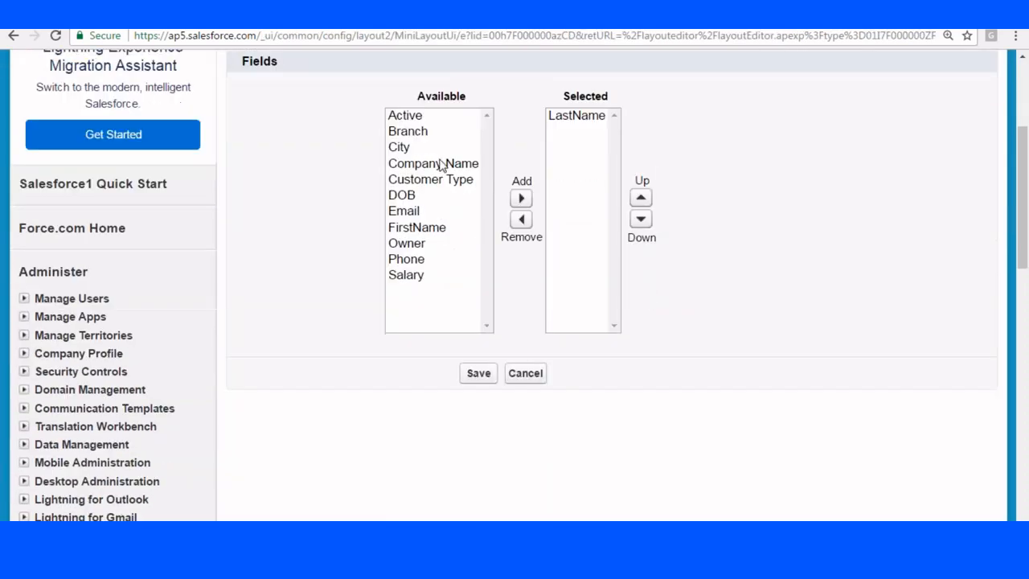
left_click(441, 163)
left_click(521, 197)
left_click(669, 197)
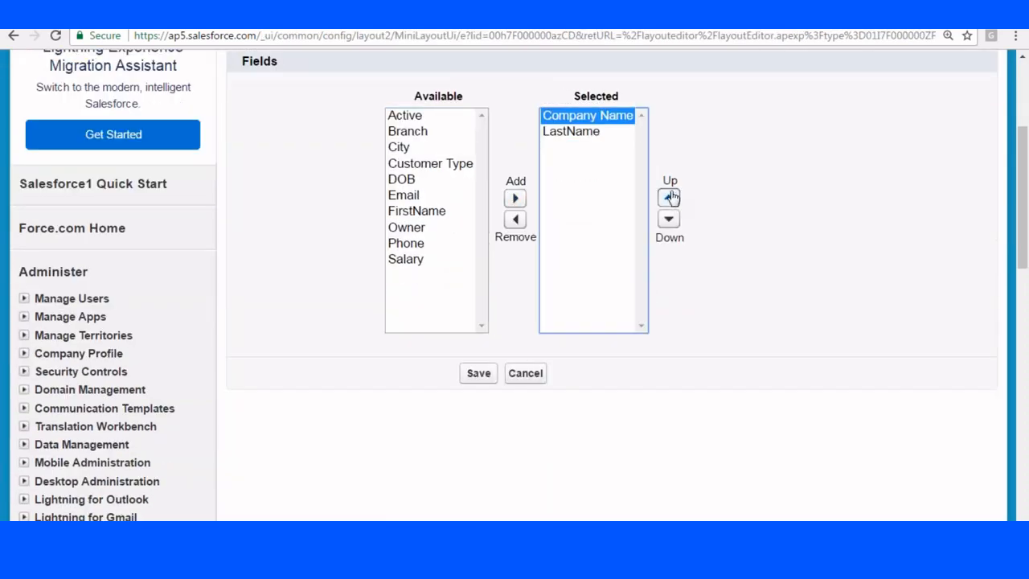
Add FirstName and Customer Type to the mini layout, then save both layouts.
left_click(438, 212)
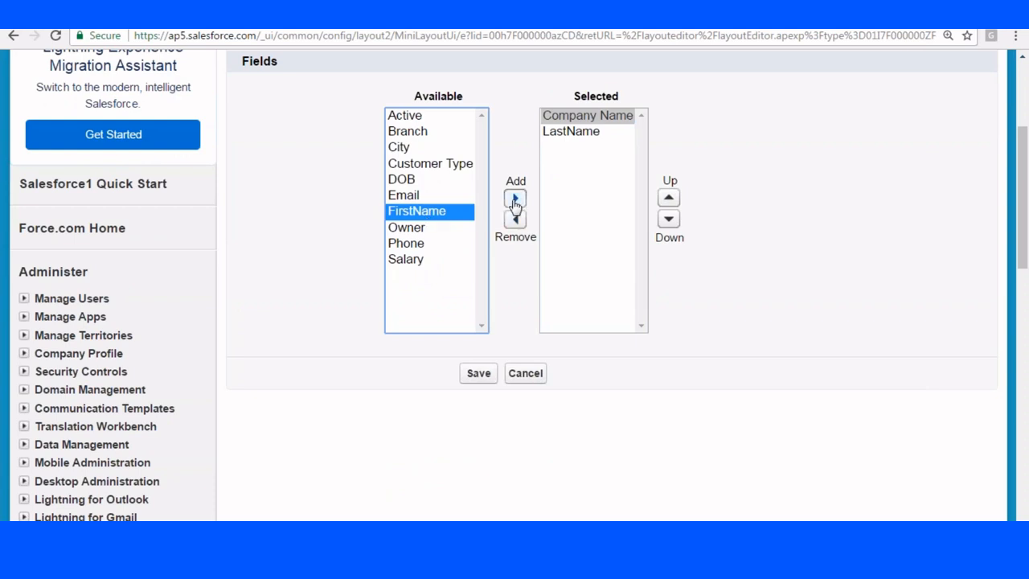
left_click(515, 198)
left_click(445, 165)
left_click(515, 199)
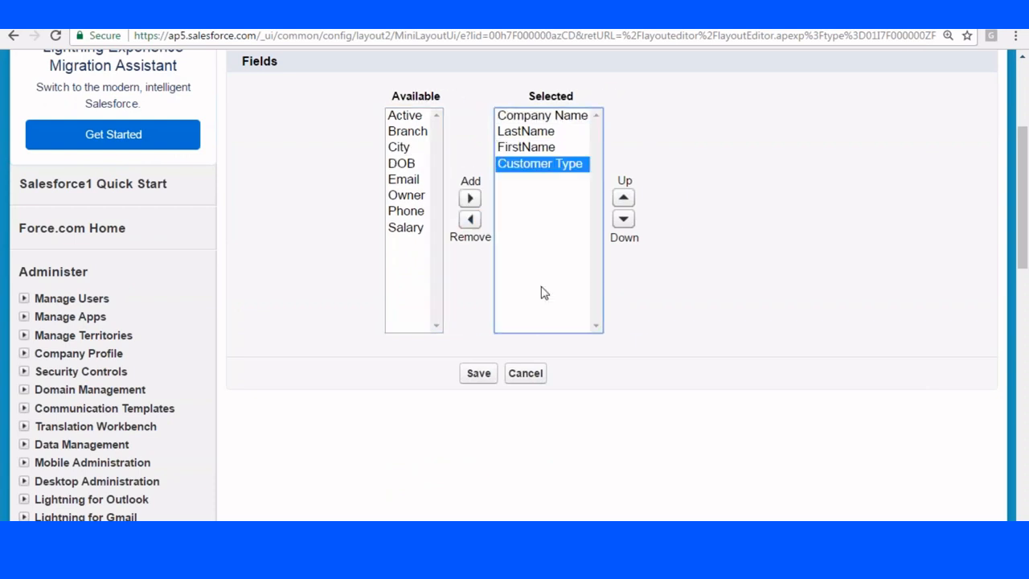
scroll(531, 290, "down", 1)
left_click(479, 297)
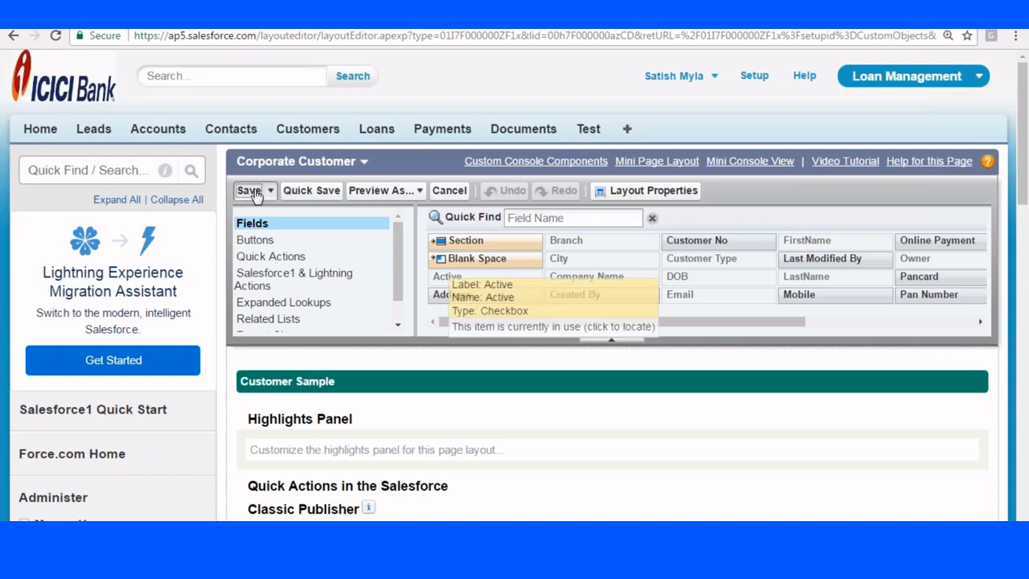
left_click(249, 191)
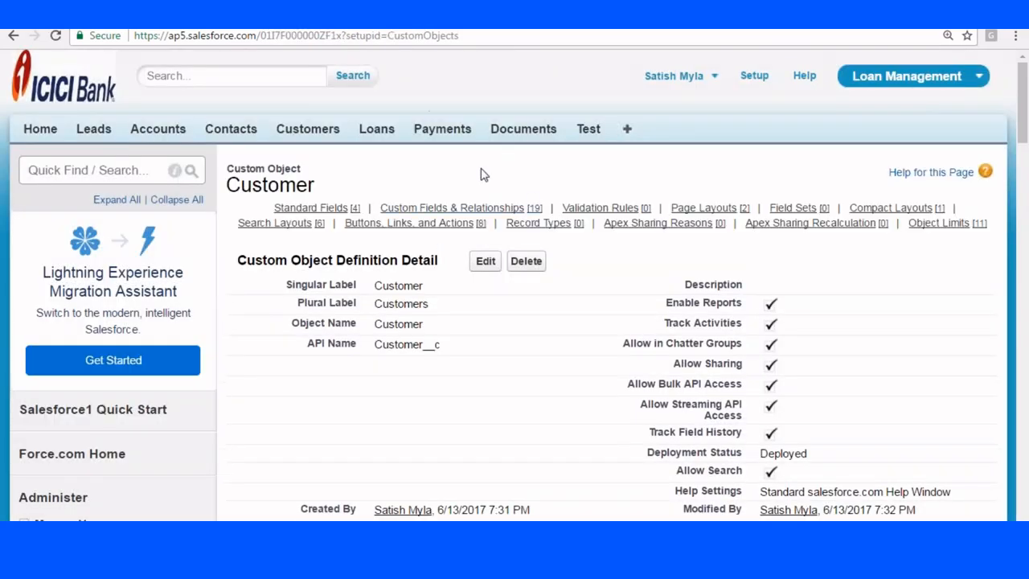
Tick Required in Company Name's field properties on Corporate Customer and save the layout.
scroll(484, 175, "down", 20)
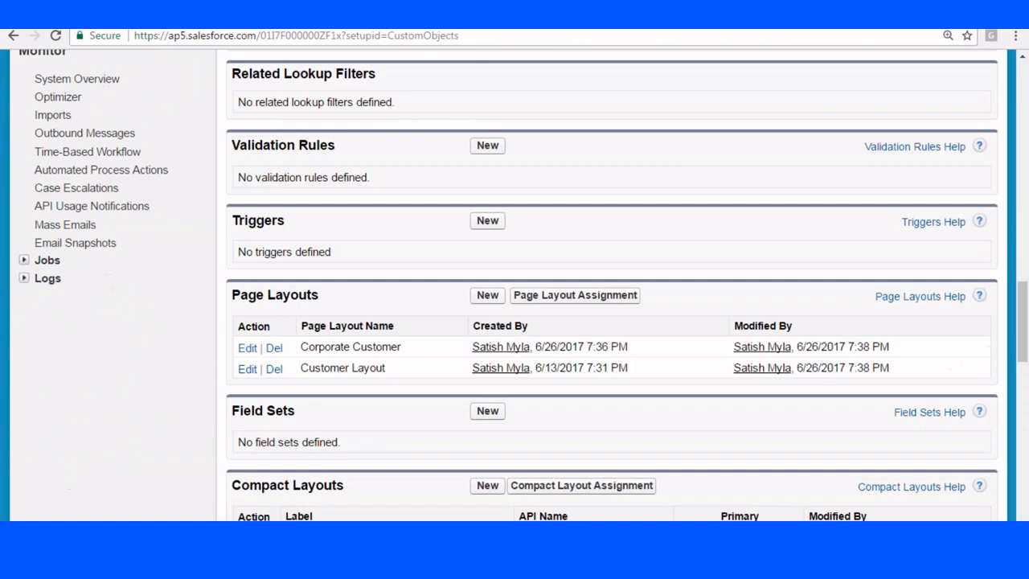
scroll(612, 285, "down", 2)
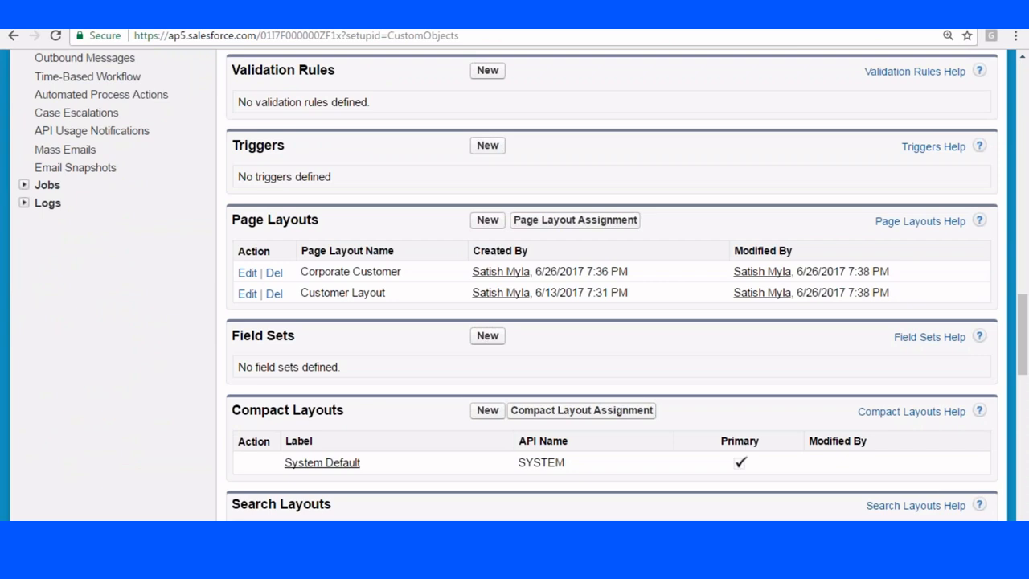
left_click(247, 272)
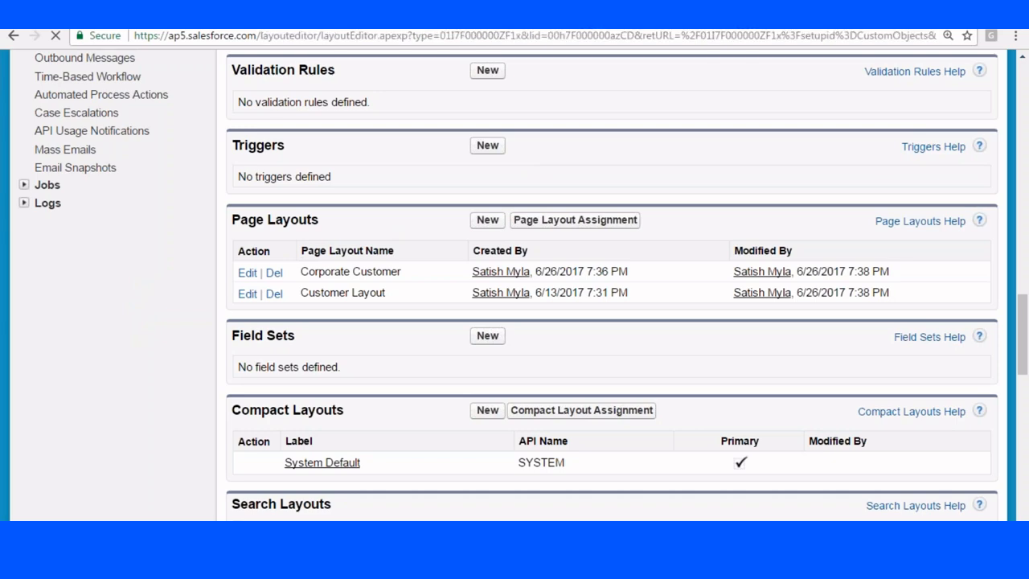
scroll(372, 287, "down", 4)
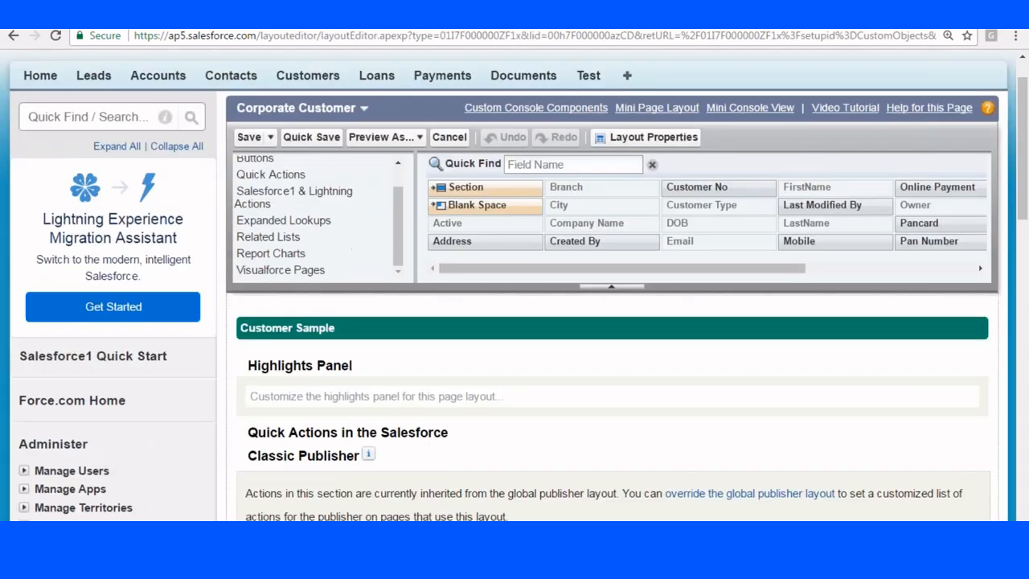
scroll(602, 316, "down", 5)
scroll(602, 316, "up", 1)
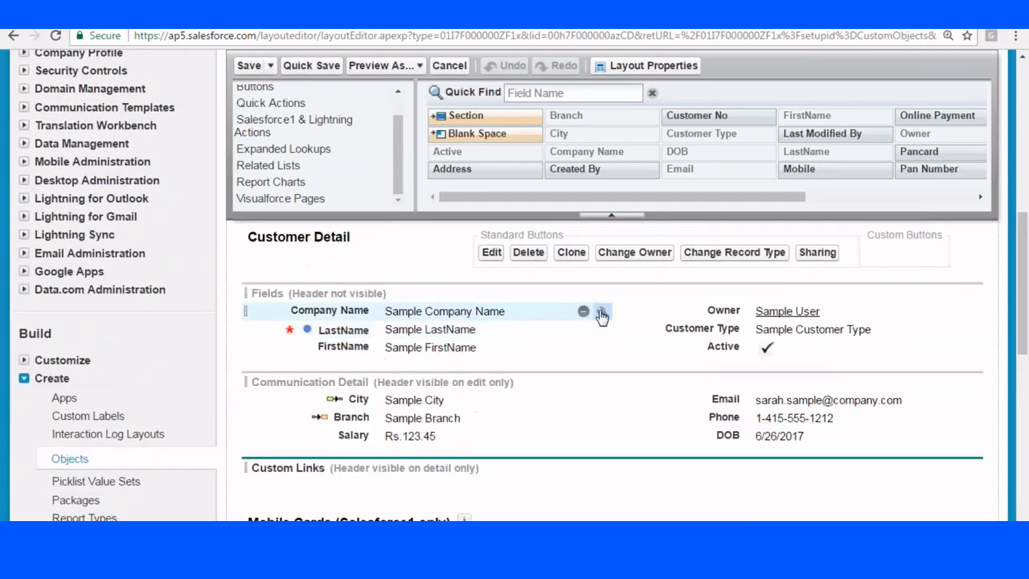
left_click(601, 313)
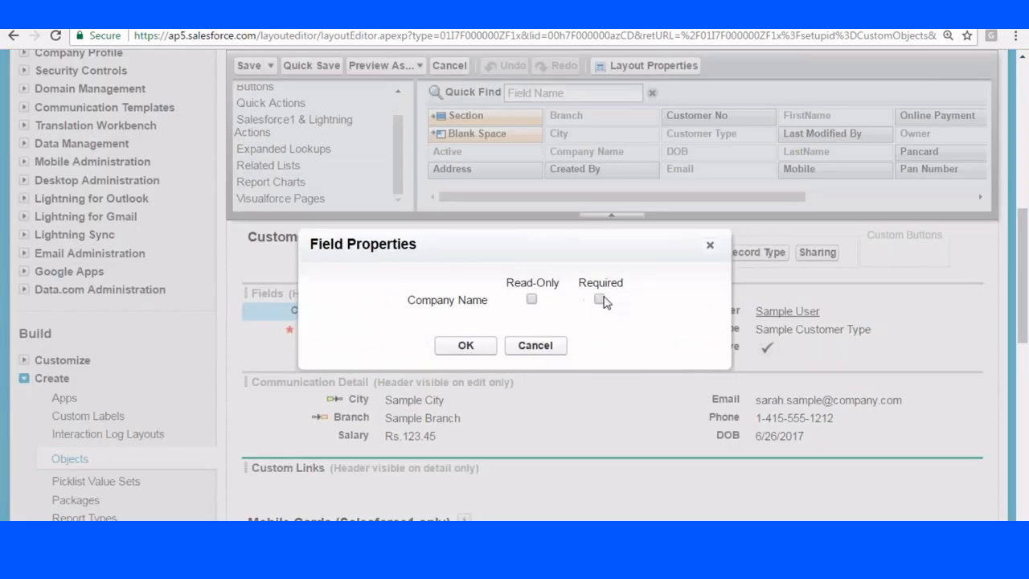
left_click(600, 300)
left_click(466, 345)
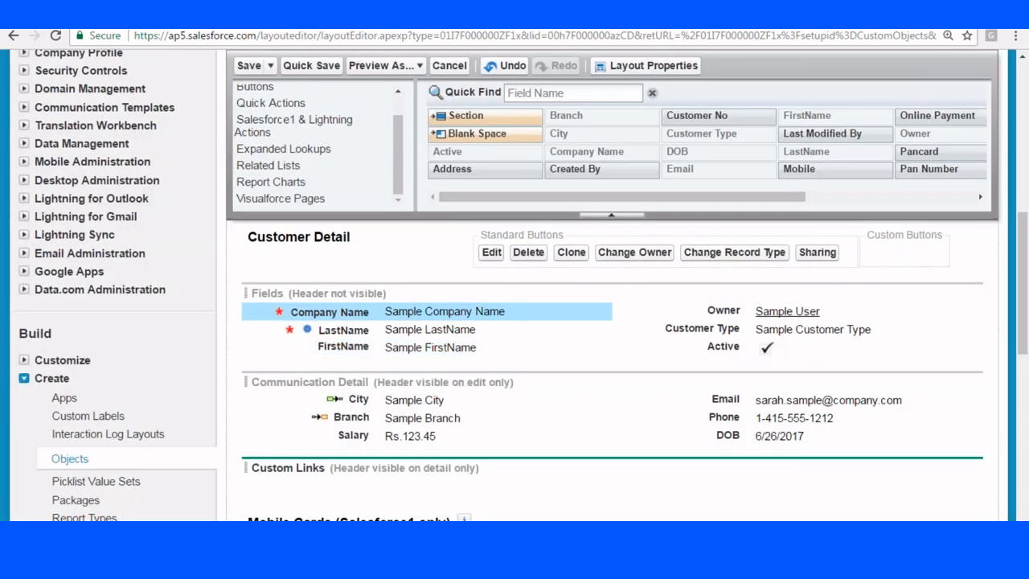
left_click(248, 65)
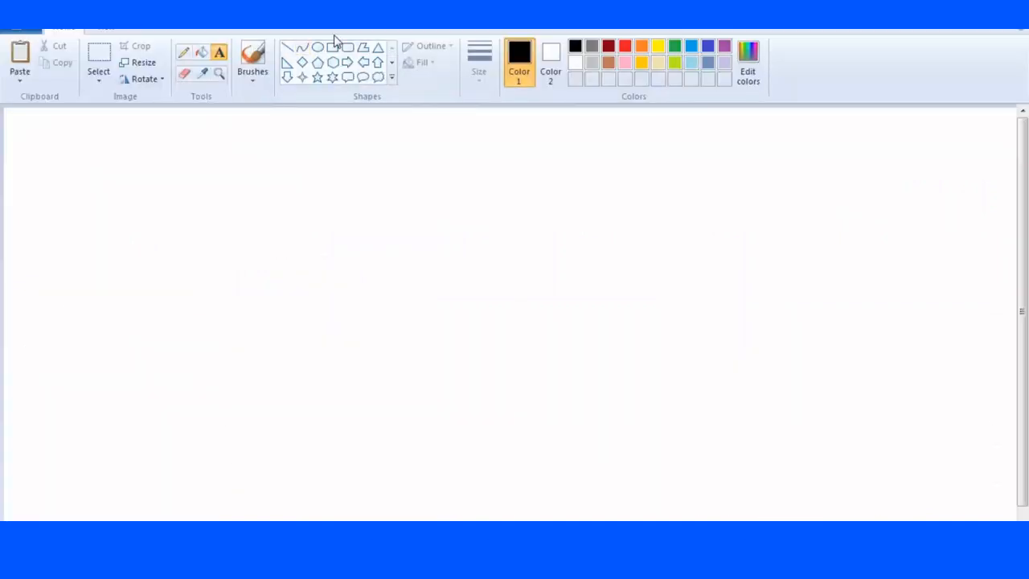
Draw a tall rectangle at the top-left of the canvas.
left_click(332, 47)
left_click_drag(9, 121, 124, 336)
left_click(195, 226)
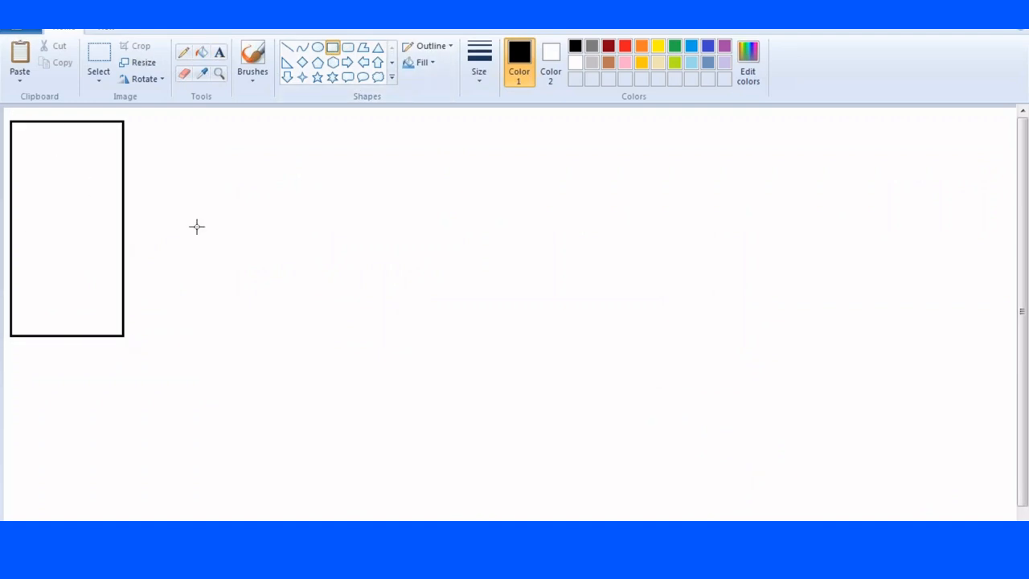
Type the labels Name, Phone, City and Email stacked inside the tall box.
left_click(220, 52)
left_click(16, 161)
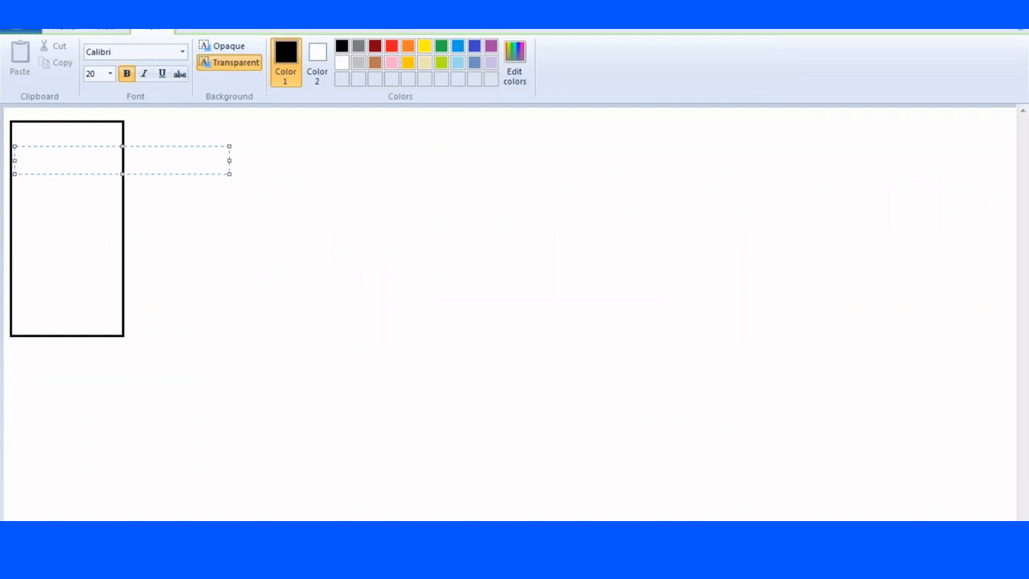
left_click(18, 139)
left_click(15, 134)
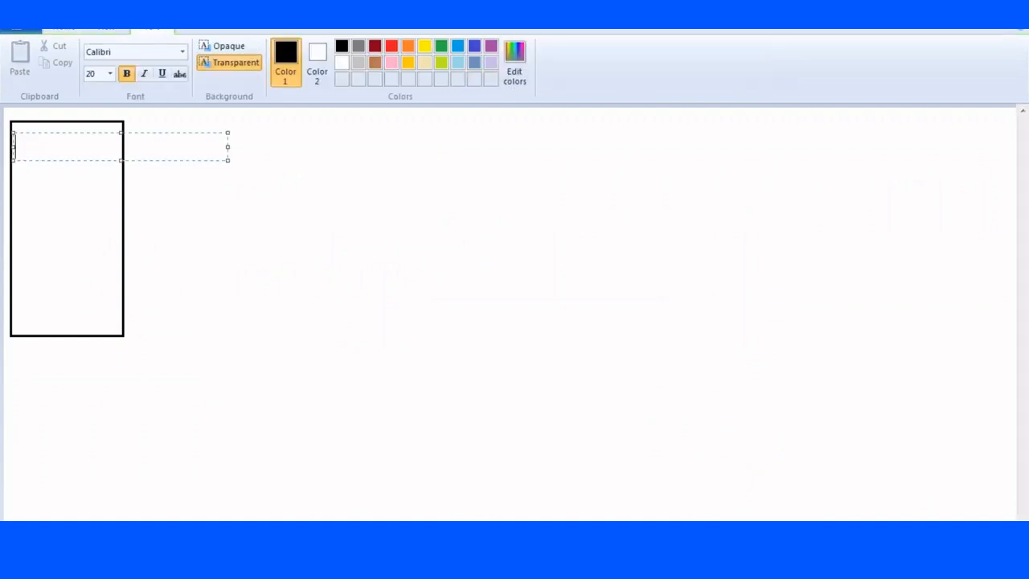
type("Name")
key("Return")
key("Return")
type("Phone")
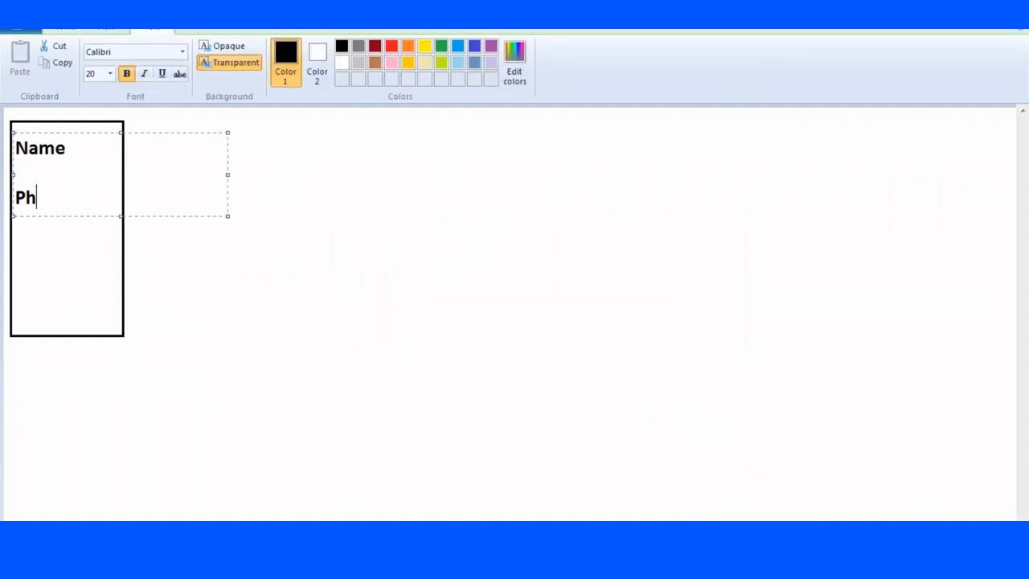
key("Return")
key("Return")
type("City")
key("Return")
key("Return")
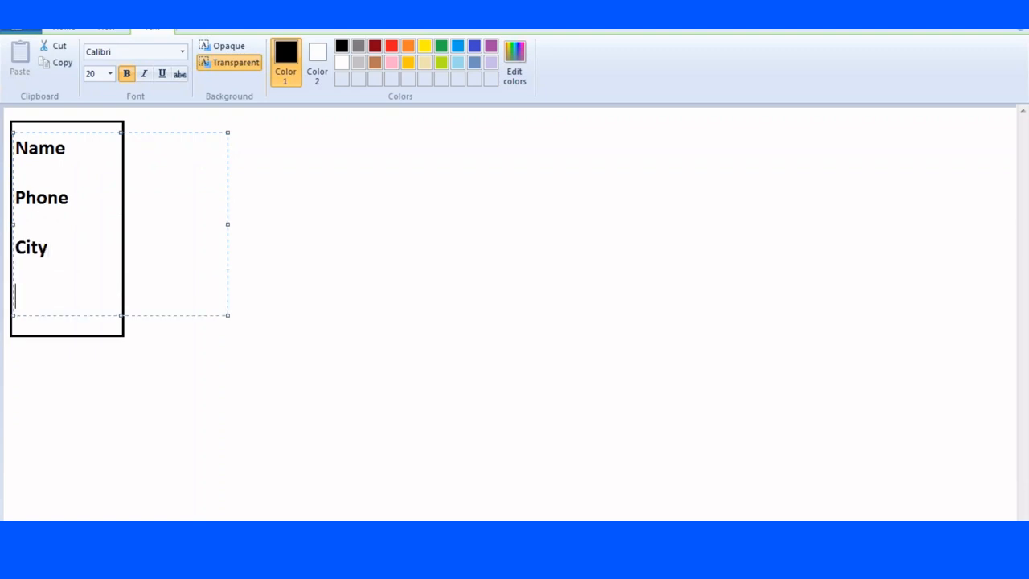
type("Email")
left_click(519, 238)
Draw three smaller rectangles stacked to the right of the field list.
left_click(332, 47)
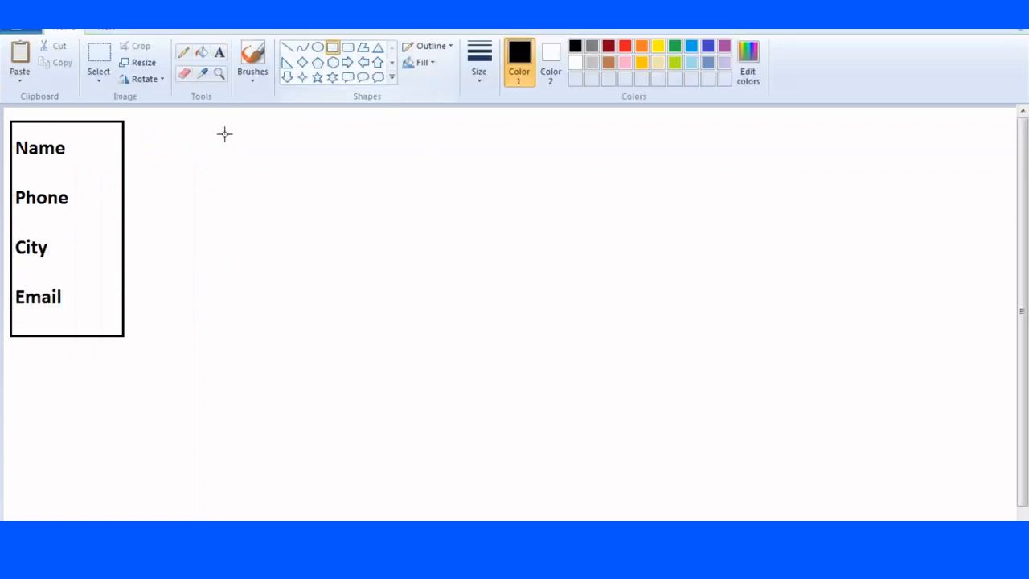
left_click_drag(202, 123, 321, 239)
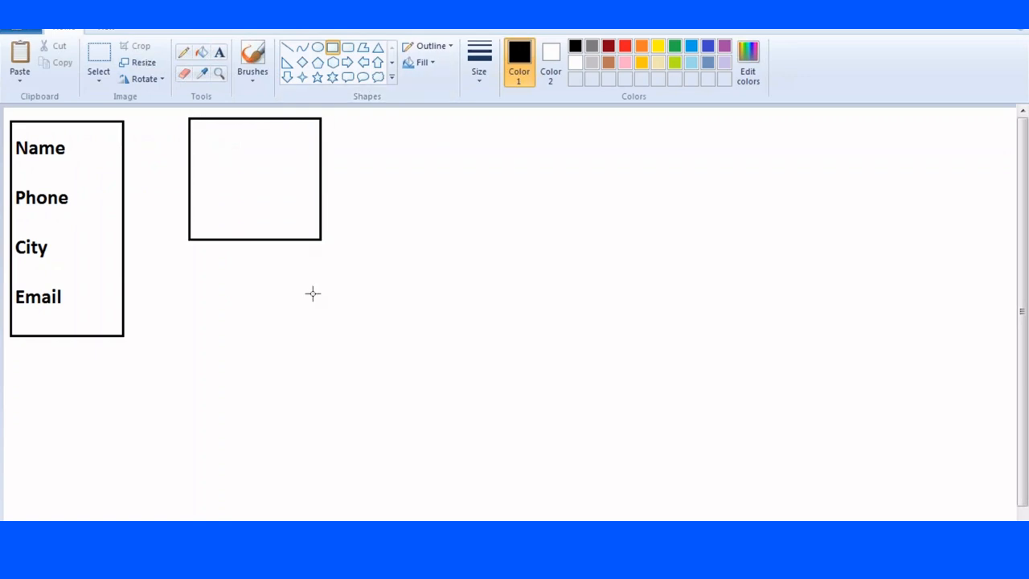
left_click_drag(186, 276, 317, 373)
left_click_drag(187, 409, 311, 520)
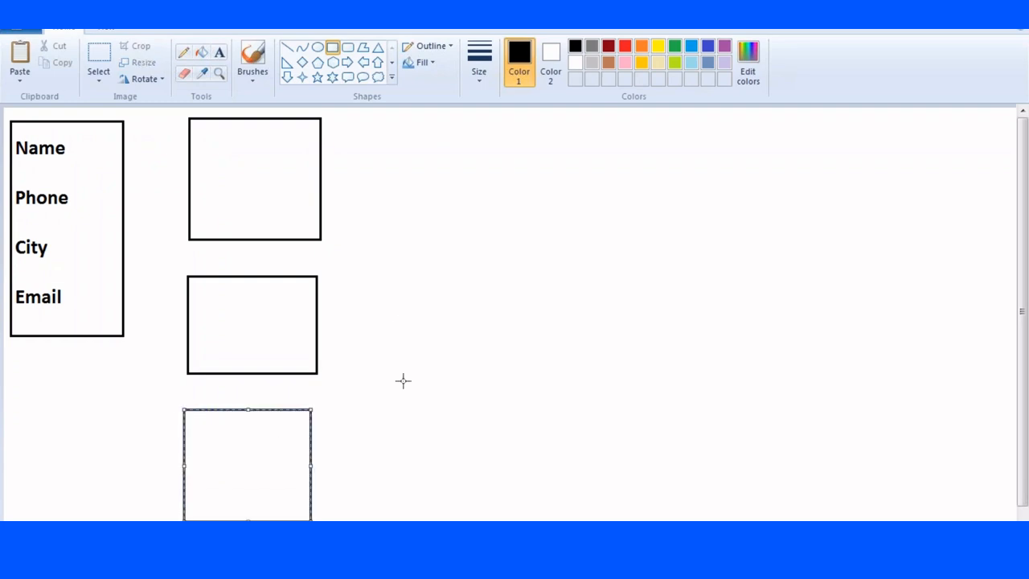
Label the top small box with Name and Phone on separate lines.
left_click(219, 52)
left_click(198, 125)
type("Name")
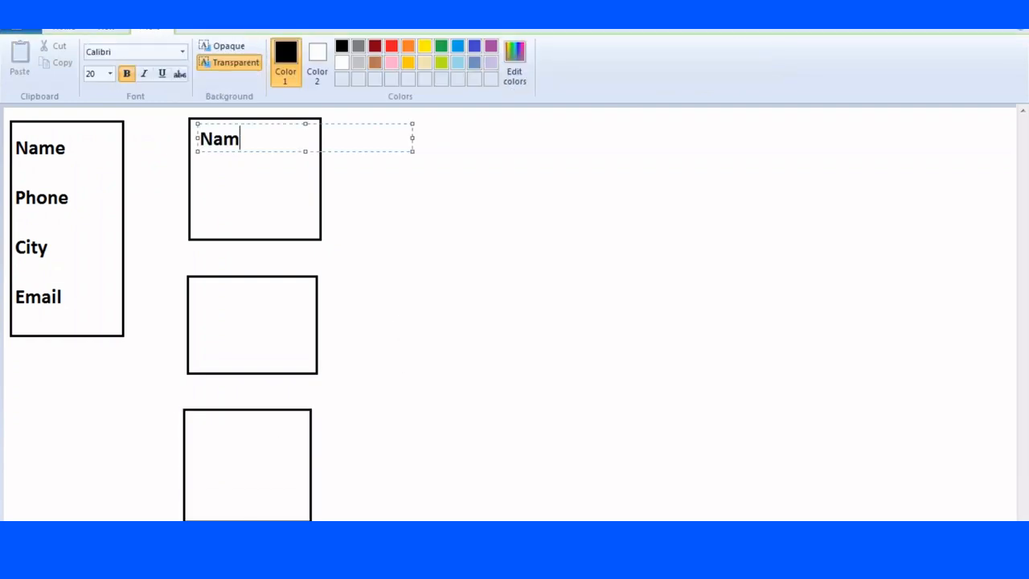
key("Return")
key("Return")
key("Return")
type("Phone")
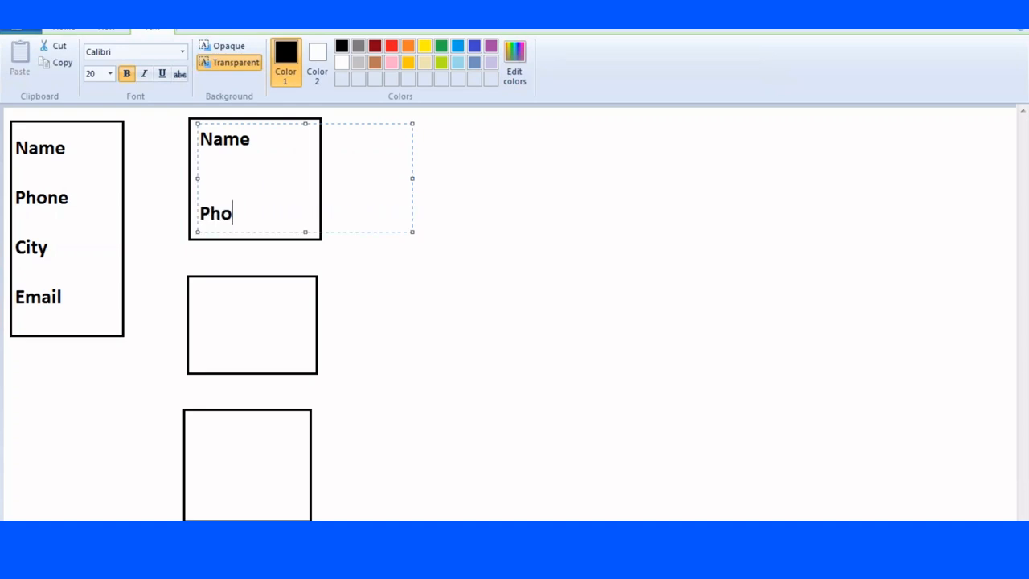
left_click(198, 303)
Label the middle box Name/City and the bottom box Name/Email.
left_click(198, 302)
type("Nam")
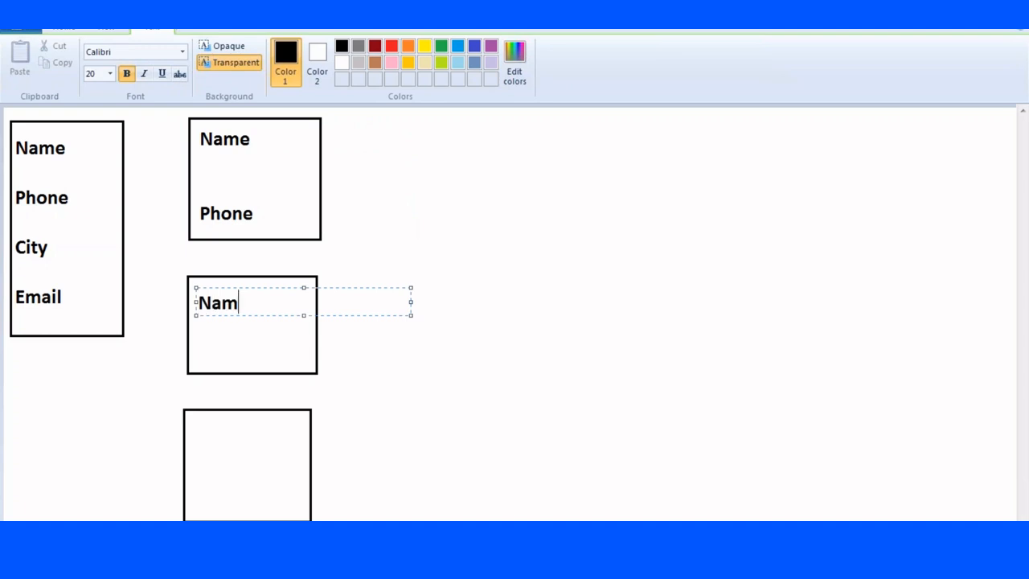
type("e")
key("Return")
key("Return")
type("City")
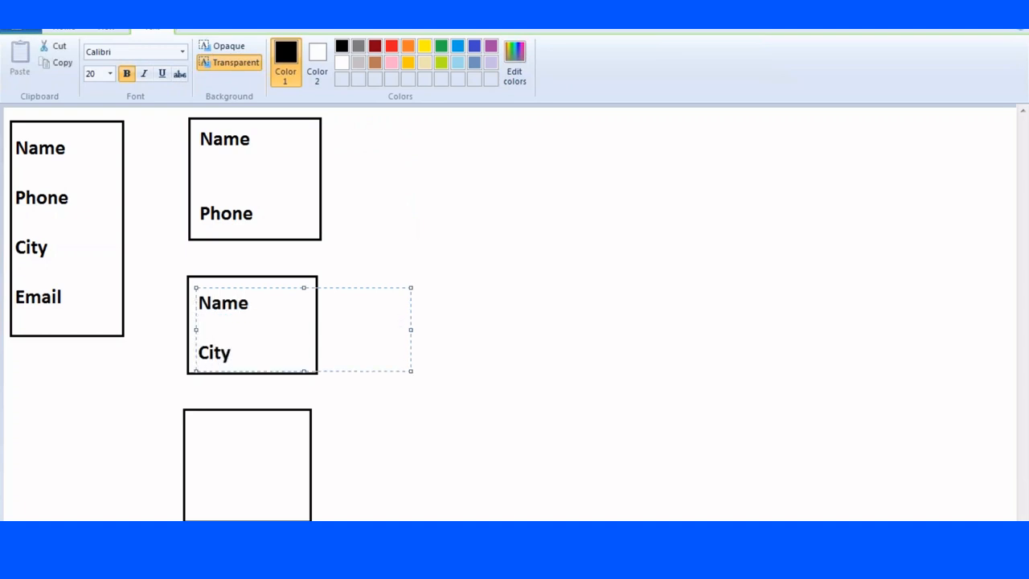
left_click(198, 443)
type("Name")
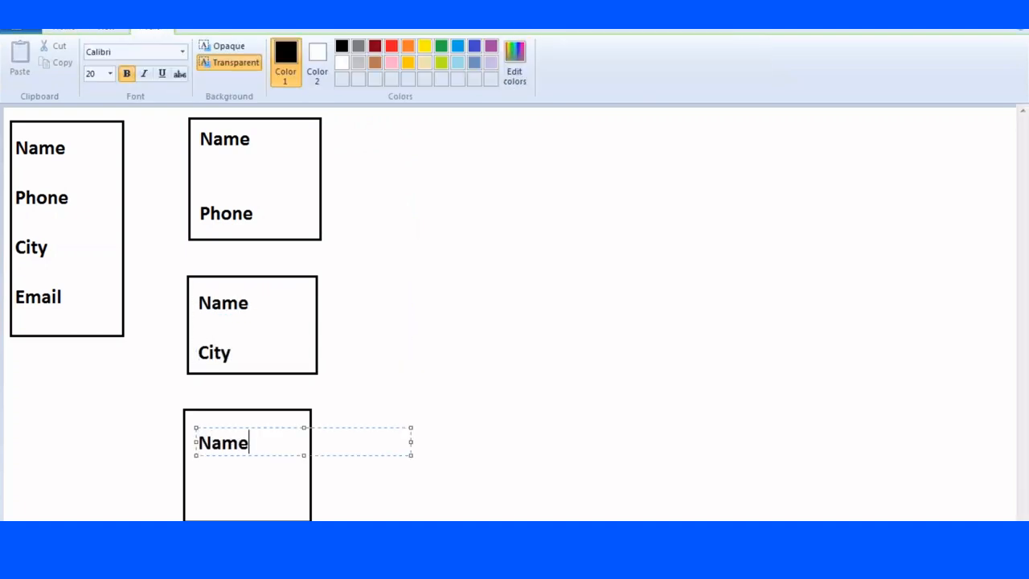
key("Return")
key("Return")
type("Email")
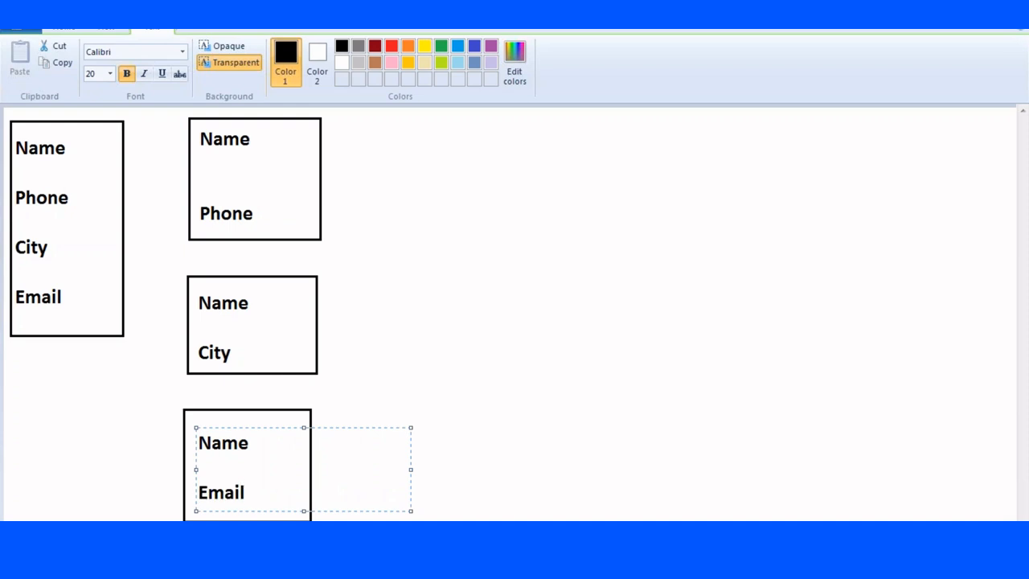
left_click(480, 152)
left_click(332, 47)
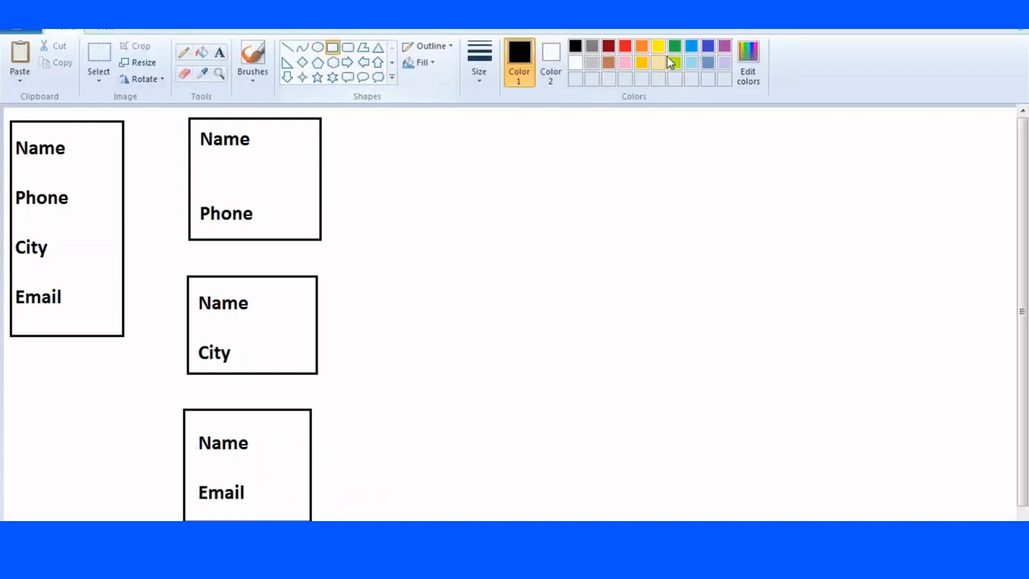
In red, mark Name, City and Email in the three boxes with short bars.
left_click(625, 46)
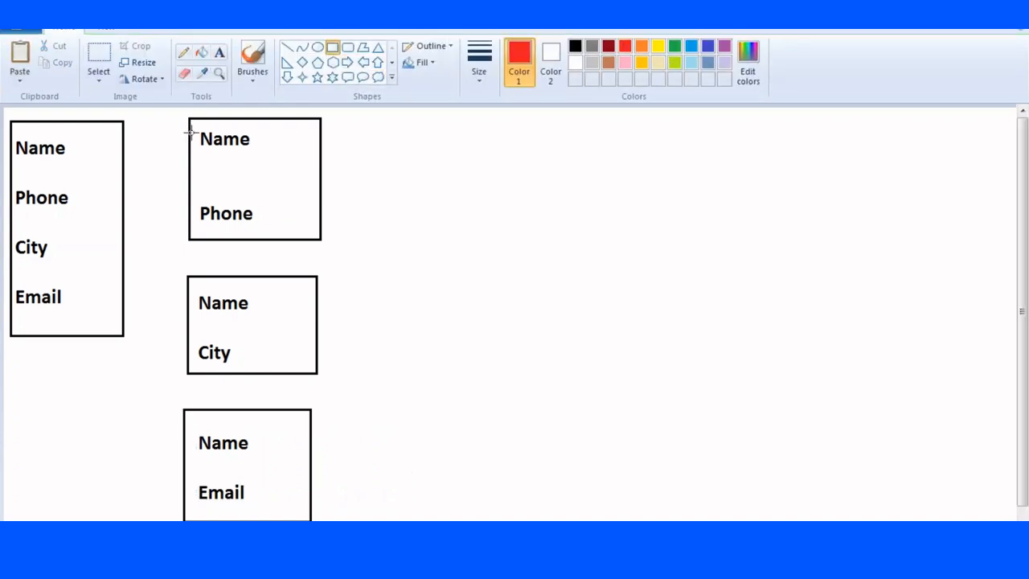
left_click_drag(196, 127, 200, 153)
left_click_drag(195, 361, 197, 368)
left_click_drag(191, 494, 193, 507)
Add red labels First, Second and Third beside the boxes, then restore black as the colour.
left_click(218, 52)
left_click(325, 132)
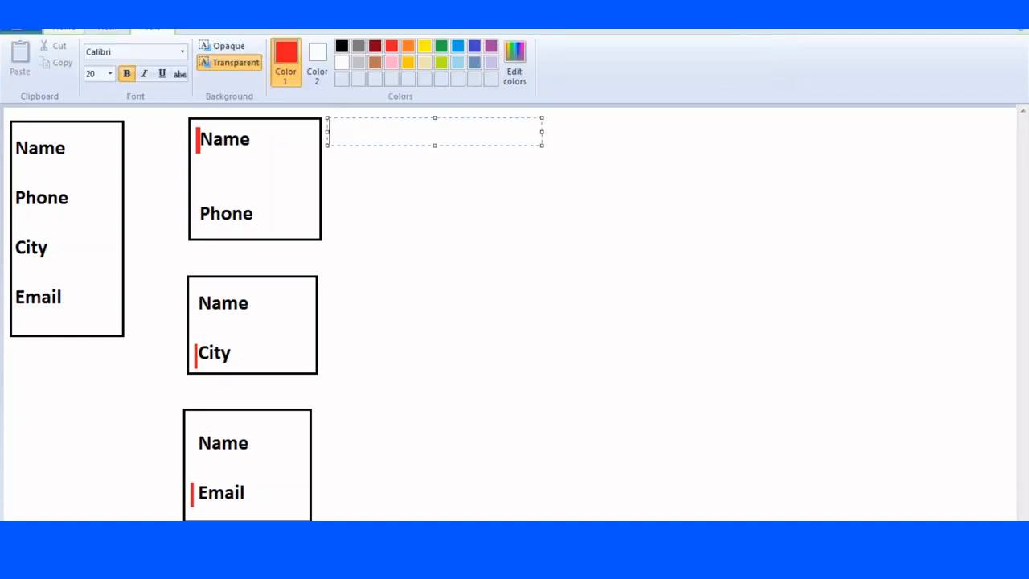
type("First")
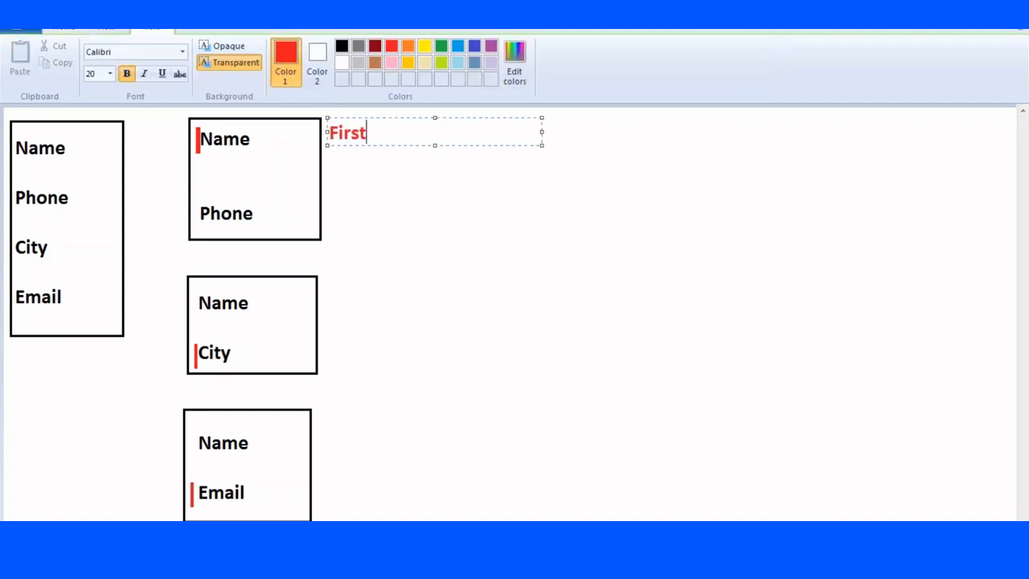
type("Secin")
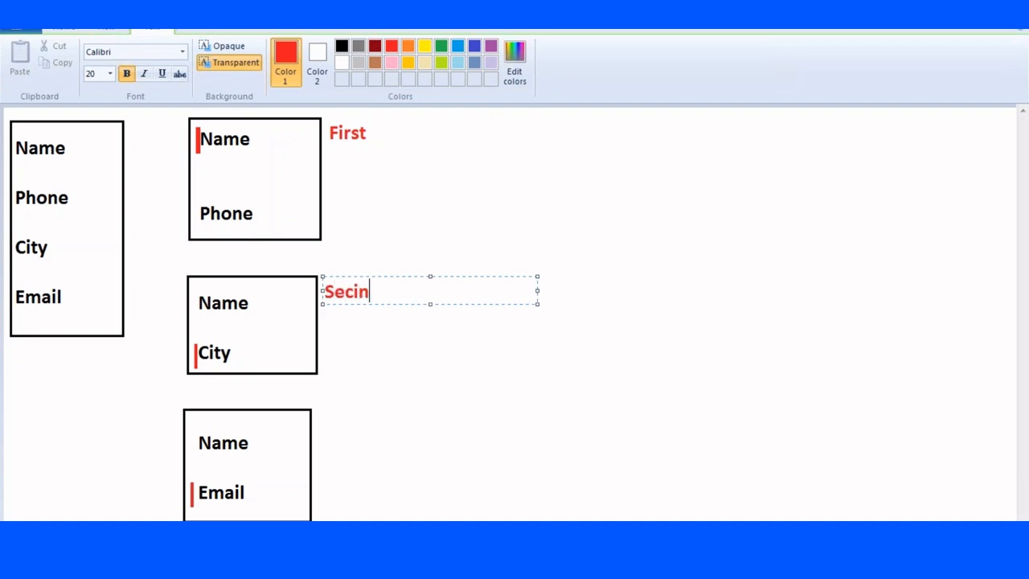
key("BackSpace")
key("BackSpace")
type("ond")
left_click(321, 410)
type("Third")
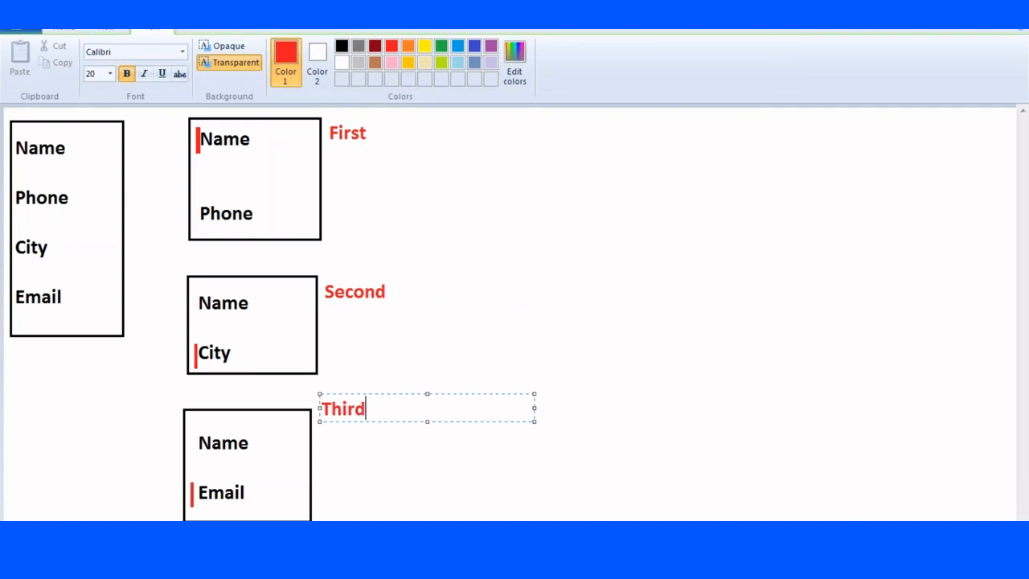
left_click(497, 331)
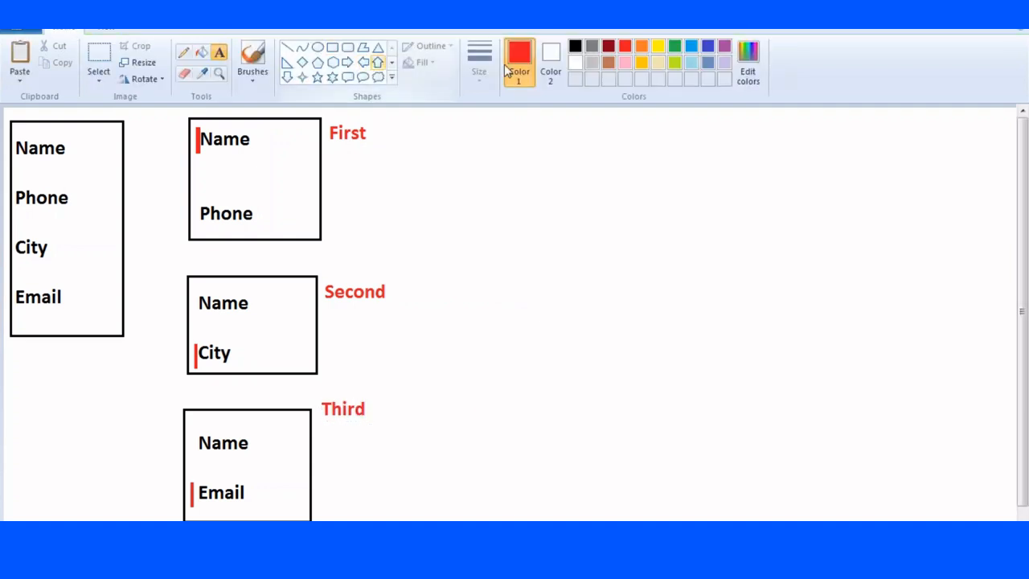
left_click(576, 47)
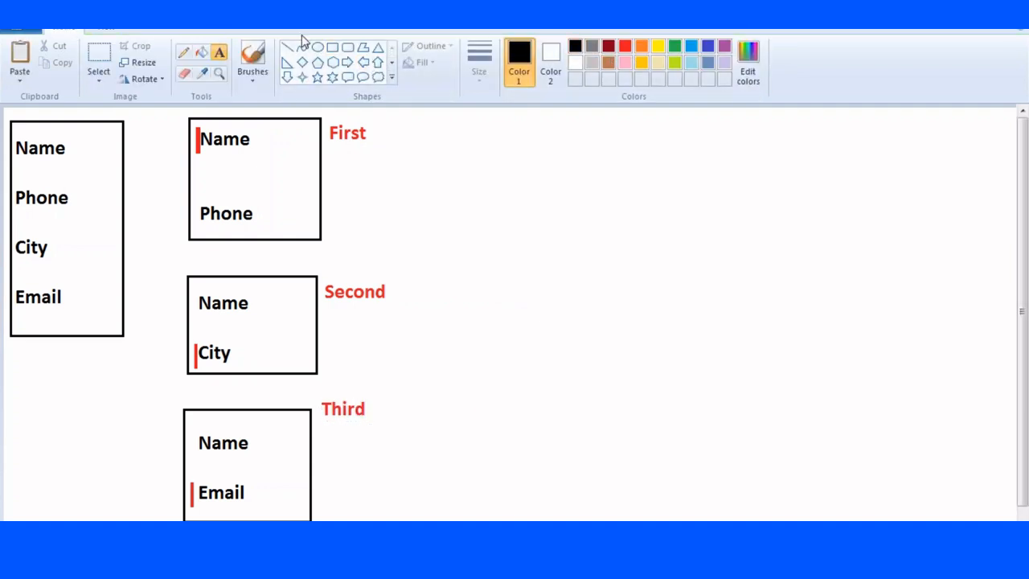
left_click(318, 48)
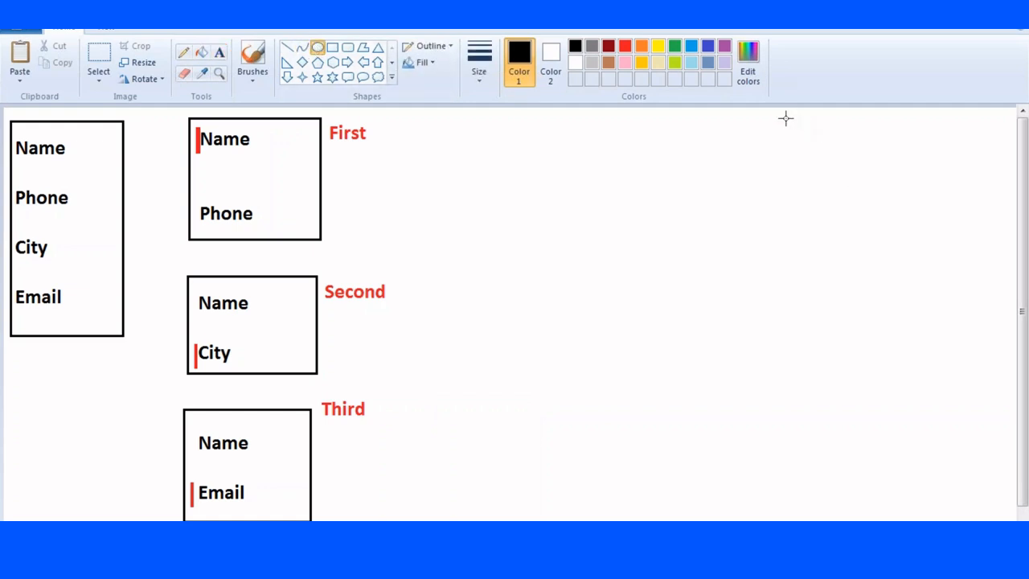
left_click(789, 119)
left_click_drag(815, 120, 833, 142)
left_click(287, 48)
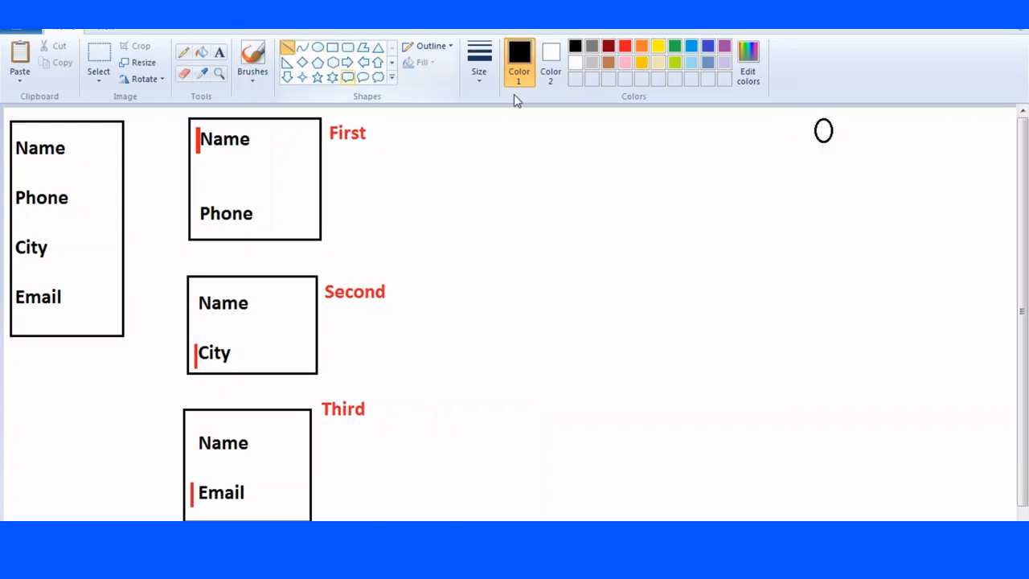
mouse_move(828, 143)
left_mouse_down()
mouse_move(828, 172)
mouse_move(828, 145)
mouse_move(841, 162)
mouse_move(818, 184)
mouse_move(828, 168)
left_mouse_up()
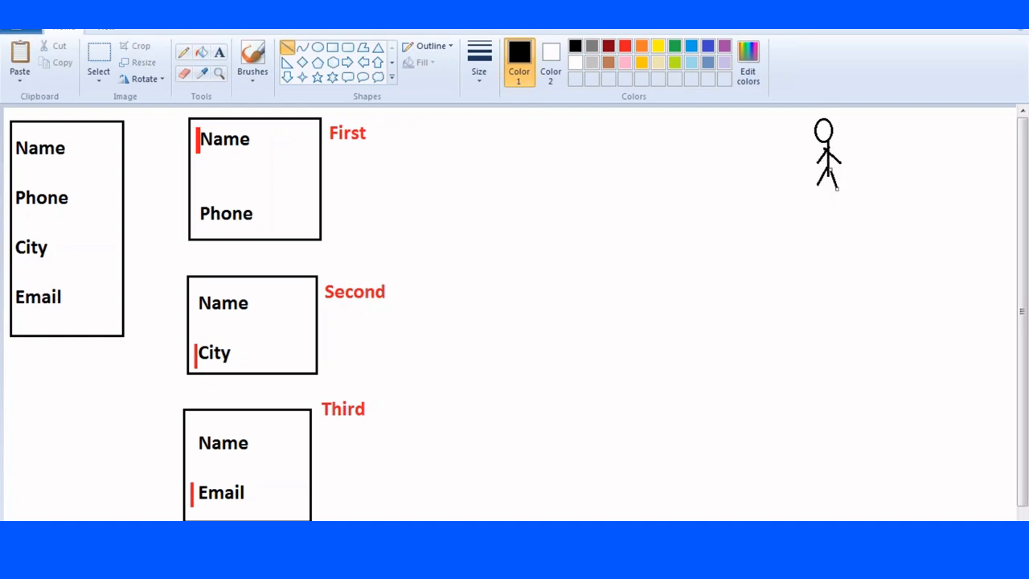
left_click(99, 55)
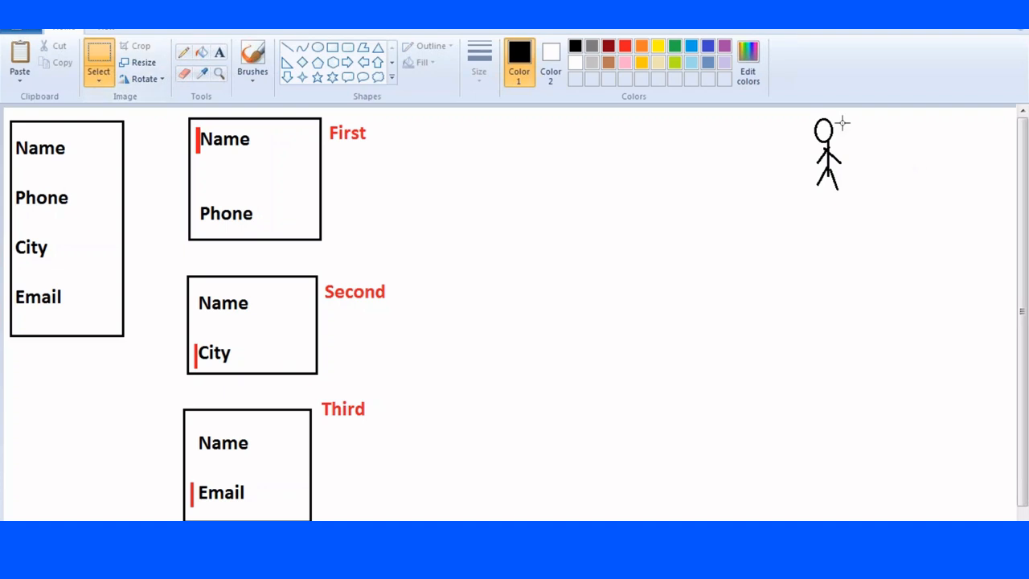
left_click_drag(805, 118, 855, 194)
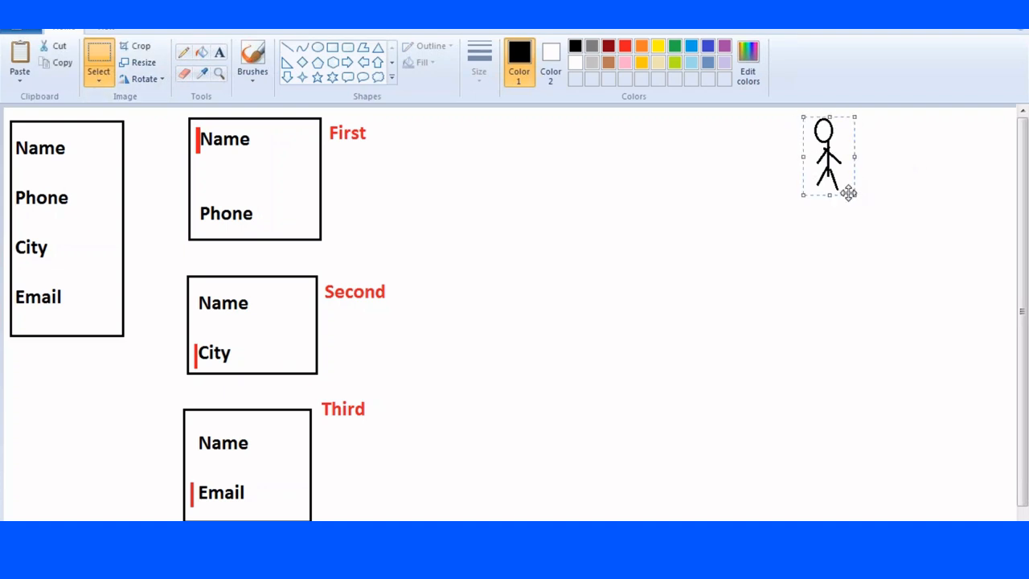
left_click(793, 163)
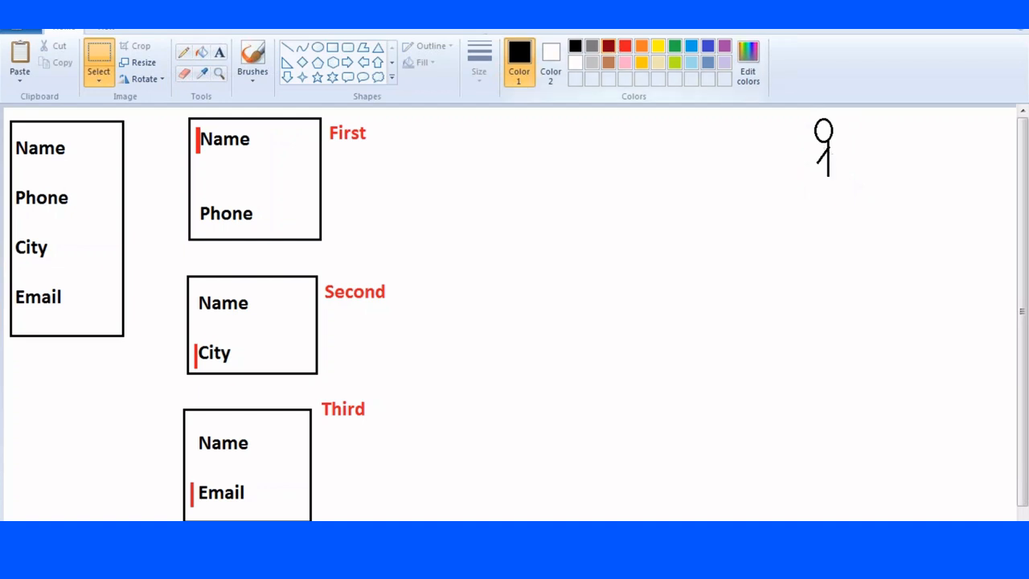
left_click(332, 46)
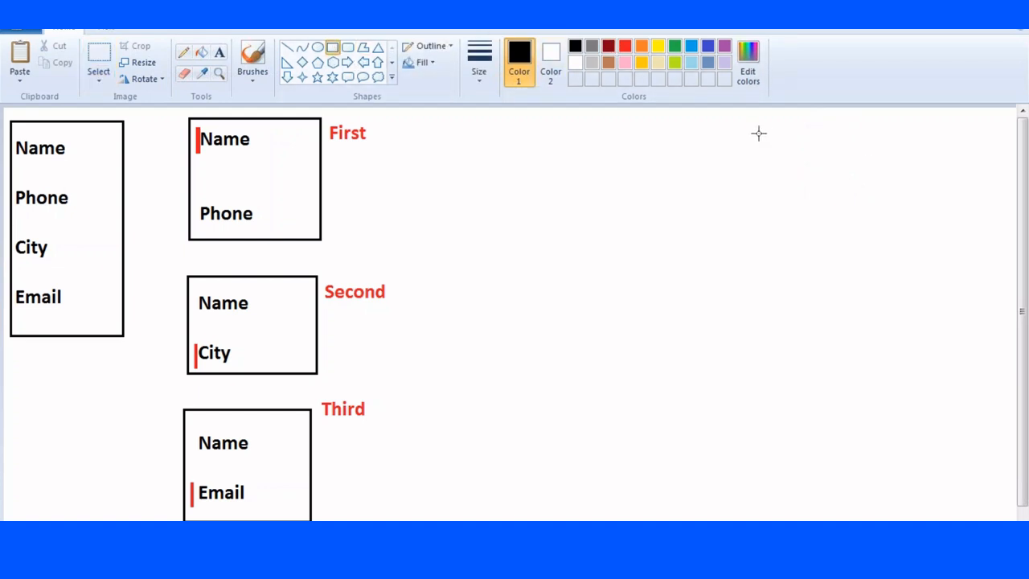
Draw a Manager box at the top right with two user names beside it.
mouse_move(790, 125)
left_mouse_down()
mouse_move(898, 170)
mouse_move(896, 186)
left_mouse_up()
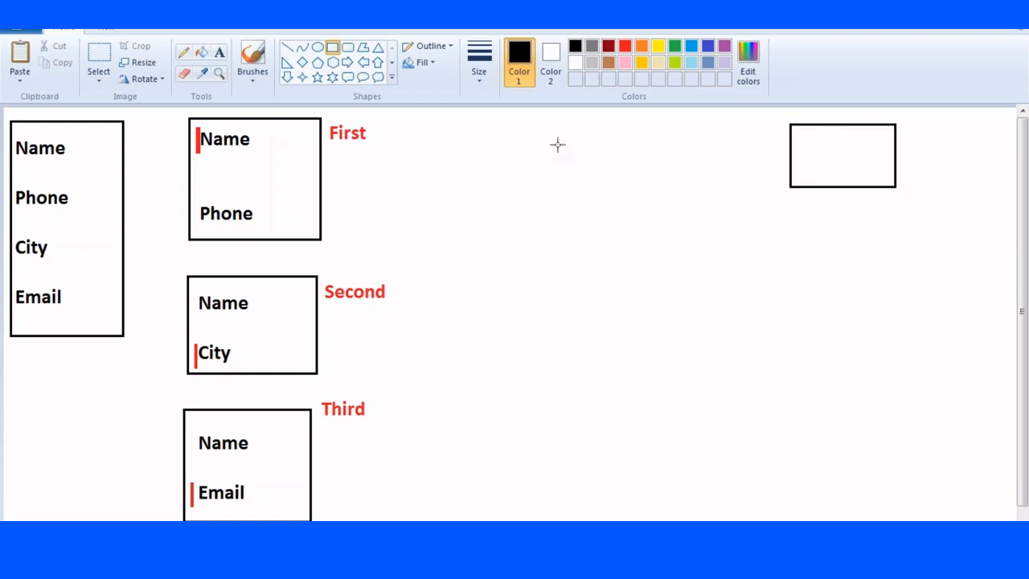
left_click(220, 53)
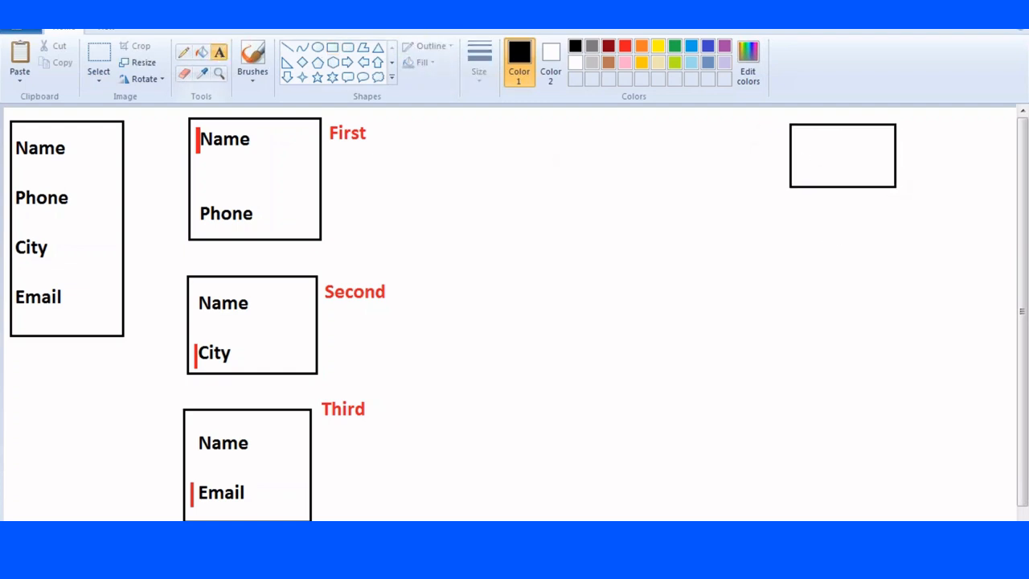
left_click(796, 155)
type("Manager")
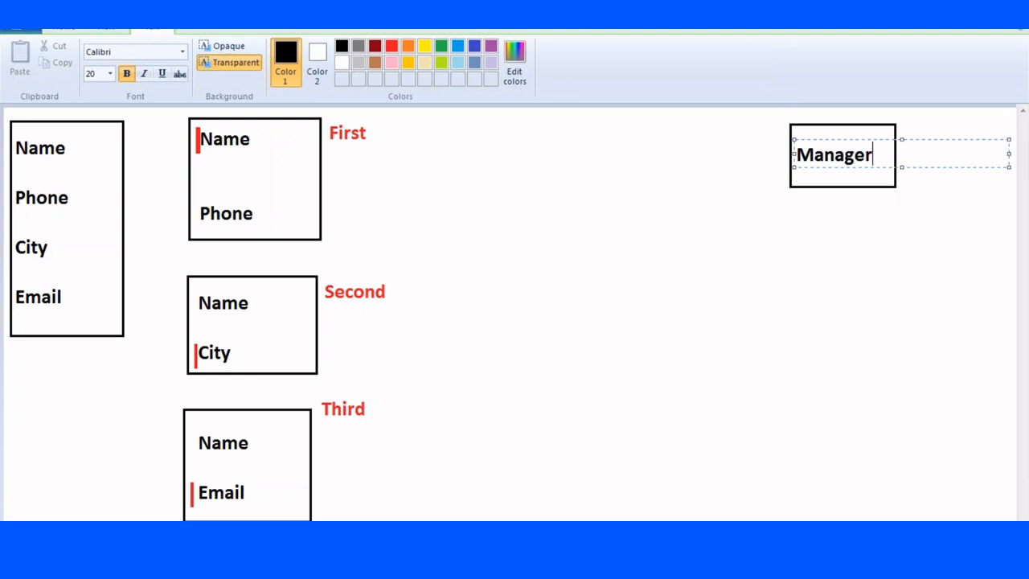
left_click(929, 197)
left_click(925, 145)
type("Sam")
key("Return")
type("Ram")
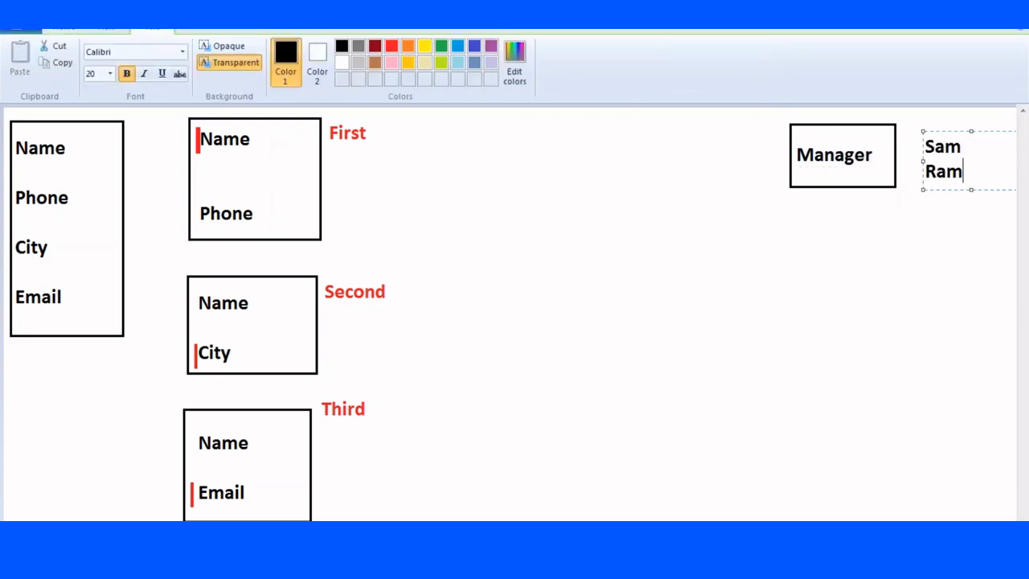
left_click(905, 283)
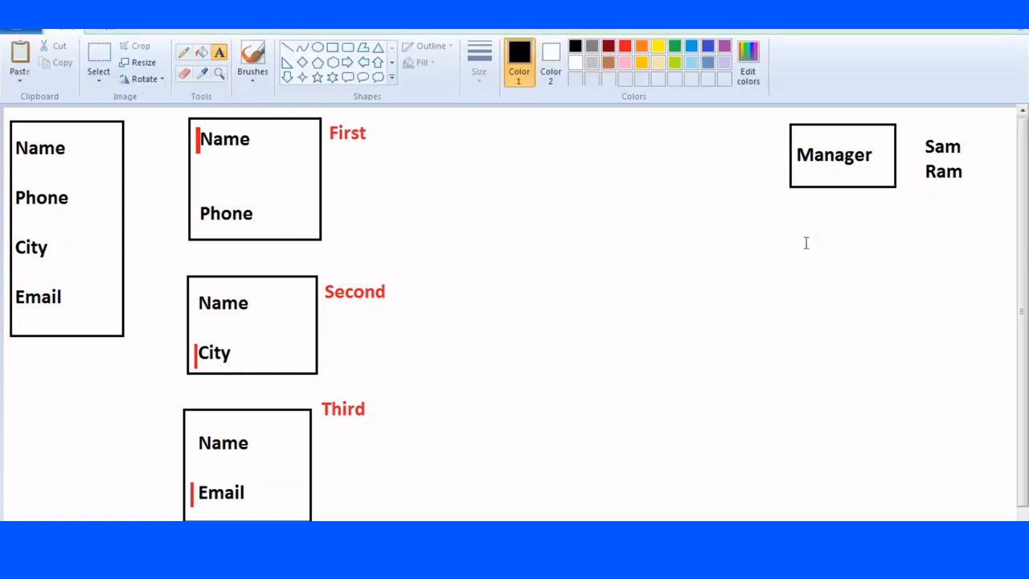
Add a Clerk box below Manager with a user's first name and surname beside it.
left_click(332, 47)
left_click_drag(793, 286, 889, 337)
left_click(218, 52)
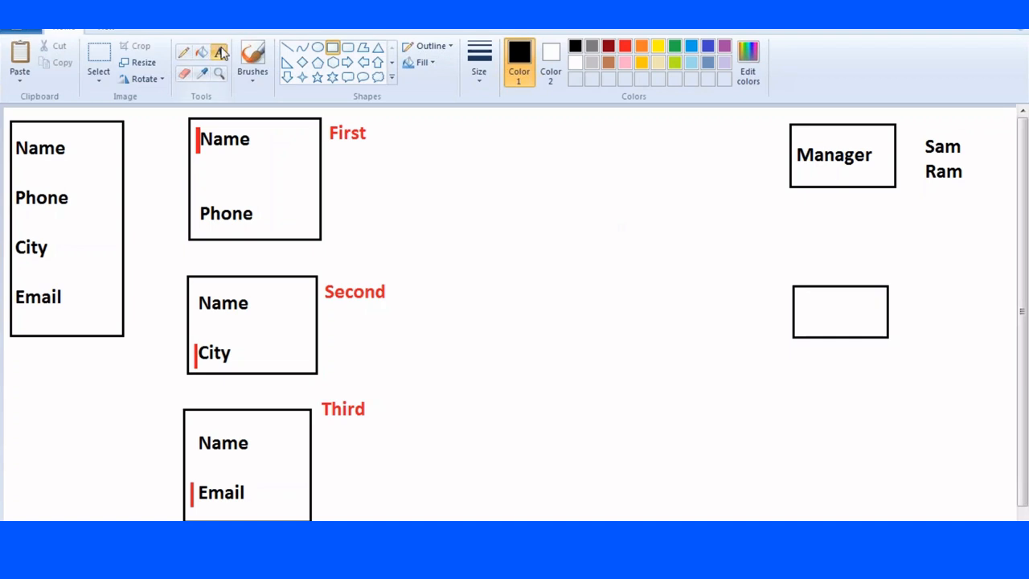
left_click(812, 307)
type("Clerk")
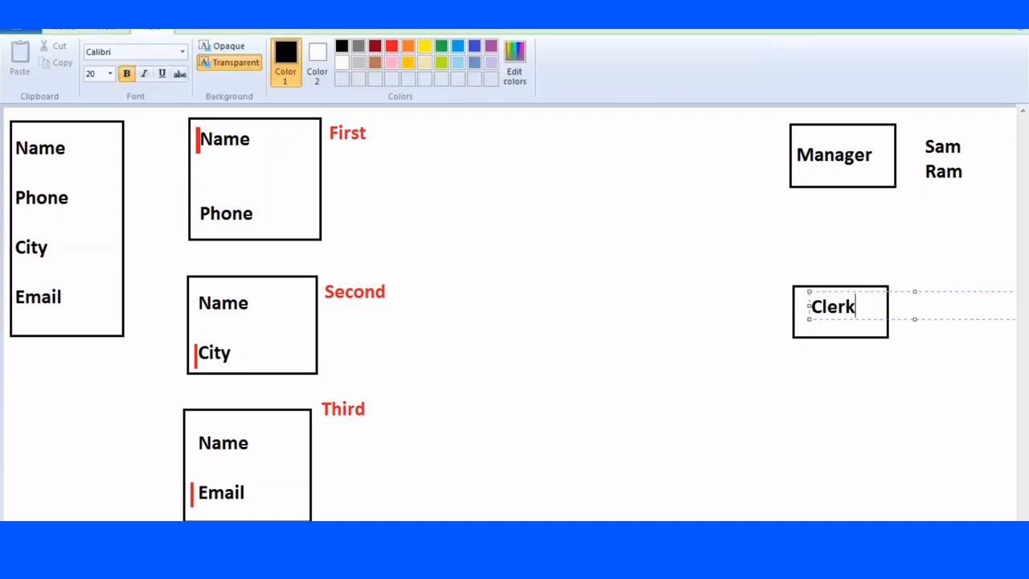
left_click(915, 290)
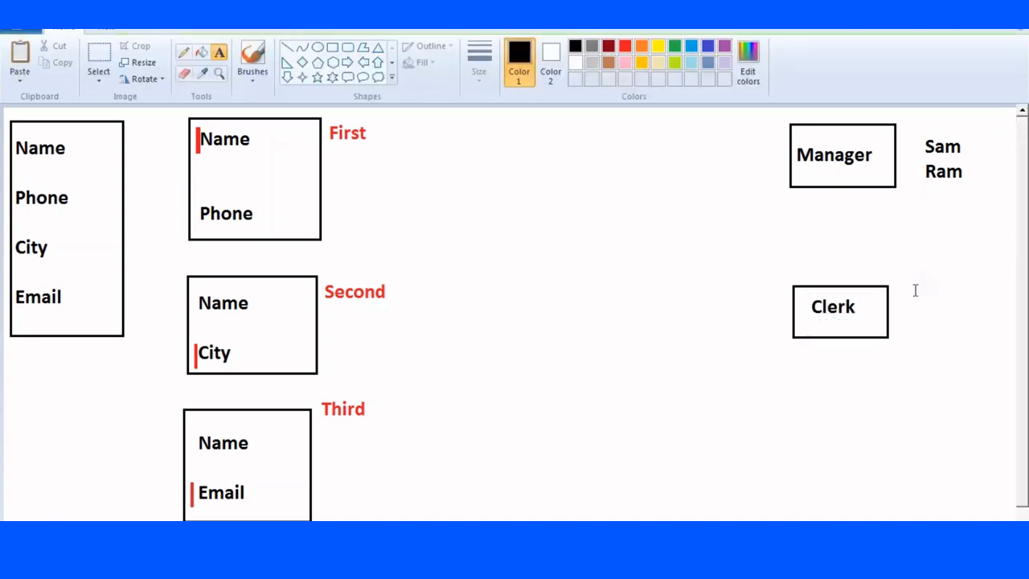
left_click(905, 296)
type("Di")
key("BackSpace")
key("BackSpace")
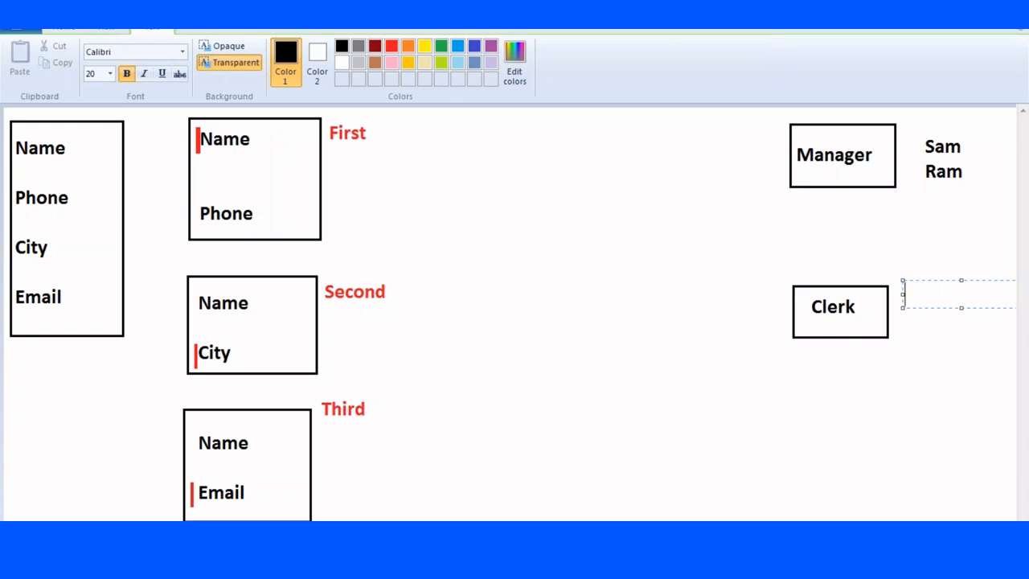
key("Return")
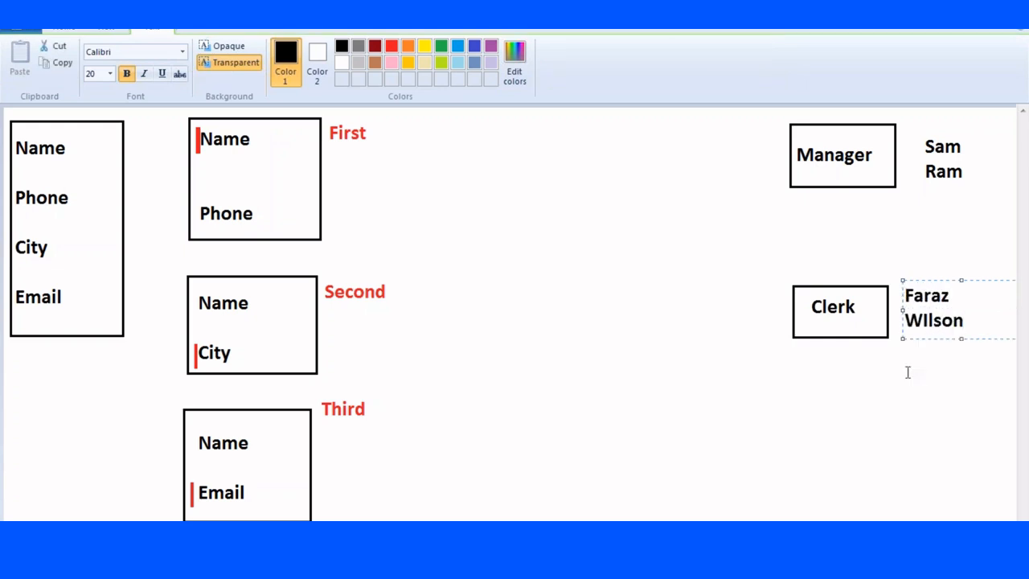
left_click(907, 372)
Add an HR box below Clerk with two user names beside it.
left_click(332, 47)
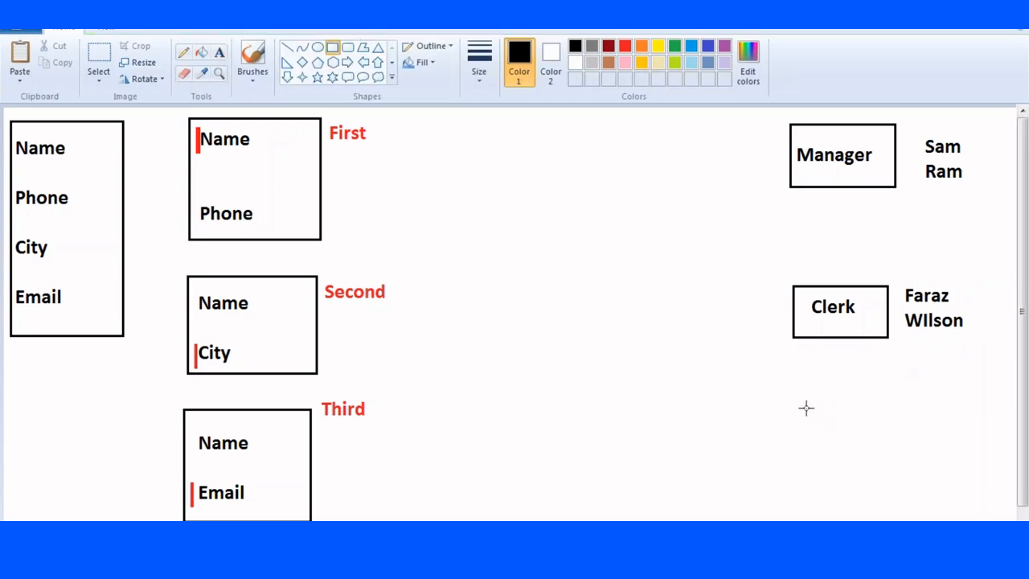
left_click_drag(794, 408, 892, 456)
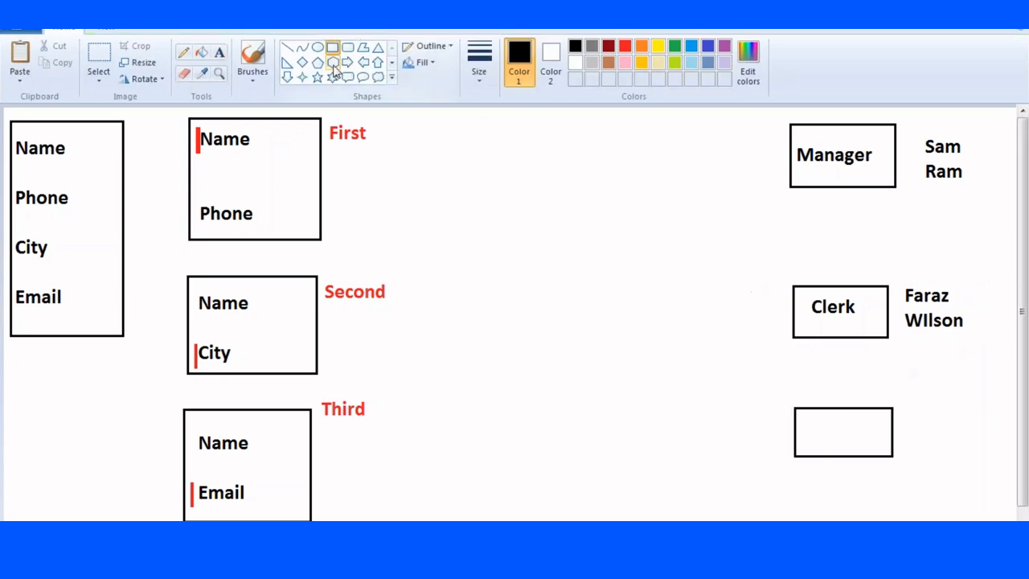
left_click(219, 52)
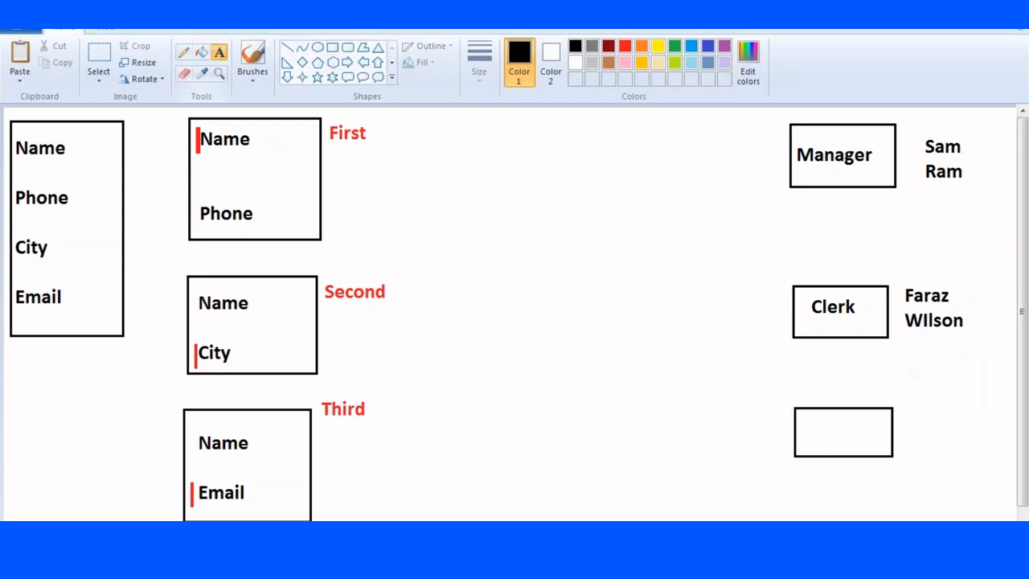
left_click(811, 435)
type("HR")
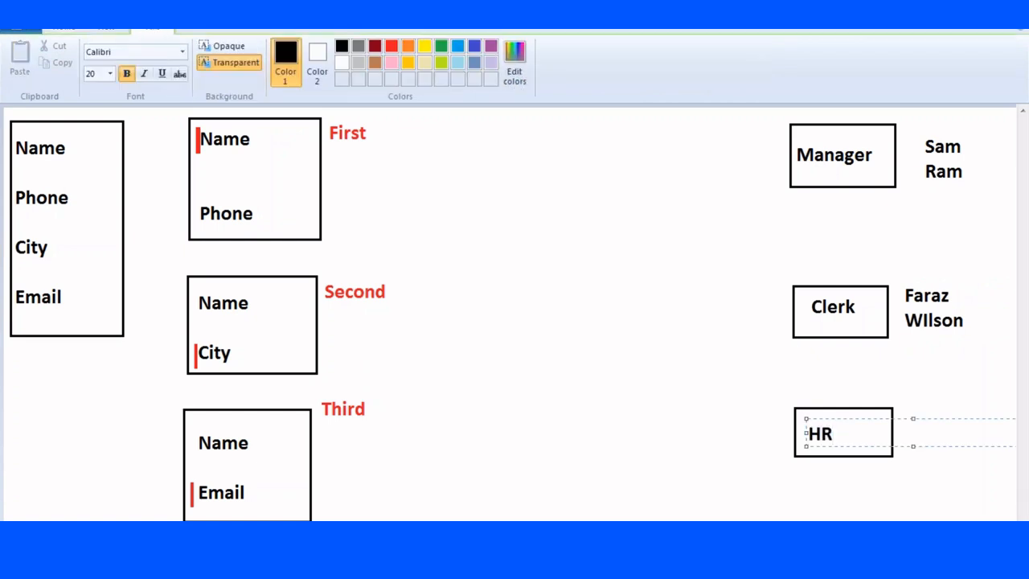
left_click(876, 402)
left_click(908, 419)
type("Divya")
key("Return")
type("Kavya")
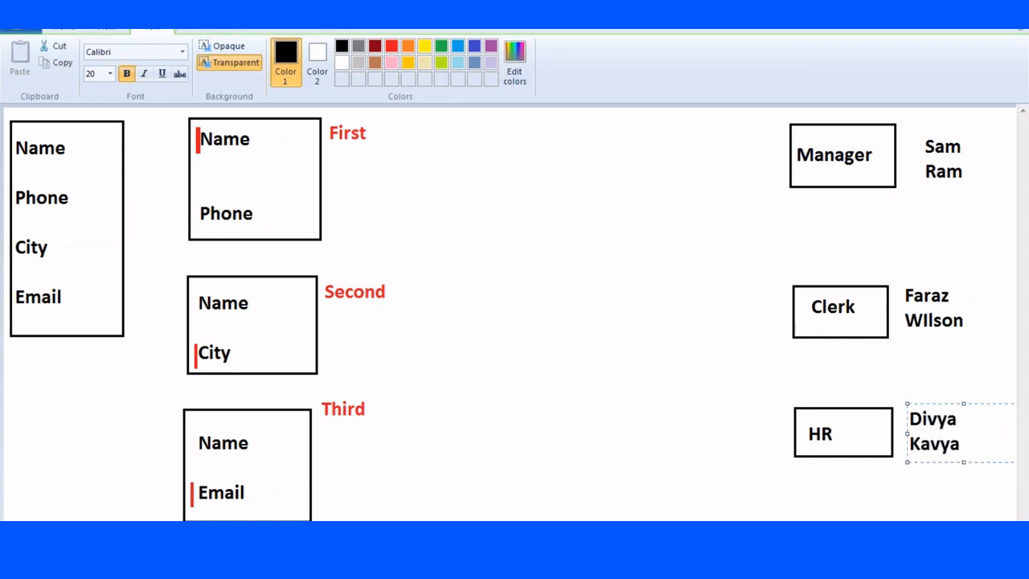
left_click(653, 203)
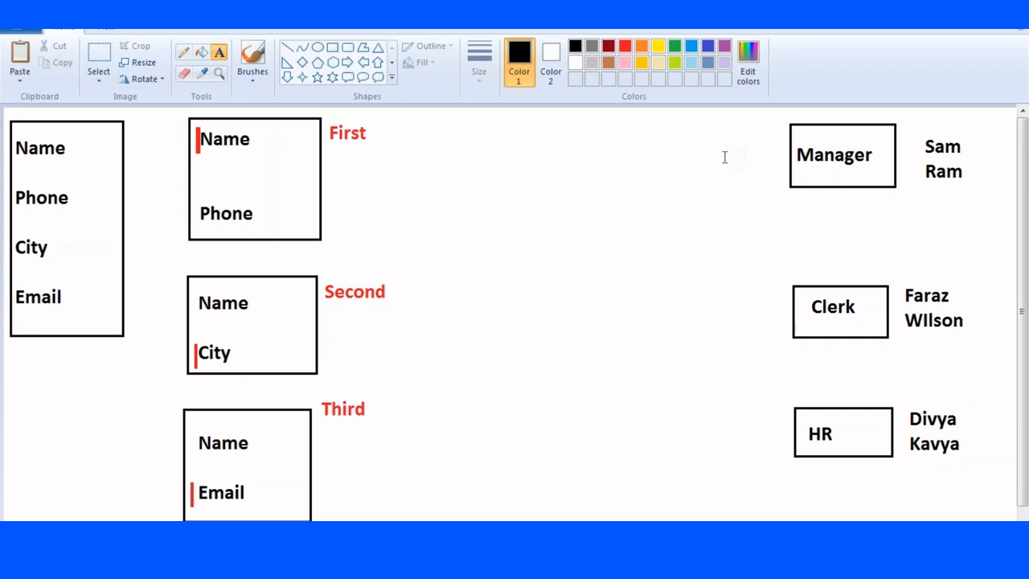
Draw straight lines joining Third to HR and the field box to Third and Second.
left_click(288, 48)
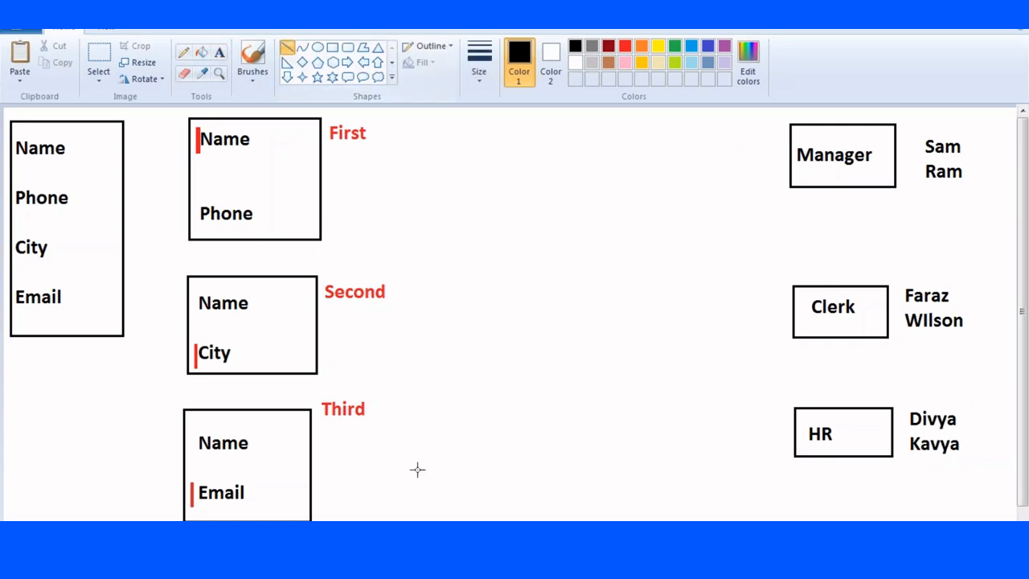
left_click_drag(309, 451, 795, 449)
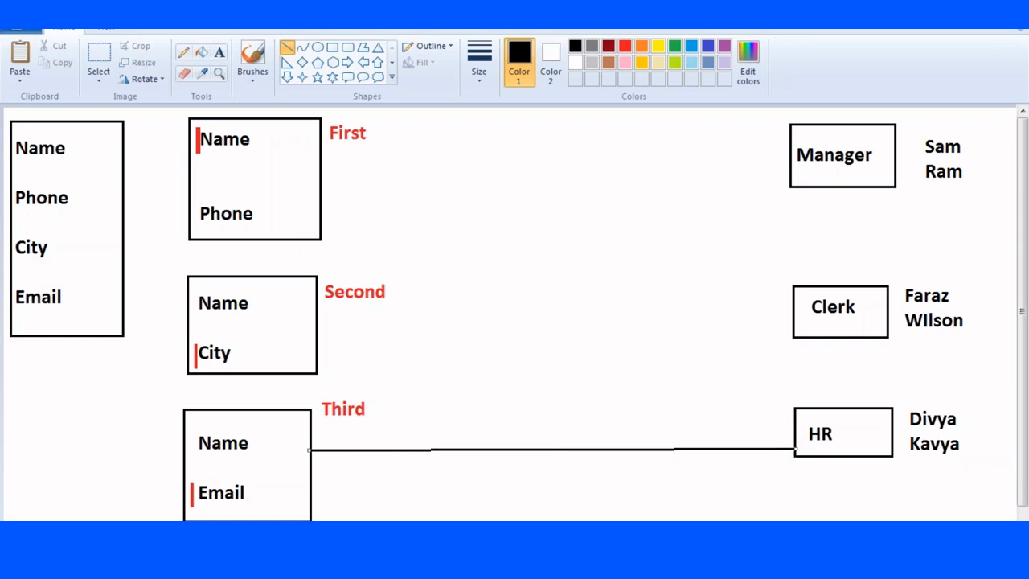
left_click_drag(100, 336, 183, 441)
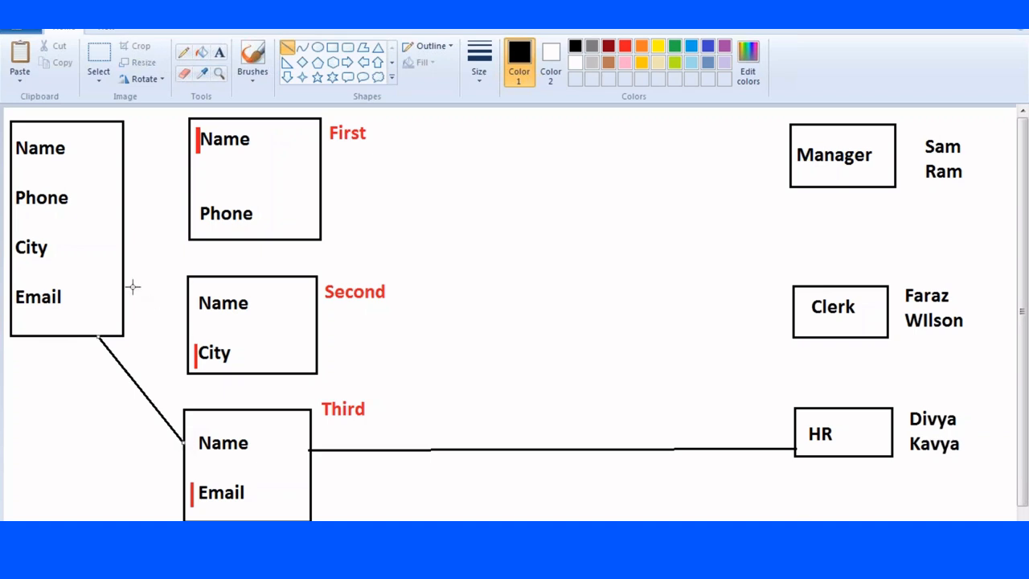
left_click_drag(126, 283, 193, 284)
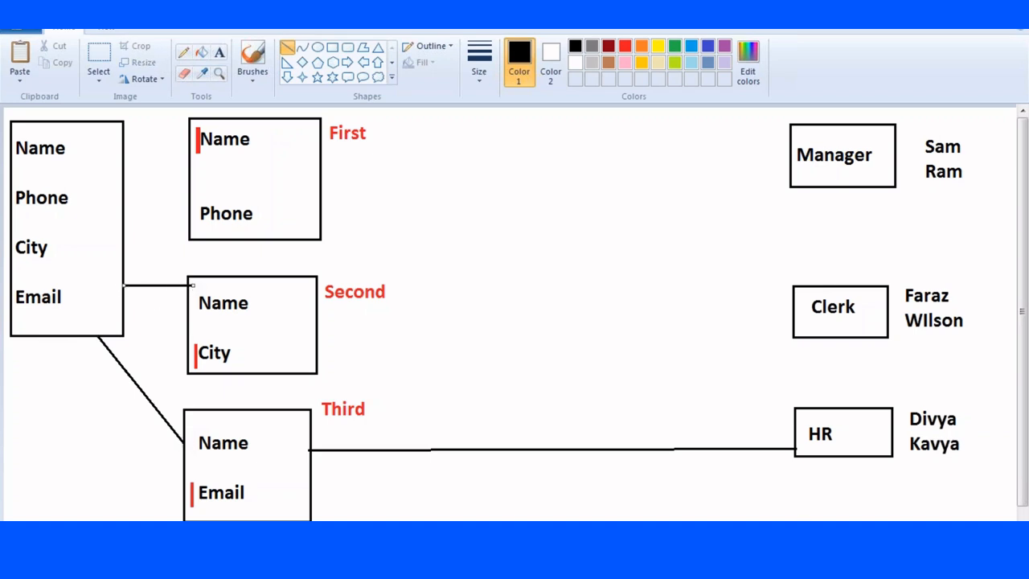
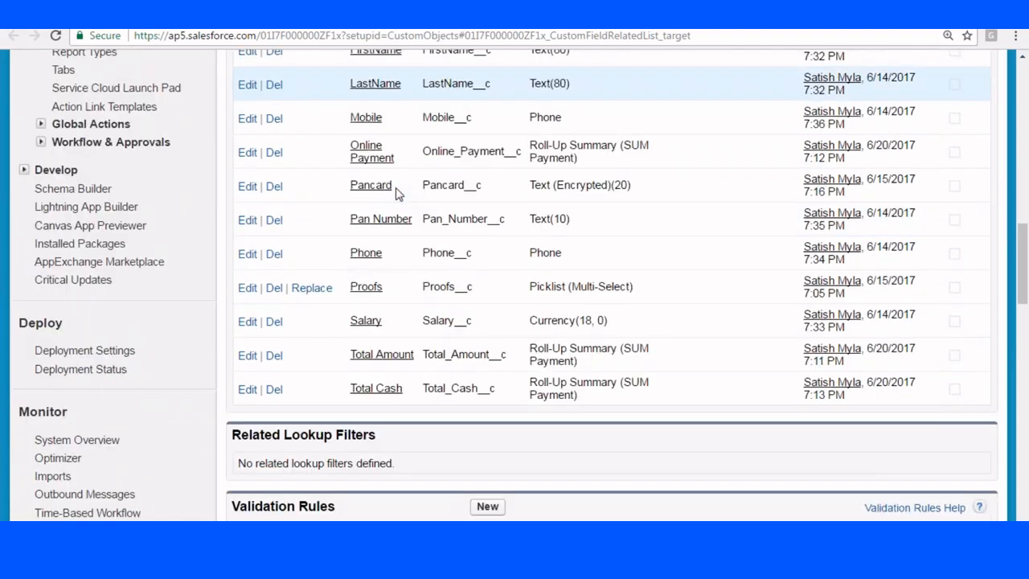
Go down to the Customer object's Record Types list and begin a new record type.
scroll(396, 200, "down", 3)
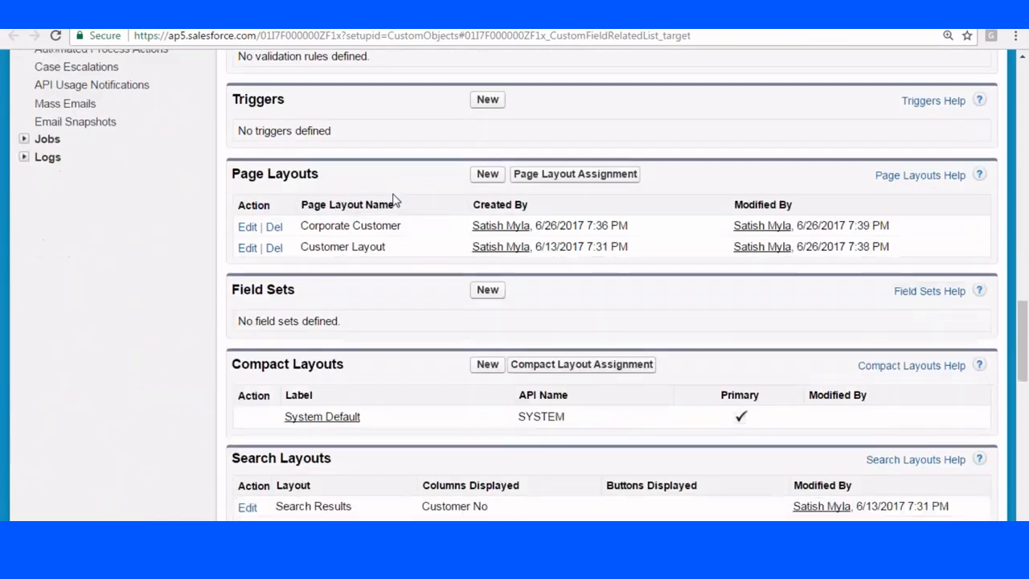
scroll(369, 198, "up", 6)
scroll(322, 241, "down", 5)
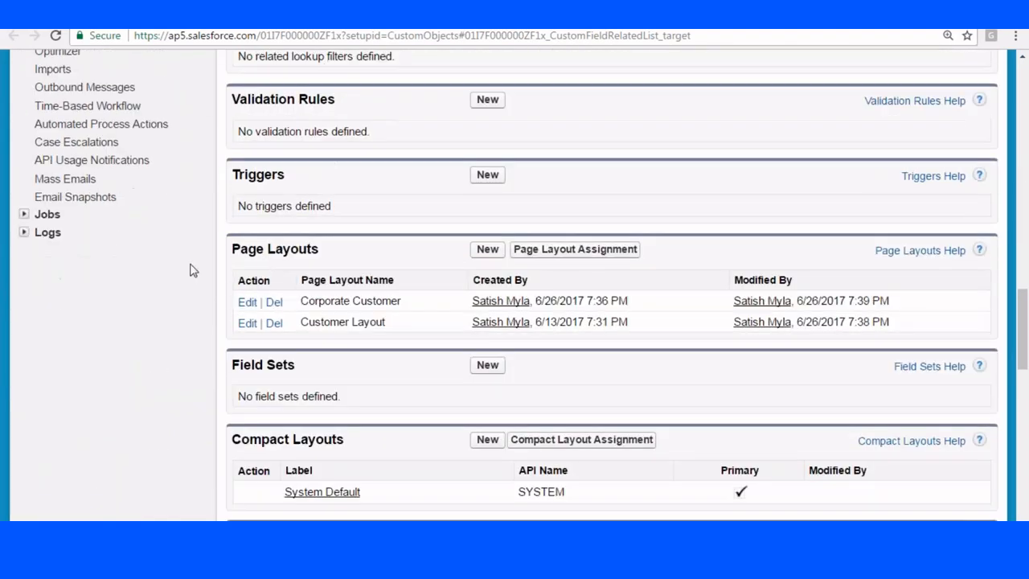
scroll(370, 265, "down", 4)
scroll(269, 234, "down", 3)
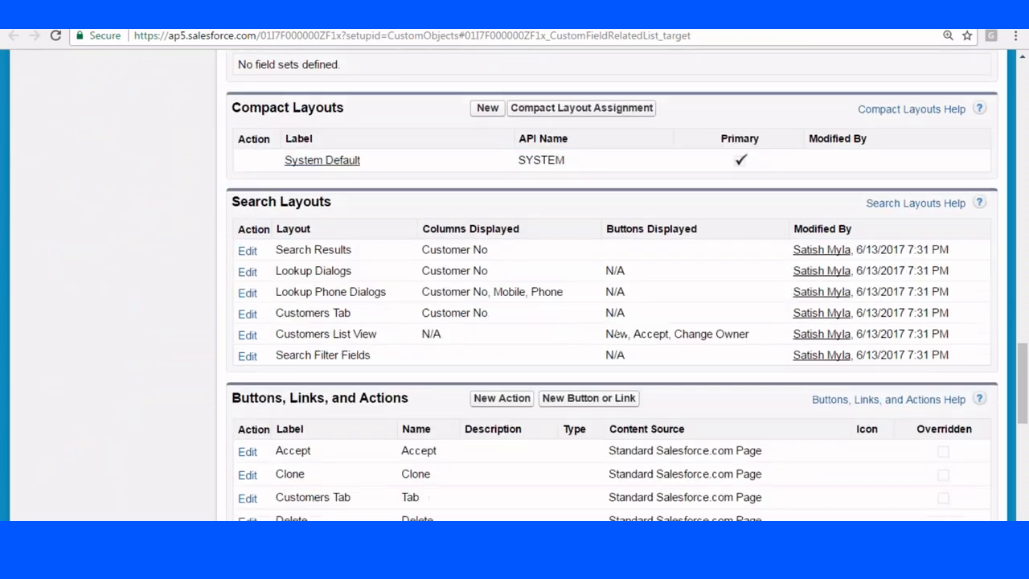
scroll(237, 252, "down", 3)
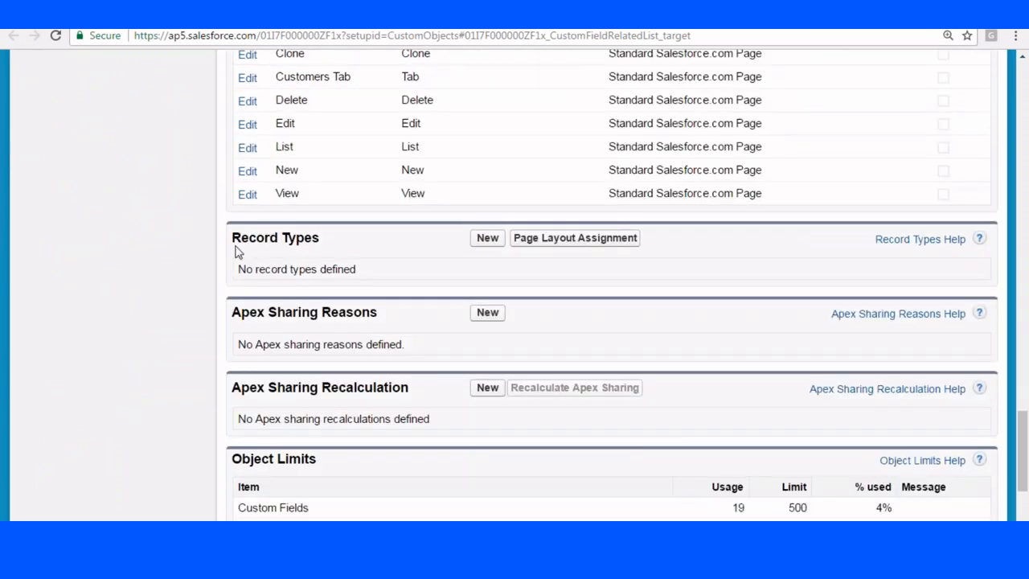
left_click_drag(235, 237, 318, 240)
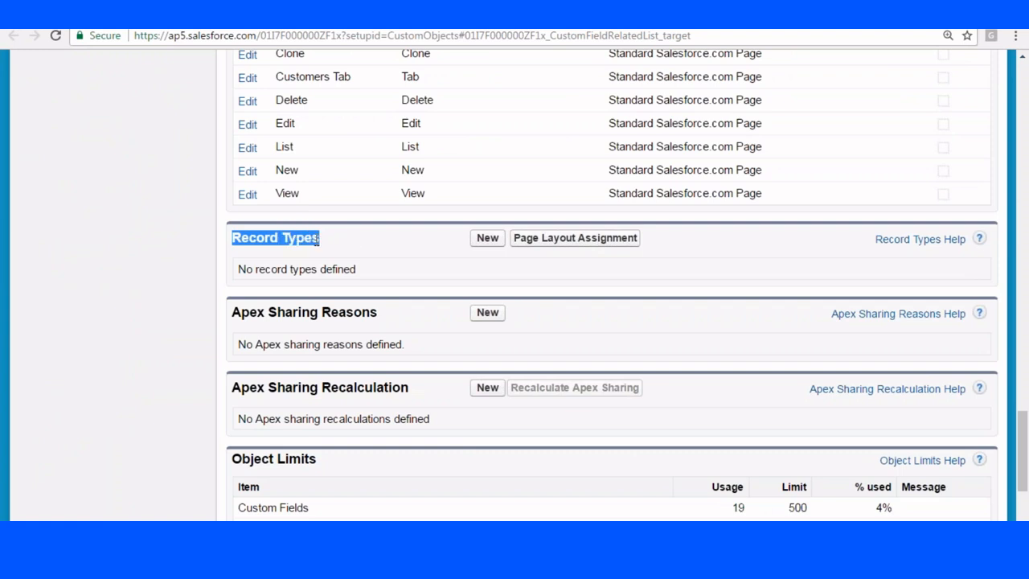
left_click(494, 240)
scroll(398, 225, "down", 2)
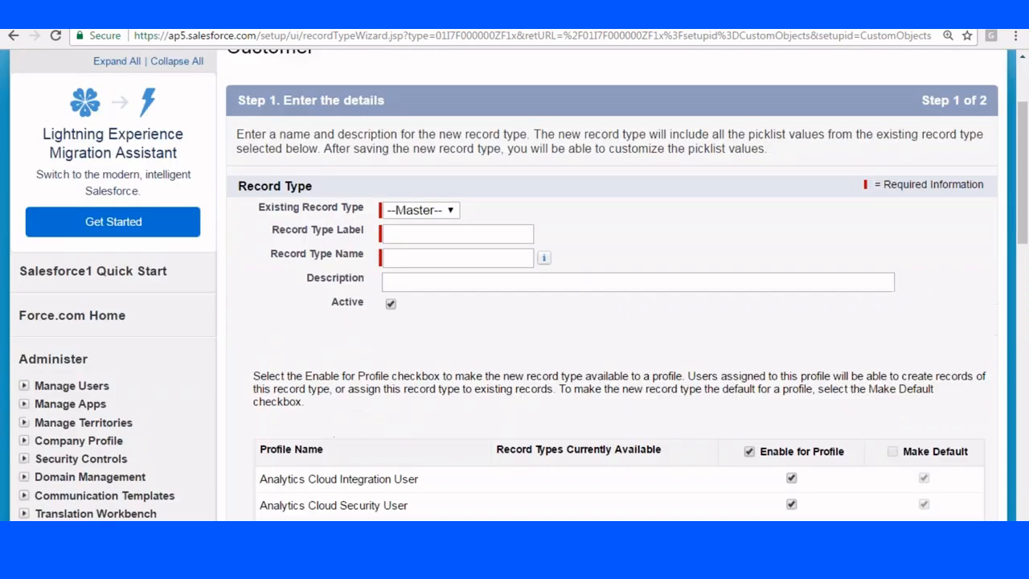
Enter 'Personal Customer' as the record type label and name, fixing the typo in both.
left_click(398, 225)
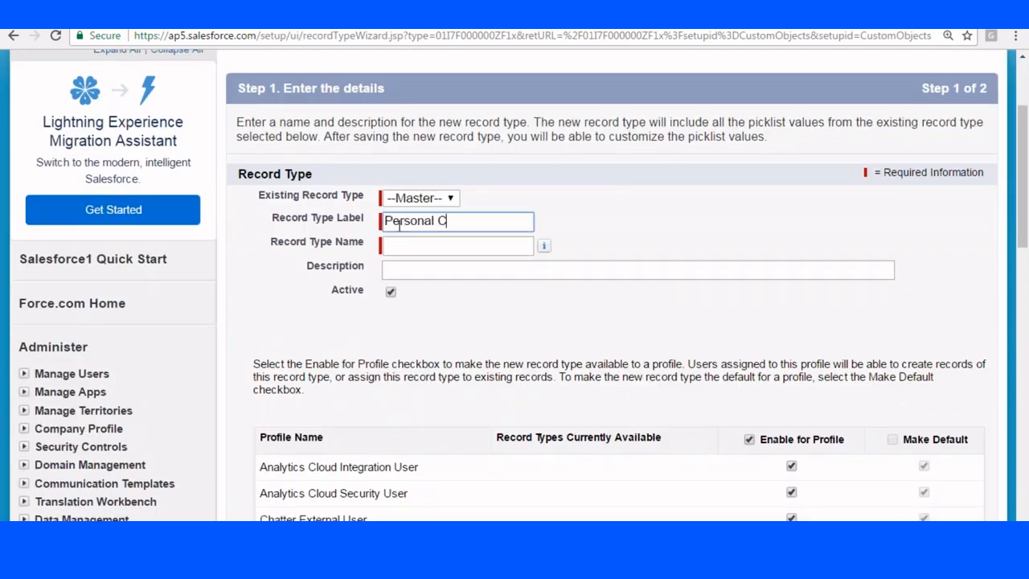
type("Personal Cusomer")
key("Tab")
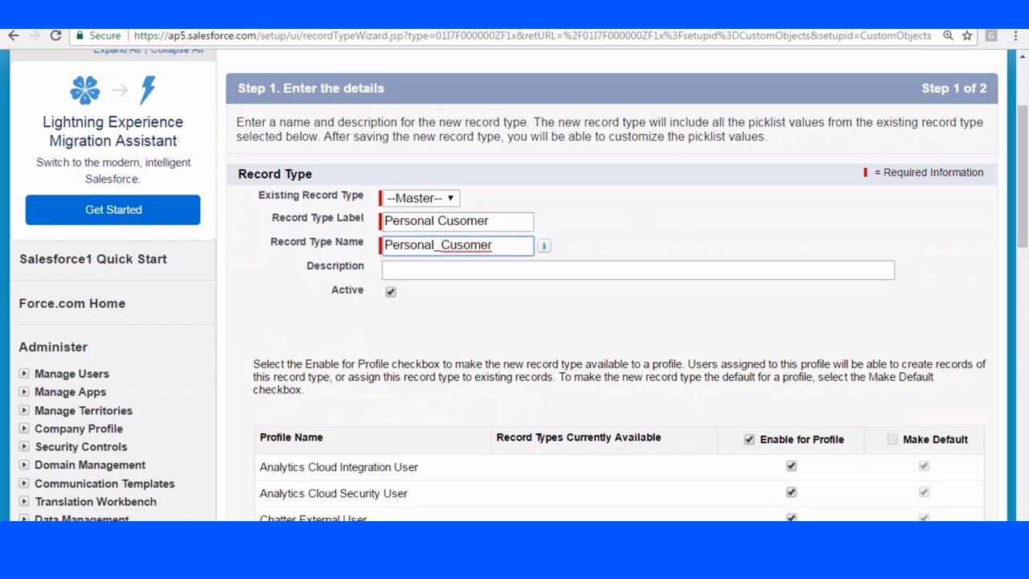
left_click(466, 221)
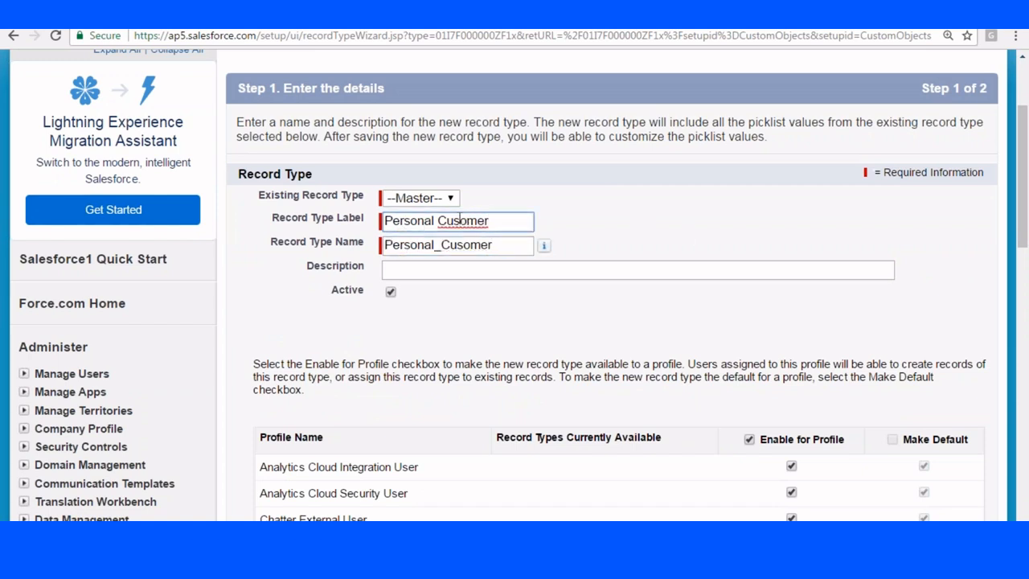
type("t")
left_click(465, 245)
type("t")
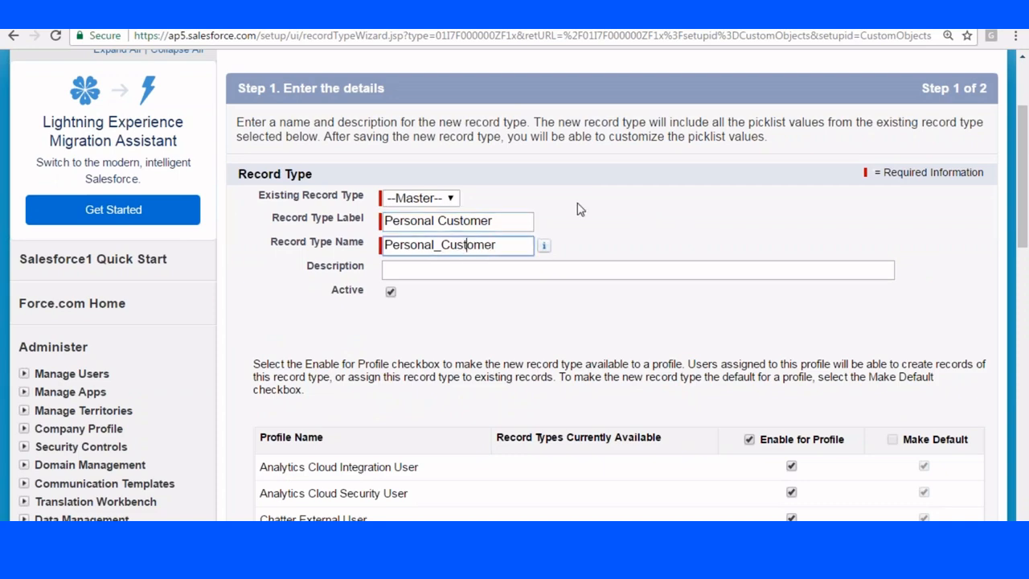
left_click(579, 209)
Enable Personal Customer only for the System Administrator profile and proceed to layout assignment.
scroll(579, 209, "down", 1)
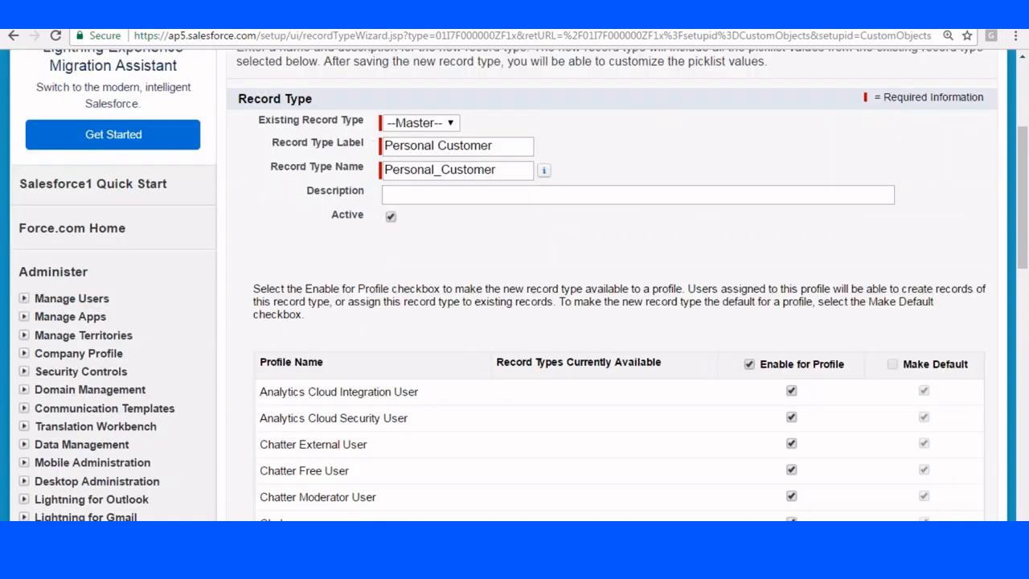
scroll(680, 205, "down", 2)
scroll(815, 179, "down", 1)
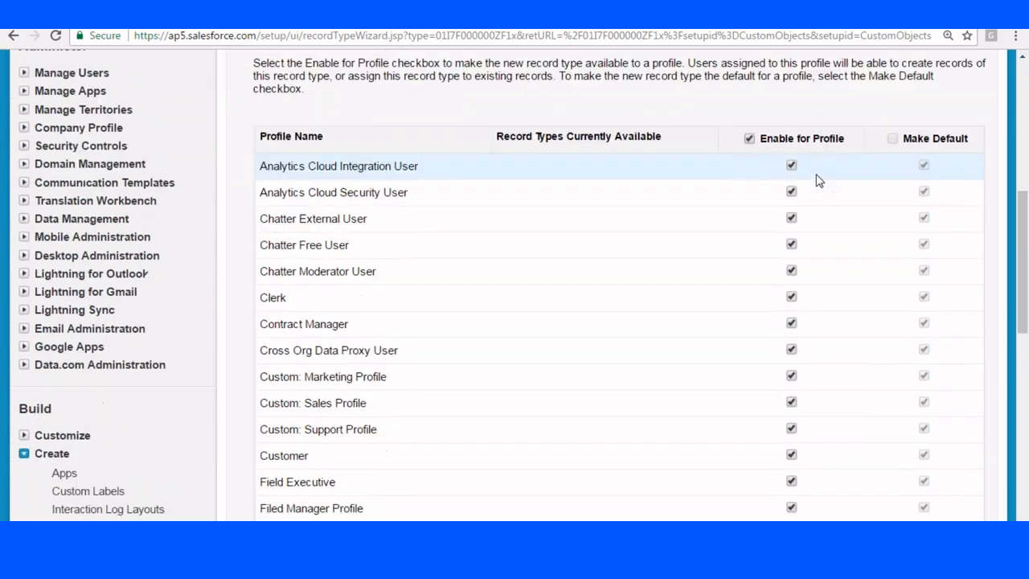
scroll(819, 130, "up", 3)
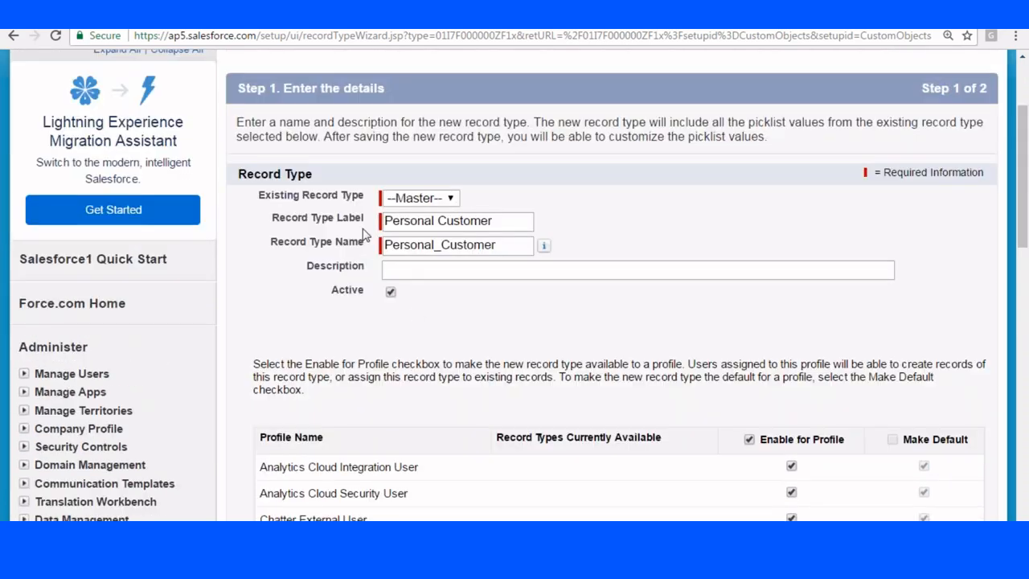
scroll(821, 198, "down", 3)
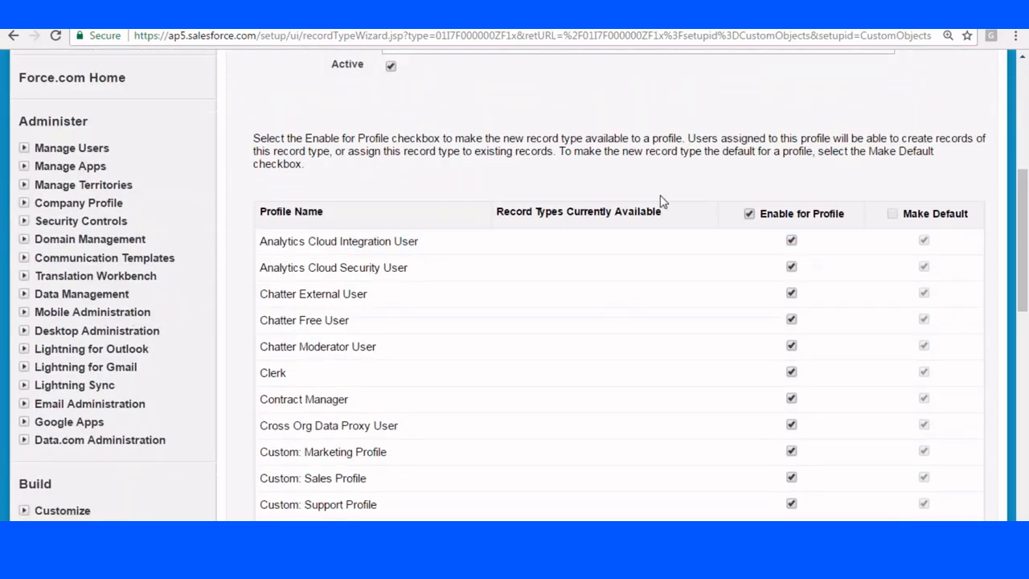
scroll(844, 239, "down", 4)
scroll(818, 239, "up", 4)
left_click(750, 216)
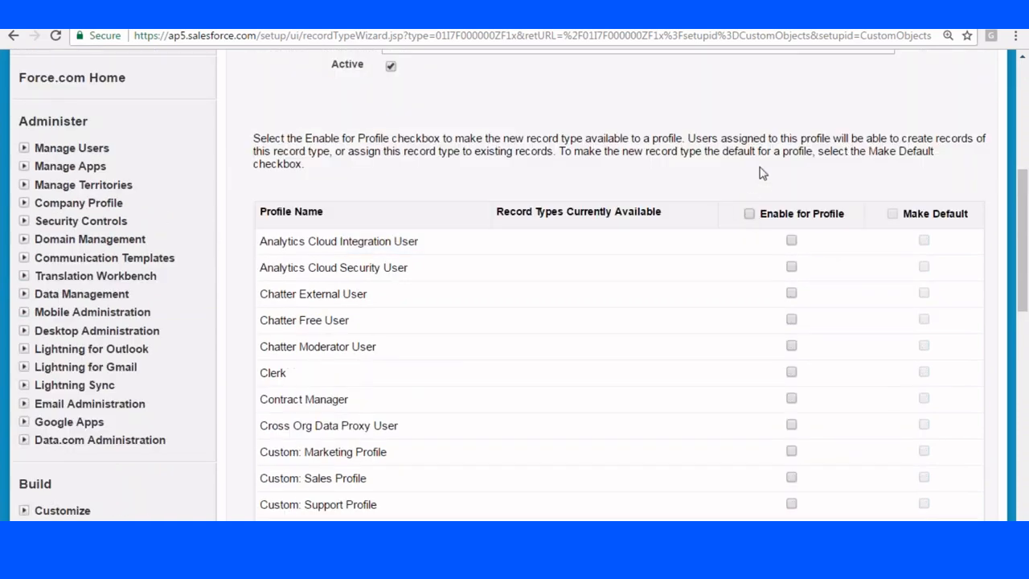
scroll(761, 211, "down", 8)
scroll(755, 275, "down", 2)
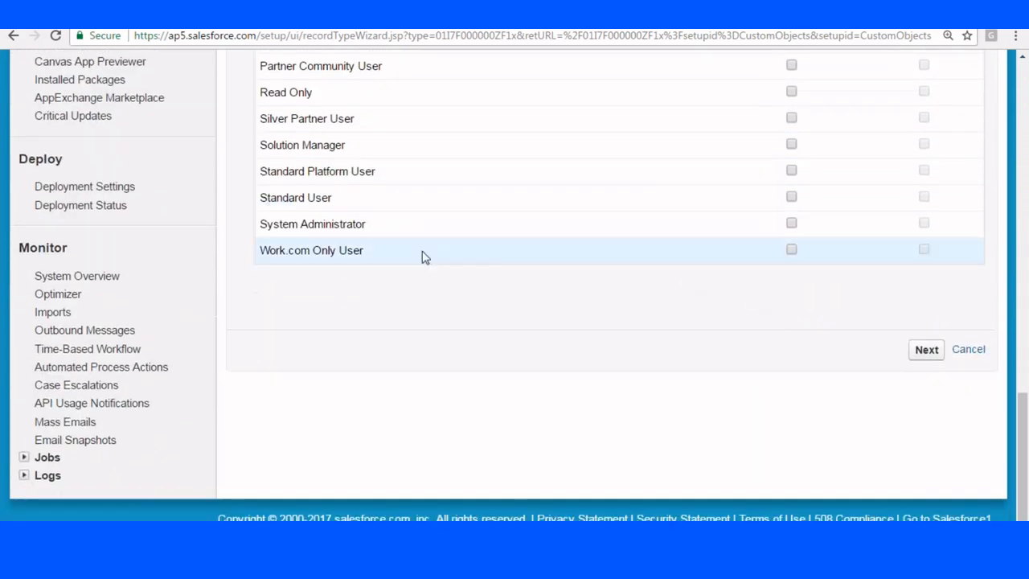
left_click(791, 225)
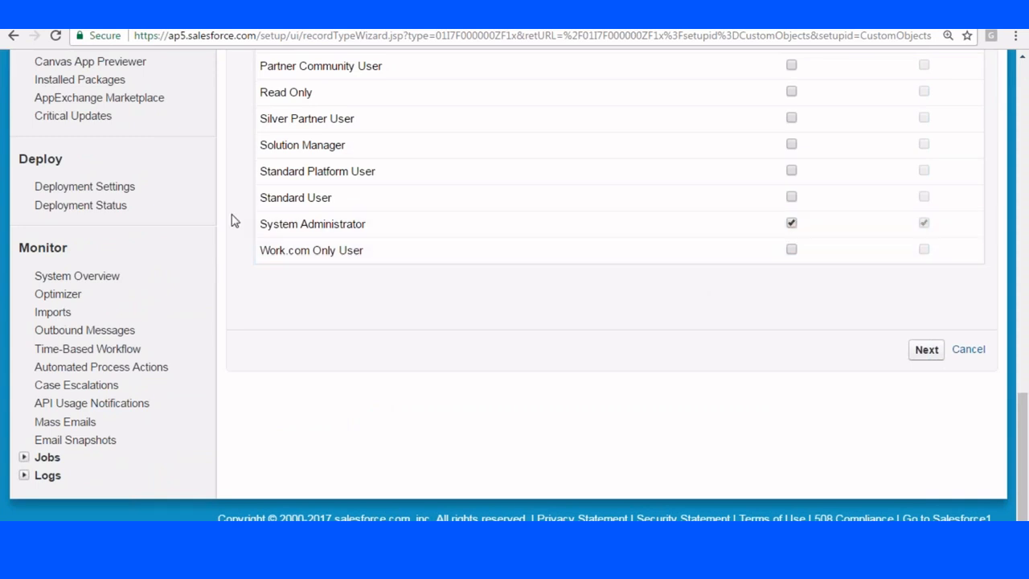
left_click_drag(259, 230, 387, 229)
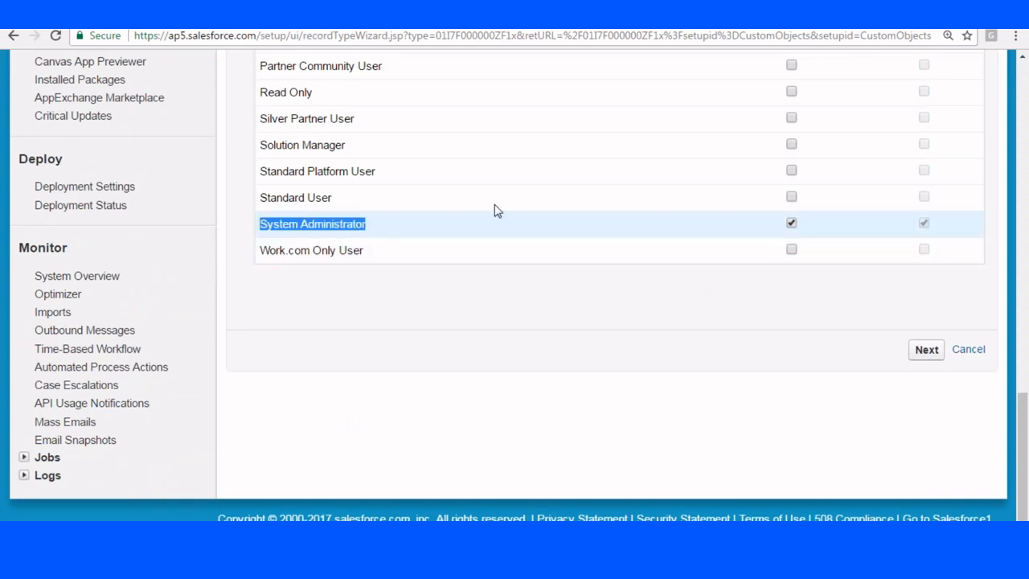
left_click(925, 349)
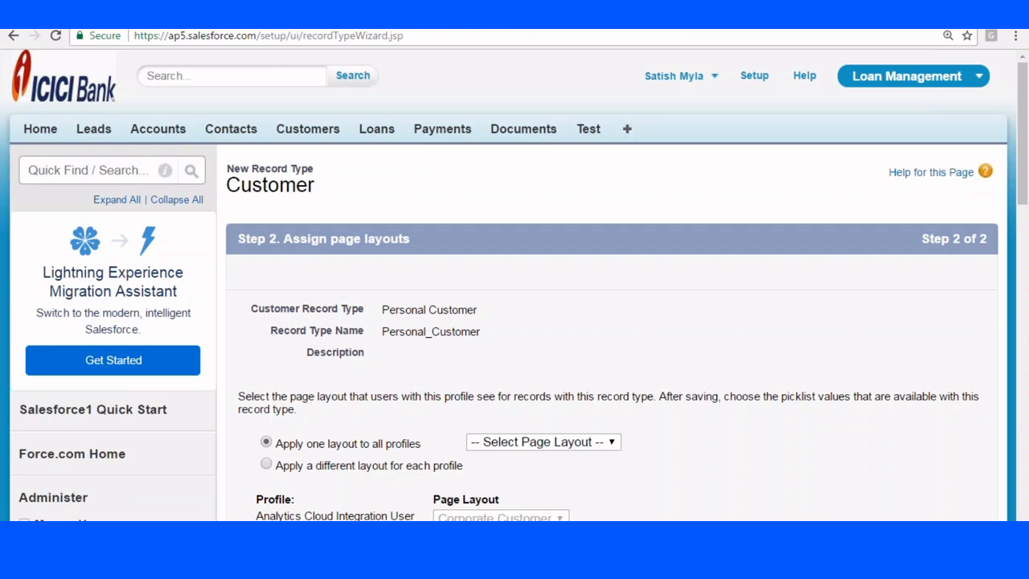
Assign layouts per profile, giving System Administrator the Customer Layout, then Save & New.
scroll(700, 232, "down", 6)
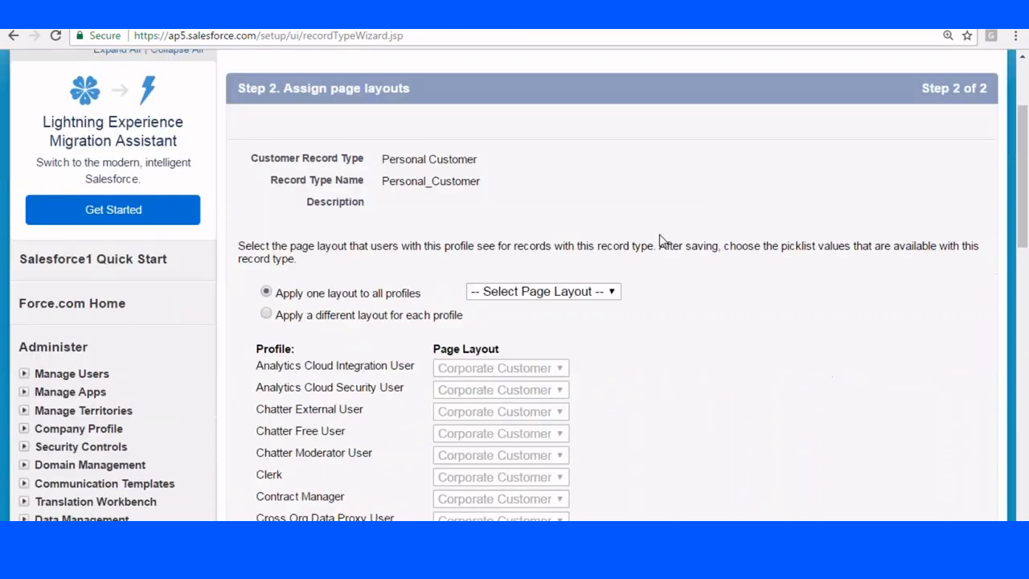
scroll(438, 169, "up", 3)
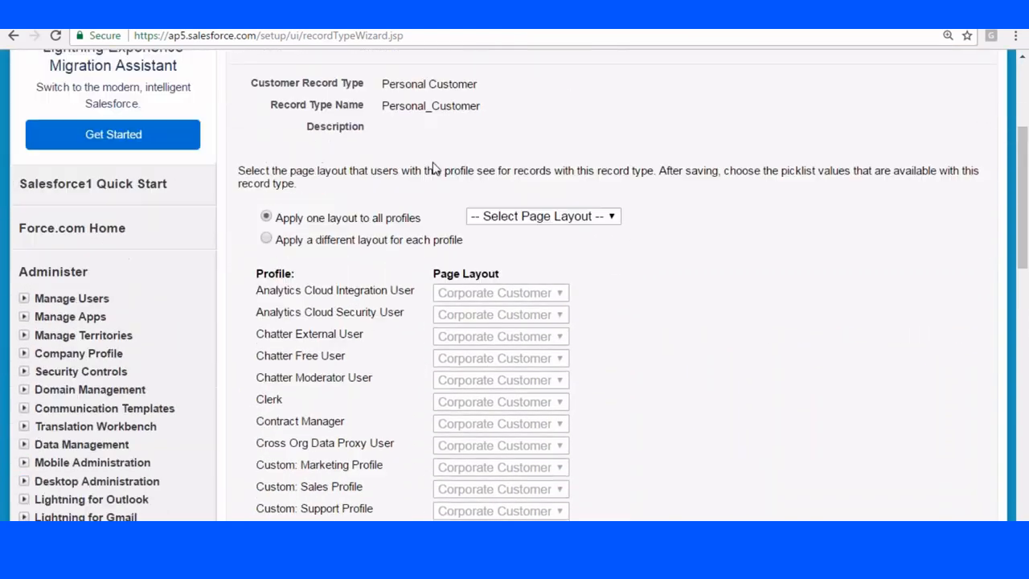
scroll(314, 256, "down", 1)
left_click(268, 165)
scroll(627, 268, "down", 6)
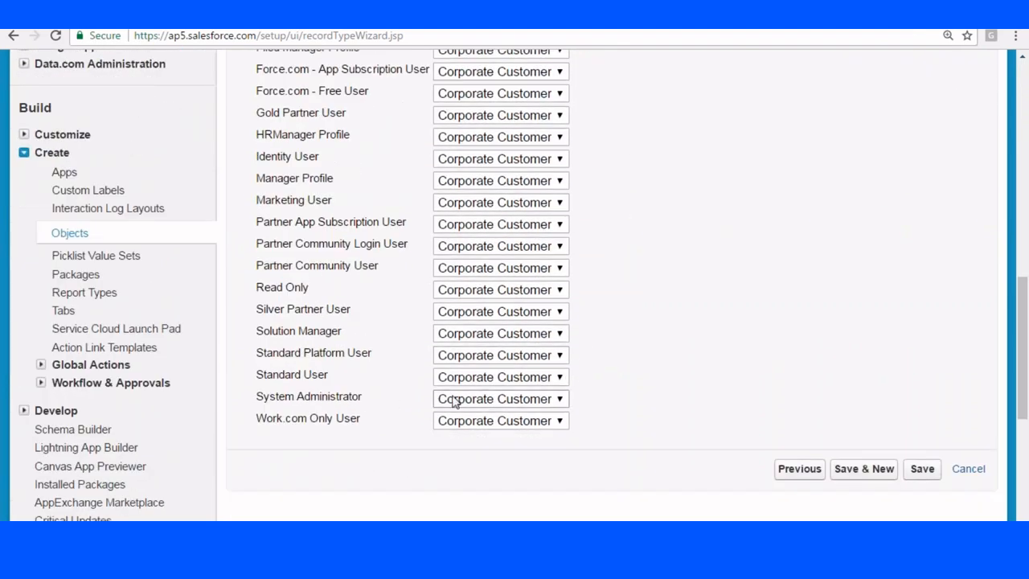
scroll(742, 317, "up", 7)
scroll(450, 242, "down", 3)
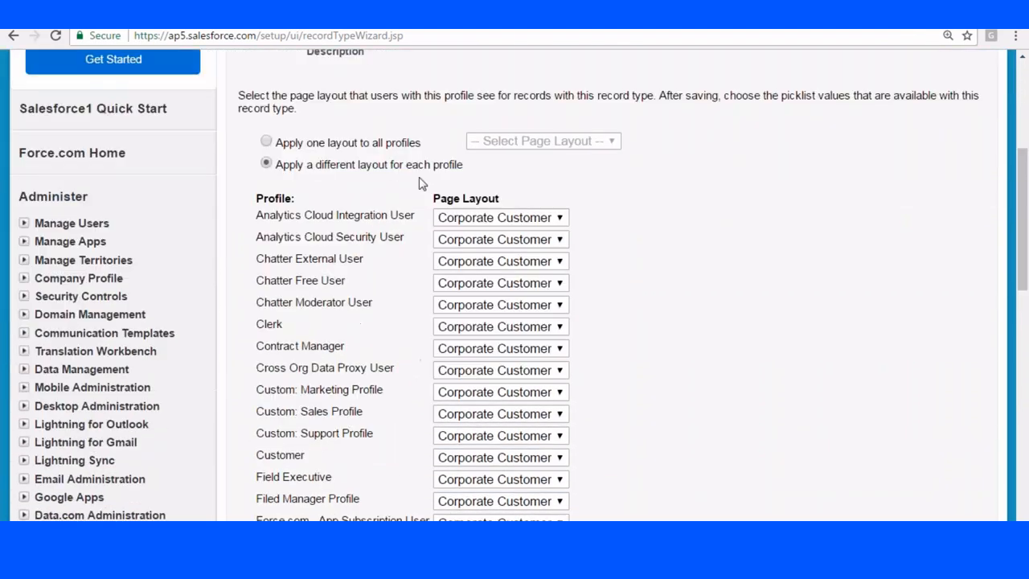
scroll(652, 278, "down", 3)
scroll(661, 290, "down", 5)
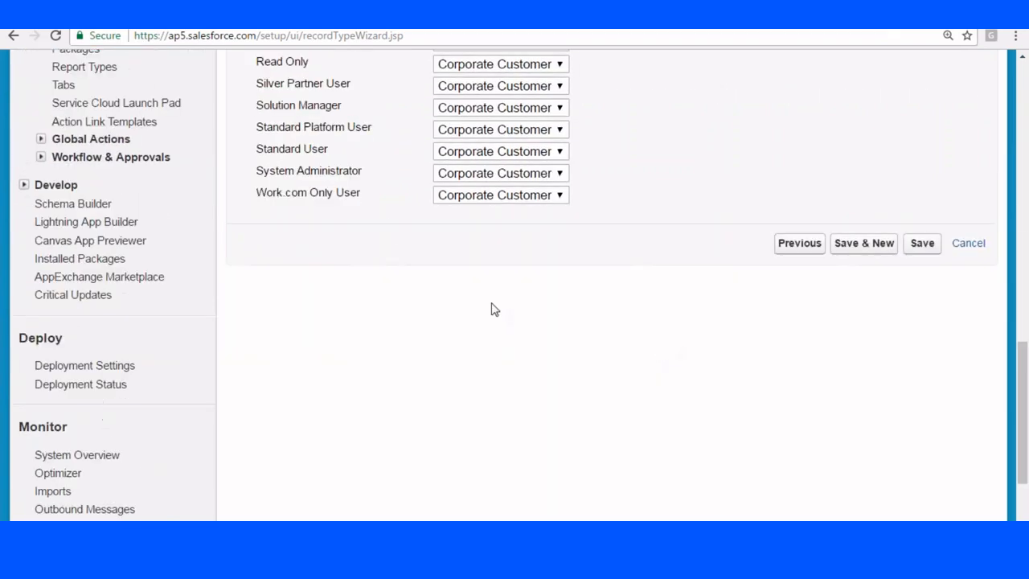
left_click(512, 173)
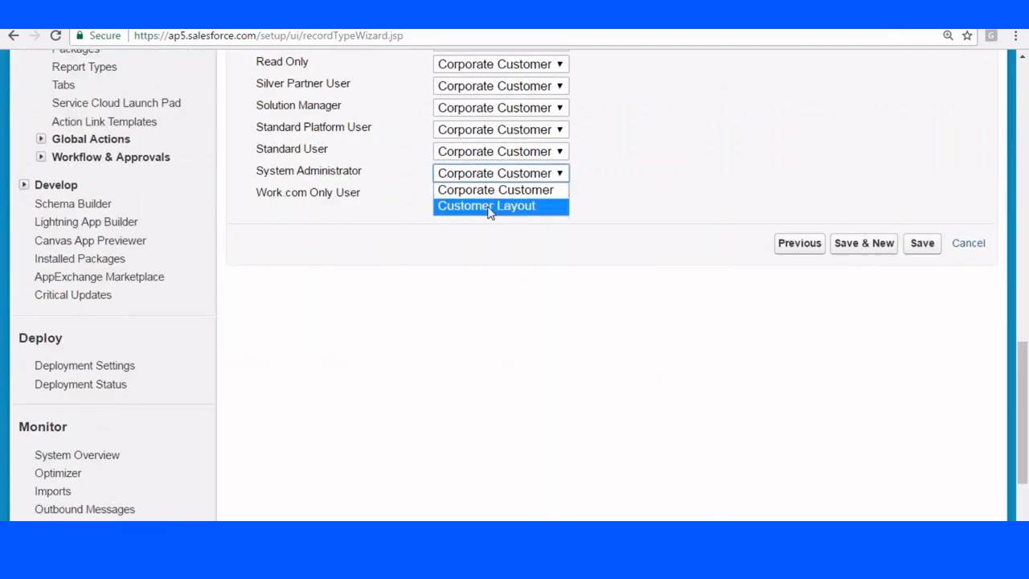
left_click(491, 206)
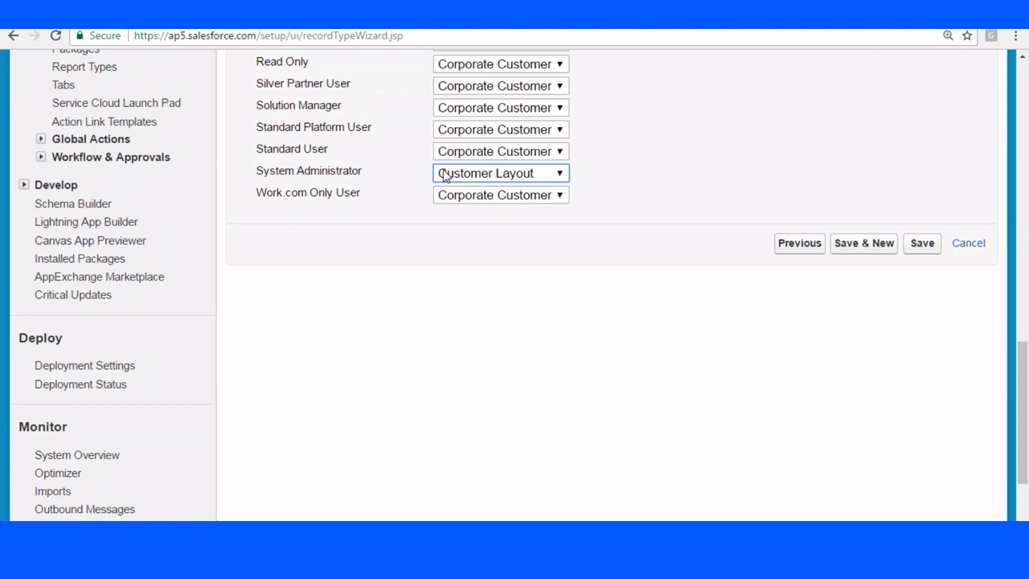
left_click(861, 246)
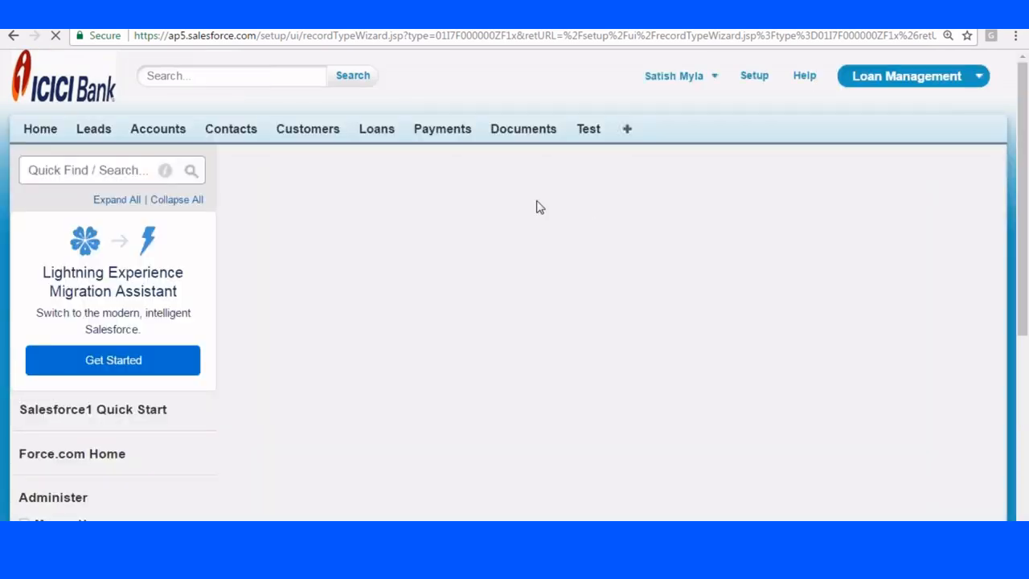
Label the new record type 'Corporate Customer' and mark it Active.
scroll(538, 207, "down", 2)
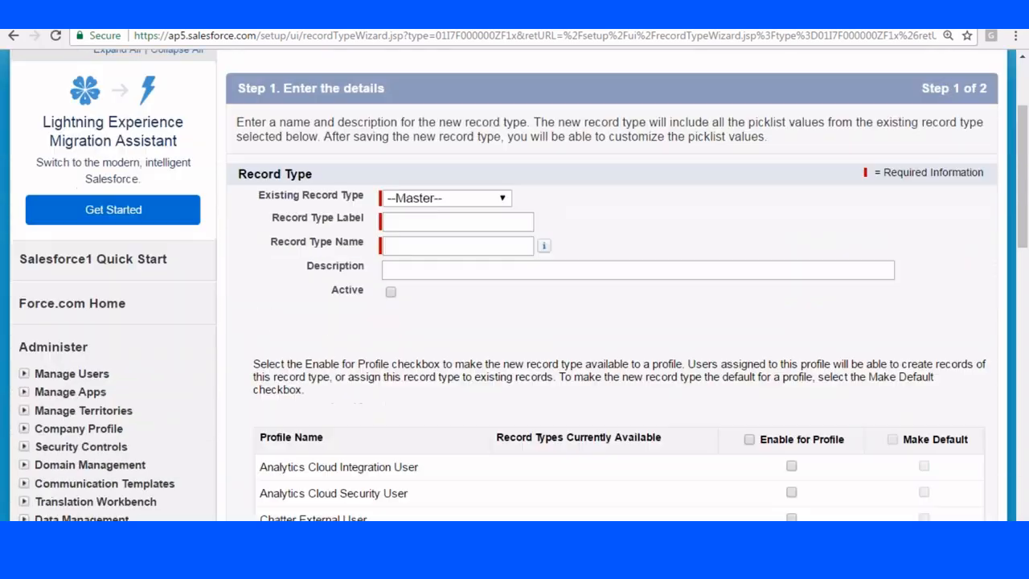
left_click(413, 221)
type("Corpora")
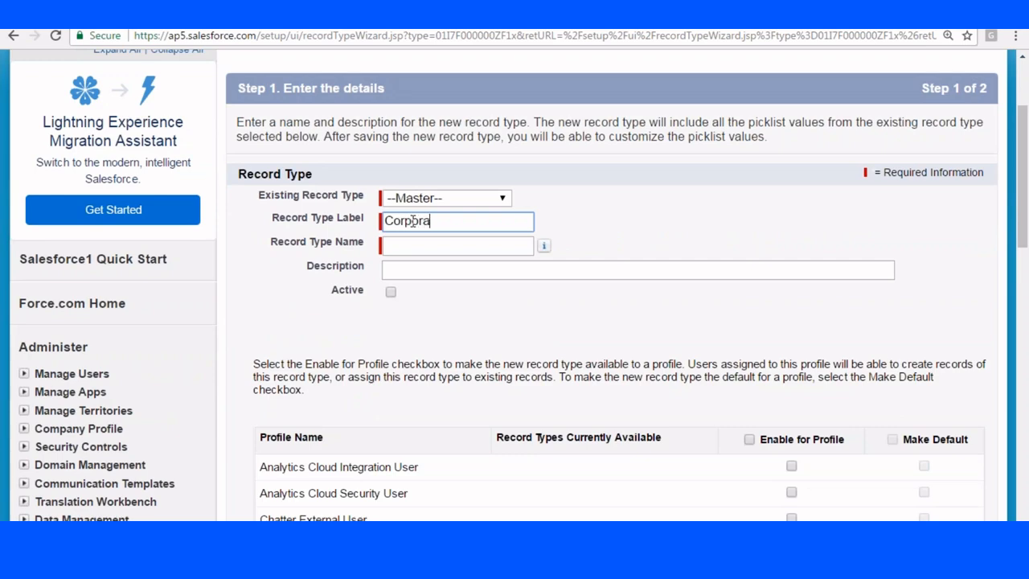
type("te Customer")
key("Tab")
scroll(420, 264, "down", 1)
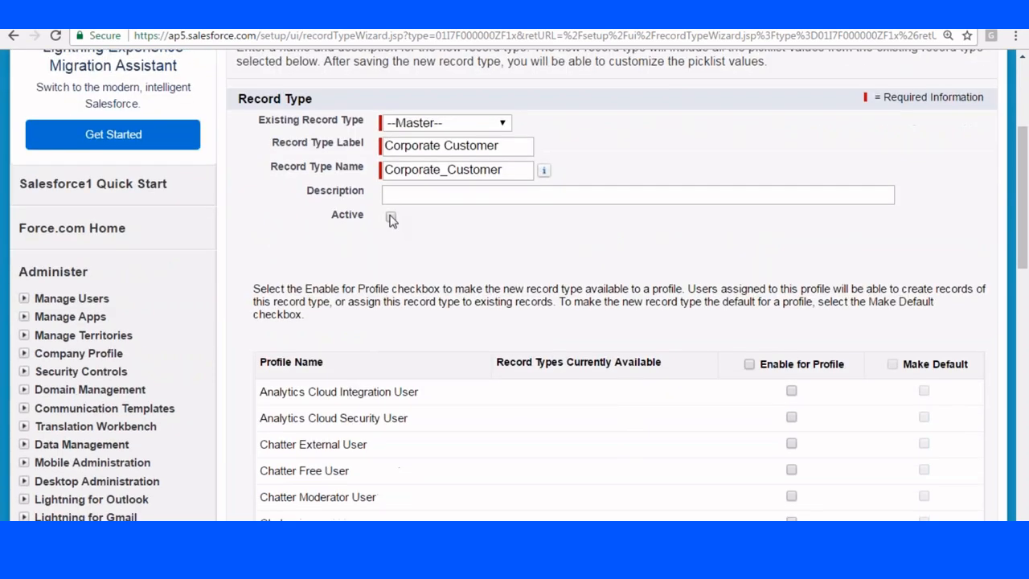
left_click(391, 217)
Enable Corporate Customer for Chatter External User, Contract Manager, System Administrator and Force.com - Free User.
scroll(485, 195, "down", 3)
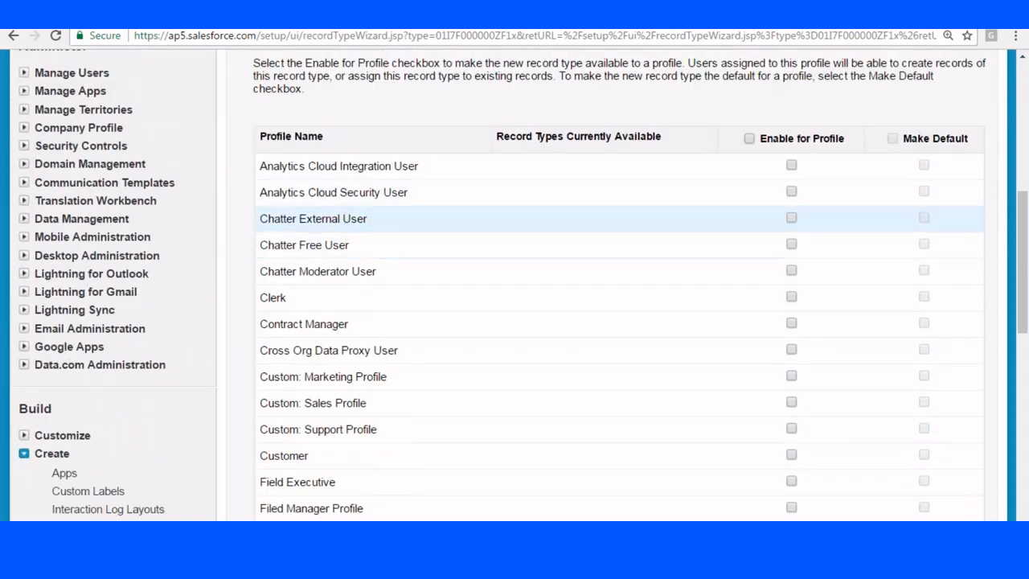
left_click(791, 220)
scroll(737, 243, "down", 3)
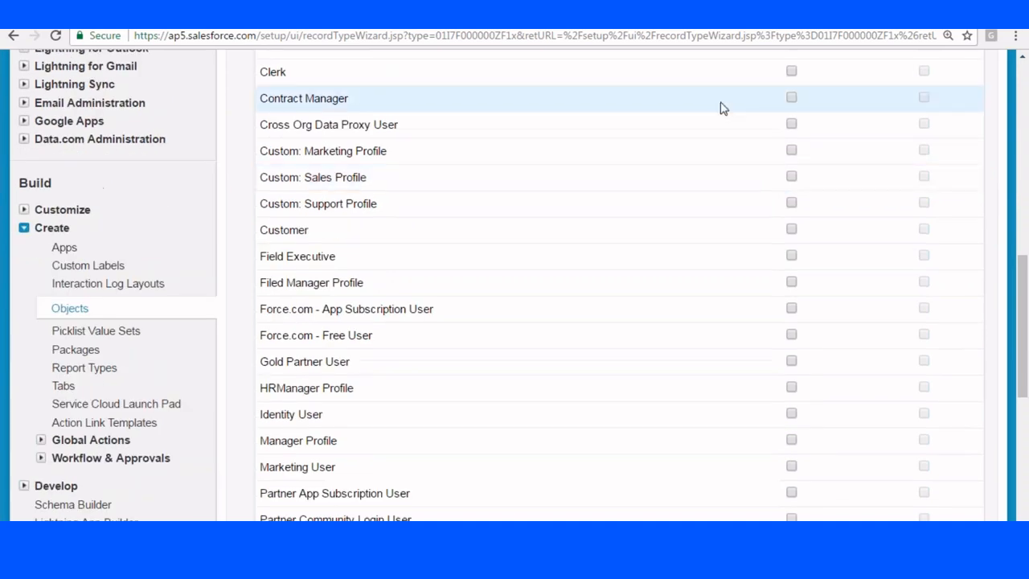
left_click(791, 97)
scroll(740, 184, "down", 4)
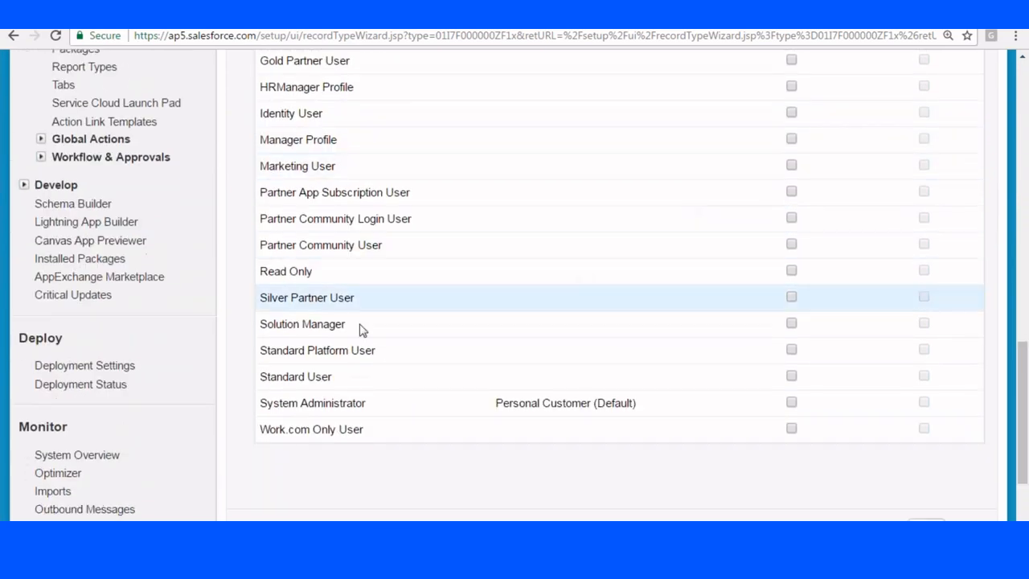
left_click(792, 404)
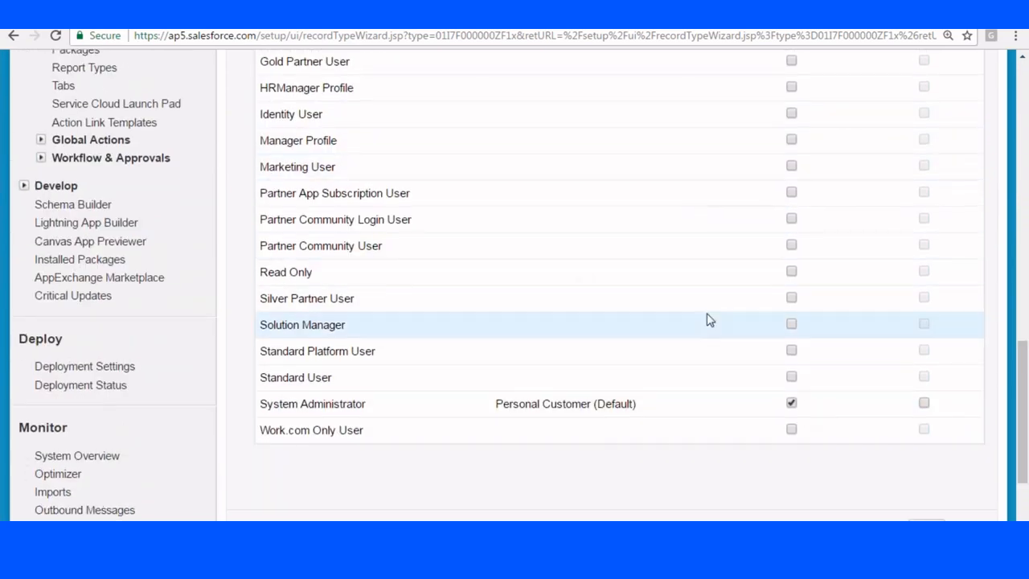
scroll(708, 319, "up", 4)
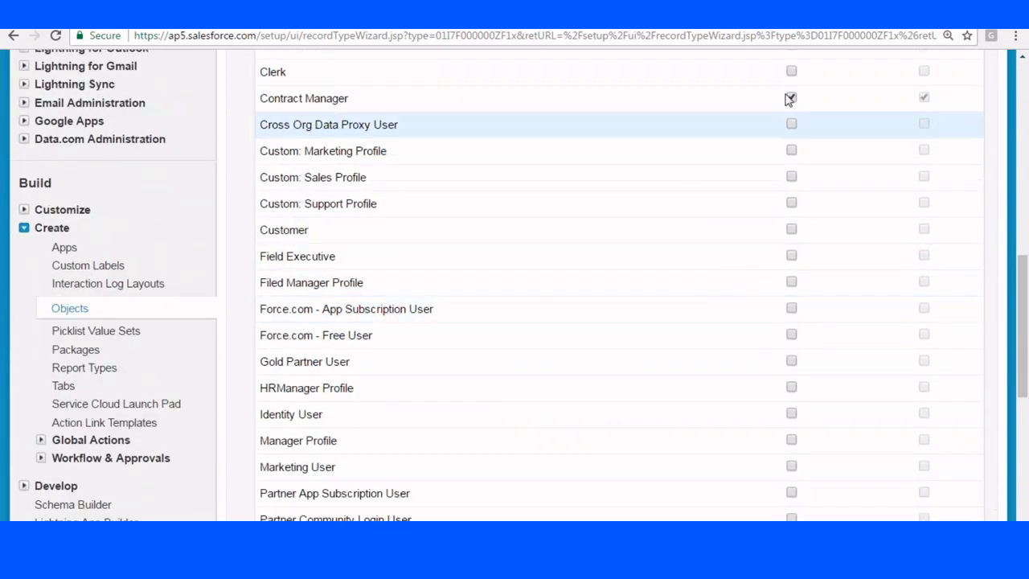
left_click(792, 336)
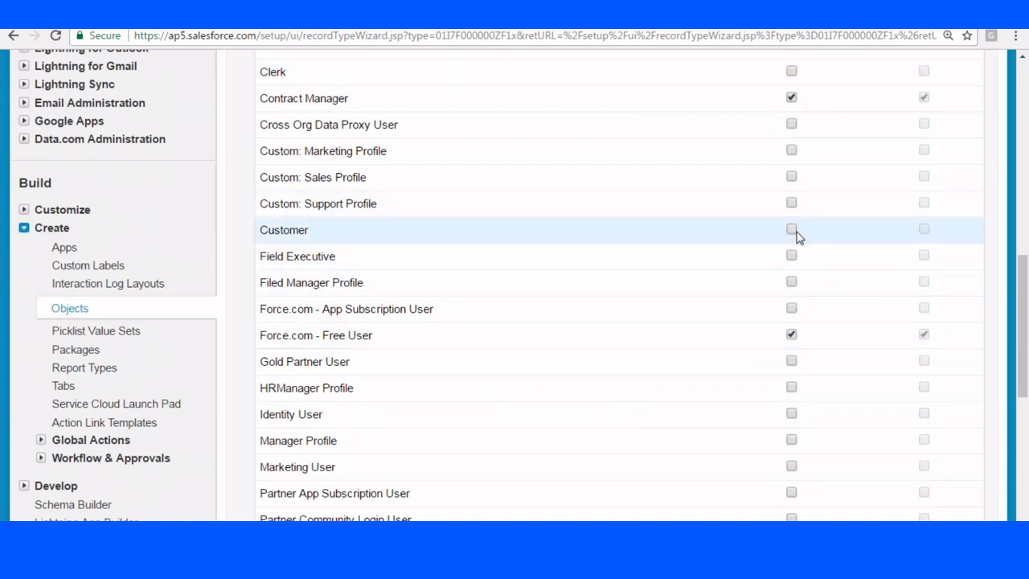
scroll(817, 286, "down", 4)
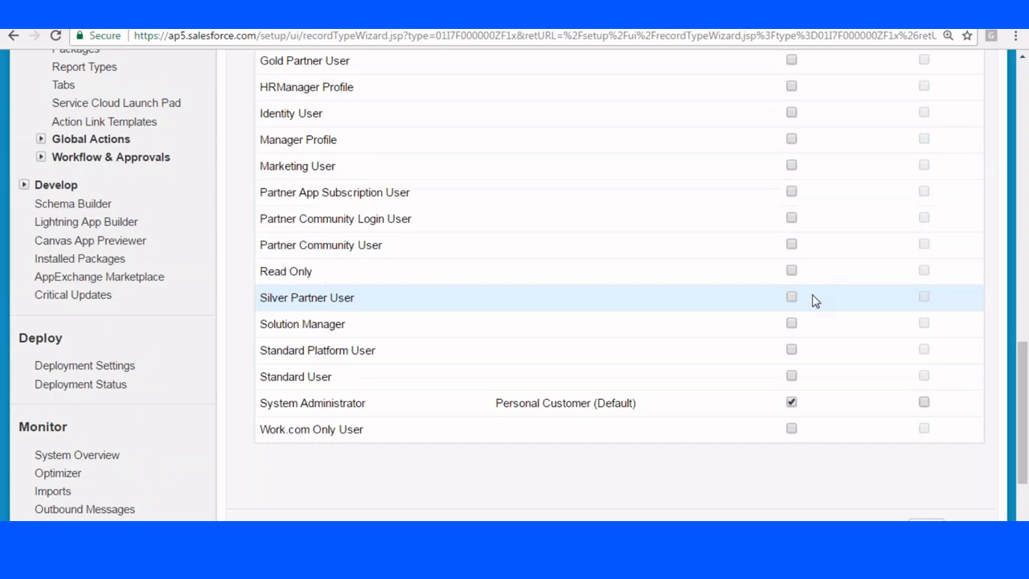
scroll(814, 300, "down", 2)
scroll(811, 299, "up", 10)
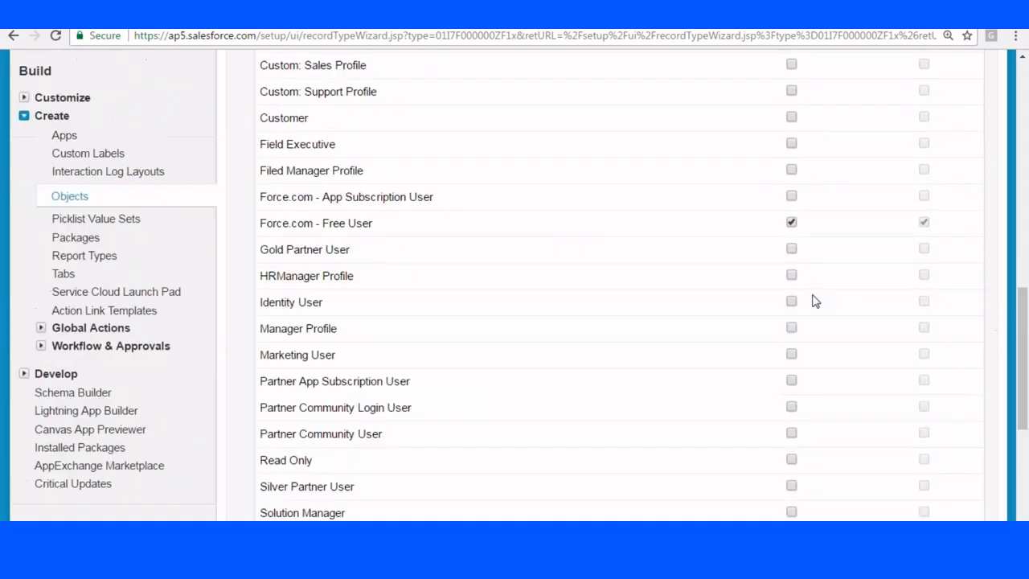
scroll(814, 266, "down", 10)
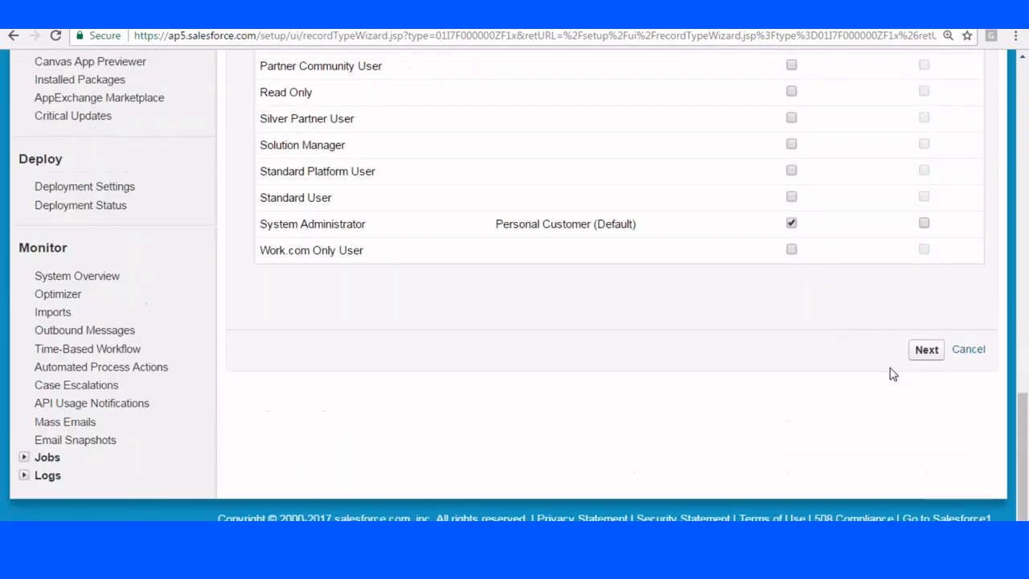
left_click(926, 350)
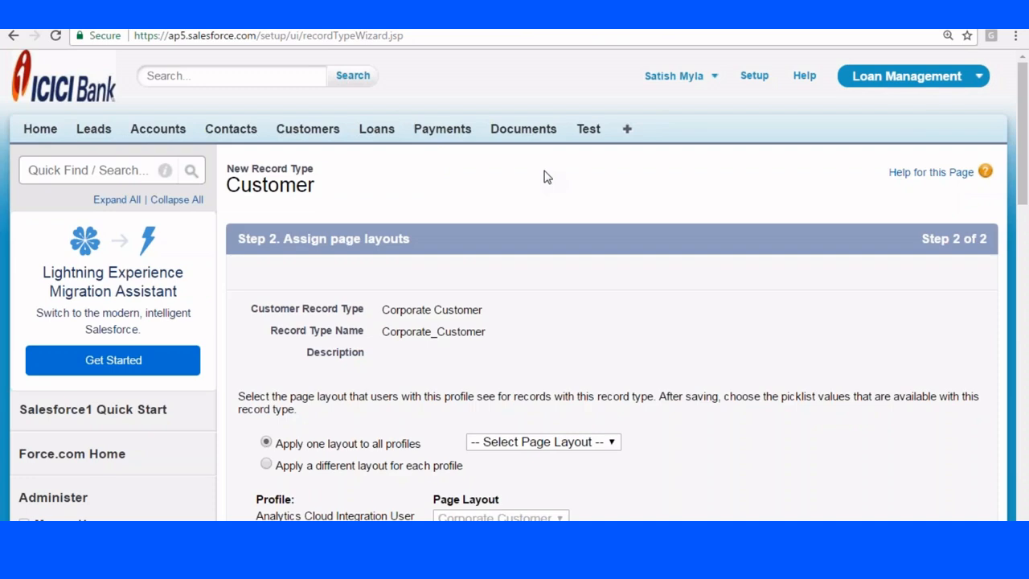
Assign layouts per profile: Customer Layout for Chatter External User, Corporate Customer for Chatter Moderator User.
scroll(543, 176, "down", 5)
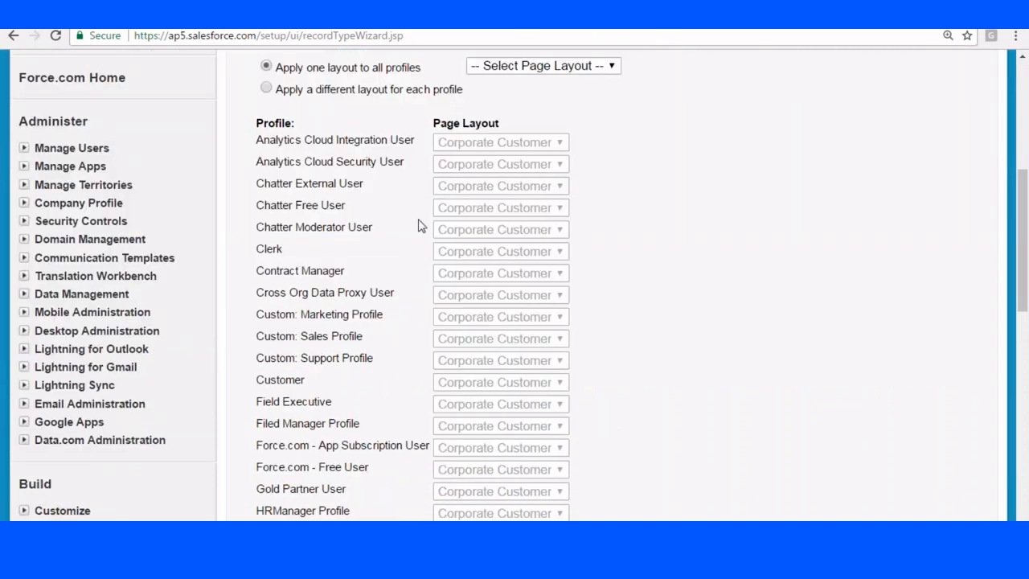
left_click(266, 89)
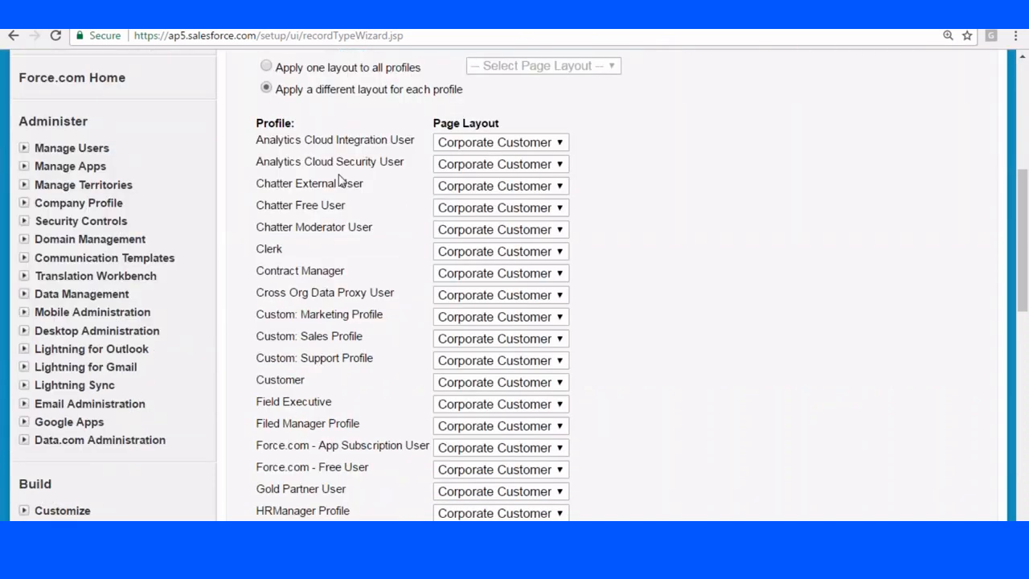
left_click(506, 190)
left_click(505, 218)
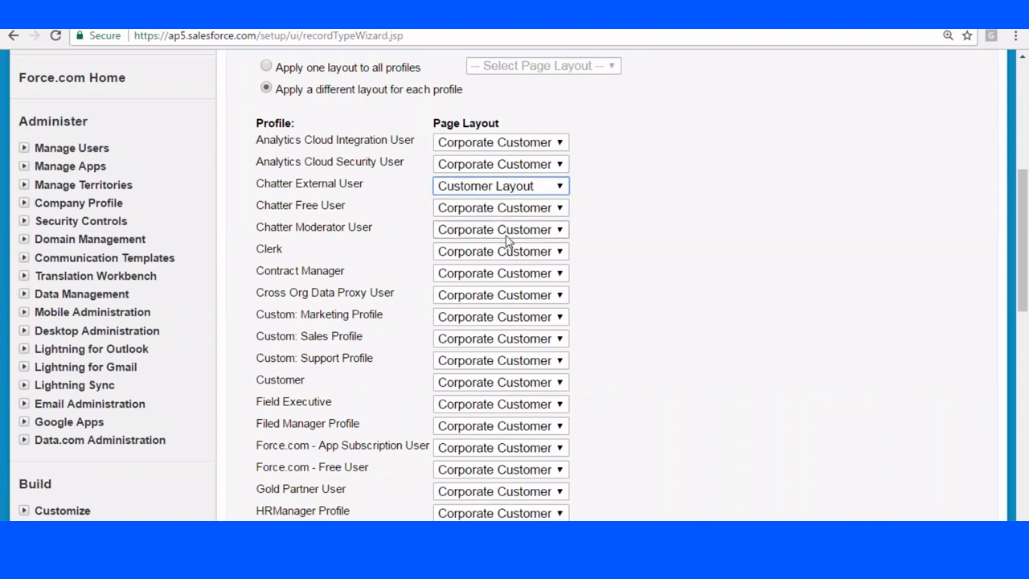
left_click(505, 232)
left_click(497, 251)
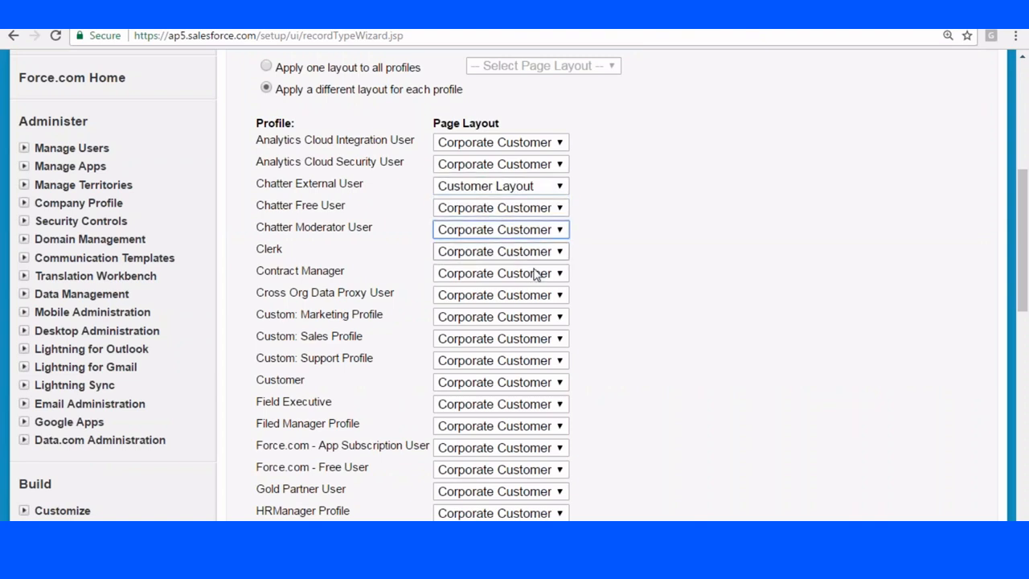
scroll(542, 288, "down", 7)
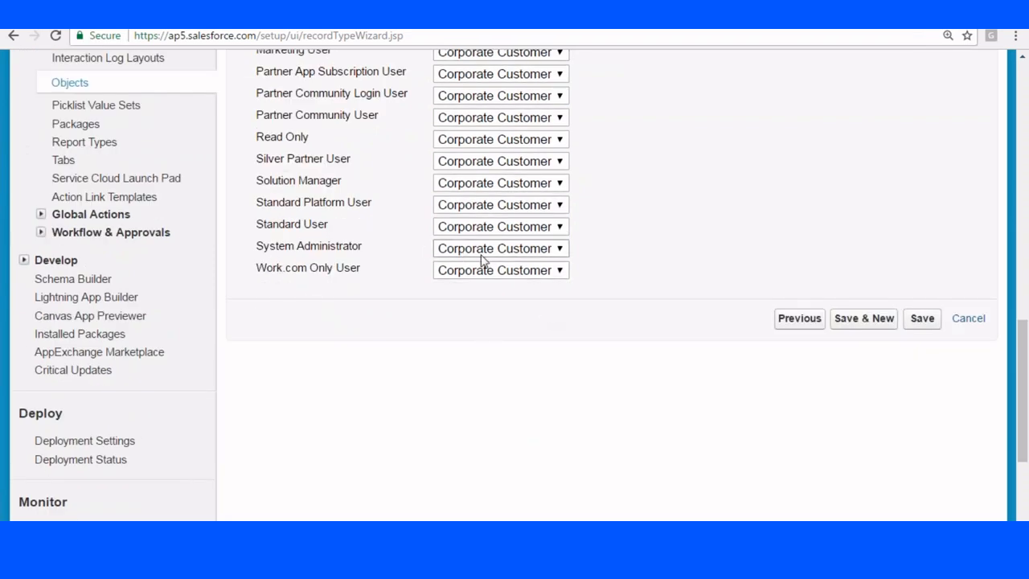
scroll(508, 263, "up", 5)
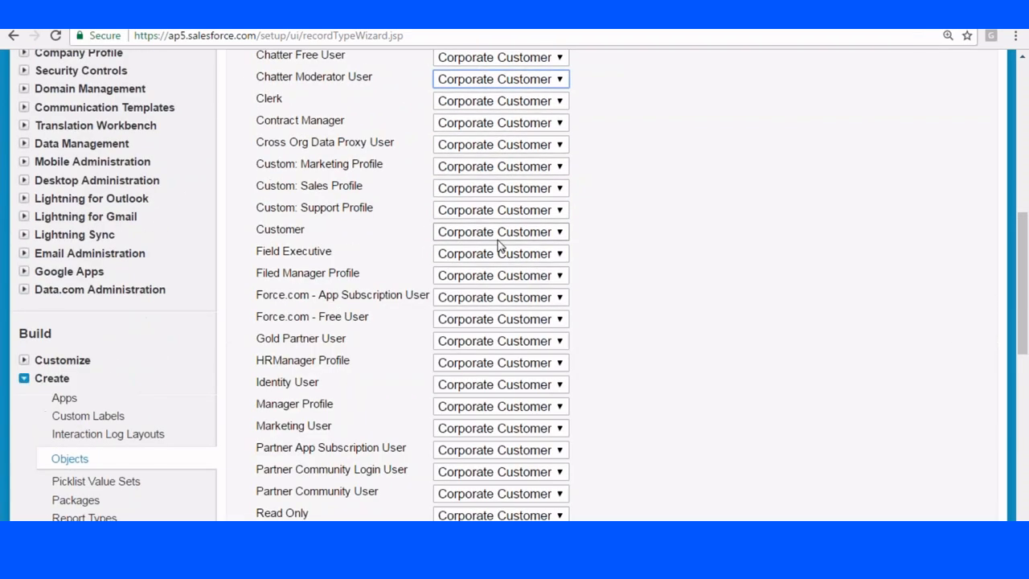
Give Custom: Marketing Profile and Field Executive the Customer Layout, save, and view Customers.
left_click(482, 168)
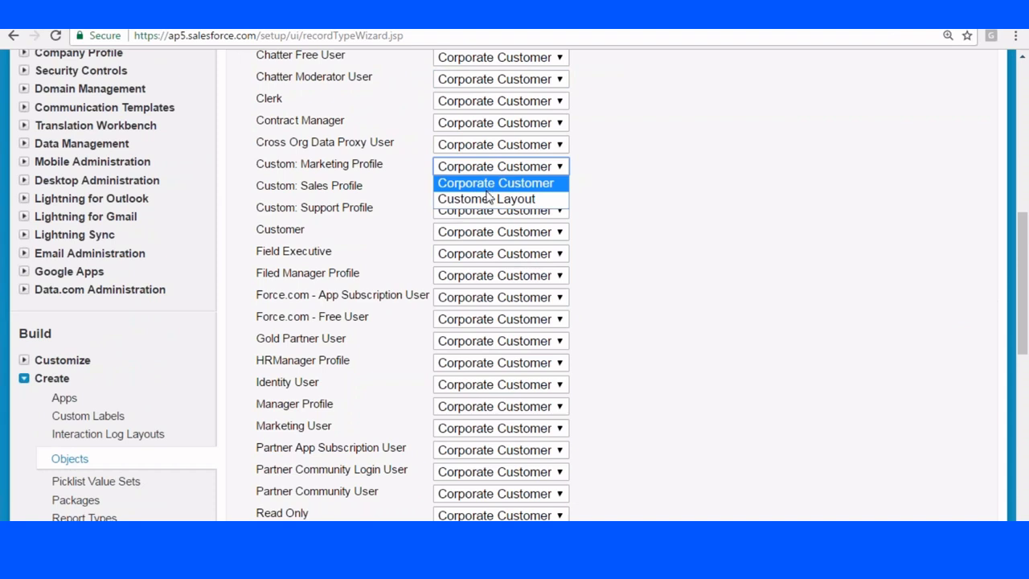
left_click(486, 199)
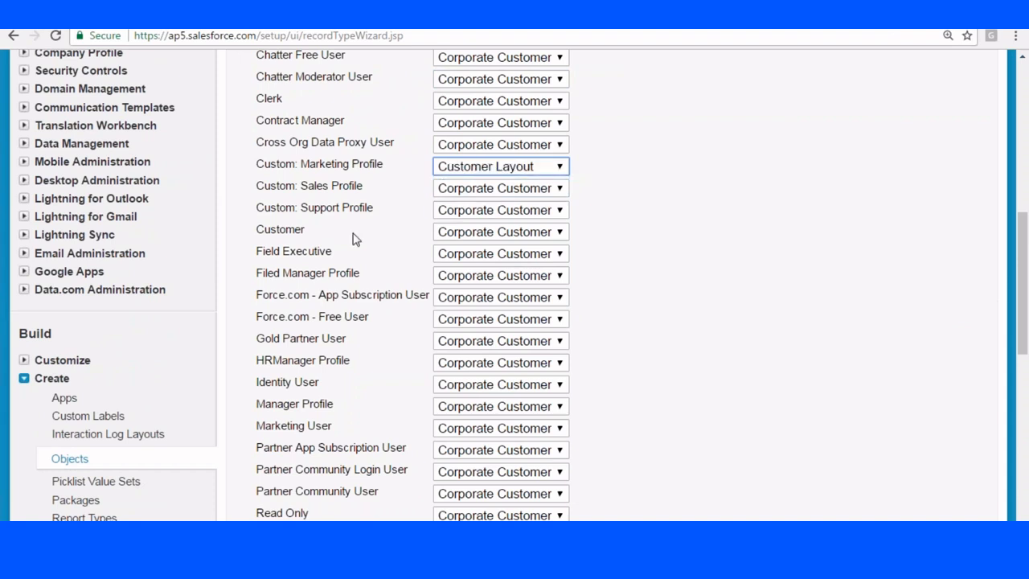
left_click(494, 257)
left_click(494, 286)
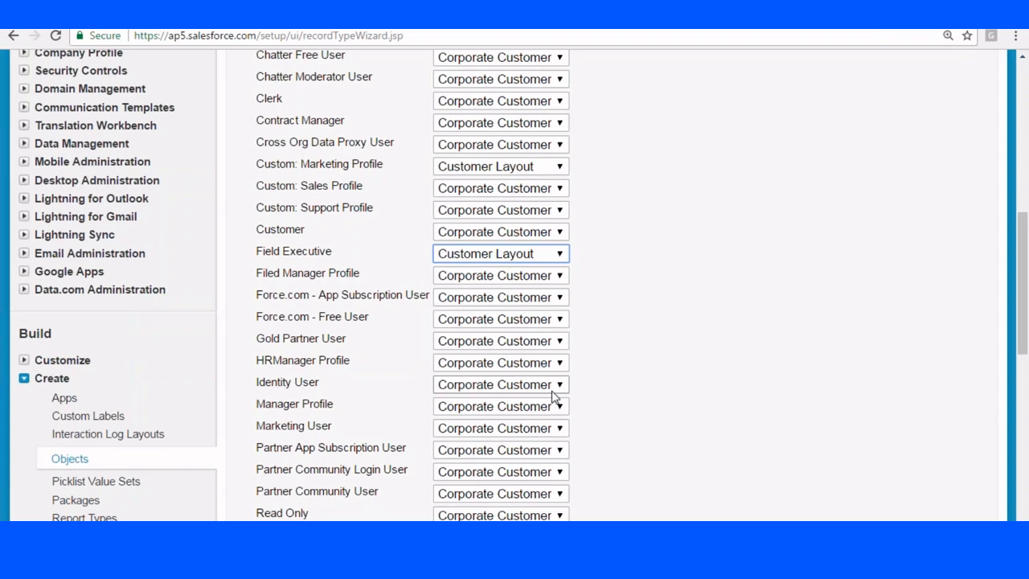
scroll(730, 423, "down", 3)
left_click(923, 469)
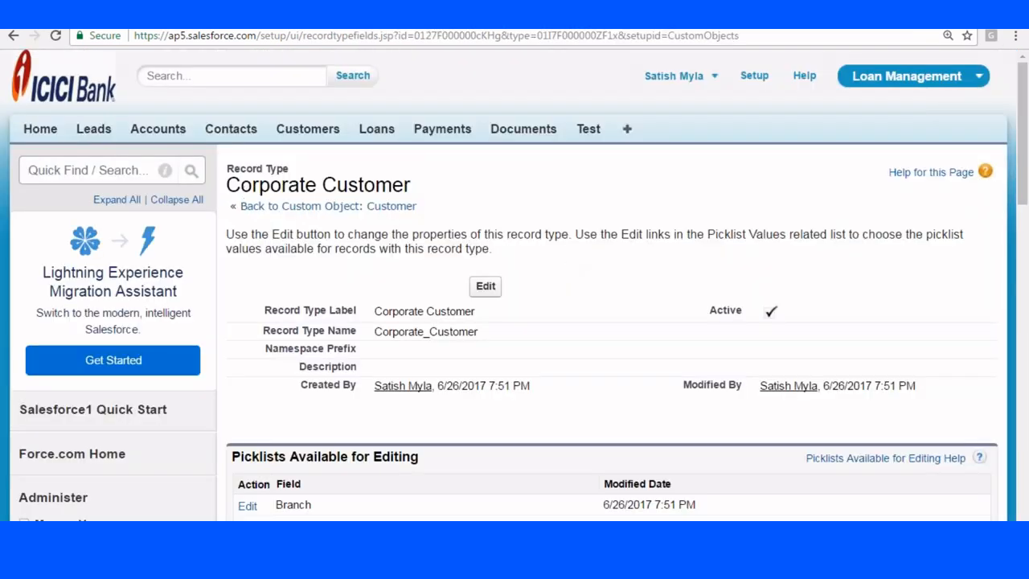
left_click(300, 133)
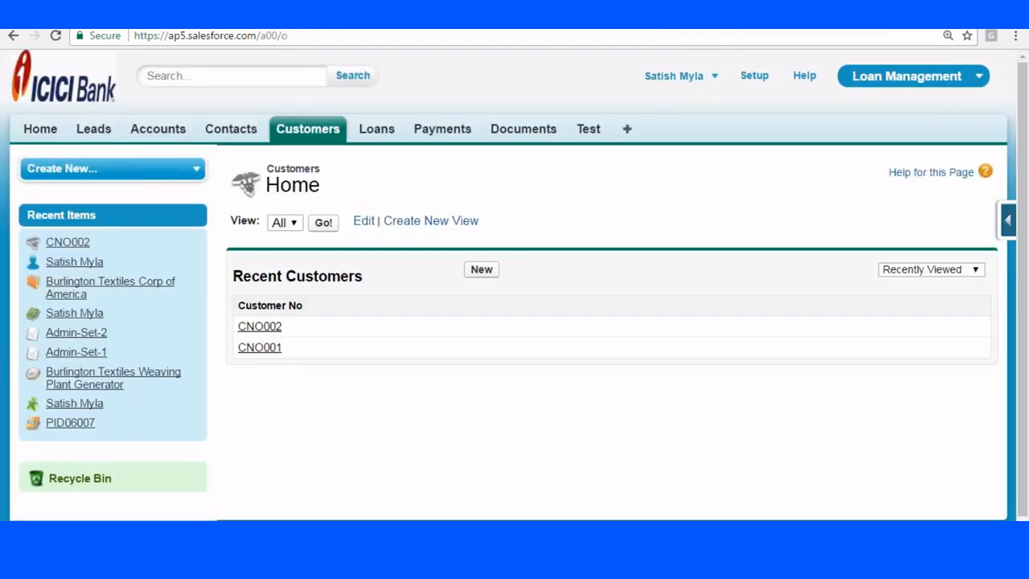
Try a New Customer with the Personal Customer record type, then cancel the form.
left_click(481, 269)
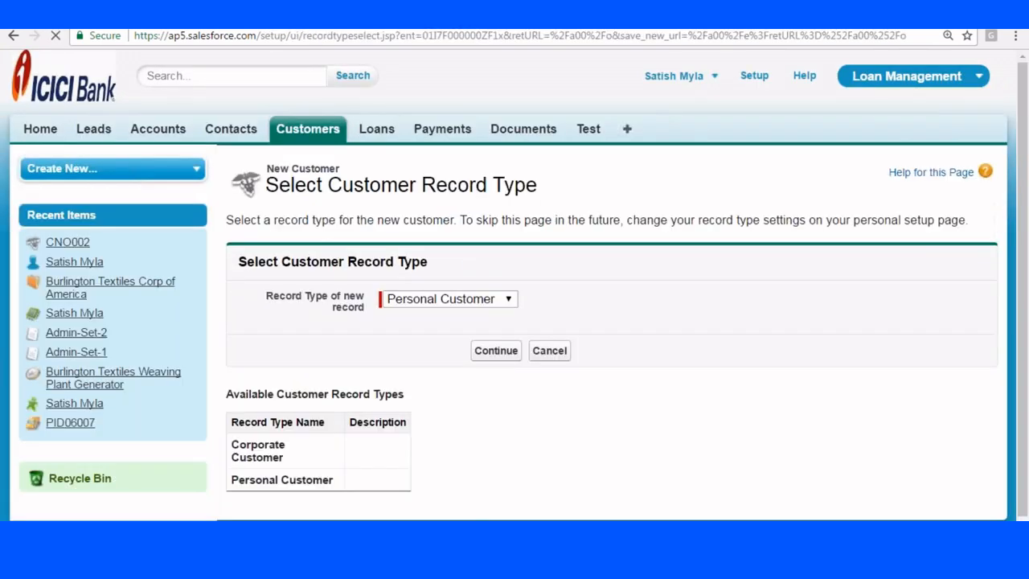
left_click(450, 278)
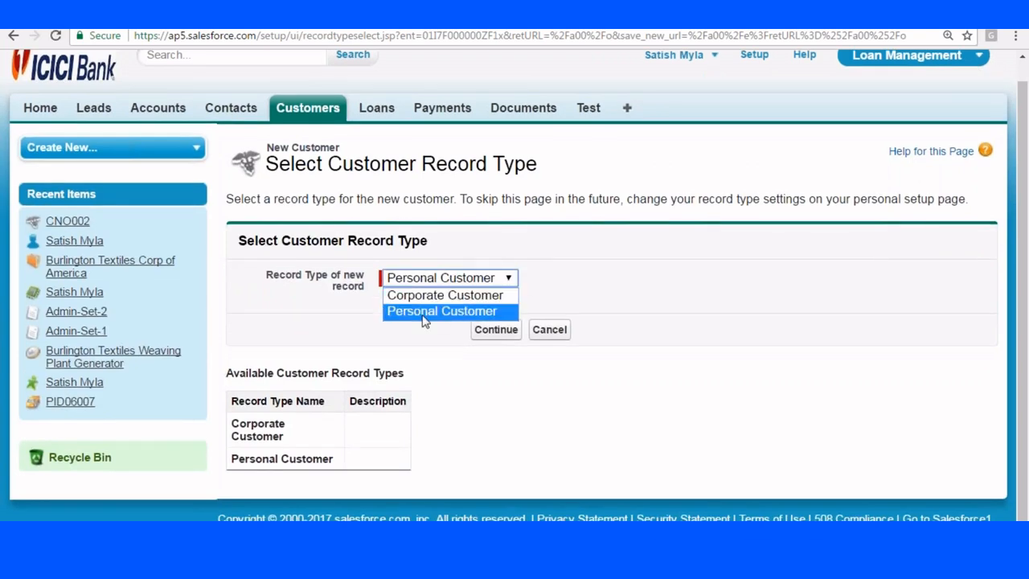
left_click(431, 310)
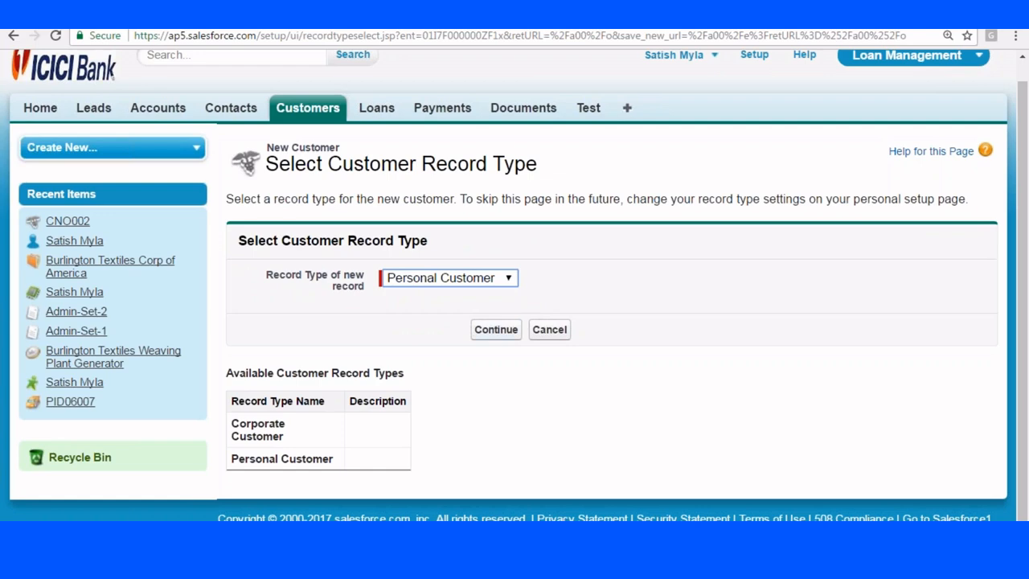
left_click(494, 329)
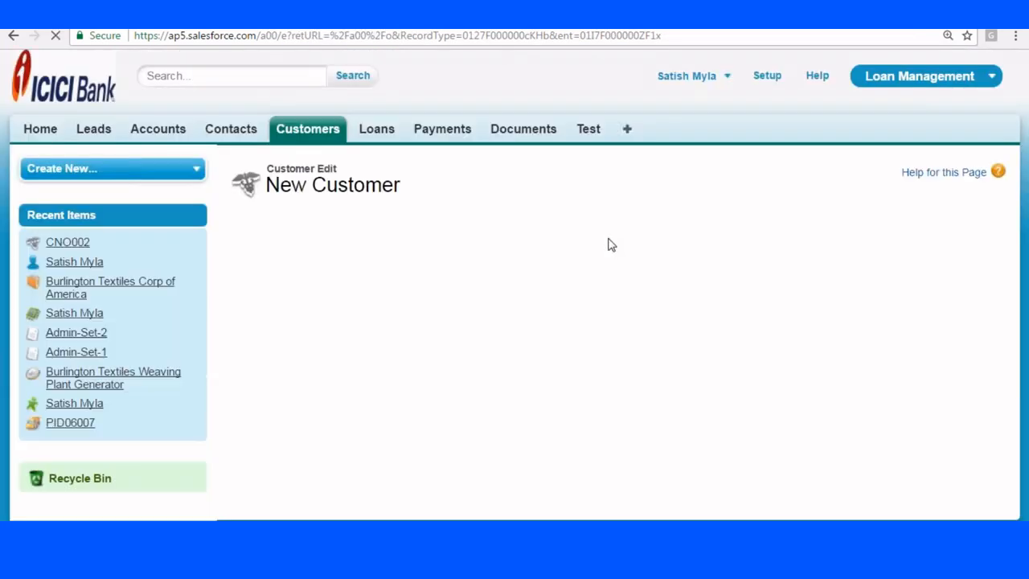
scroll(609, 257, "down", 1)
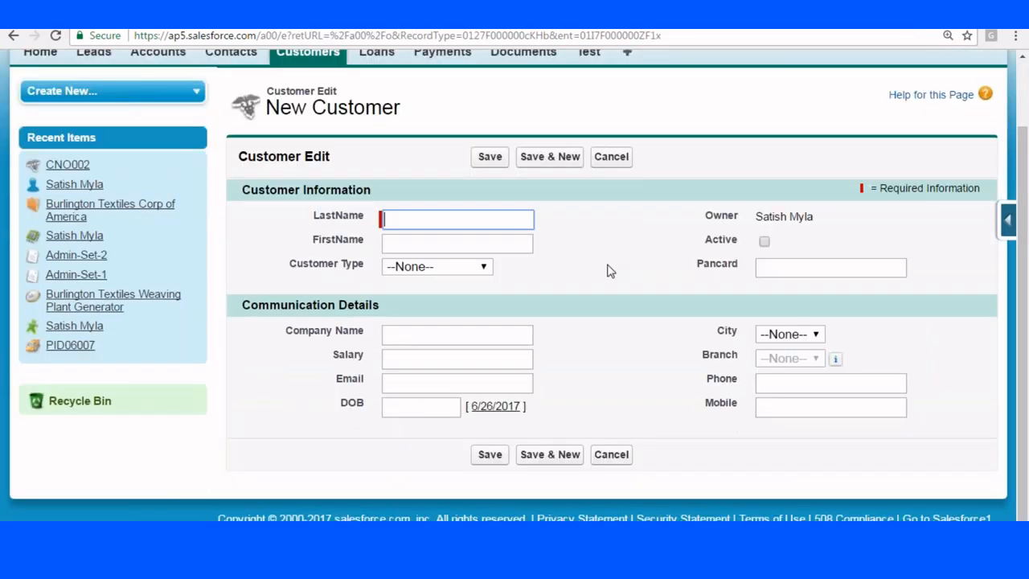
left_click(616, 457)
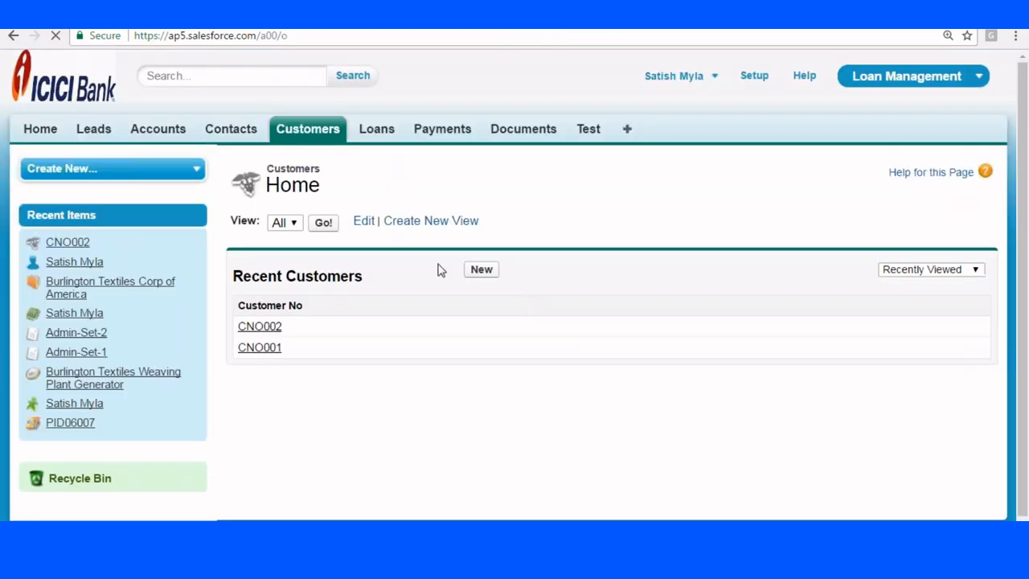
Start another New Customer with the Corporate Customer record type and review its form.
left_click(480, 270)
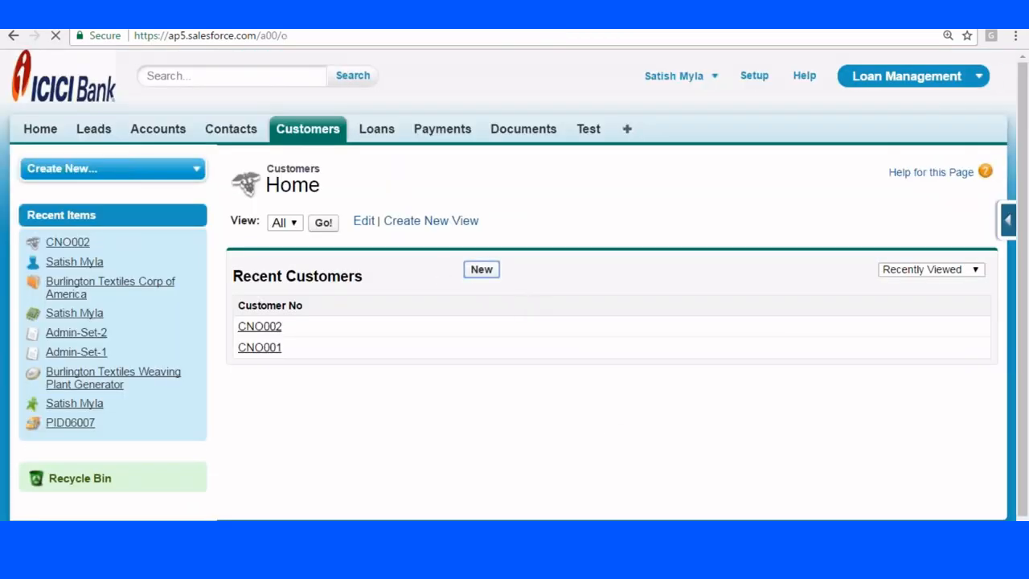
left_click(449, 298)
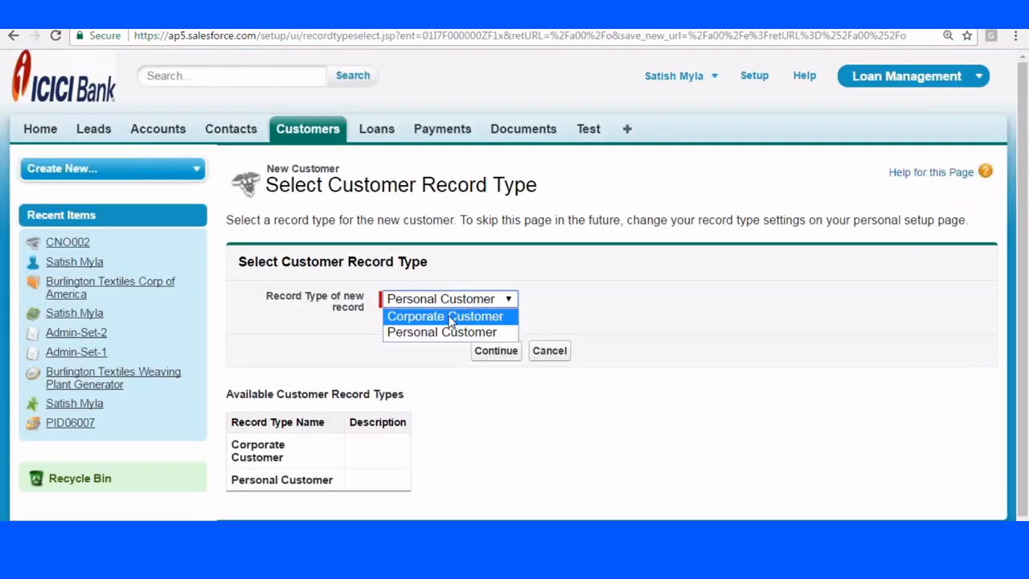
left_click(449, 315)
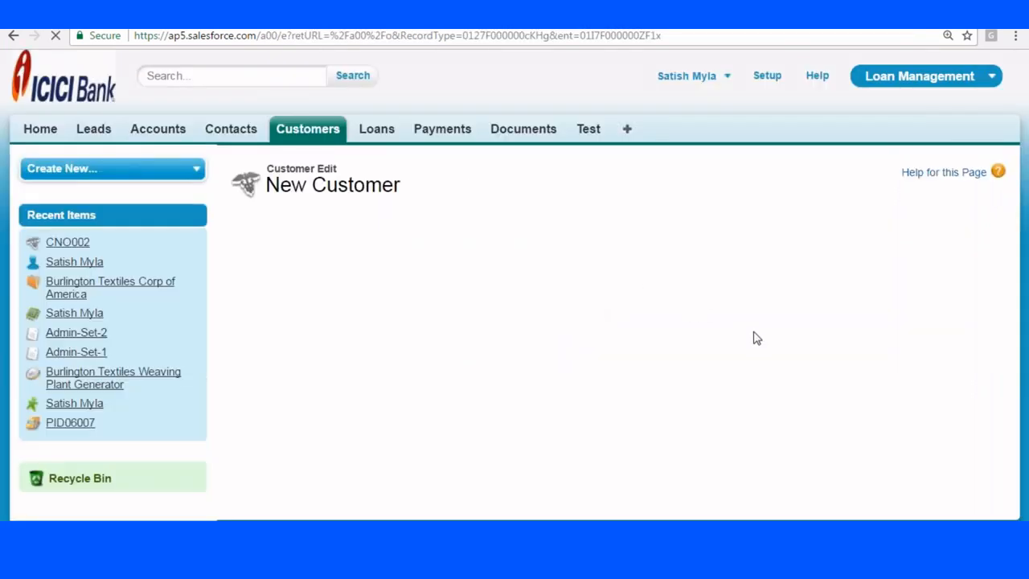
scroll(708, 378, "down", 1)
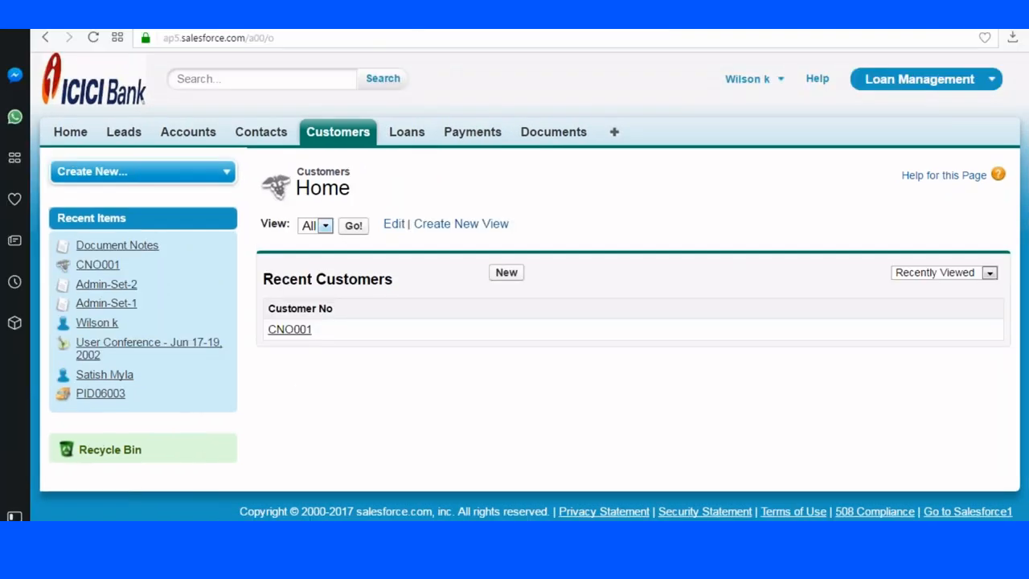
As the other user, open a New Customer form from the Customers tab.
left_click(341, 135)
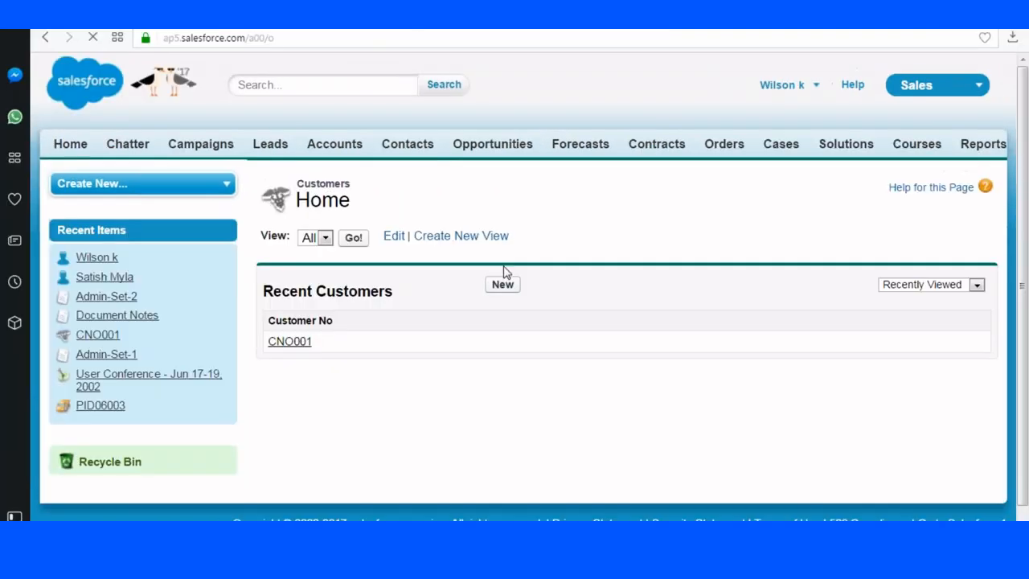
left_click(498, 286)
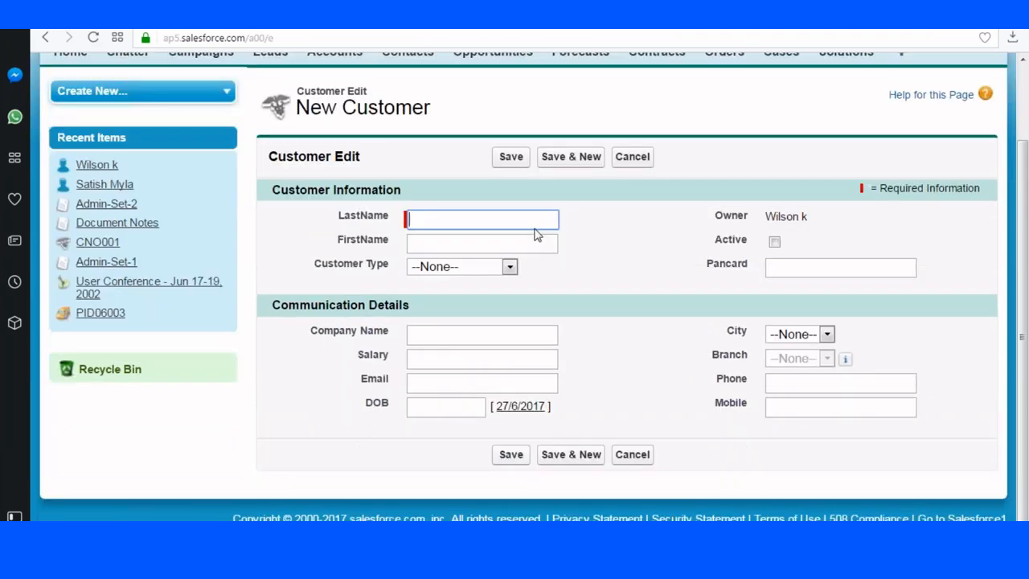
scroll(535, 233, "up", 2)
scroll(500, 243, "down", 2)
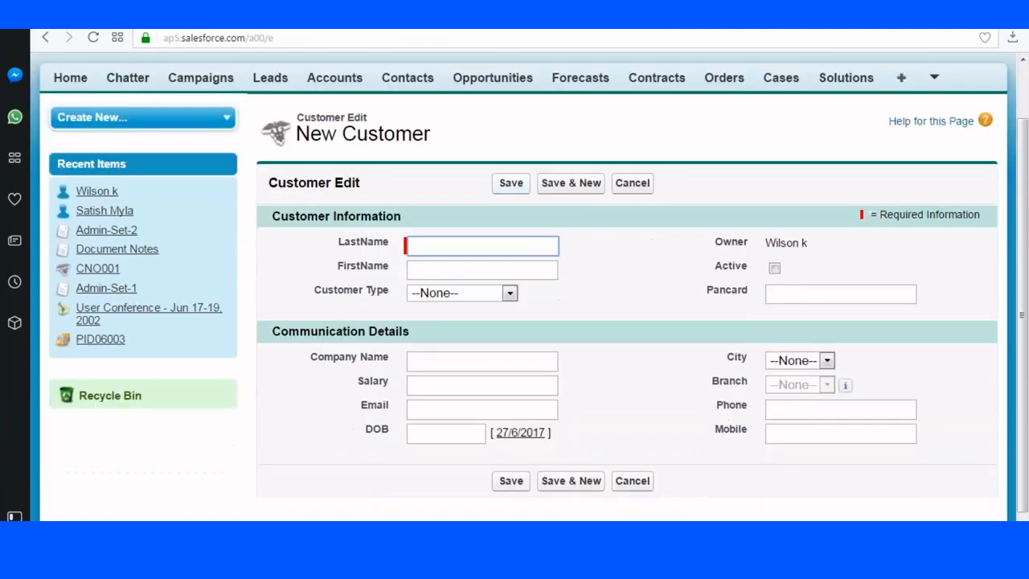
scroll(402, 201, "up", 2)
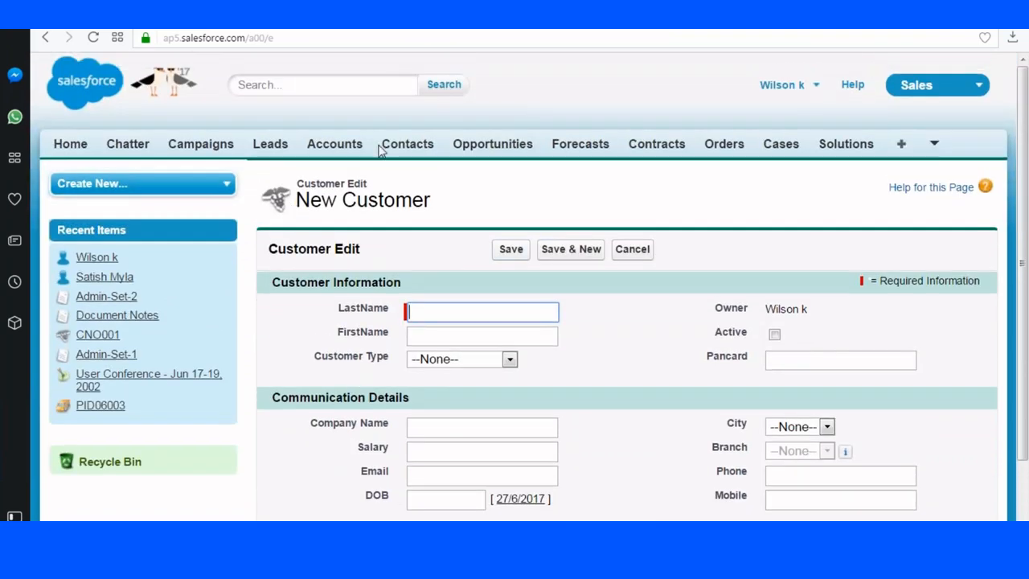
Switch to the Loan Management app and try creating a new account.
left_click(917, 85)
left_click(914, 153)
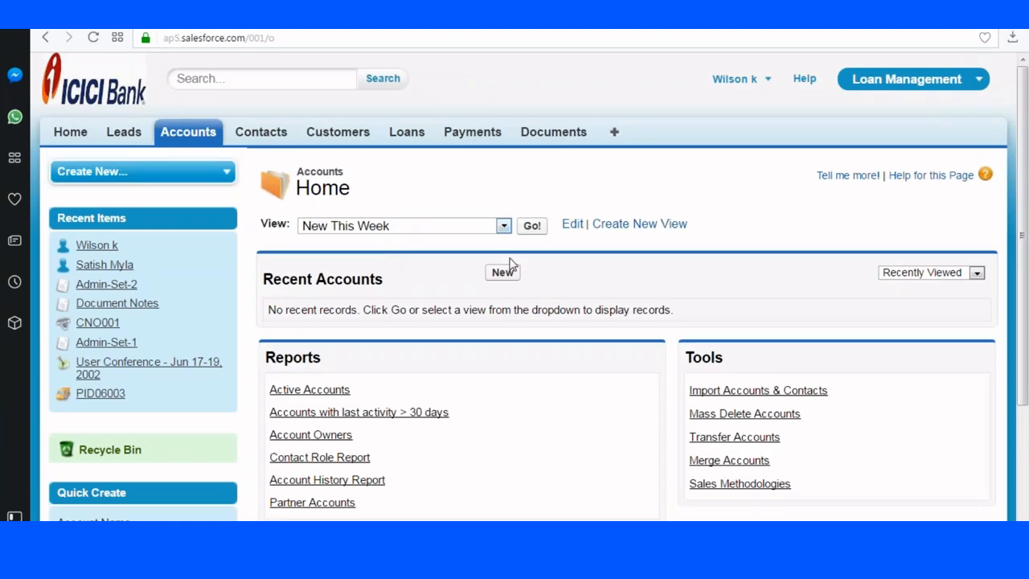
left_click(502, 274)
scroll(503, 272, "down", 3)
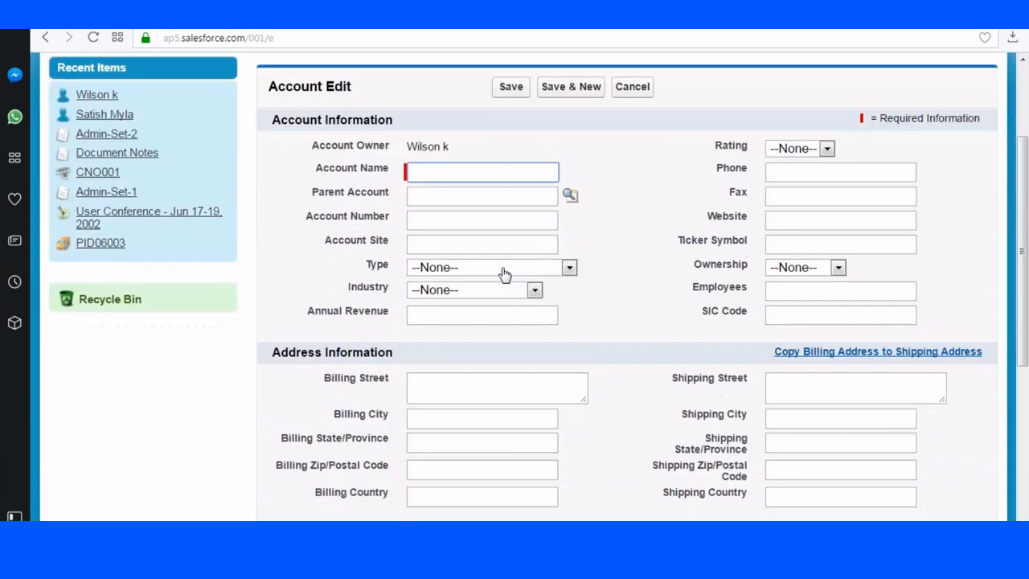
scroll(504, 274, "up", 3)
Retry New Customer from the Customers tab, then return to the Paint diagram to select a region.
left_click(324, 132)
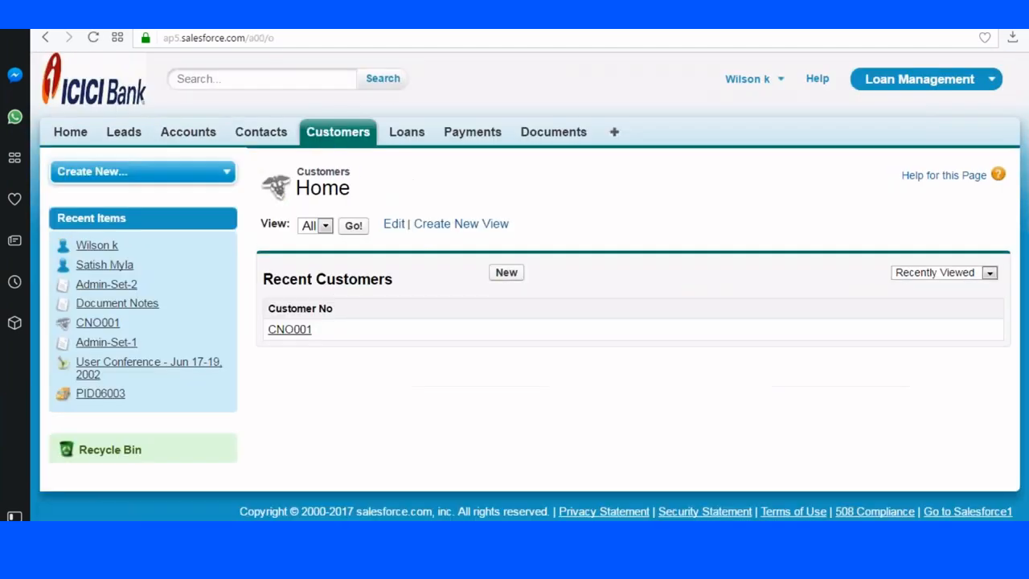
left_click(507, 273)
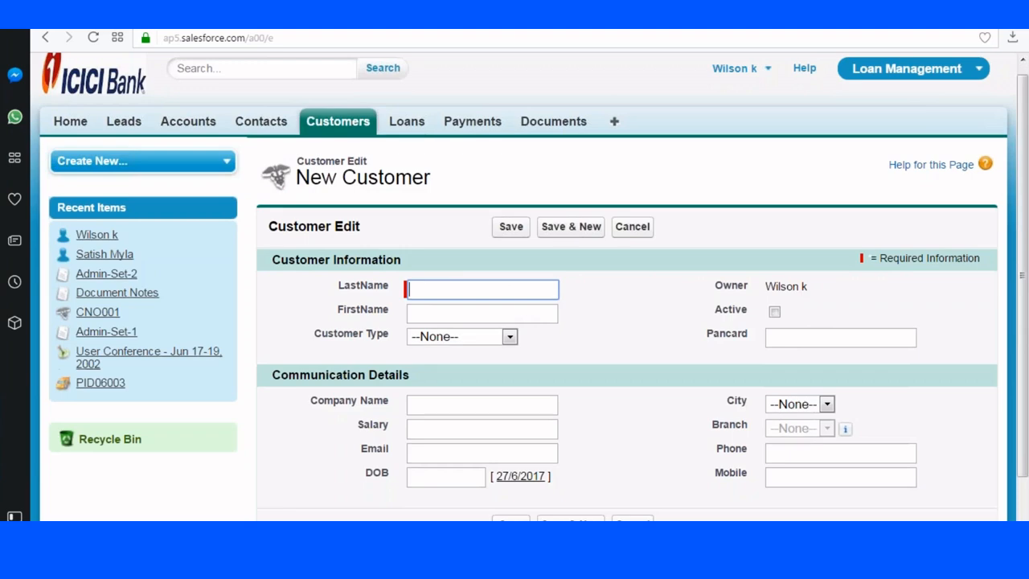
scroll(515, 289, "down", 1)
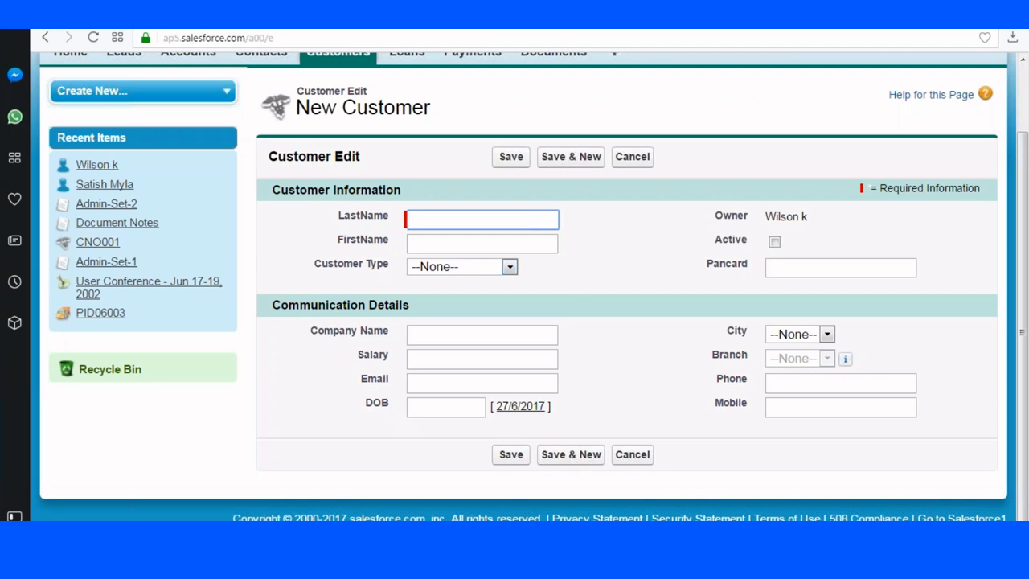
left_click(571, 533)
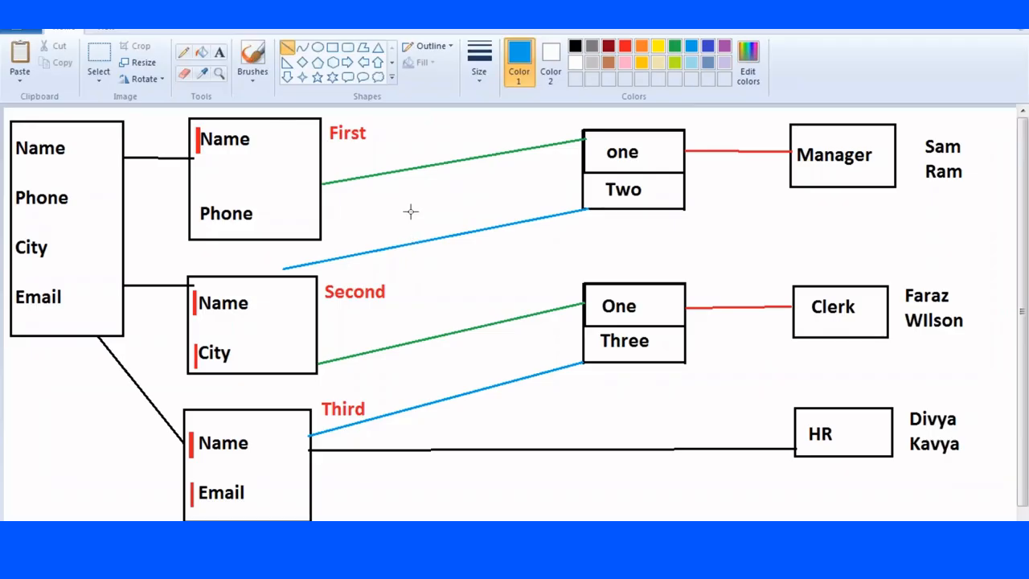
left_click(99, 60)
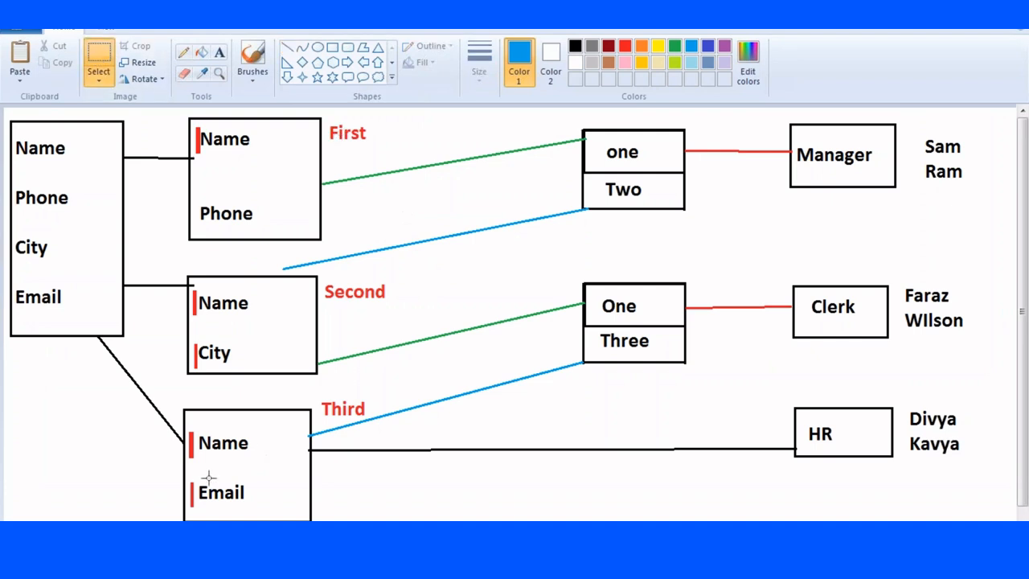